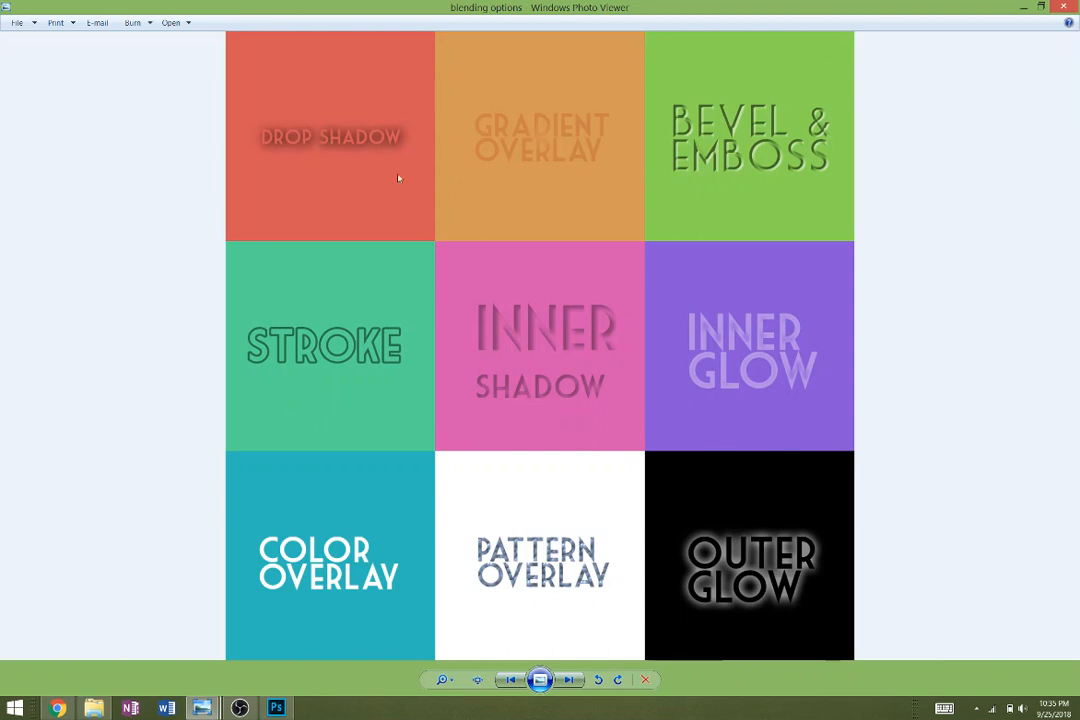
Create a 9 × 9 inch RGB document at 300 ppi in Photoshop and display the grid over its canvas
{"action": "left_click", "coordinate": [1063, 7]}
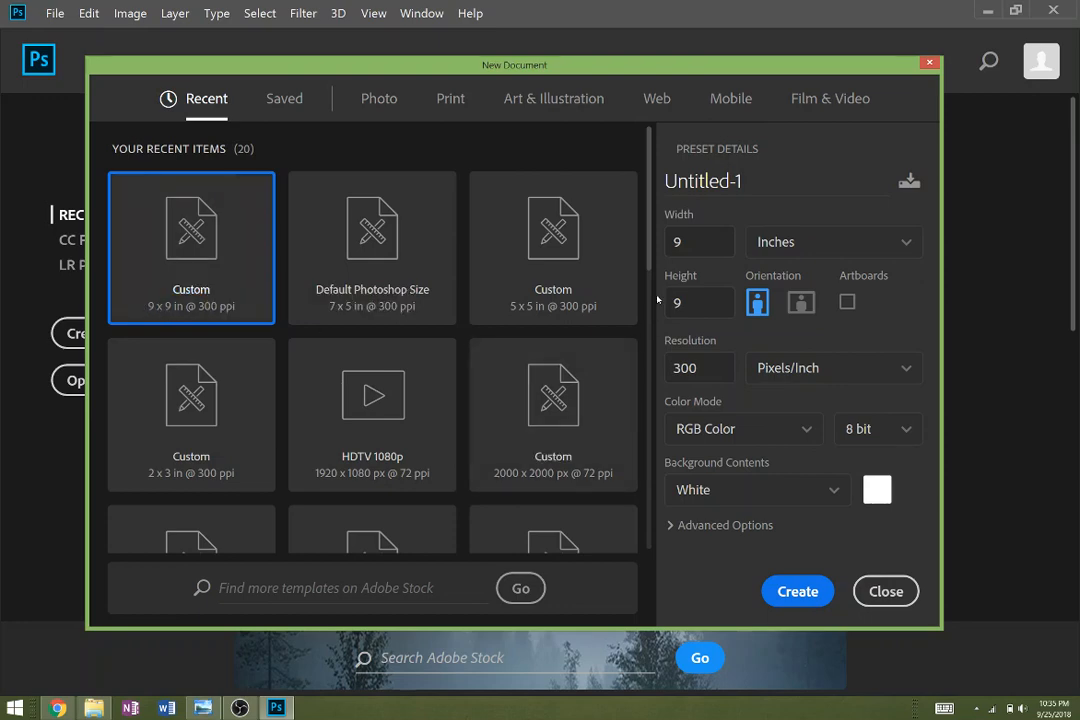
{"action": "left_click", "coordinate": [805, 591]}
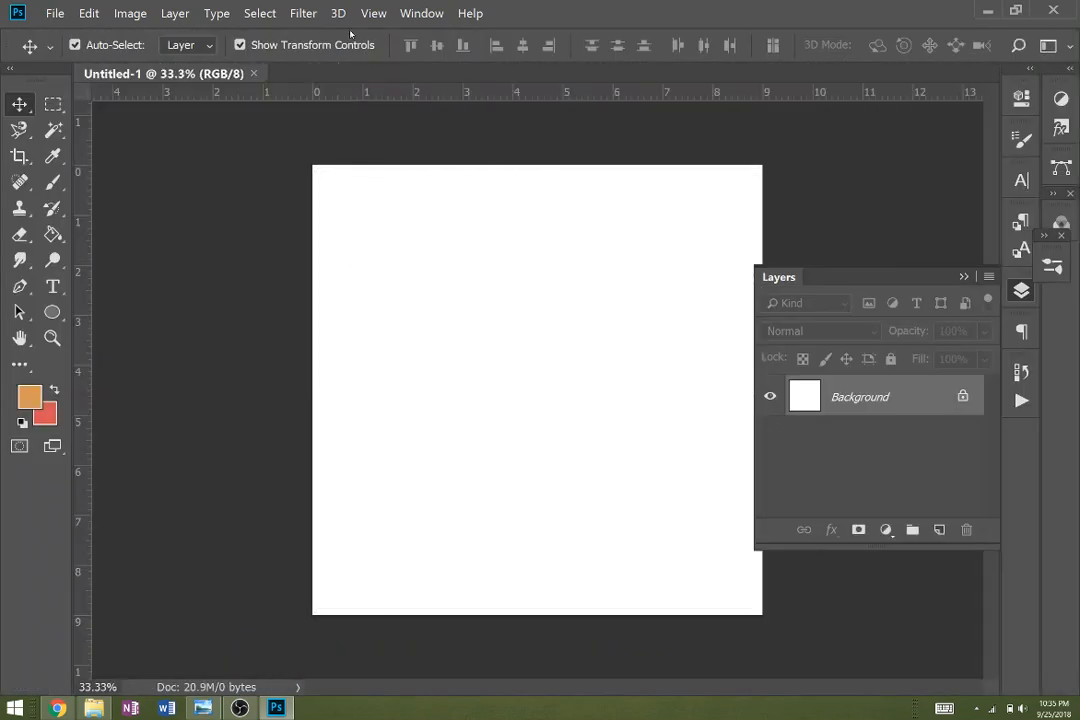
{"action": "left_click", "coordinate": [374, 13]}
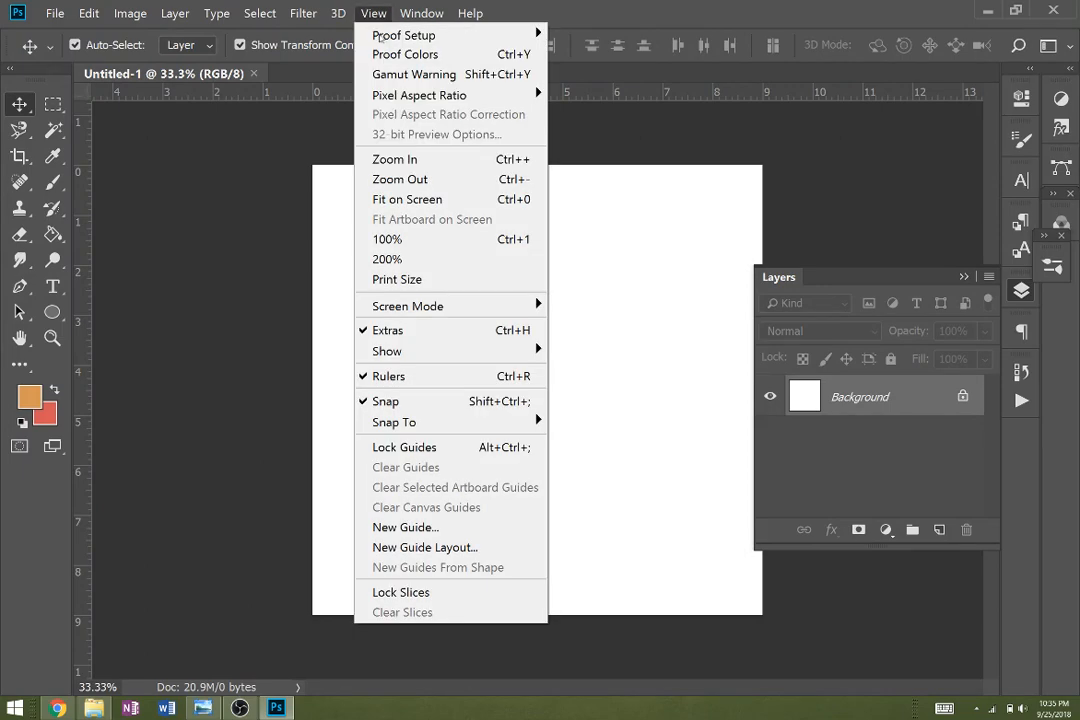
{"action": "mouse_move", "coordinate": [440, 348]}
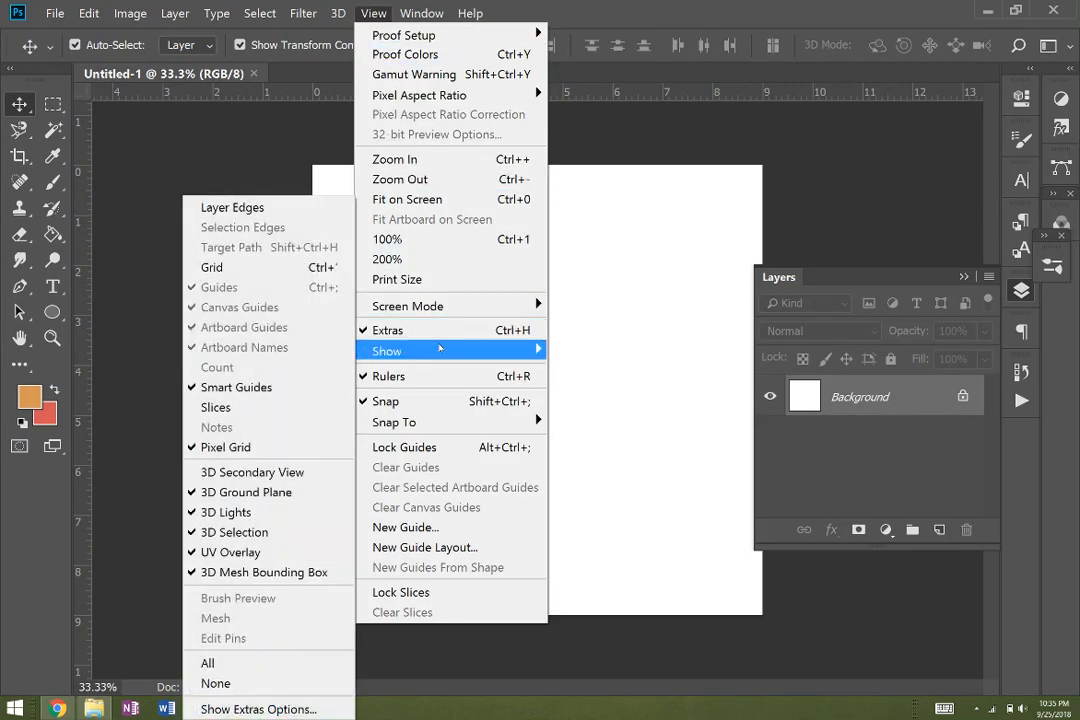
{"action": "left_click", "coordinate": [281, 268]}
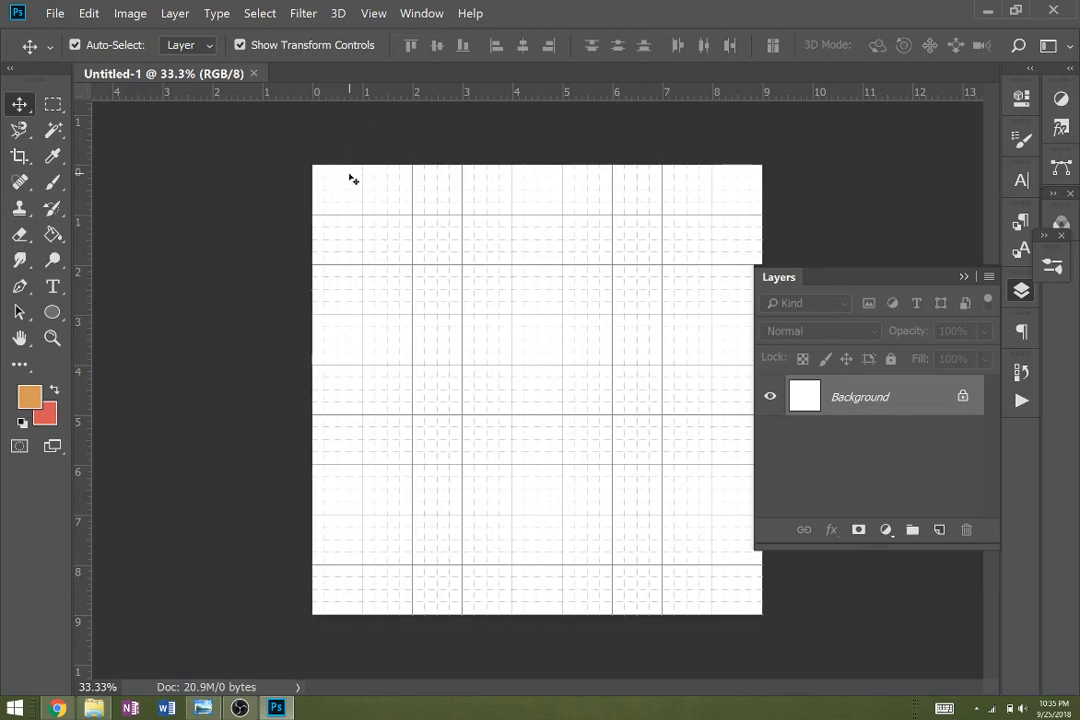
{"action": "left_click", "coordinate": [387, 16]}
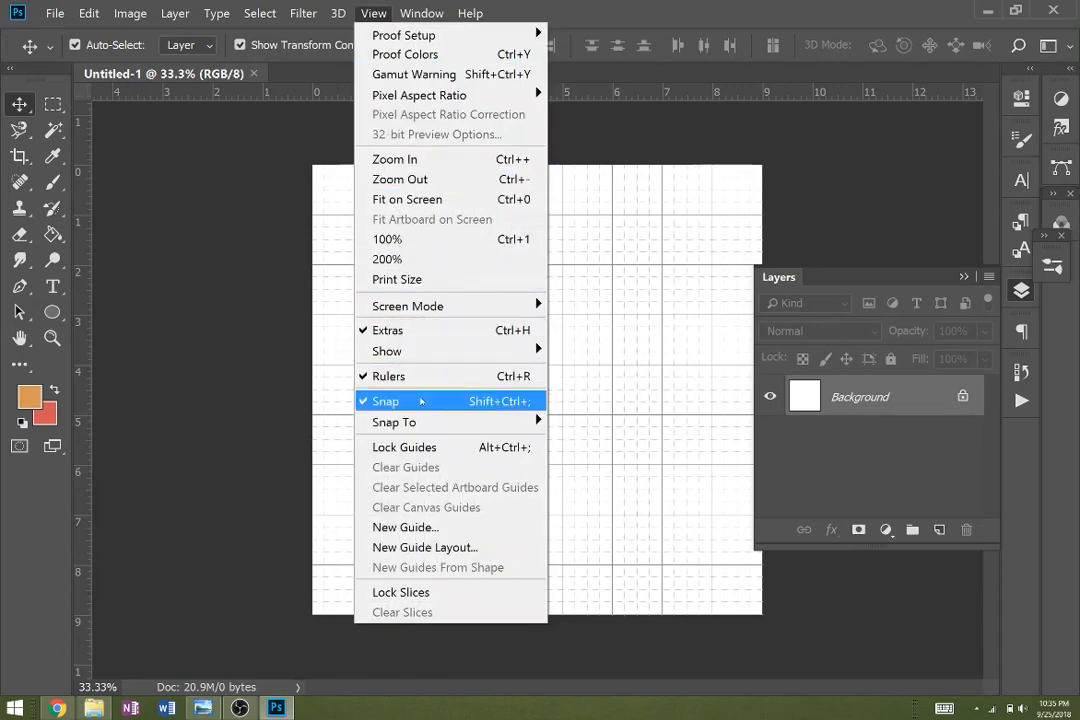
{"action": "mouse_move", "coordinate": [390, 422]}
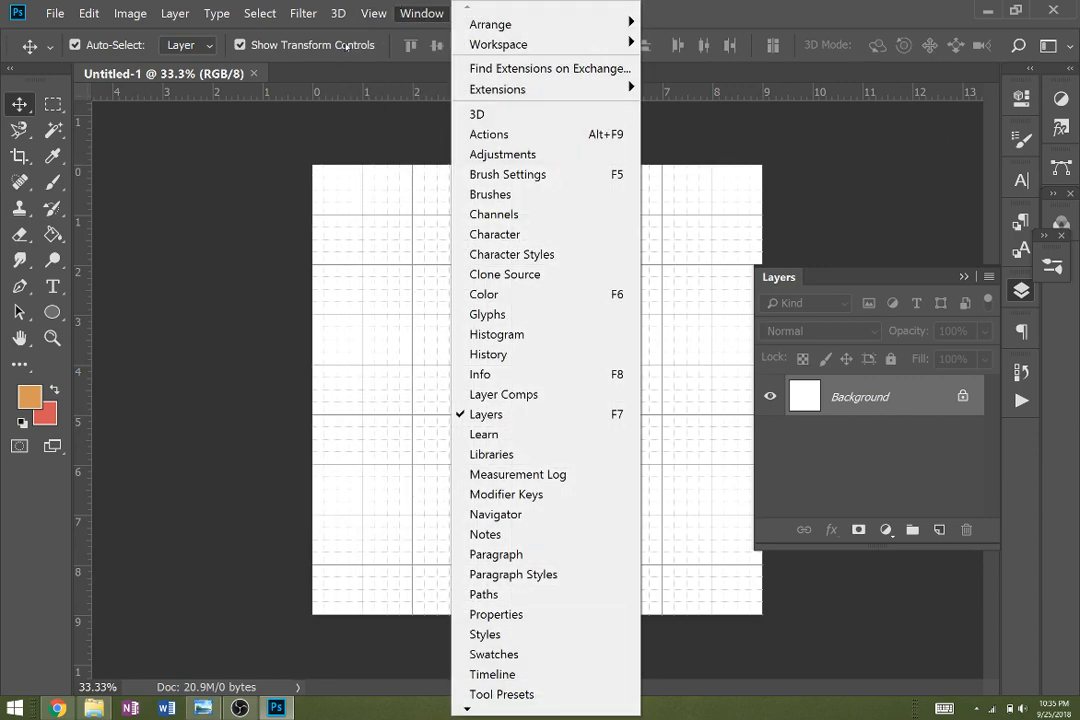
{"action": "left_click", "coordinate": [135, 251]}
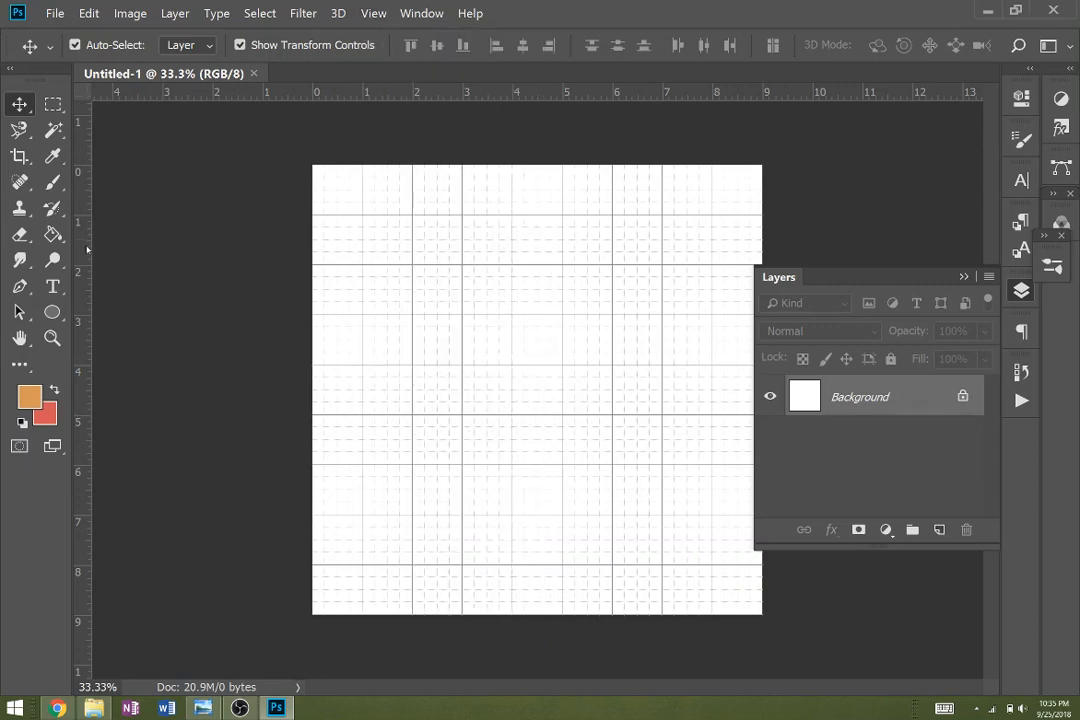
Place vertical guides at 3 and 6 inches and horizontal guides at 3 and 6 inches to divide the canvas into nine squares
{"action": "left_click_drag", "start_coordinate": [87, 250], "coordinate": [461, 256]}
{"action": "left_click_drag", "start_coordinate": [89, 335], "coordinate": [612, 317]}
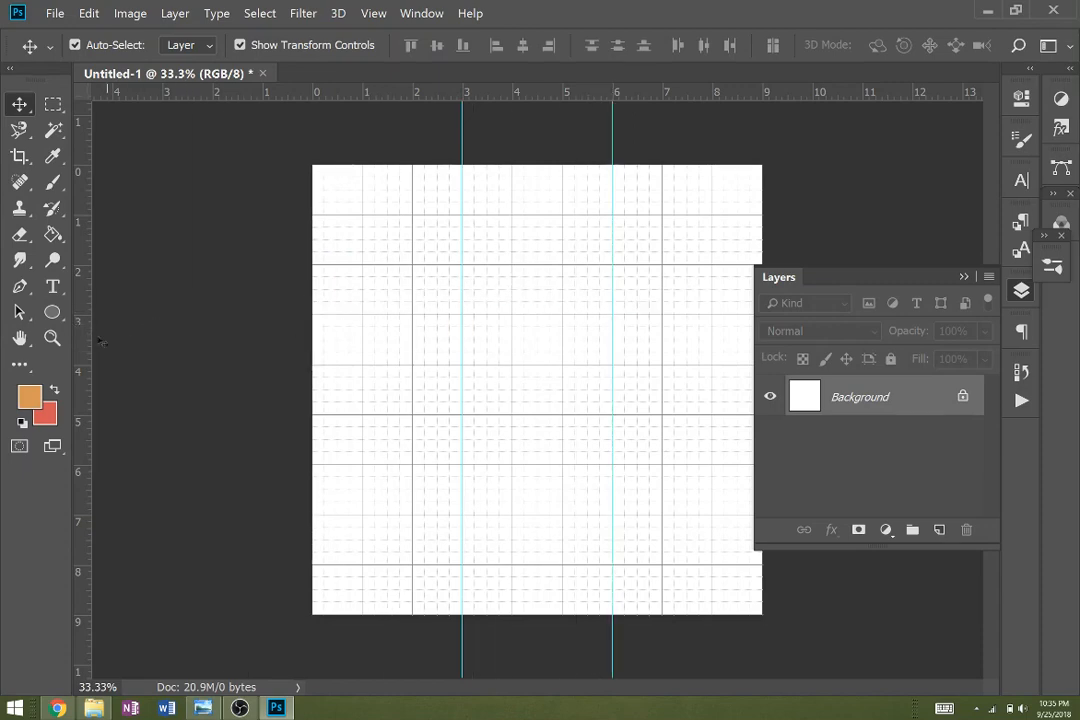
{"action": "left_click_drag", "start_coordinate": [424, 101], "coordinate": [460, 313]}
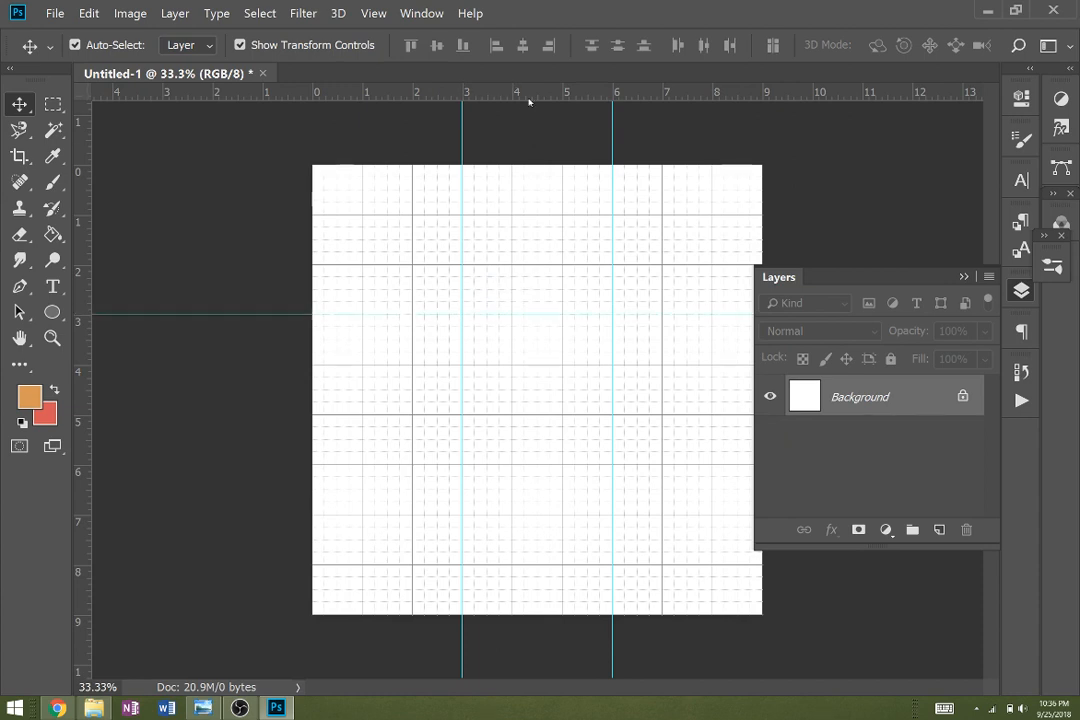
{"action": "left_click_drag", "start_coordinate": [530, 105], "coordinate": [557, 463]}
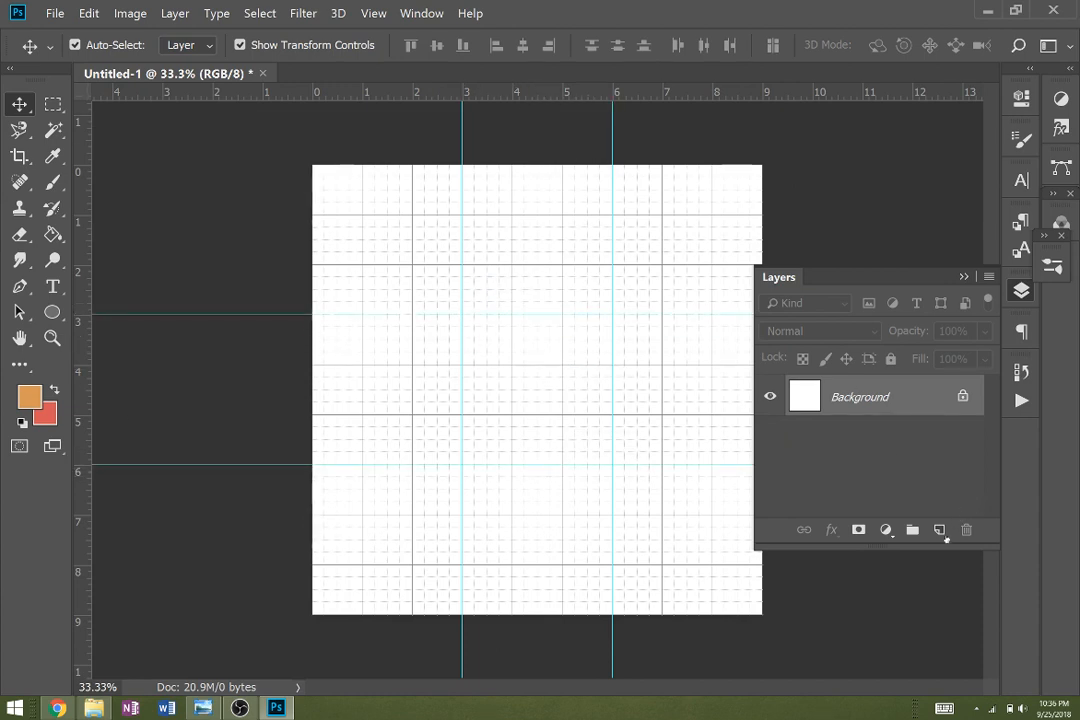
Add a new layer and make a rectangular selection of the 3 × 3 inch square at the canvas's upper-left corner
{"action": "left_click", "coordinate": [943, 533]}
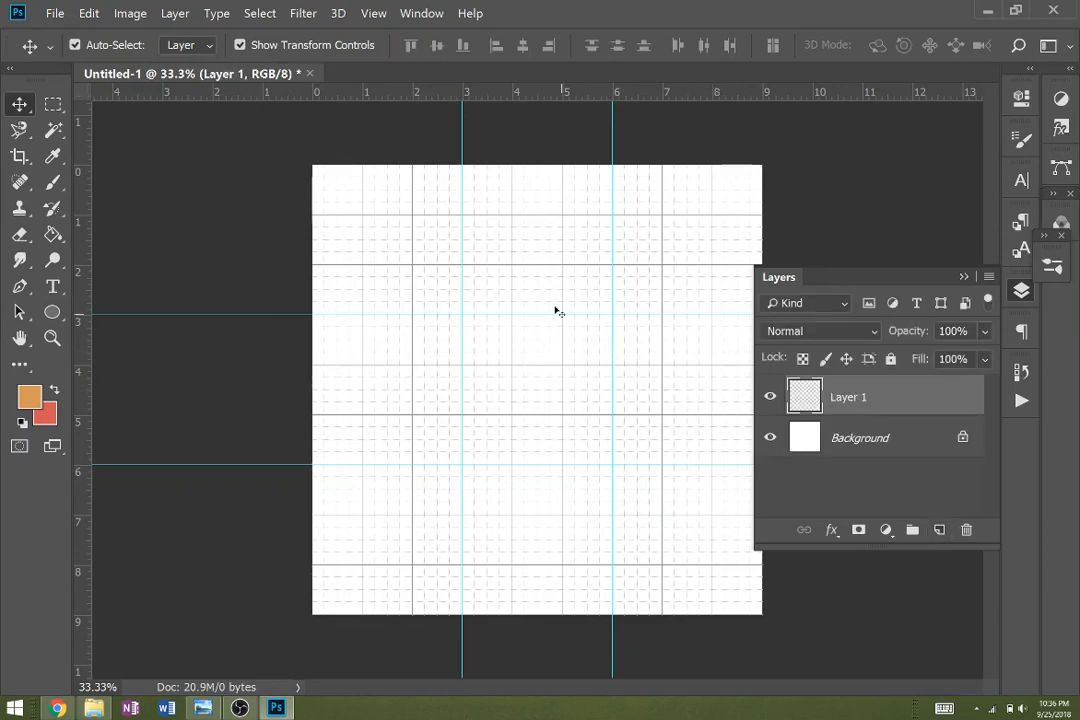
{"action": "key", "text": "m"}
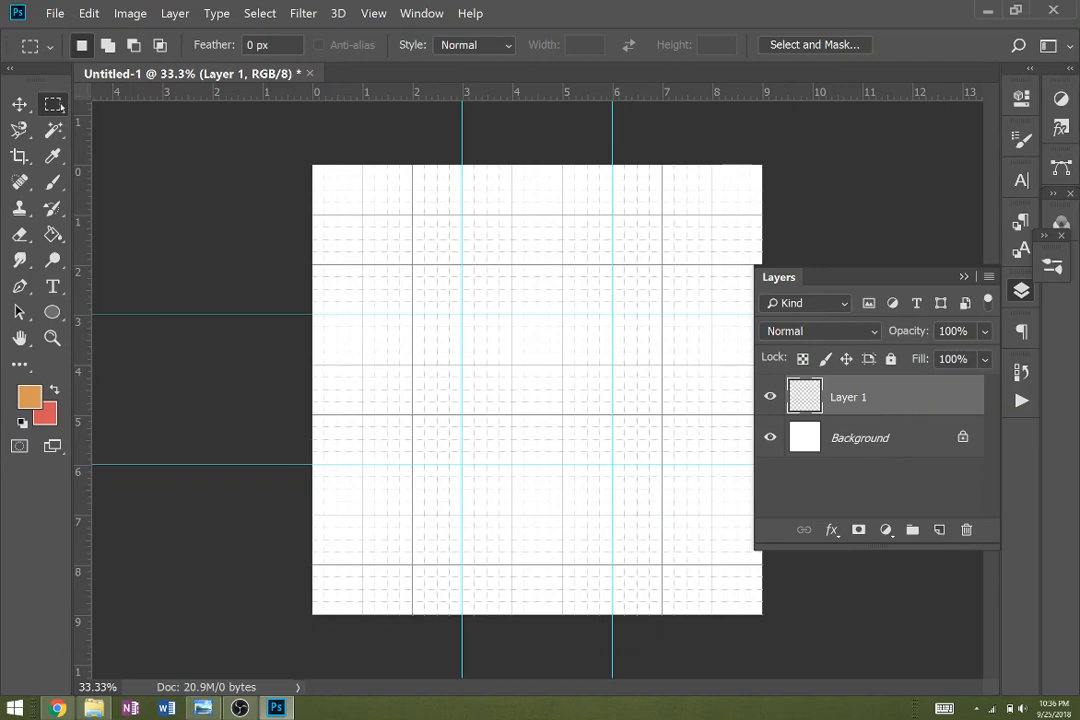
{"action": "right_click", "coordinate": [53, 104]}
{"action": "left_click", "coordinate": [100, 104]}
{"action": "left_click_drag", "start_coordinate": [310, 162], "coordinate": [459, 316]}
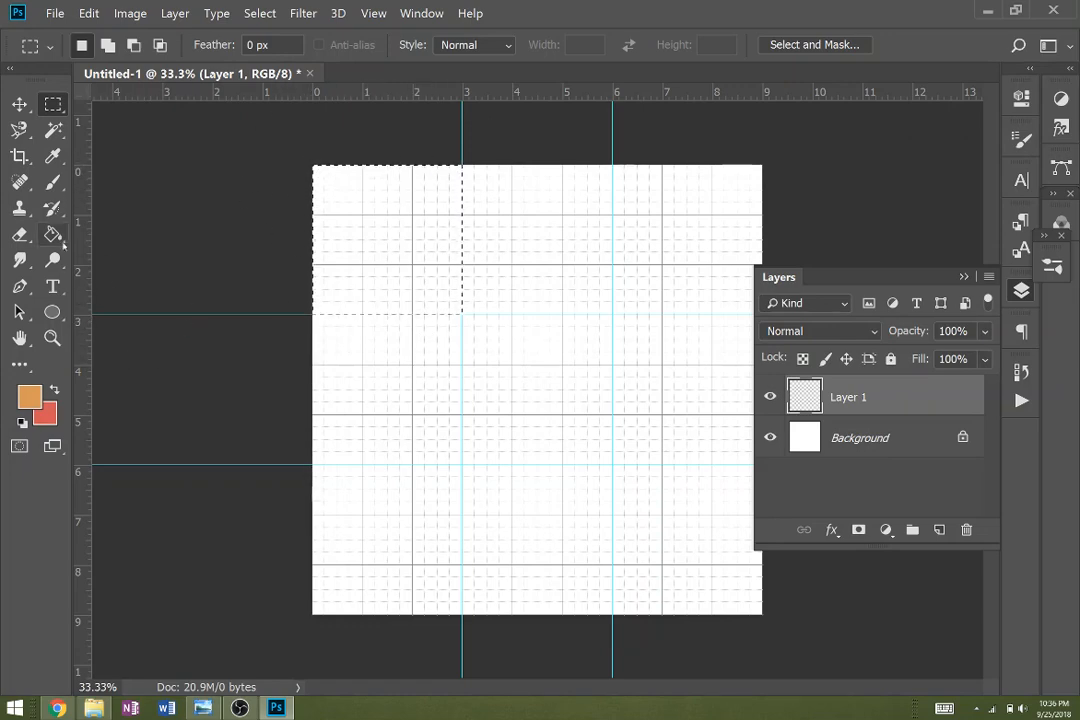
Fill the selected square with the orange foreground color using the Paint Bucket, and deselect it
{"action": "key", "text": "g"}
{"action": "left_click", "coordinate": [392, 241]}
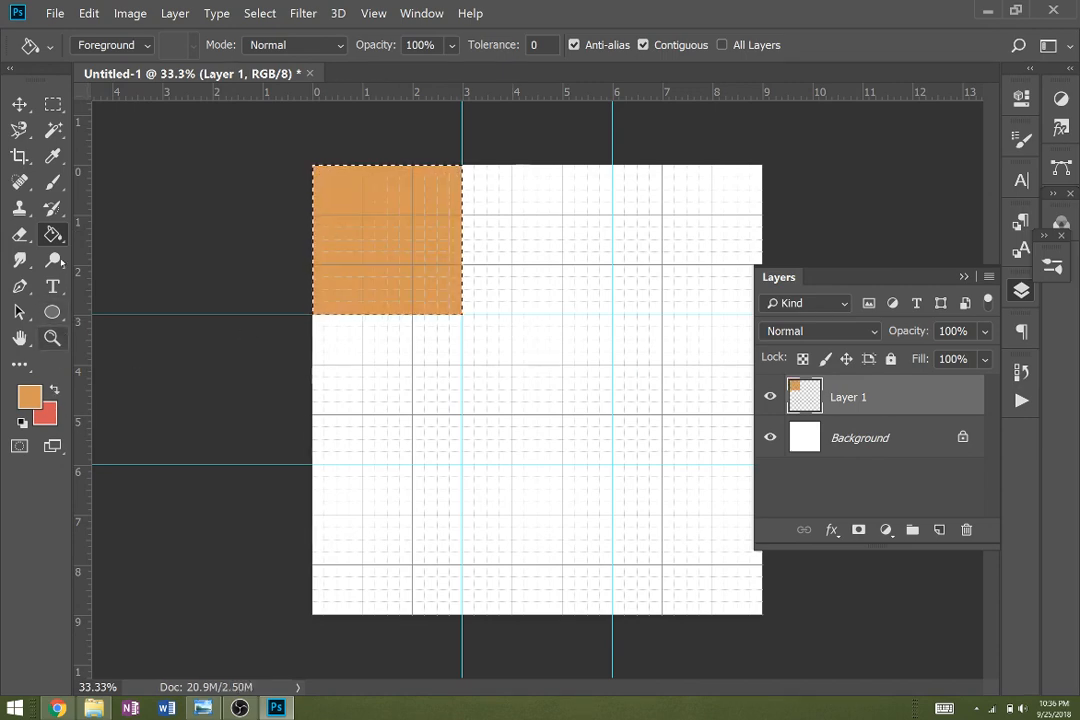
{"action": "key", "text": "ctrl+d"}
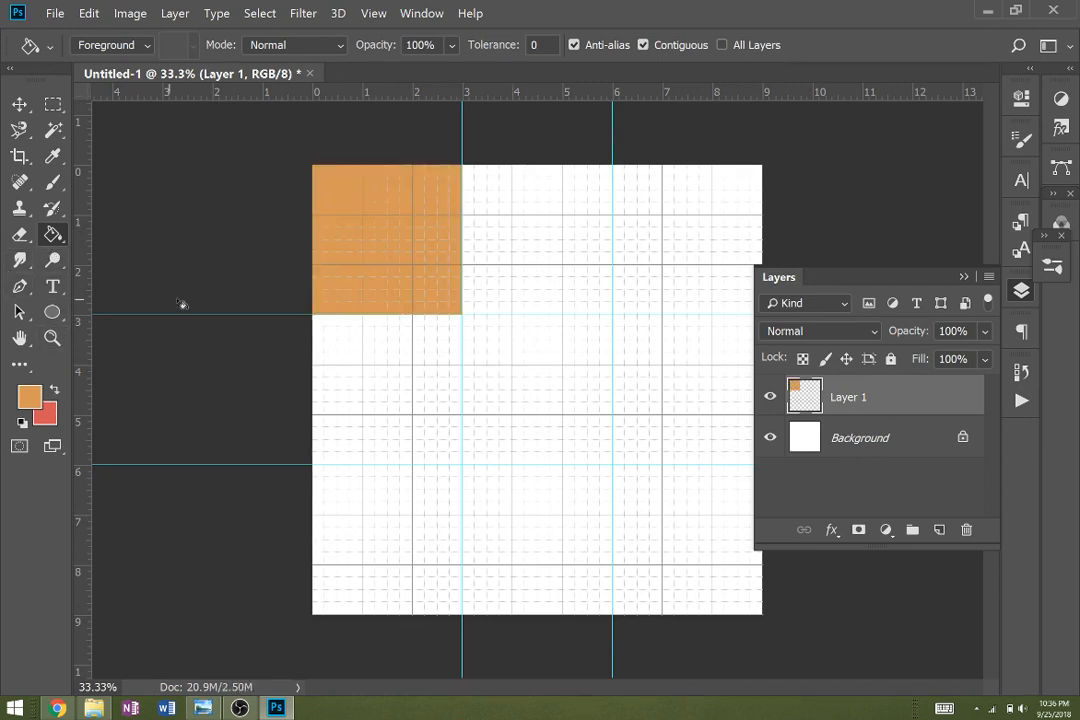
Change the foreground color to the muted purple a94eb1
{"action": "left_click", "coordinate": [20, 399]}
{"action": "left_click_drag", "start_coordinate": [723, 367], "coordinate": [938, 329]}
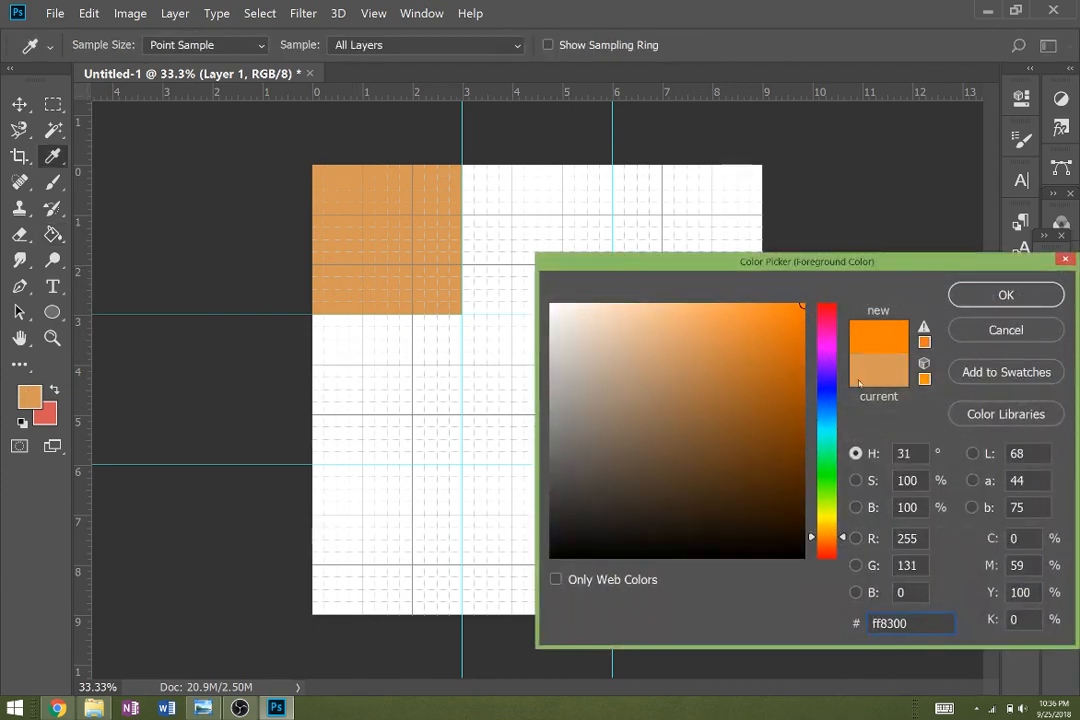
{"action": "mouse_move", "coordinate": [824, 424]}
{"action": "left_mouse_down"}
{"action": "mouse_move", "coordinate": [820, 297]}
{"action": "mouse_move", "coordinate": [803, 303]}
{"action": "left_mouse_up"}
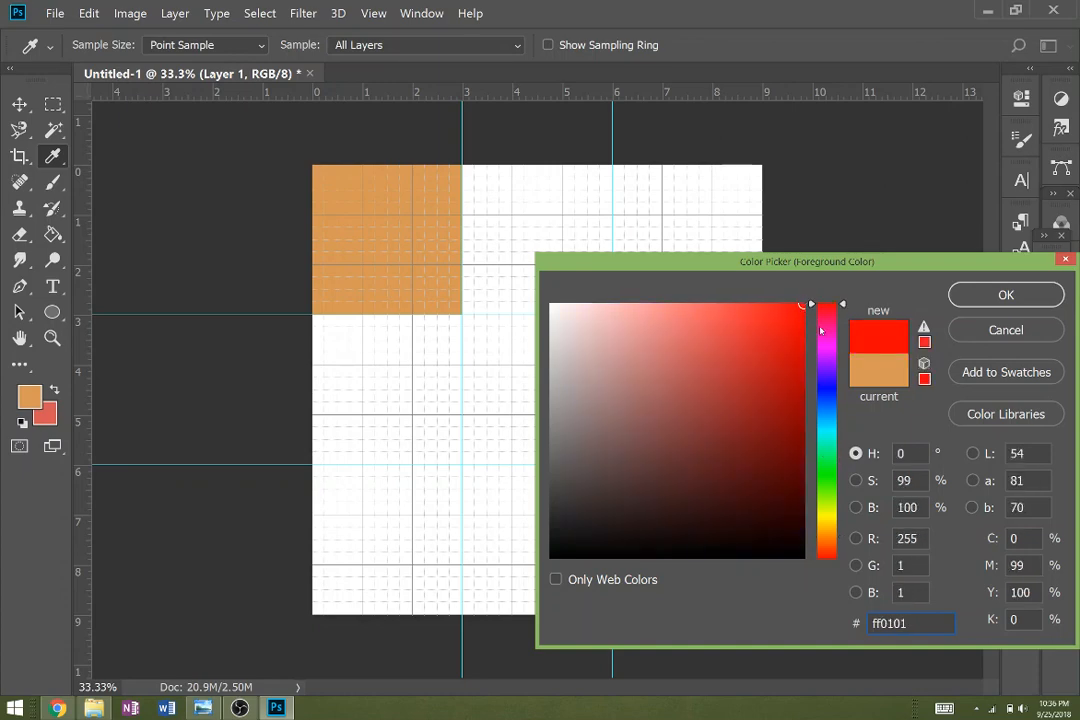
{"action": "left_click", "coordinate": [829, 375]}
{"action": "mouse_move", "coordinate": [833, 418]}
{"action": "left_mouse_down"}
{"action": "mouse_move", "coordinate": [831, 478]}
{"action": "mouse_move", "coordinate": [829, 391]}
{"action": "mouse_move", "coordinate": [829, 508]}
{"action": "mouse_move", "coordinate": [836, 331]}
{"action": "mouse_move", "coordinate": [836, 349]}
{"action": "left_mouse_up"}
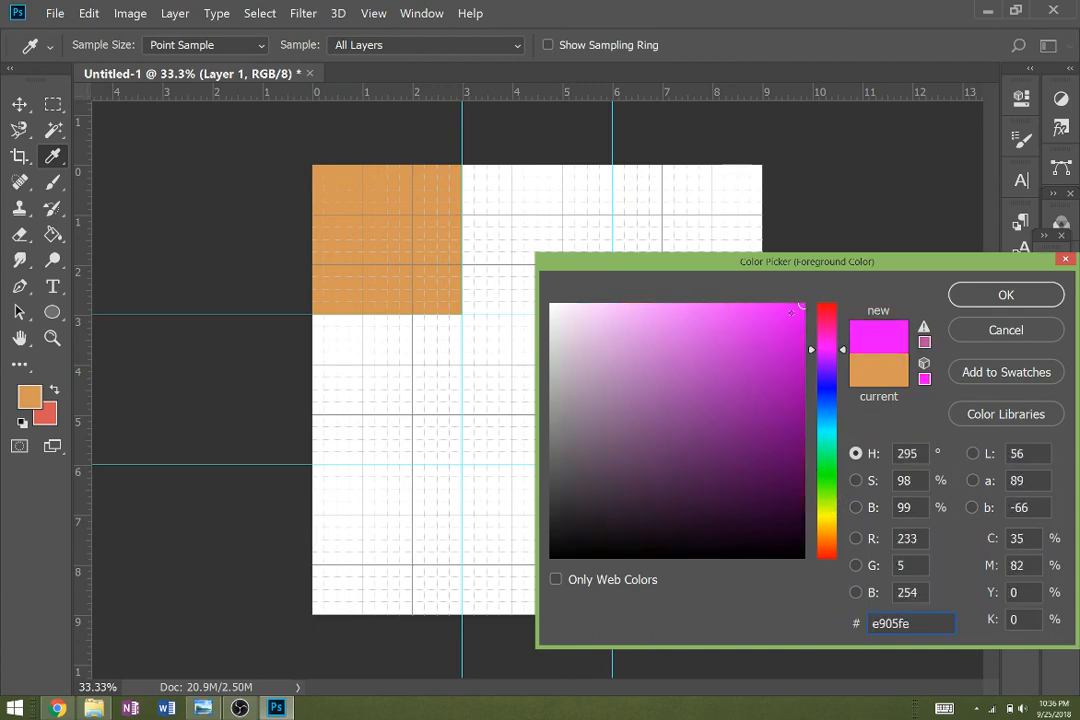
{"action": "mouse_move", "coordinate": [790, 313]}
{"action": "left_mouse_down"}
{"action": "mouse_move", "coordinate": [726, 347]}
{"action": "mouse_move", "coordinate": [699, 390]}
{"action": "left_mouse_up"}
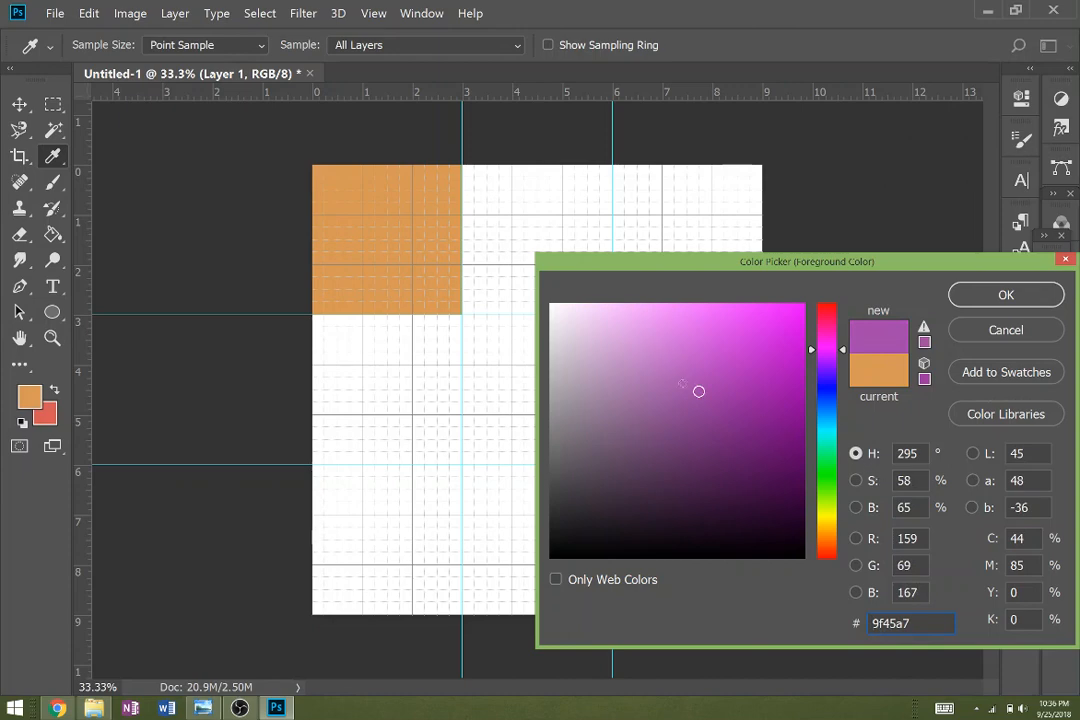
{"action": "mouse_move", "coordinate": [699, 391]}
{"action": "left_mouse_down"}
{"action": "mouse_move", "coordinate": [662, 418]}
{"action": "mouse_move", "coordinate": [667, 400]}
{"action": "mouse_move", "coordinate": [735, 349]}
{"action": "mouse_move", "coordinate": [684, 389]}
{"action": "mouse_move", "coordinate": [692, 400]}
{"action": "mouse_move", "coordinate": [700, 395]}
{"action": "mouse_move", "coordinate": [680, 372]}
{"action": "mouse_move", "coordinate": [692, 381]}
{"action": "left_mouse_up"}
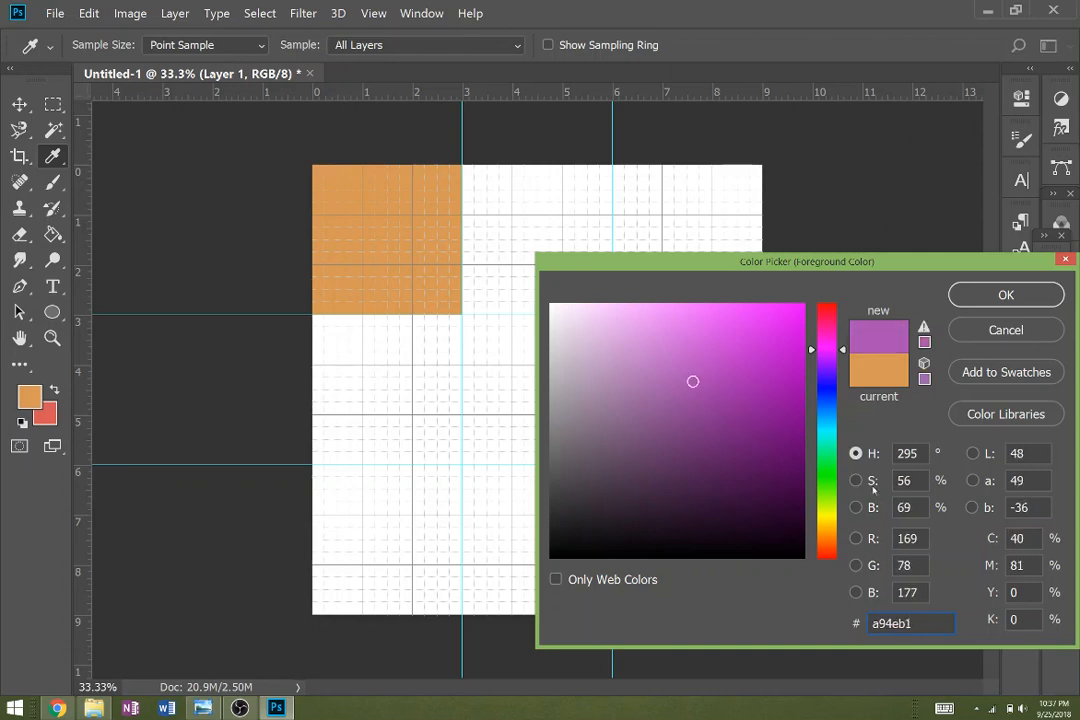
{"action": "left_click", "coordinate": [980, 305]}
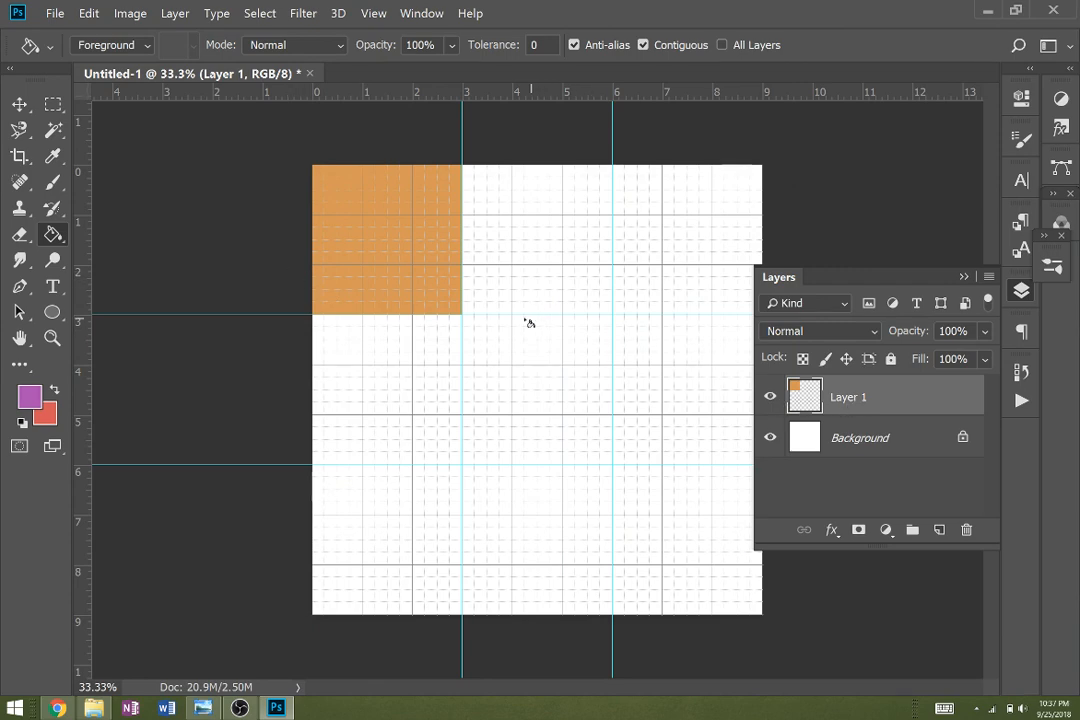
Duplicate the orange square twice, snapping the copies into the middle and right cells of the canvas's top row
{"action": "left_click", "coordinate": [20, 104]}
{"action": "left_click_drag", "start_coordinate": [398, 289], "coordinate": [537, 386]}
{"action": "key", "text": "ctrl+z"}
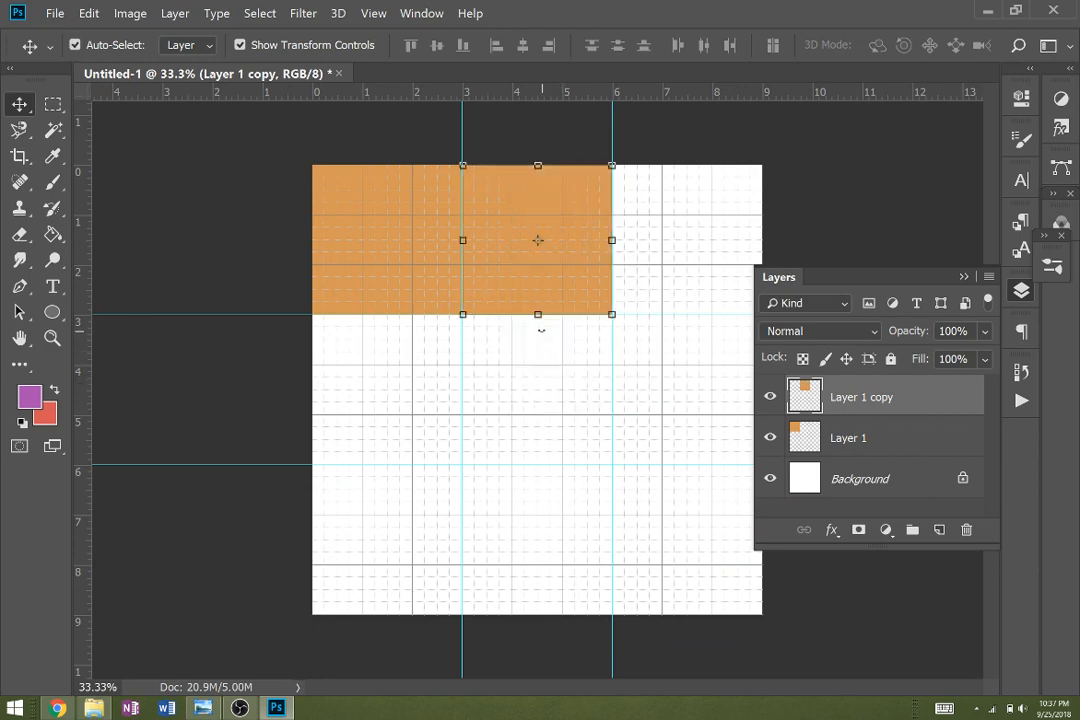
{"action": "left_click_drag", "start_coordinate": [513, 305], "coordinate": [602, 278]}
{"action": "left_click", "coordinate": [578, 290]}
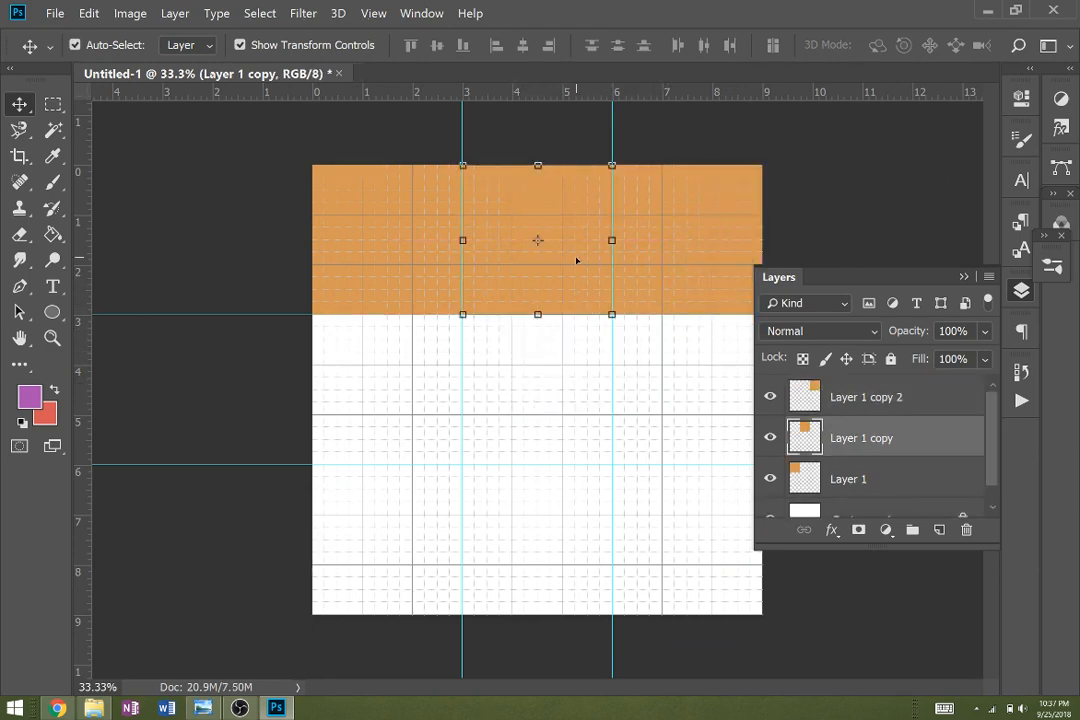
{"action": "left_click", "coordinate": [620, 284]}
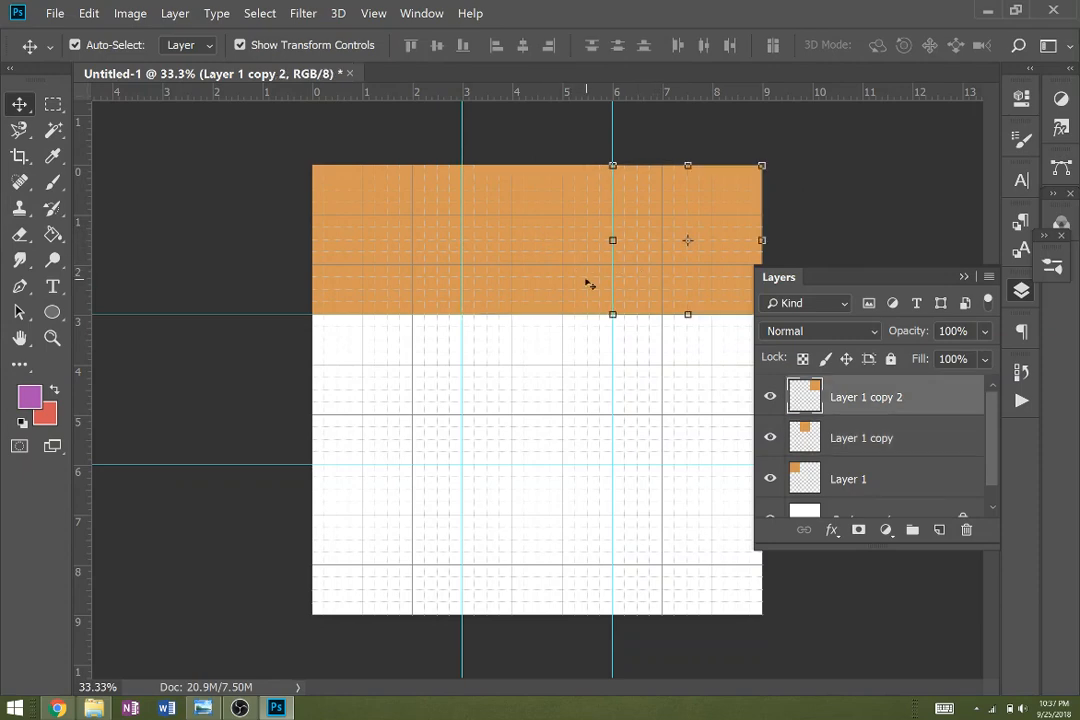
Apply a Hue/Saturation adjustment with Hue +50 to the middle square of the top row
{"action": "left_click", "coordinate": [589, 284]}
{"action": "left_click", "coordinate": [130, 13]}
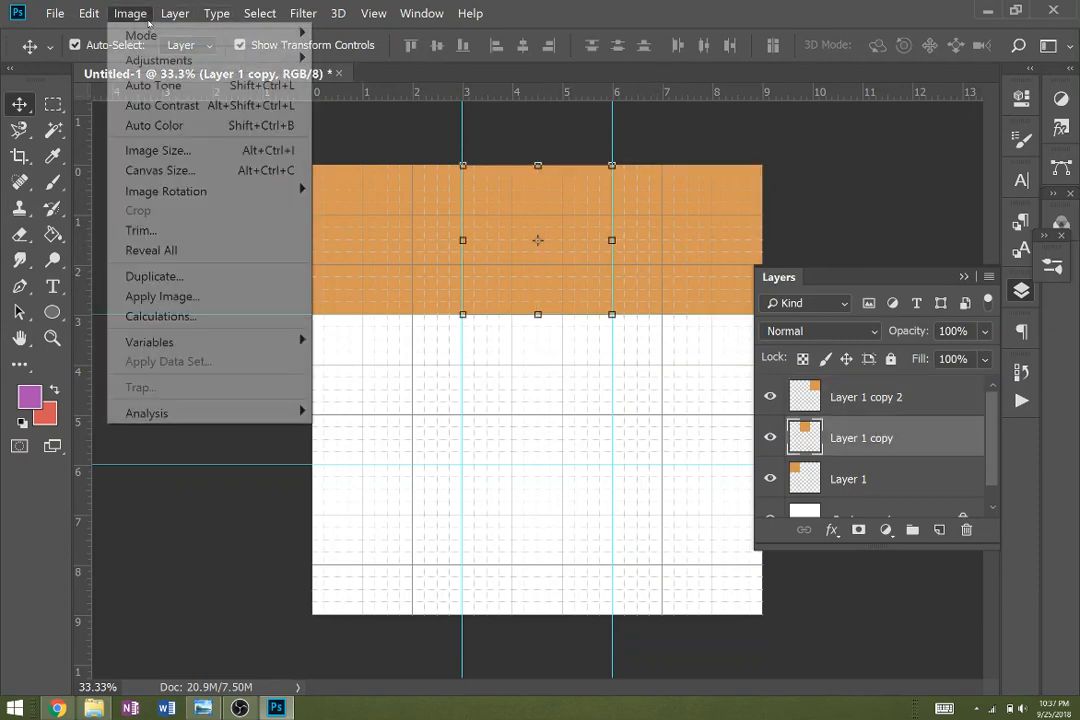
{"action": "mouse_move", "coordinate": [158, 60]}
{"action": "left_click", "coordinate": [409, 166]}
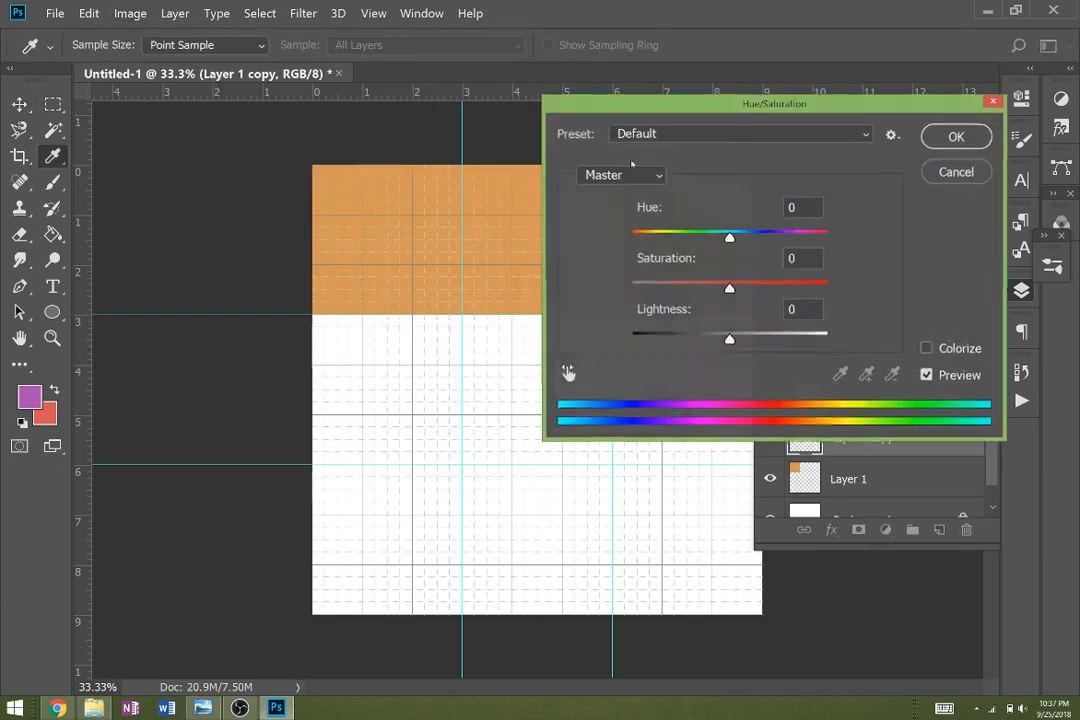
{"action": "left_click_drag", "start_coordinate": [776, 117], "coordinate": [868, 117]}
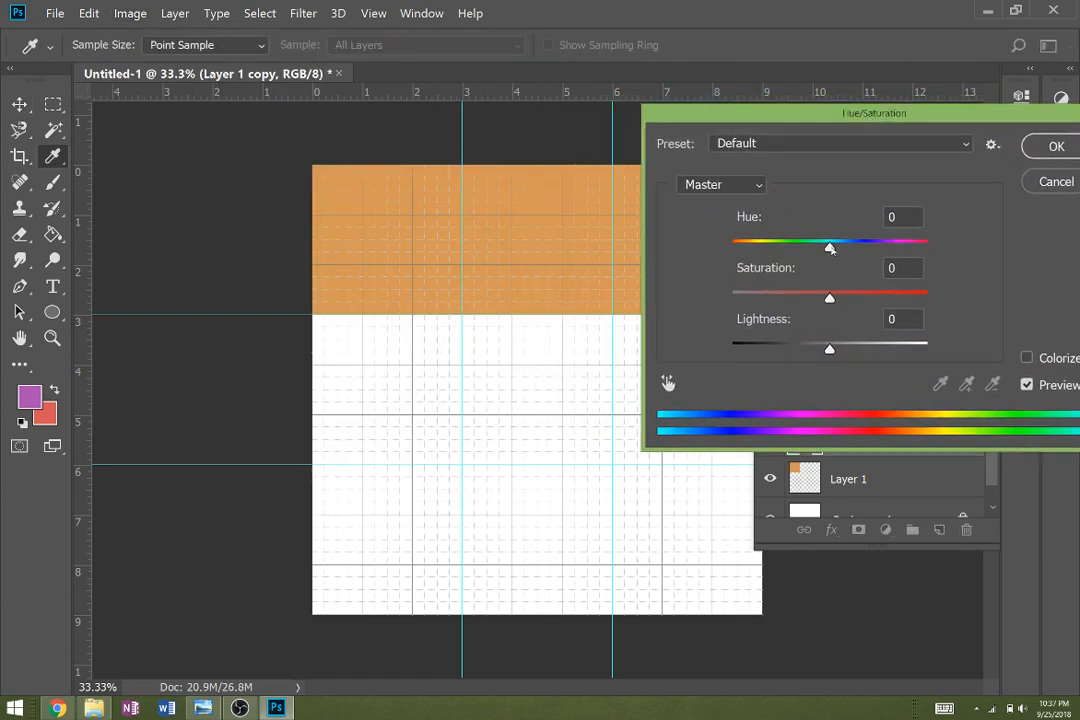
{"action": "left_click_drag", "start_coordinate": [829, 247], "coordinate": [875, 247]}
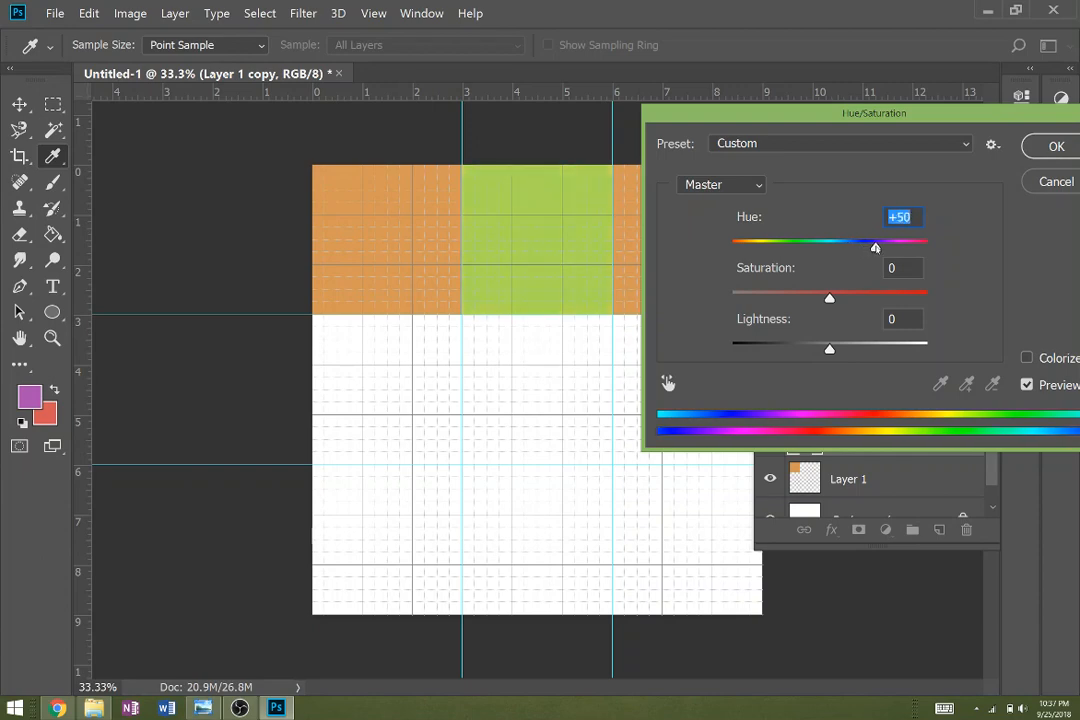
{"action": "left_click", "coordinate": [1056, 146]}
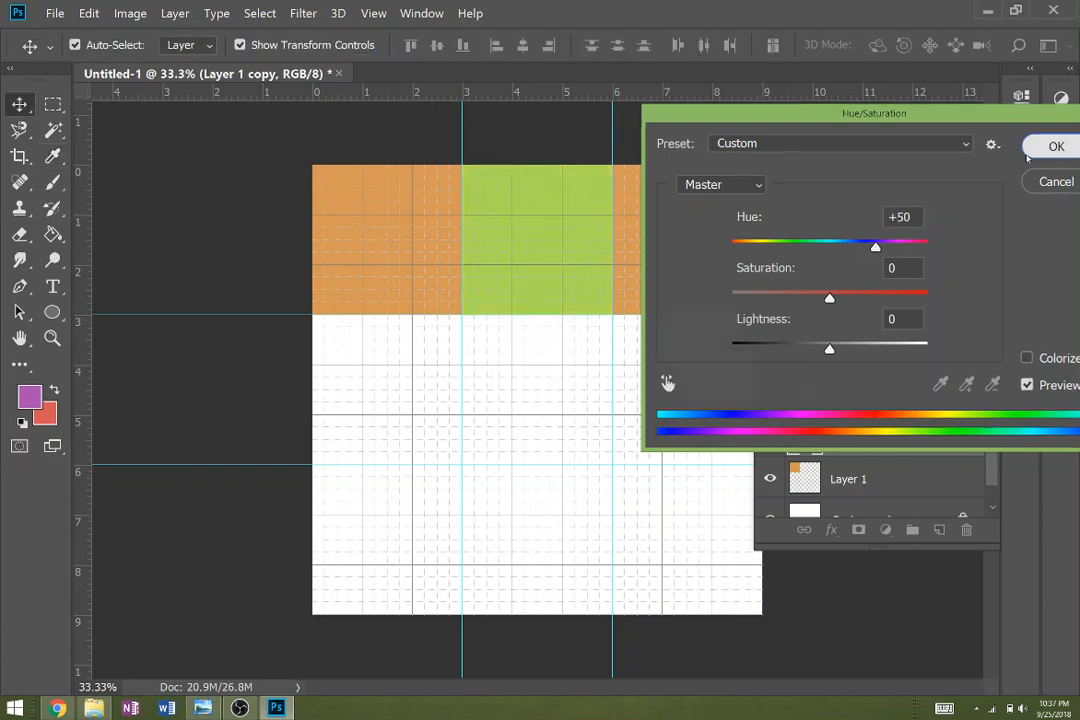
Apply a Hue/Saturation adjustment with Hue +100 to the right square of the top row
{"action": "left_click", "coordinate": [723, 260]}
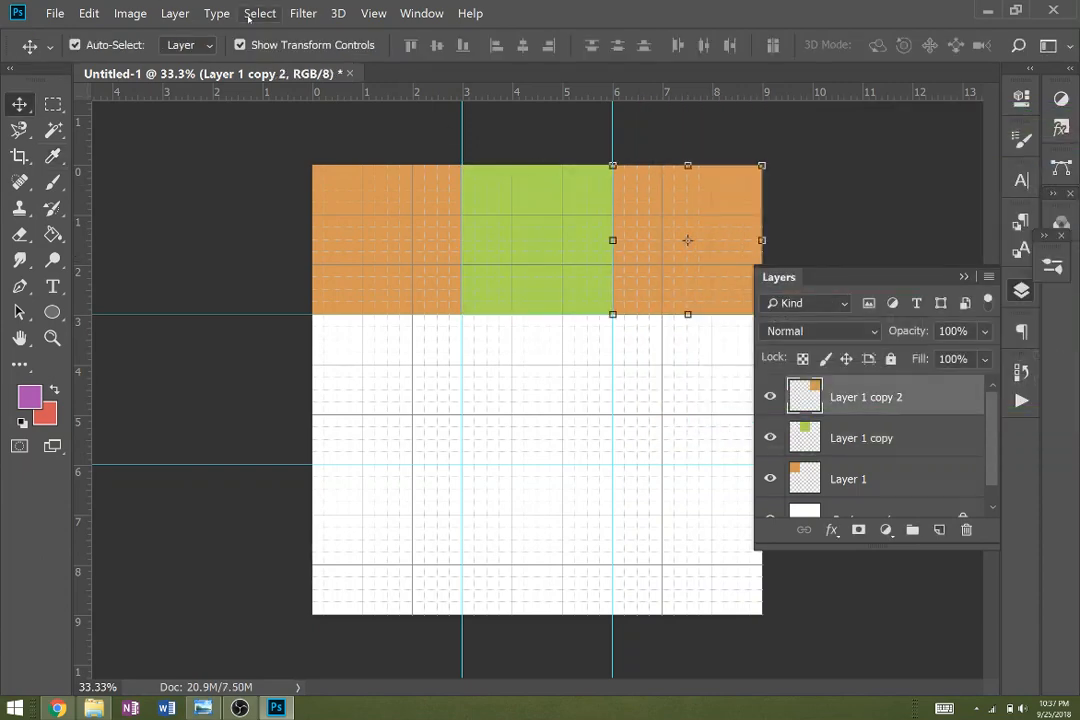
{"action": "left_click", "coordinate": [130, 13]}
{"action": "mouse_move", "coordinate": [158, 62]}
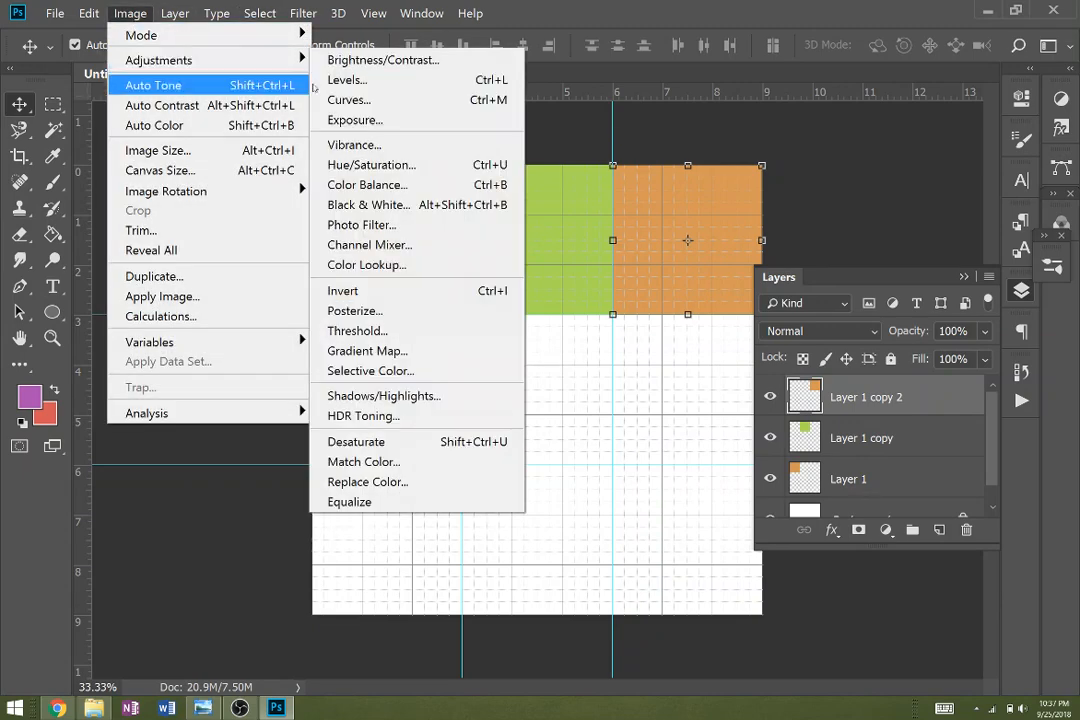
{"action": "left_click", "coordinate": [395, 170]}
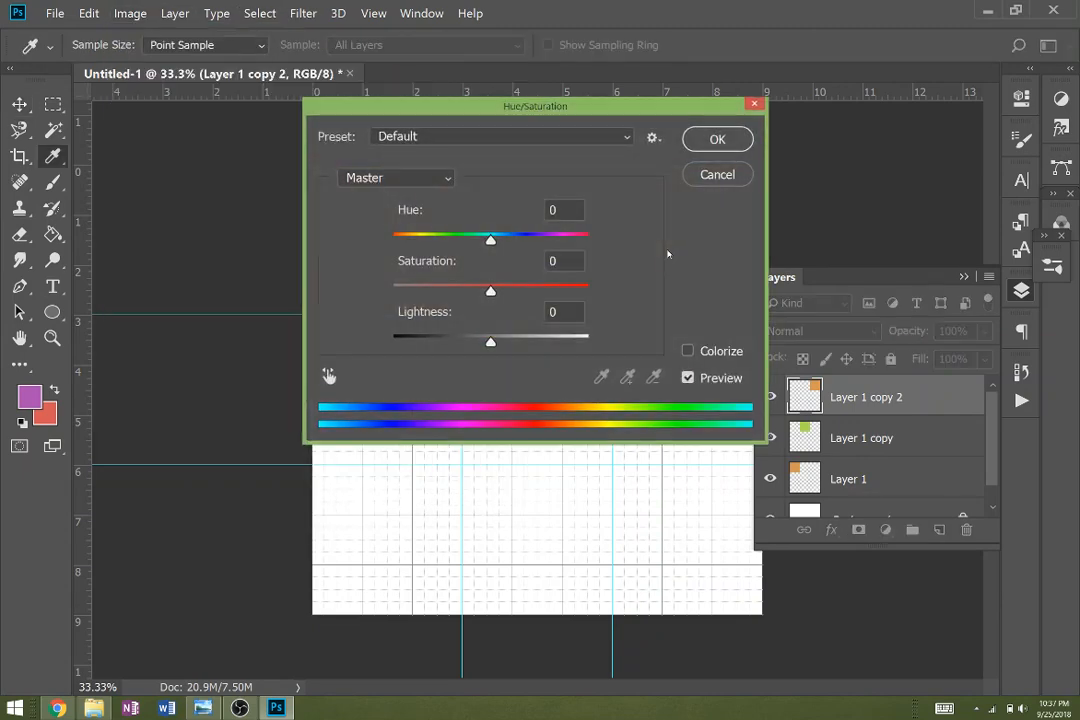
{"action": "left_click_drag", "start_coordinate": [551, 116], "coordinate": [949, 150]}
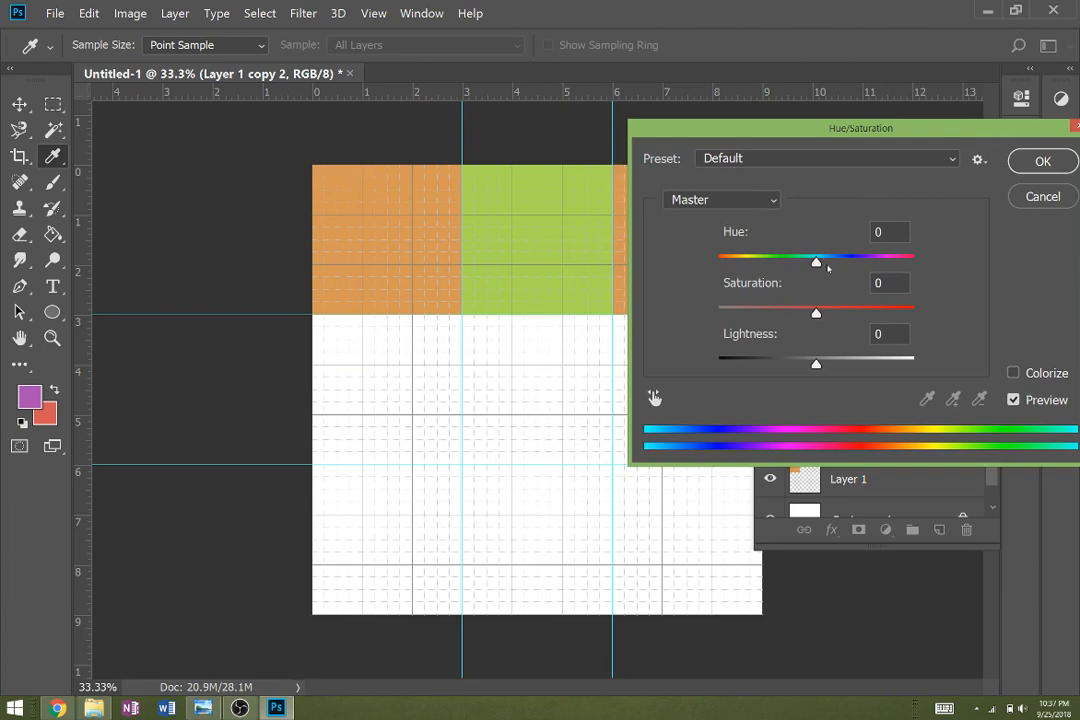
{"action": "left_click_drag", "start_coordinate": [818, 262], "coordinate": [882, 263]}
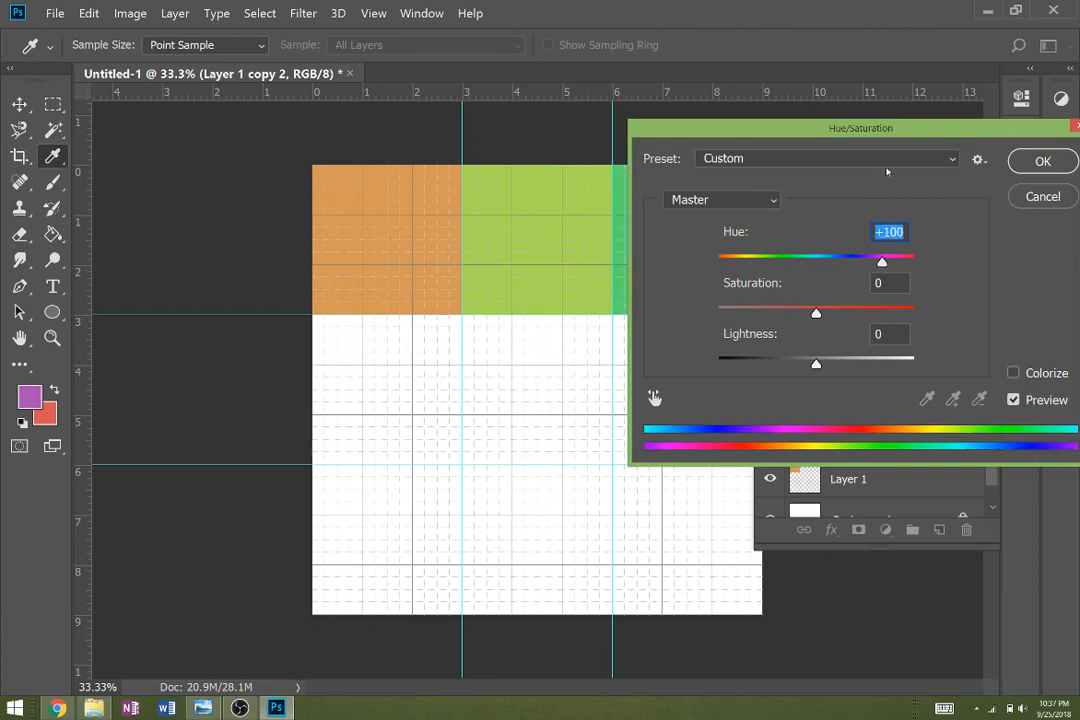
{"action": "left_click_drag", "start_coordinate": [886, 128], "coordinate": [970, 244]}
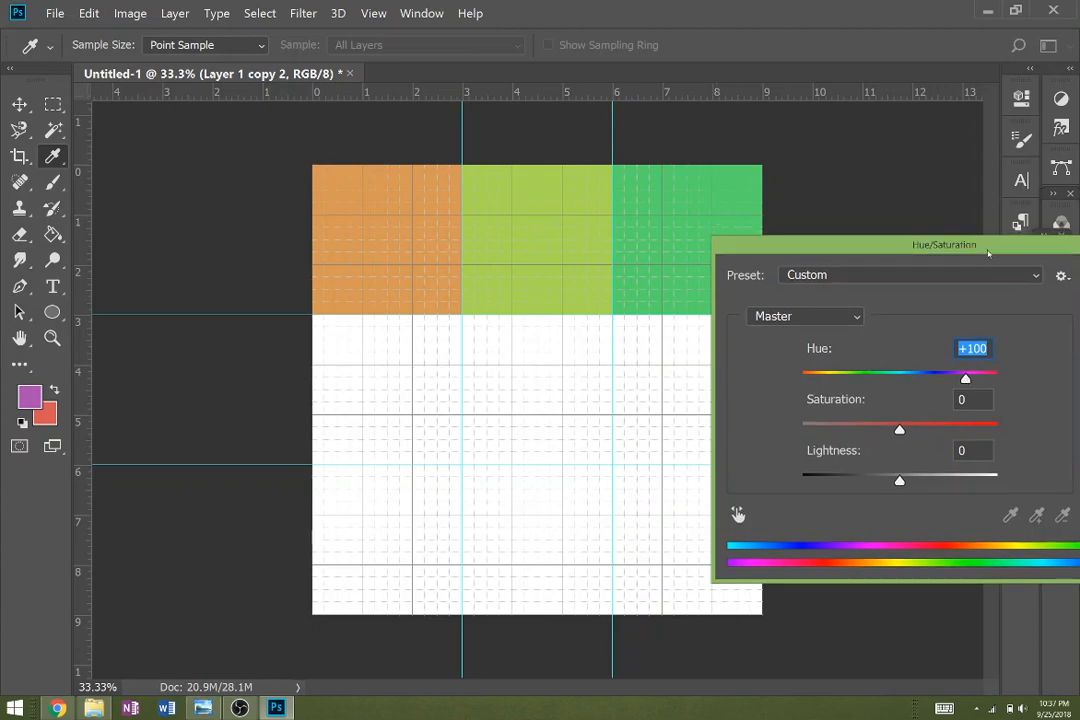
{"action": "left_click_drag", "start_coordinate": [988, 252], "coordinate": [610, 180]}
{"action": "left_click", "coordinate": [760, 206]}
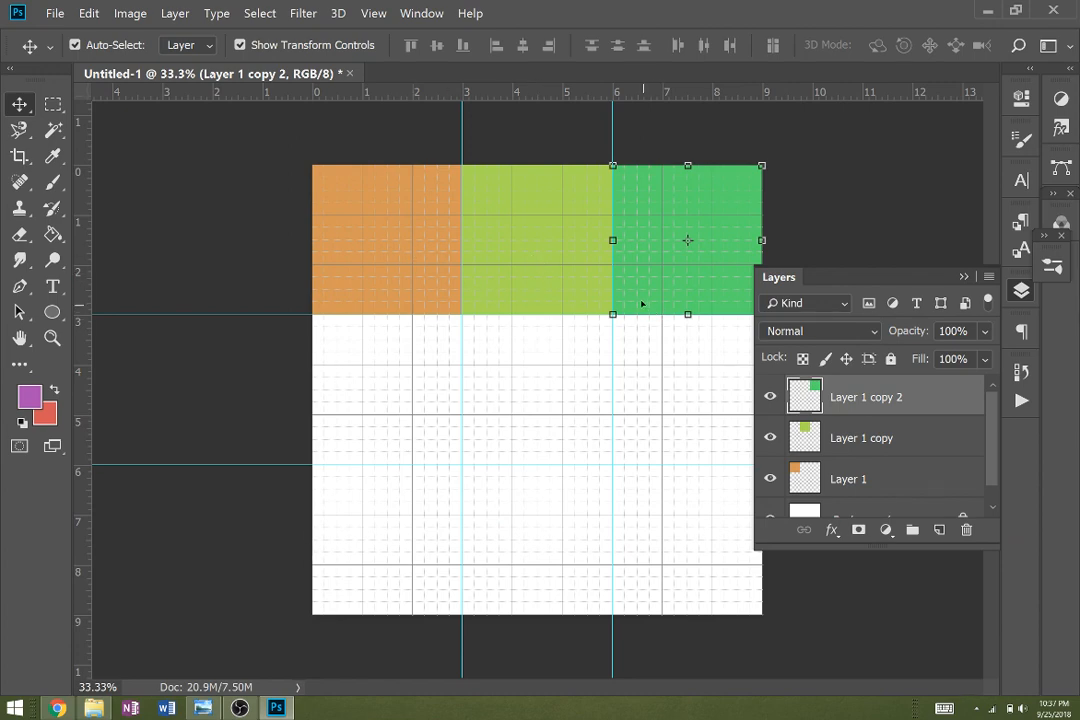
Duplicate the green top-row square three times, snapping the copies into the left, middle and right cells of the middle row
{"action": "left_click_drag", "start_coordinate": [697, 294], "coordinate": [418, 429]}
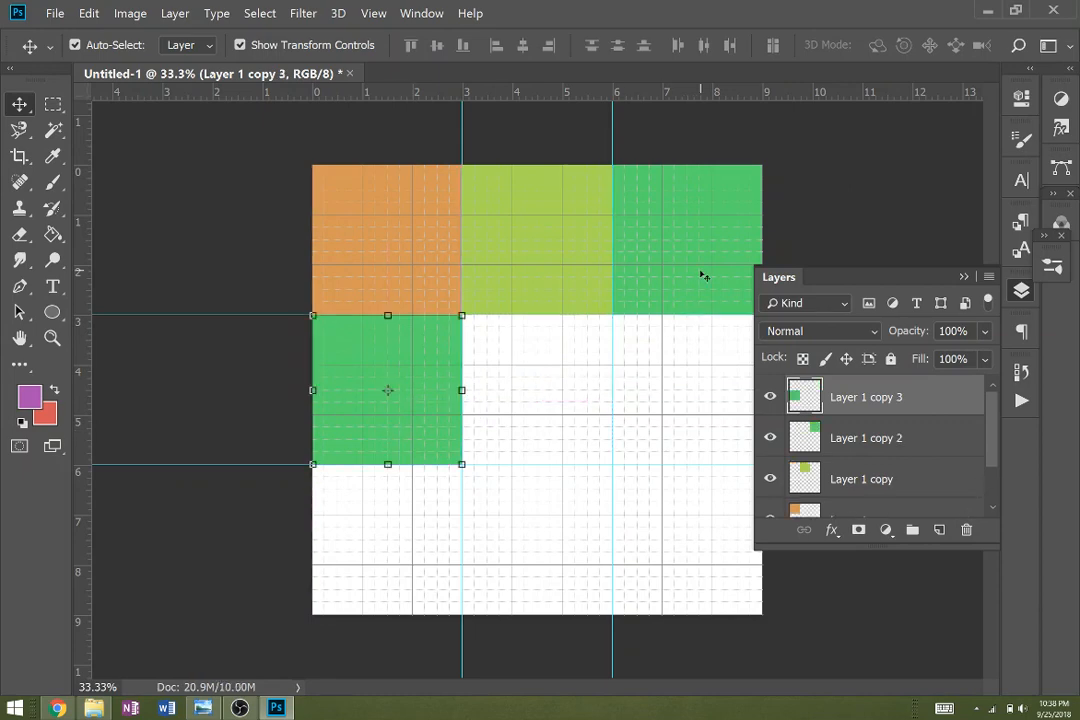
{"action": "left_click_drag", "start_coordinate": [406, 433], "coordinate": [562, 436]}
{"action": "key", "text": "ctrl+z"}
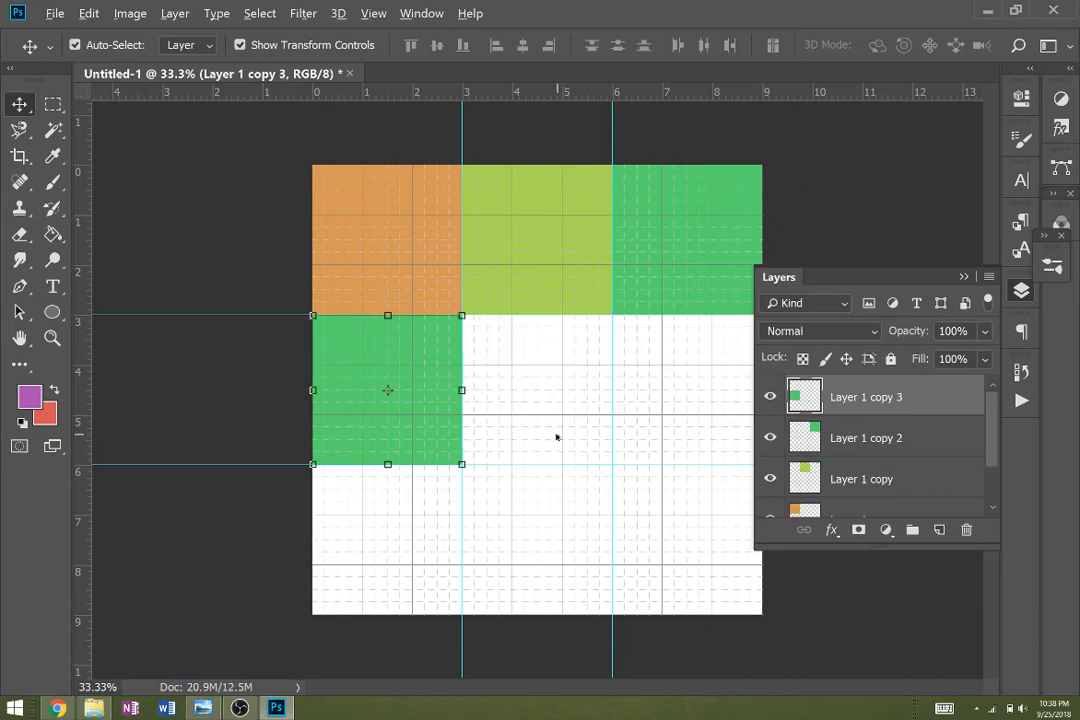
{"action": "left_click_drag", "start_coordinate": [446, 424], "coordinate": [552, 422]}
{"action": "left_click_drag", "start_coordinate": [586, 420], "coordinate": [726, 425]}
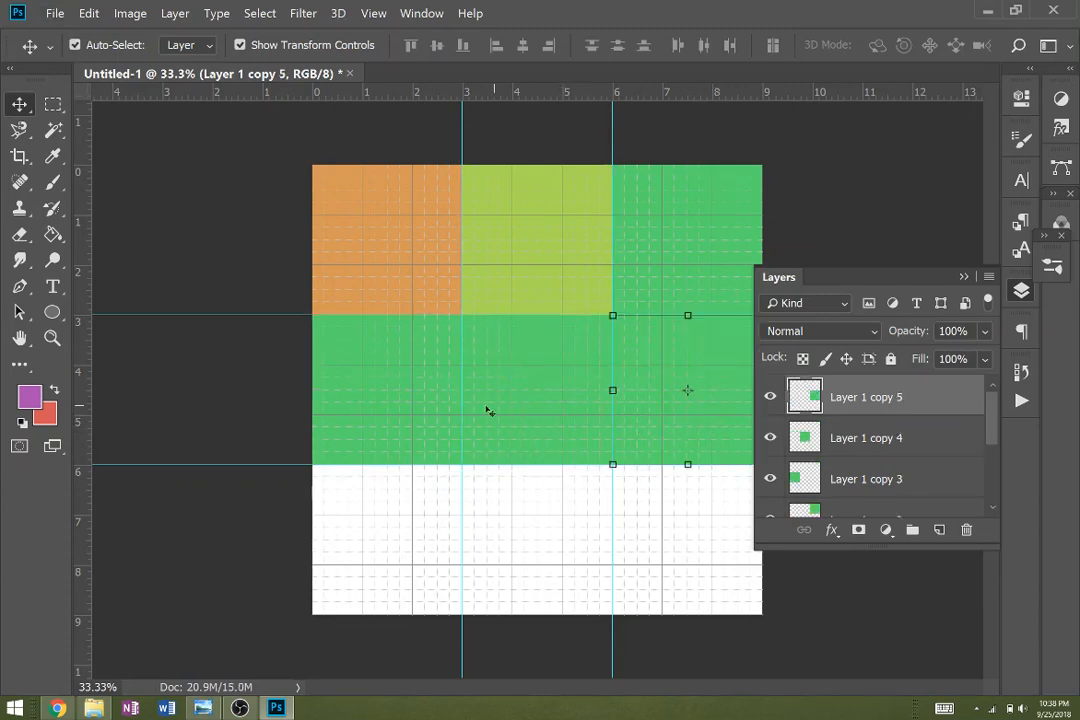
Fill the left square of the middle row with the purple foreground color using the Paint Bucket
{"action": "left_click", "coordinate": [437, 420]}
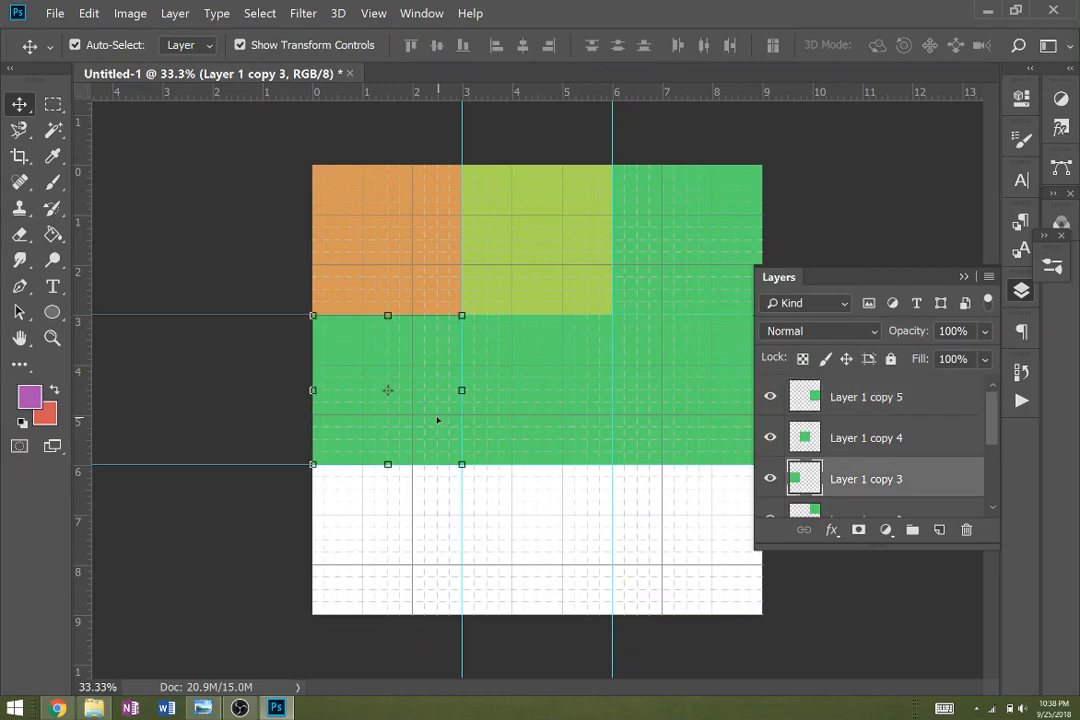
{"action": "left_click", "coordinate": [38, 400]}
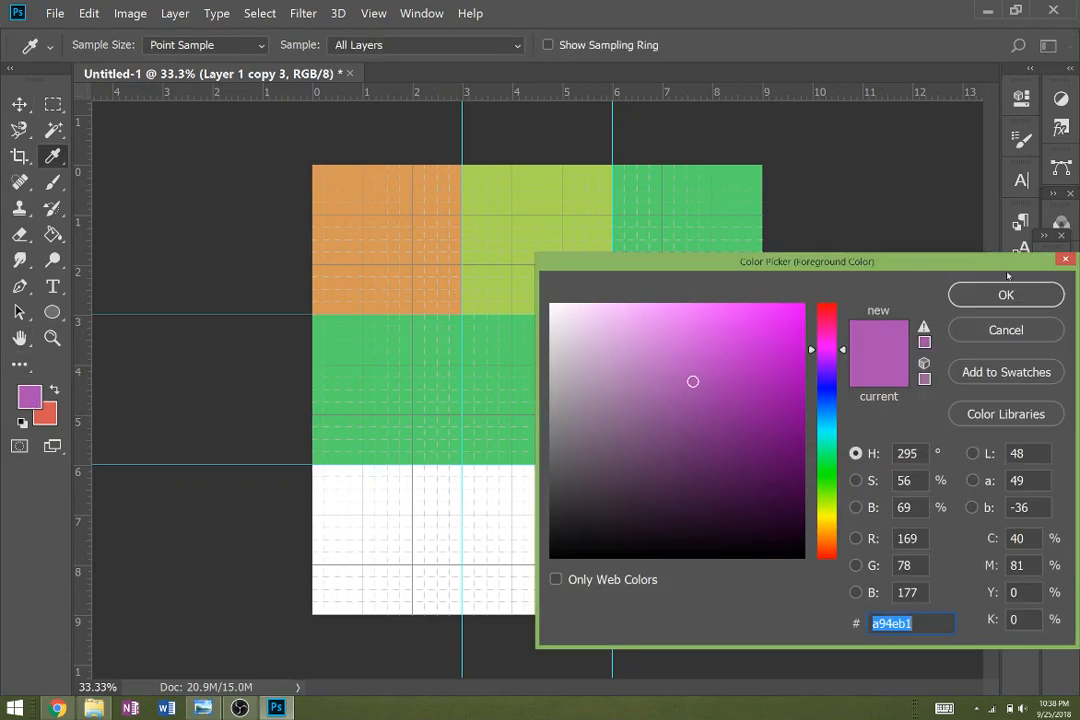
{"action": "key", "text": "Escape"}
{"action": "key", "text": "g"}
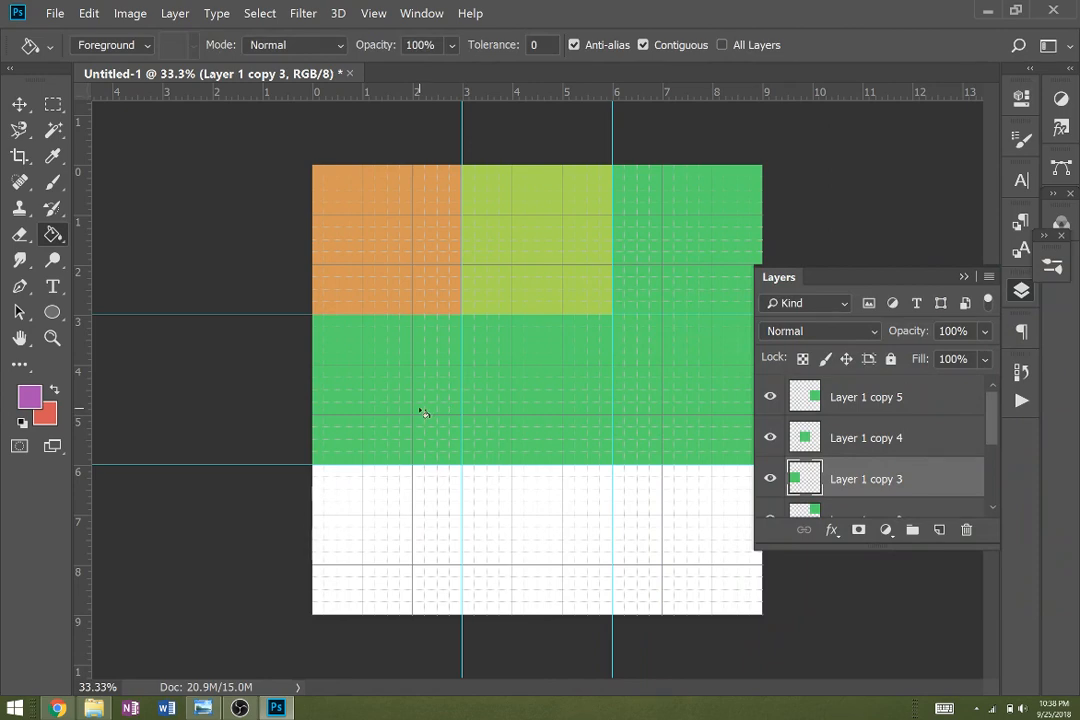
{"action": "key", "text": "v"}
{"action": "key", "text": "g"}
{"action": "left_click", "coordinate": [421, 411]}
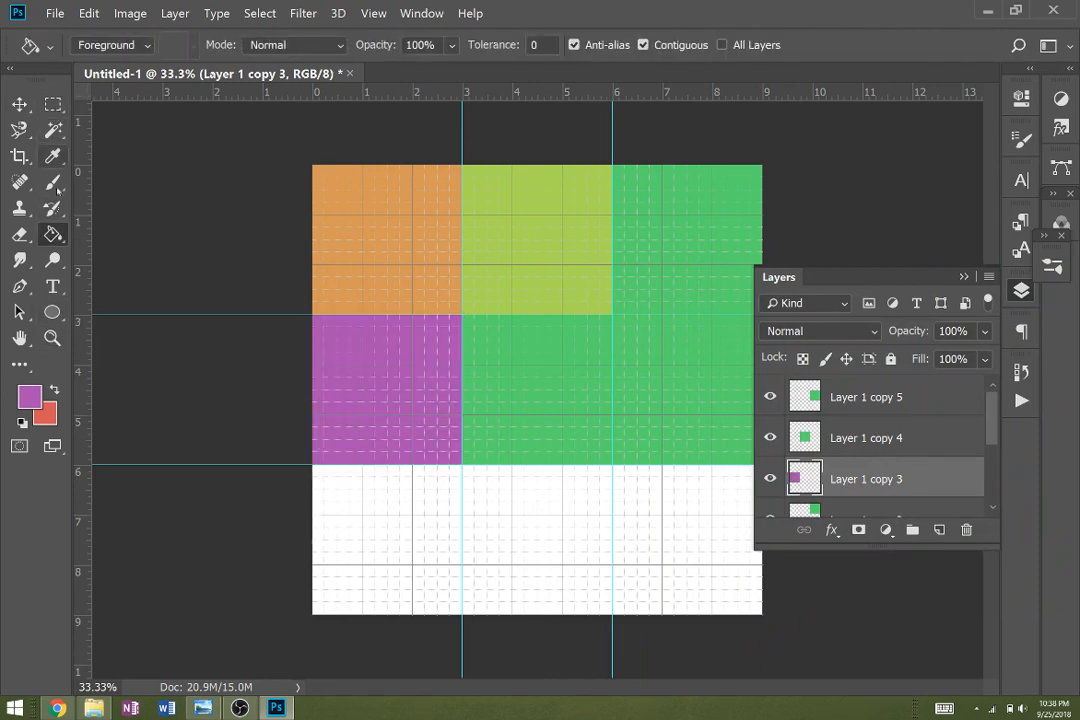
Change the foreground color to blue 4e52b1 and fill the right square of the middle row with it
{"action": "left_click", "coordinate": [19, 104]}
{"action": "left_click", "coordinate": [652, 408]}
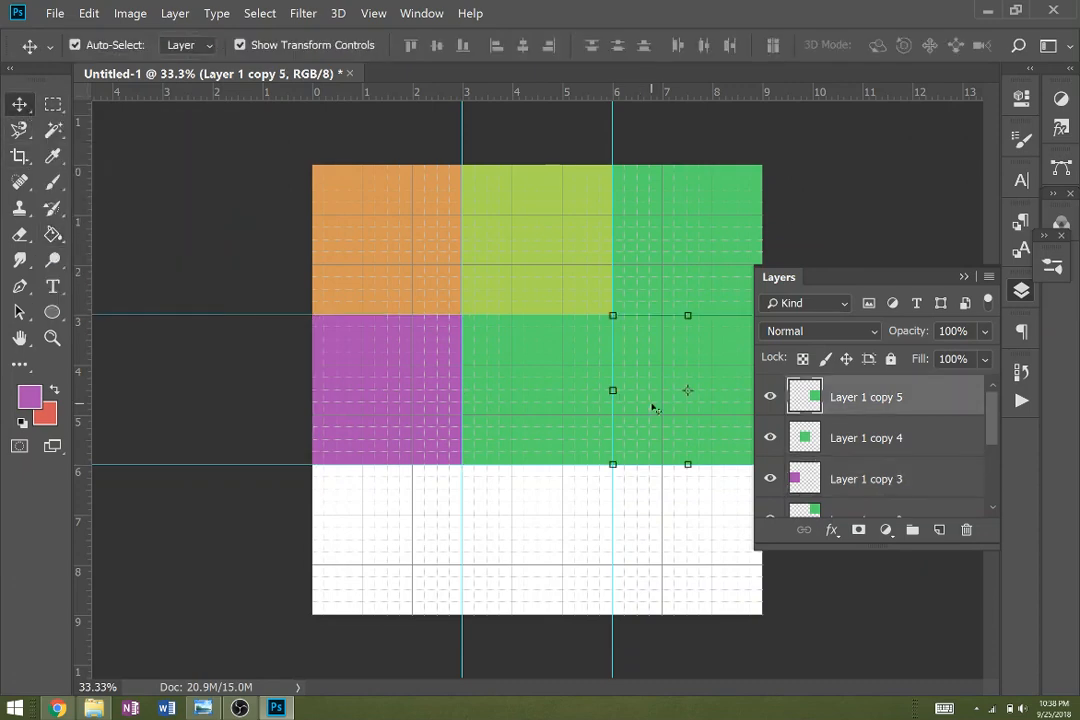
{"action": "key", "text": "g"}
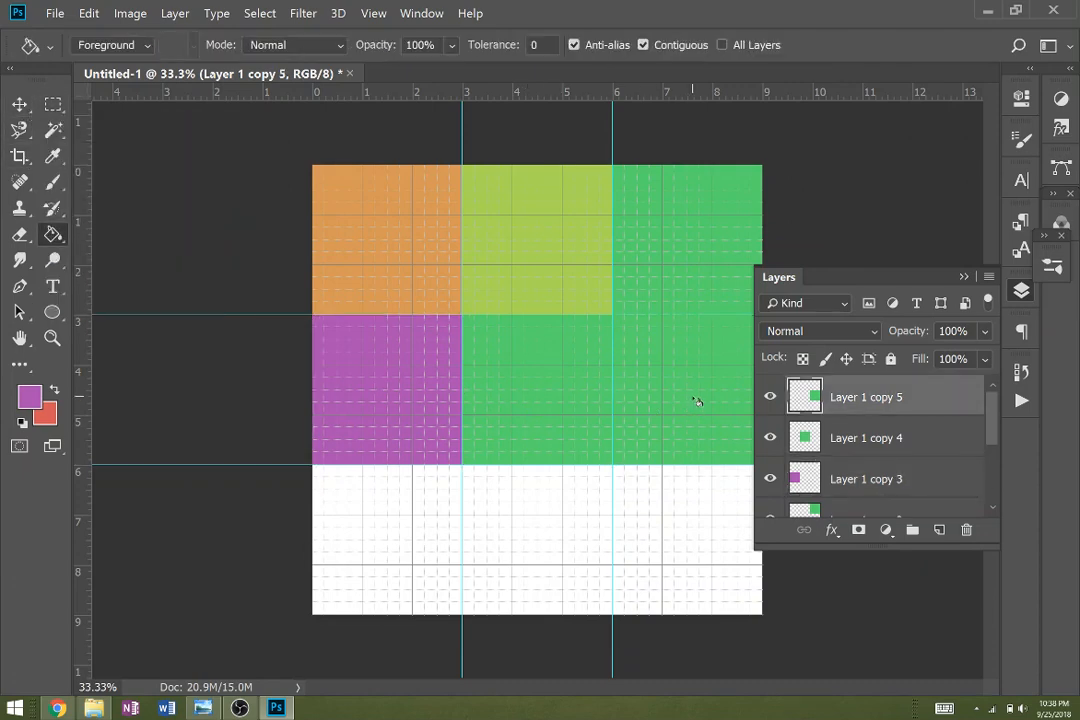
{"action": "left_click", "coordinate": [520, 397]}
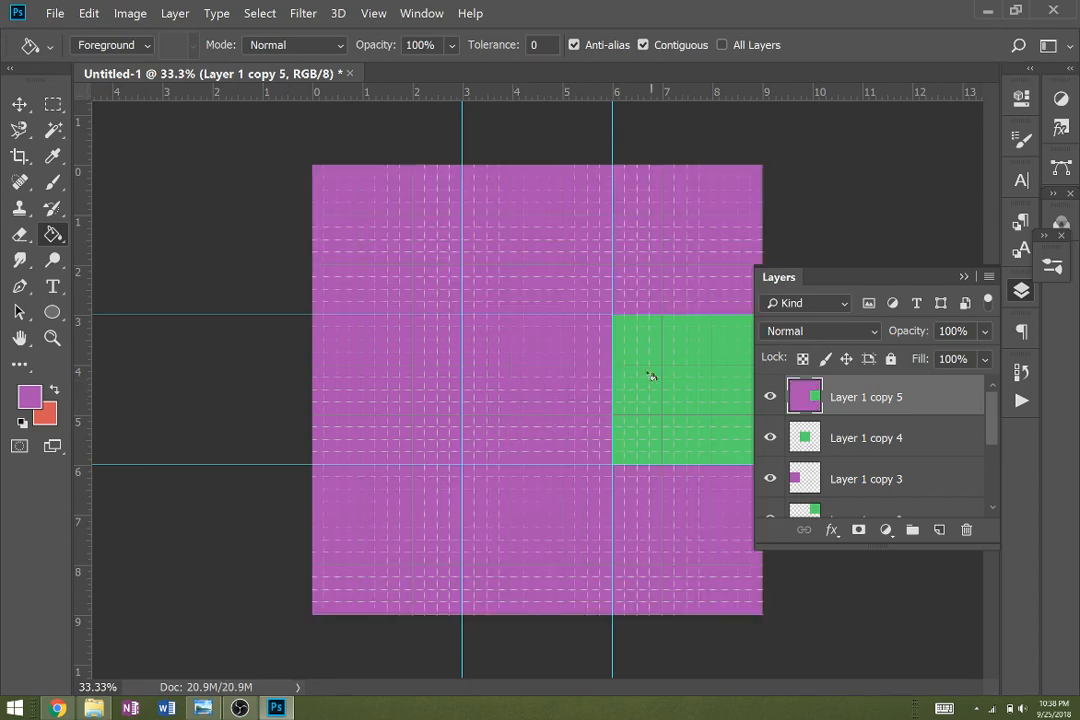
{"action": "key", "text": "ctrl+z"}
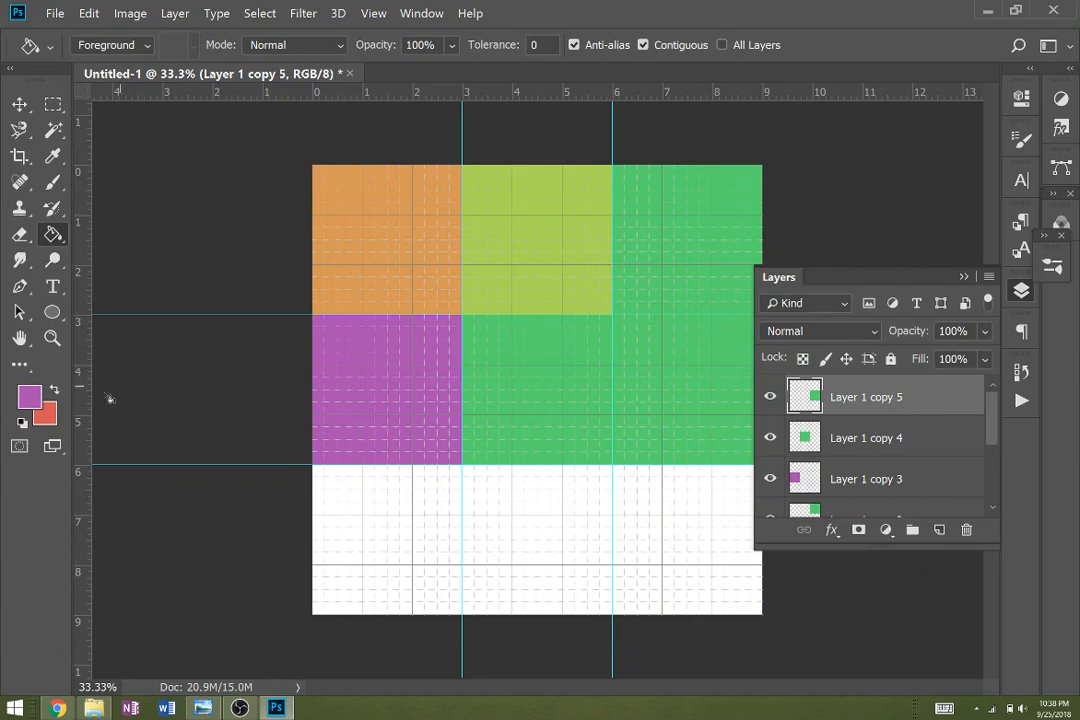
{"action": "left_click", "coordinate": [29, 397]}
{"action": "left_click", "coordinate": [832, 393]}
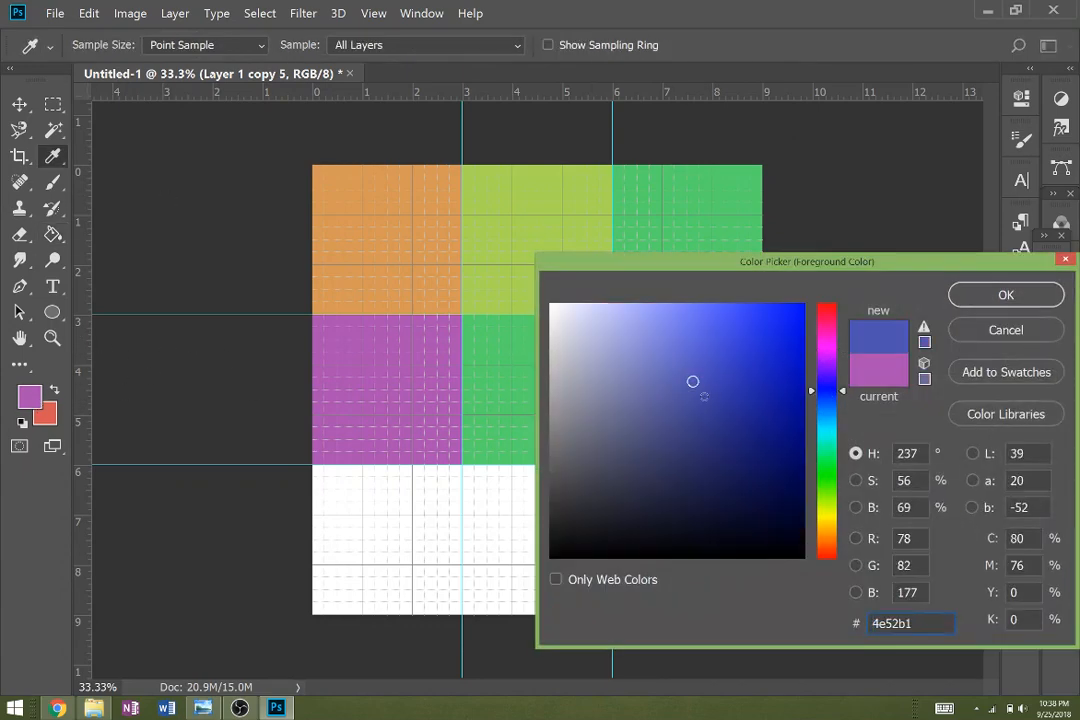
{"action": "left_click", "coordinate": [980, 298]}
{"action": "left_click", "coordinate": [684, 414]}
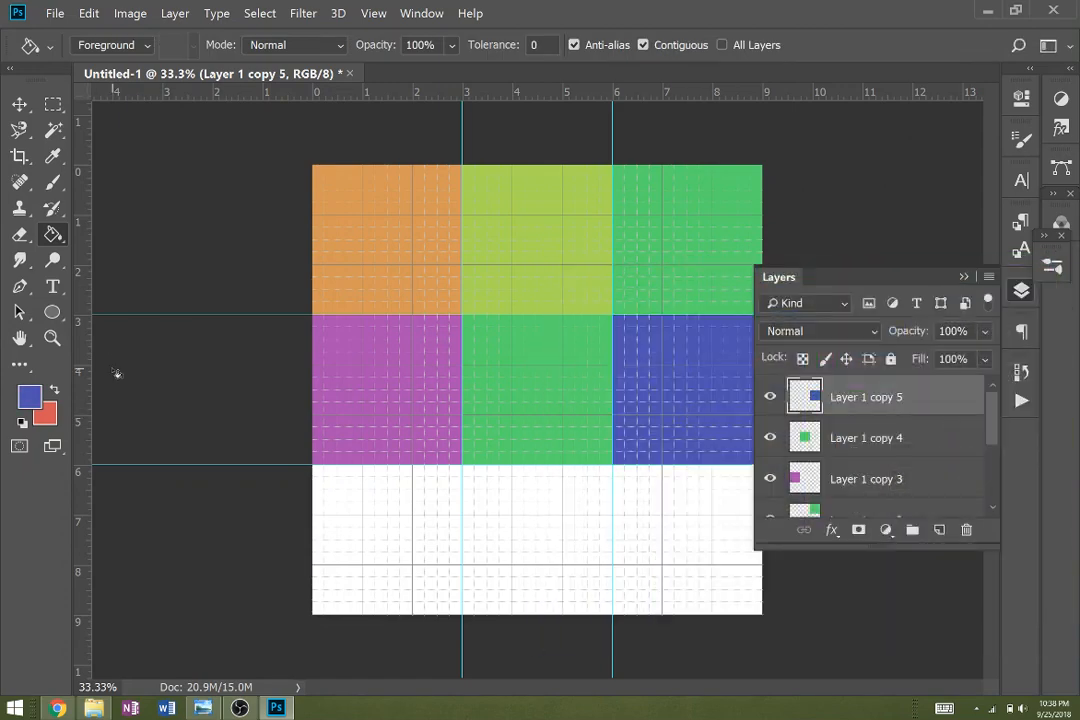
Swap the foreground and background colors and fill the center square's layer, Layer 1 copy 4, with the red
{"action": "key", "text": "x"}
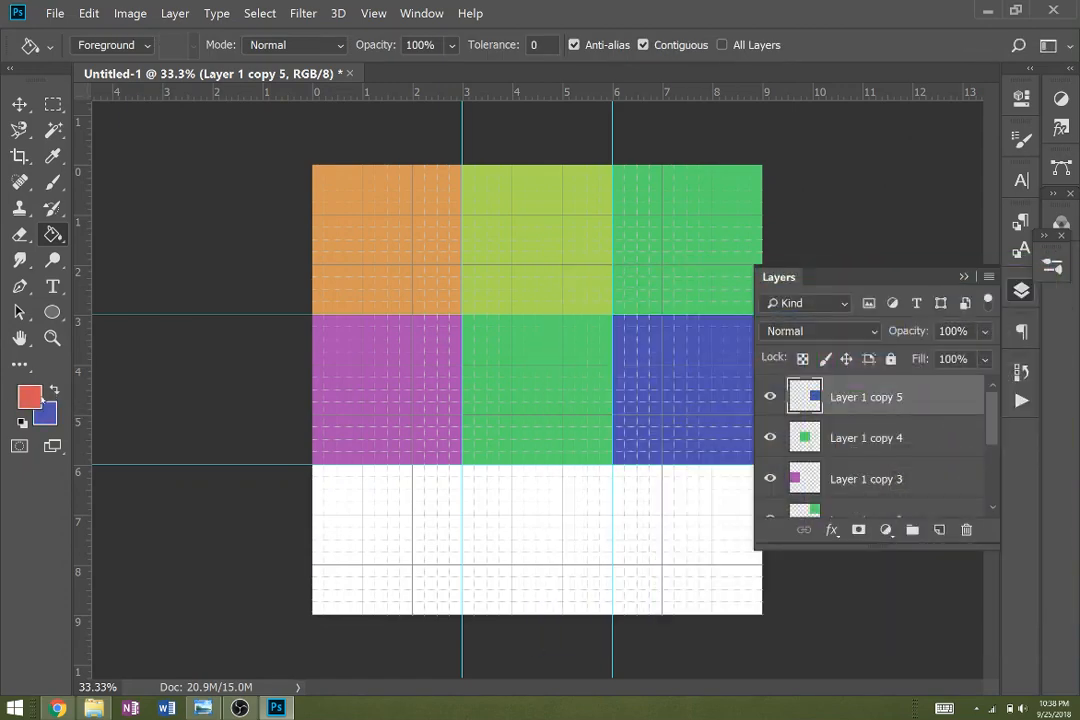
{"action": "left_click", "coordinate": [898, 446]}
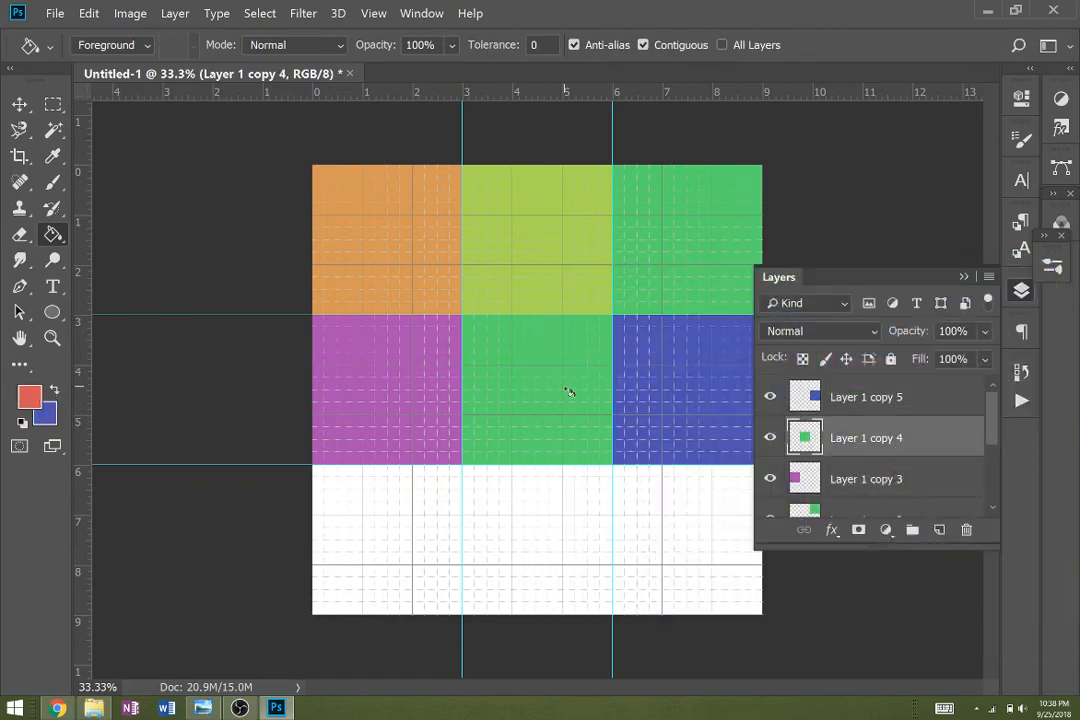
{"action": "left_click", "coordinate": [566, 393]}
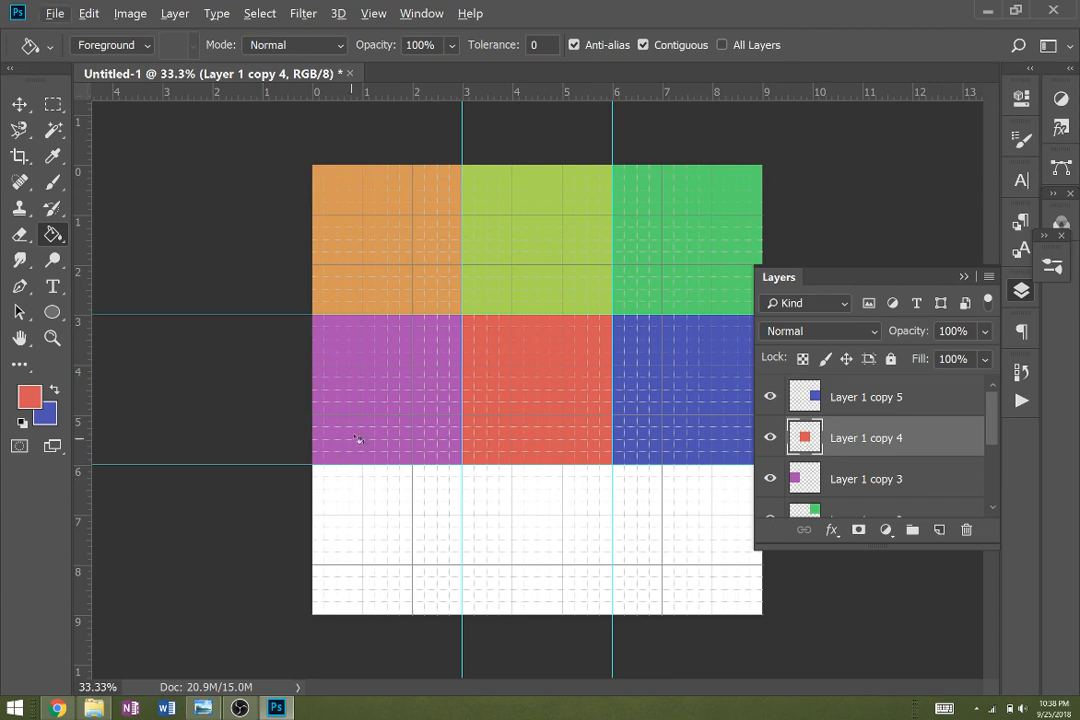
Duplicate the purple, red and blue middle-row squares straight down into the three cells of the bottom row
{"action": "key", "text": "alt+v"}
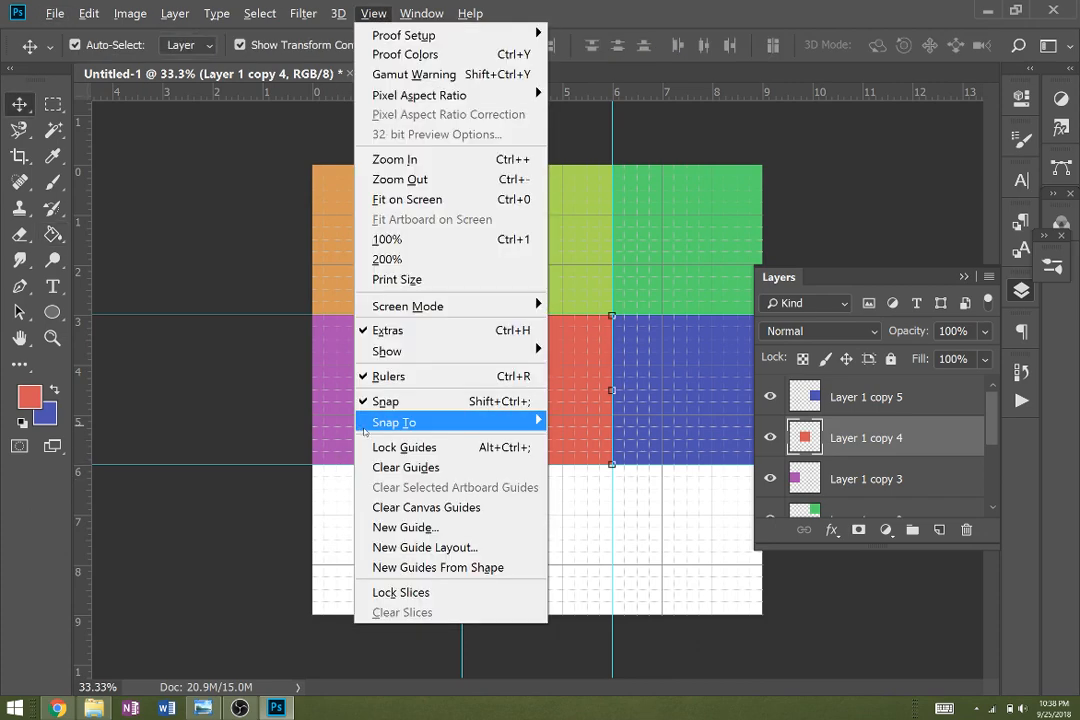
{"action": "key", "text": "alt"}
{"action": "left_click_drag", "start_coordinate": [367, 429], "coordinate": [372, 579]}
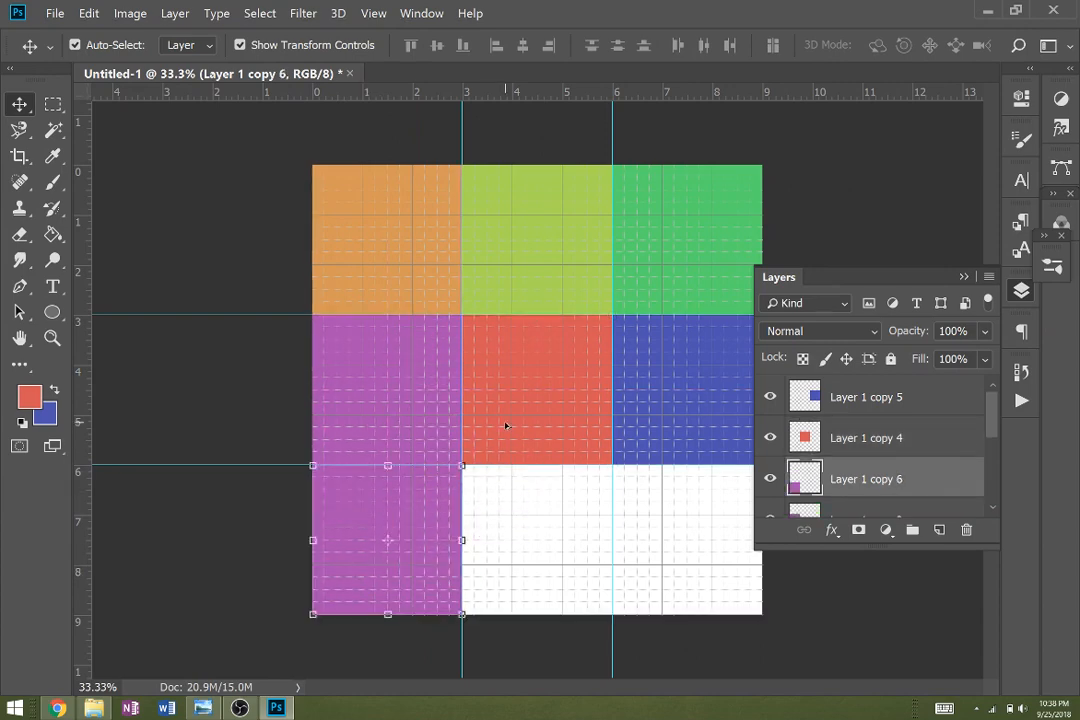
{"action": "left_click_drag", "start_coordinate": [506, 427], "coordinate": [508, 574]}
{"action": "left_click_drag", "start_coordinate": [644, 450], "coordinate": [652, 566]}
Shift the hue of the bottom row's left square to teal blue with a Hue/Saturation adjustment
{"action": "left_click", "coordinate": [386, 567]}
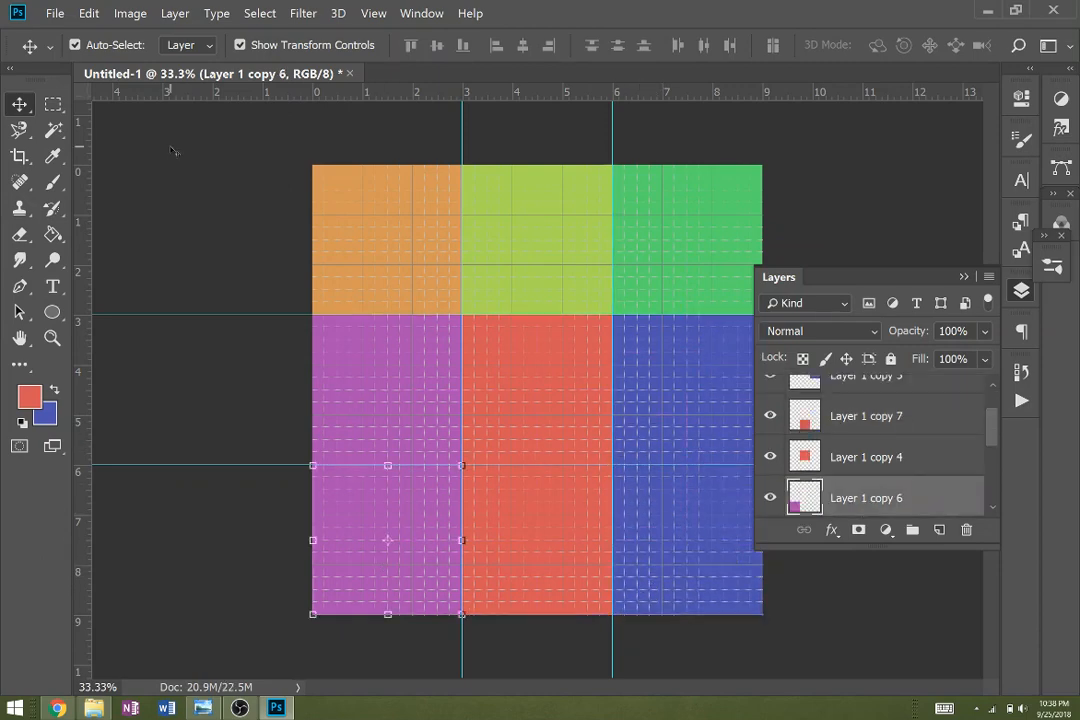
{"action": "left_click", "coordinate": [177, 16]}
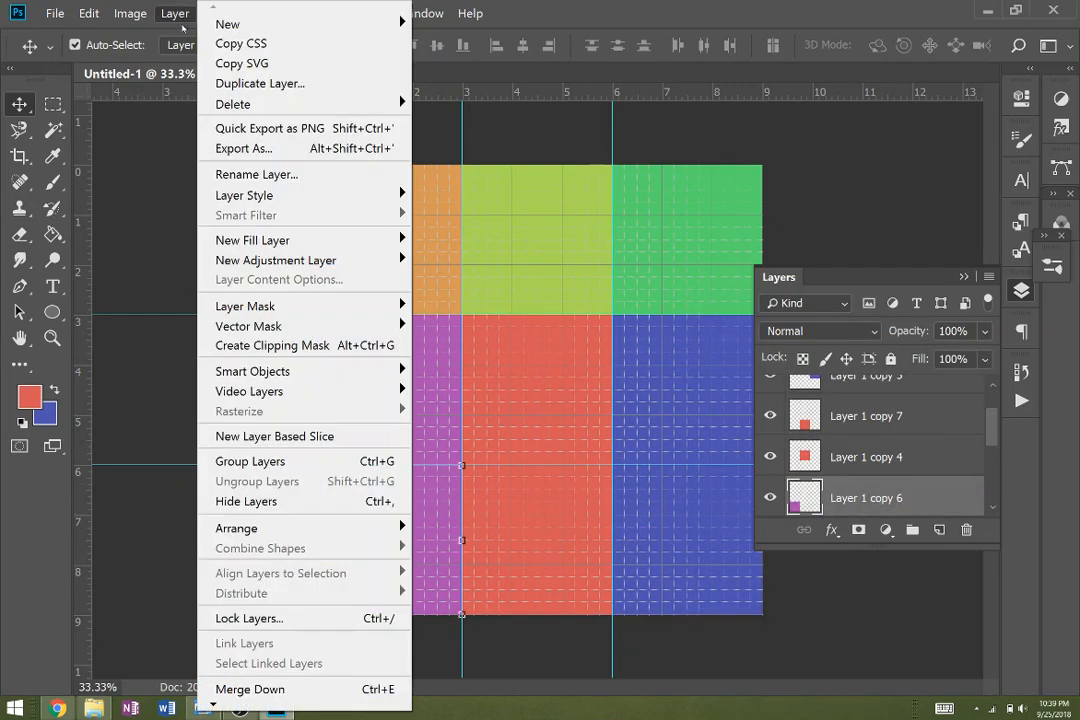
{"action": "left_click", "coordinate": [148, 22]}
{"action": "left_click", "coordinate": [148, 20]}
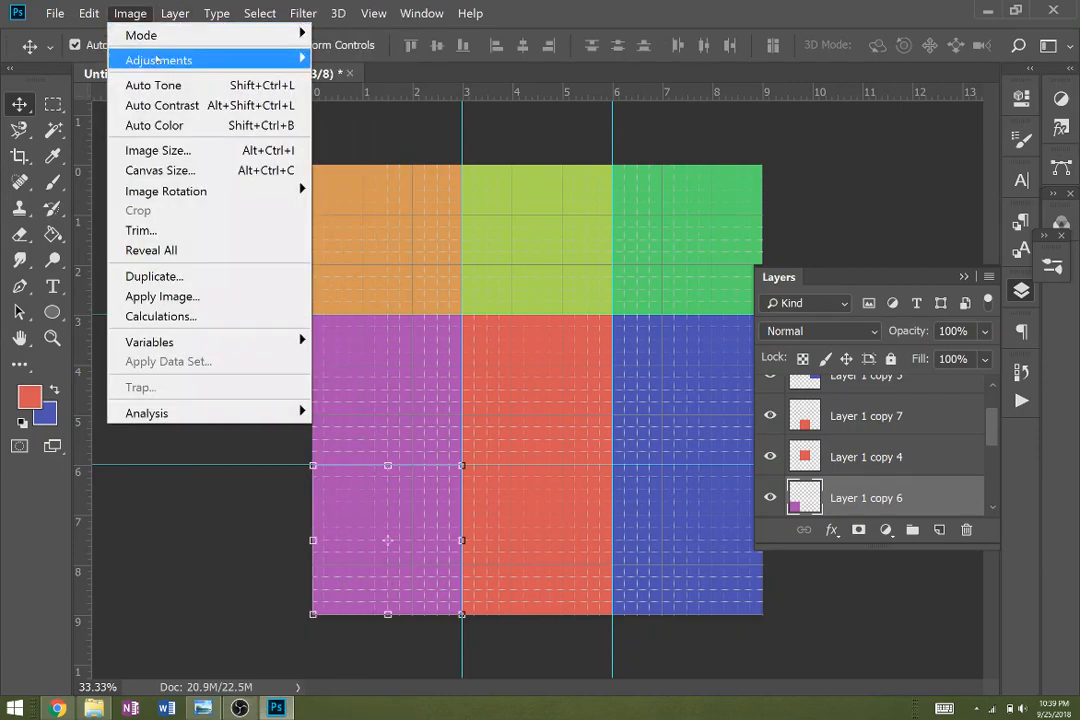
{"action": "mouse_move", "coordinate": [157, 60]}
{"action": "left_click", "coordinate": [370, 164]}
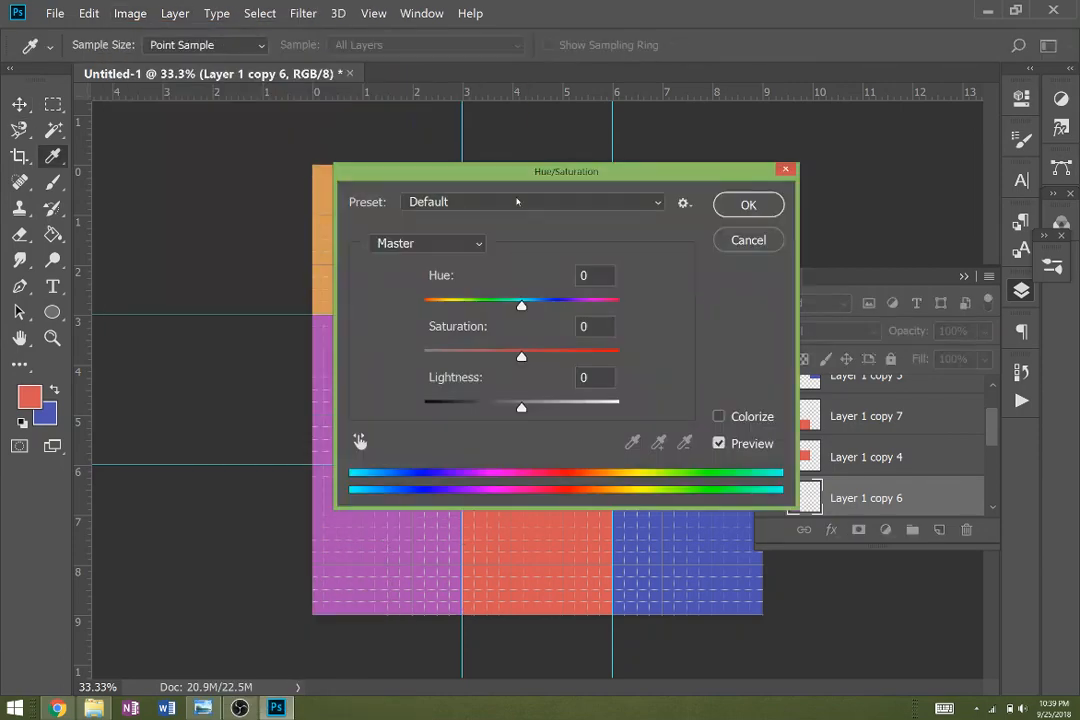
{"action": "left_click_drag", "start_coordinate": [439, 168], "coordinate": [705, 162]}
{"action": "left_click_drag", "start_coordinate": [787, 298], "coordinate": [822, 299]}
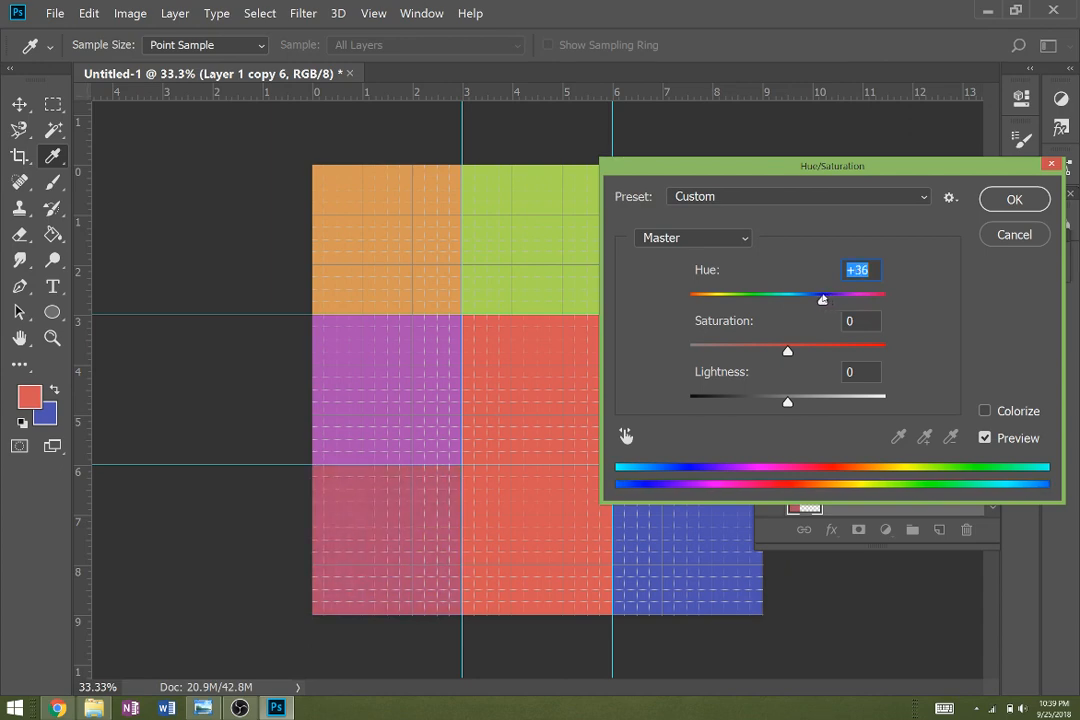
{"action": "left_click_drag", "start_coordinate": [841, 166], "coordinate": [1013, 144]}
{"action": "left_click_drag", "start_coordinate": [994, 277], "coordinate": [892, 287]}
{"action": "left_click_drag", "start_coordinate": [1072, 152], "coordinate": [854, 122]}
{"action": "key", "text": "Return"}
Reset the swatches to the default colors, make white the foreground and fill the bottom row's middle square with it
{"action": "left_click", "coordinate": [551, 575]}
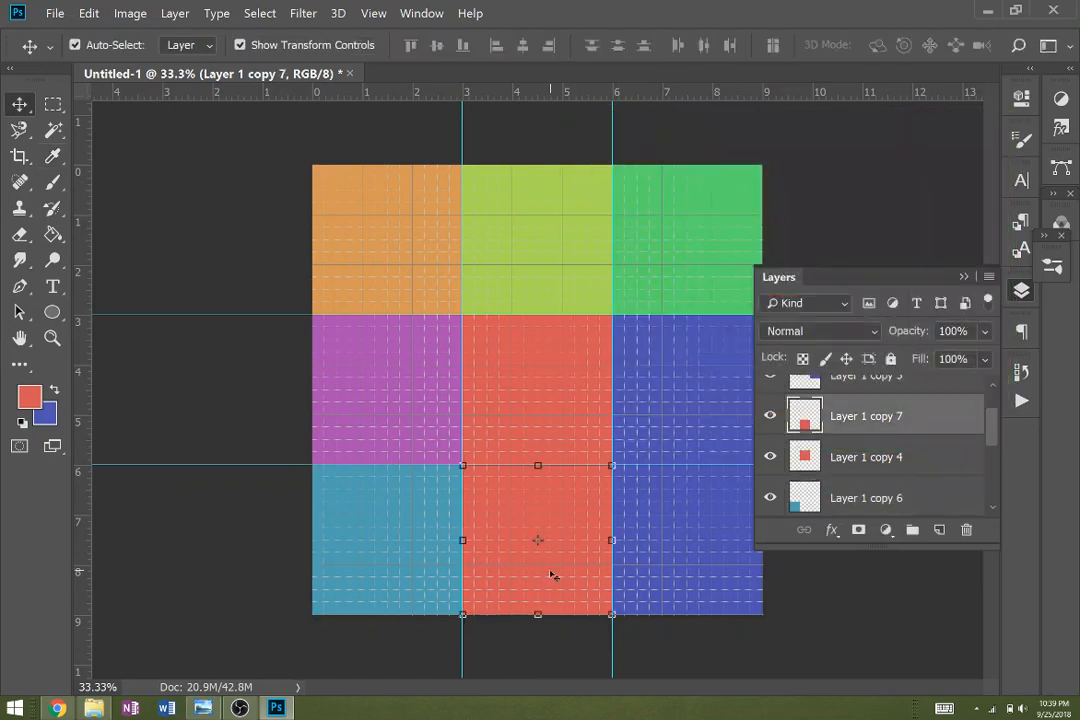
{"action": "key", "text": "g"}
{"action": "key", "text": "x"}
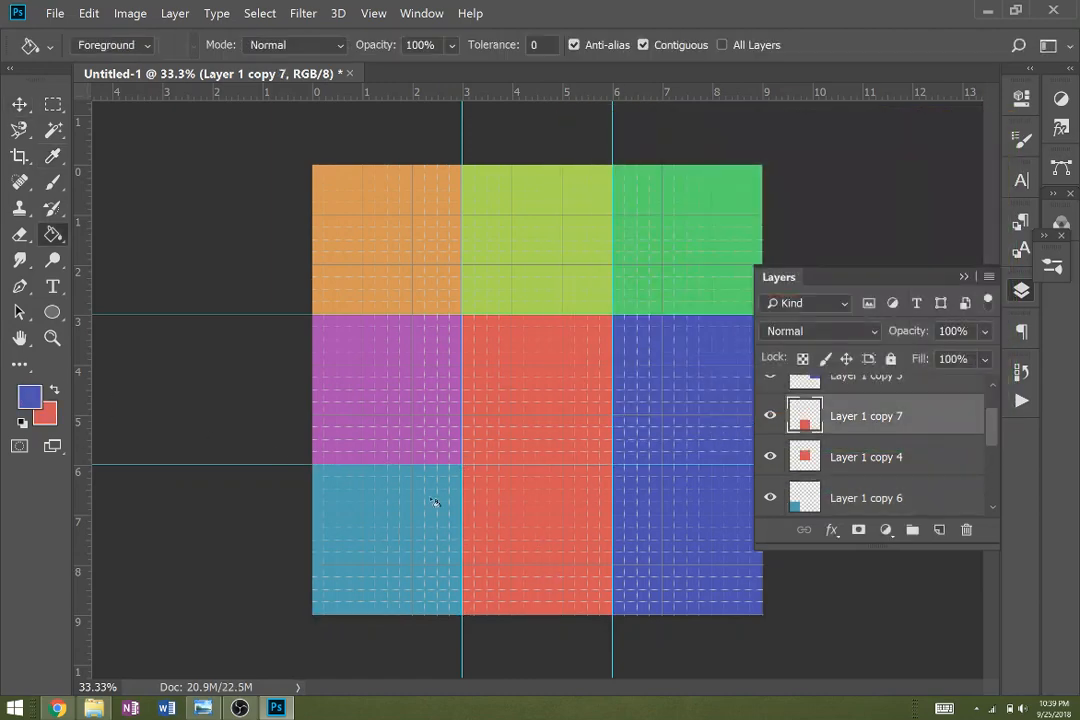
{"action": "left_click", "coordinate": [508, 562]}
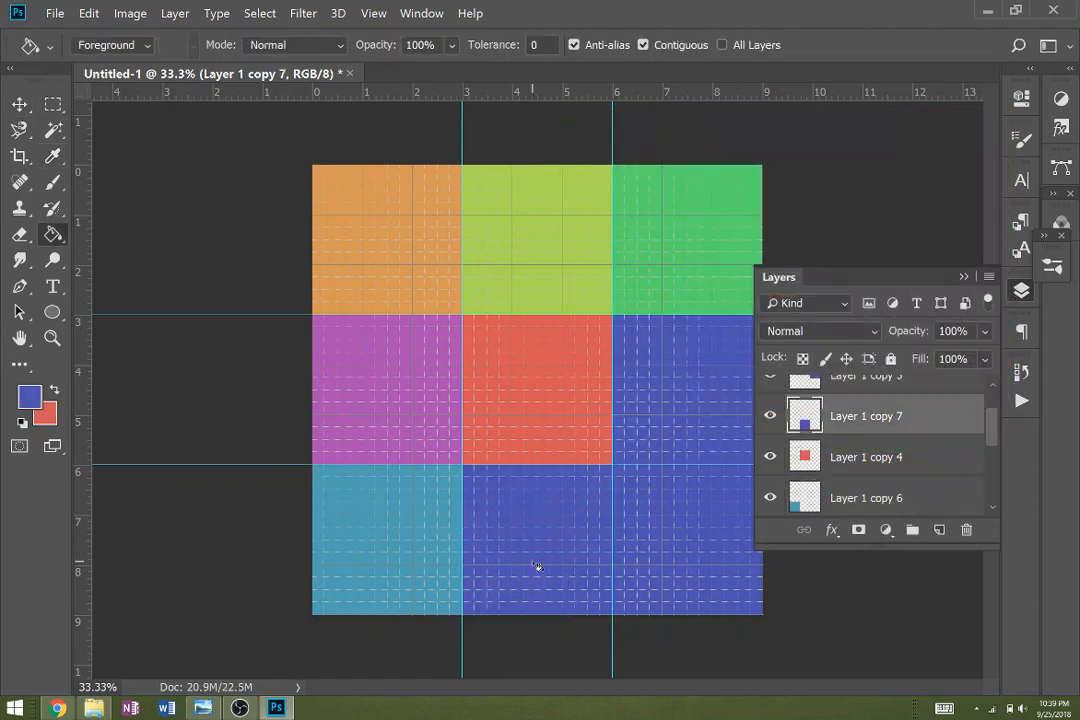
{"action": "key", "text": "x"}
{"action": "key", "text": "d"}
{"action": "key", "text": "x"}
{"action": "left_click", "coordinate": [533, 563]}
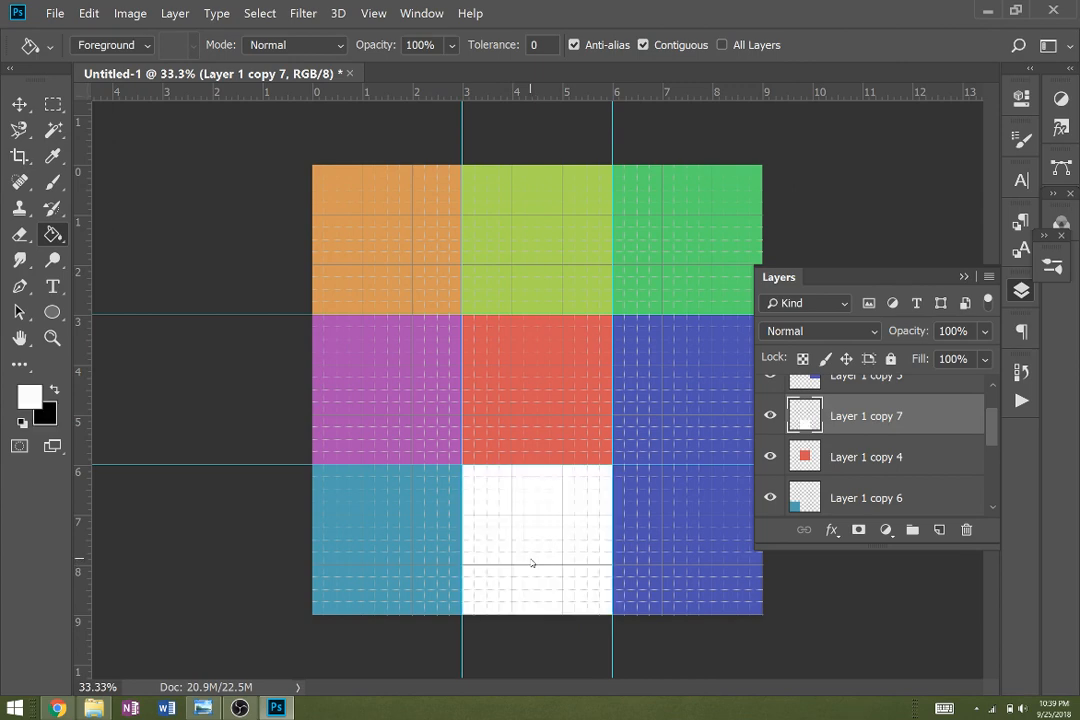
Make black the foreground color and fill the bottom row's right square, Layer 1 copy 8, with it
{"action": "key", "text": "x"}
{"action": "key", "text": "v"}
{"action": "left_click", "coordinate": [685, 532]}
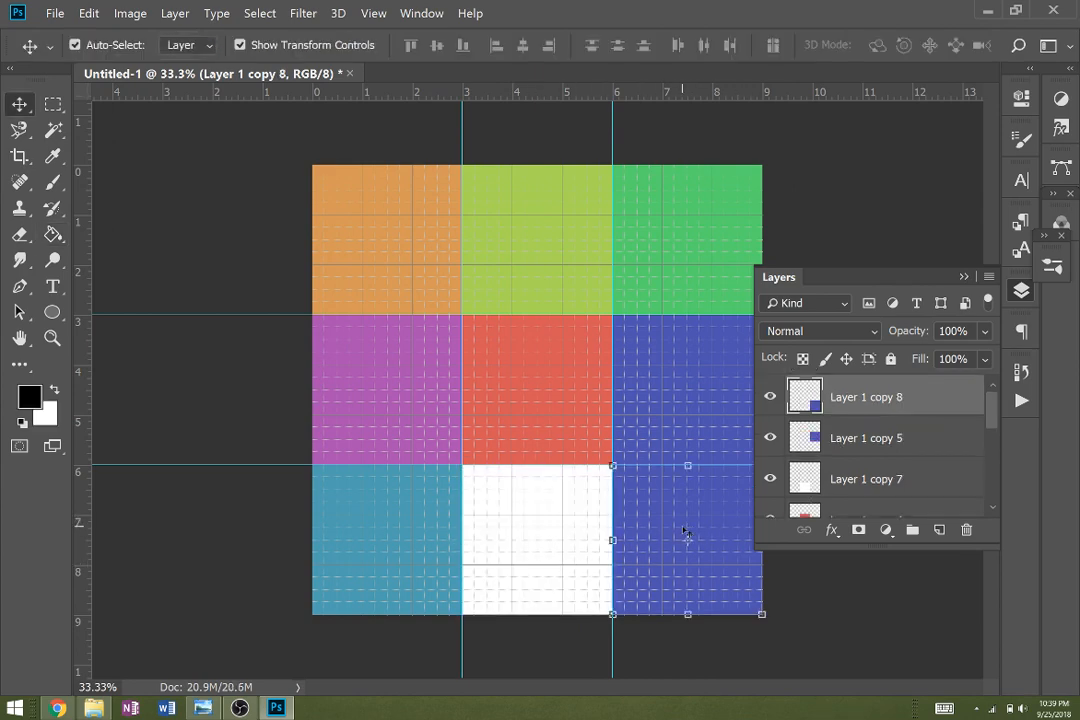
{"action": "key", "text": "g"}
{"action": "left_click", "coordinate": [684, 530]}
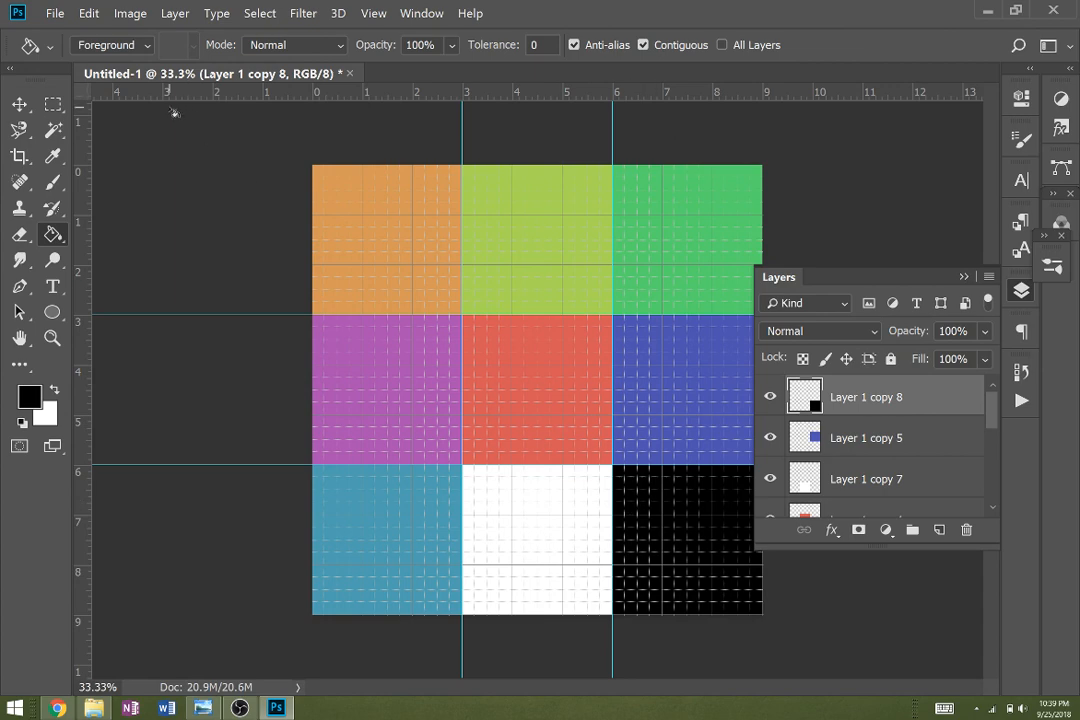
Try filling the center square's layer, Layer 1 copy 4, with black and undo that fill
{"action": "key", "text": "v"}
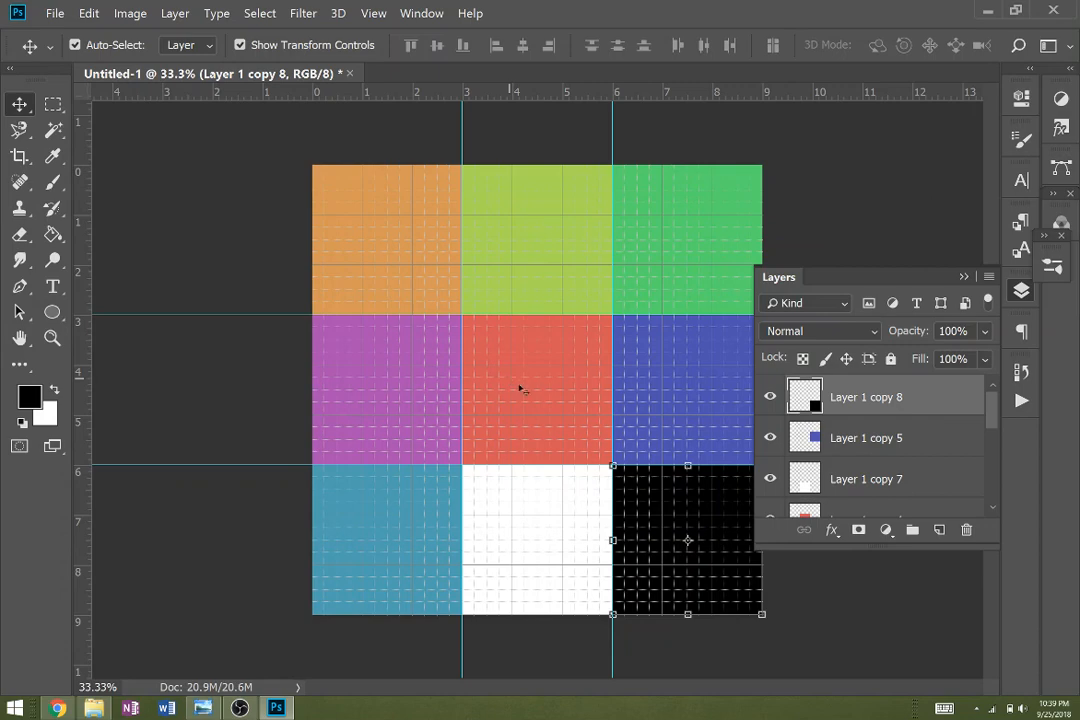
{"action": "key", "text": "g"}
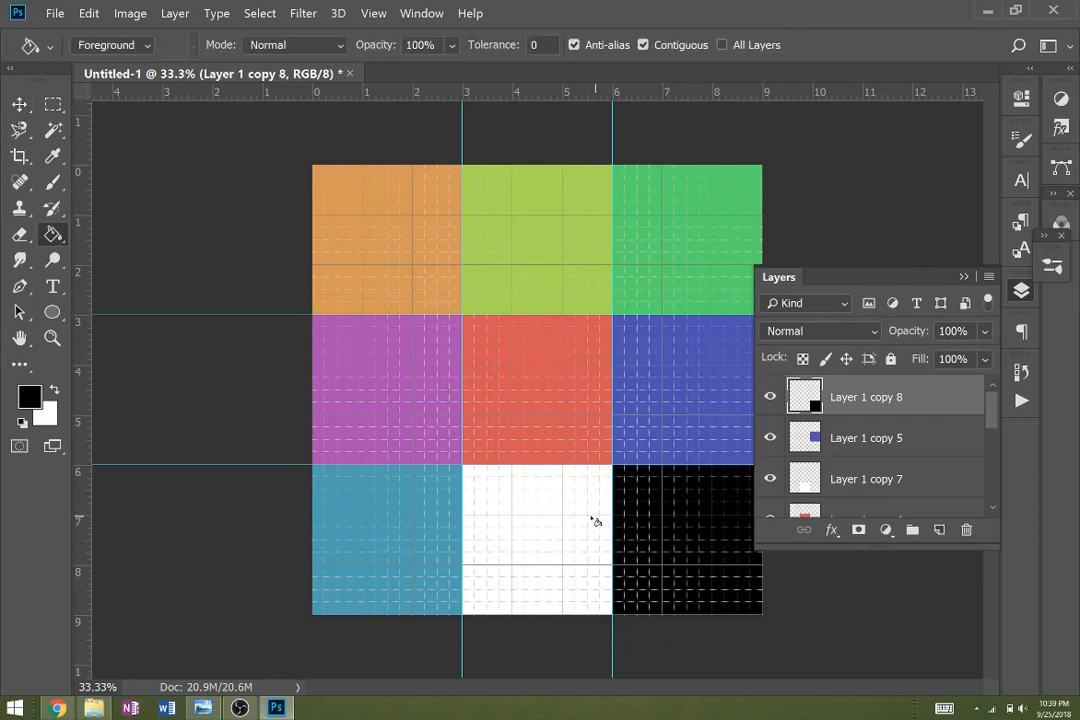
{"action": "key", "text": "v"}
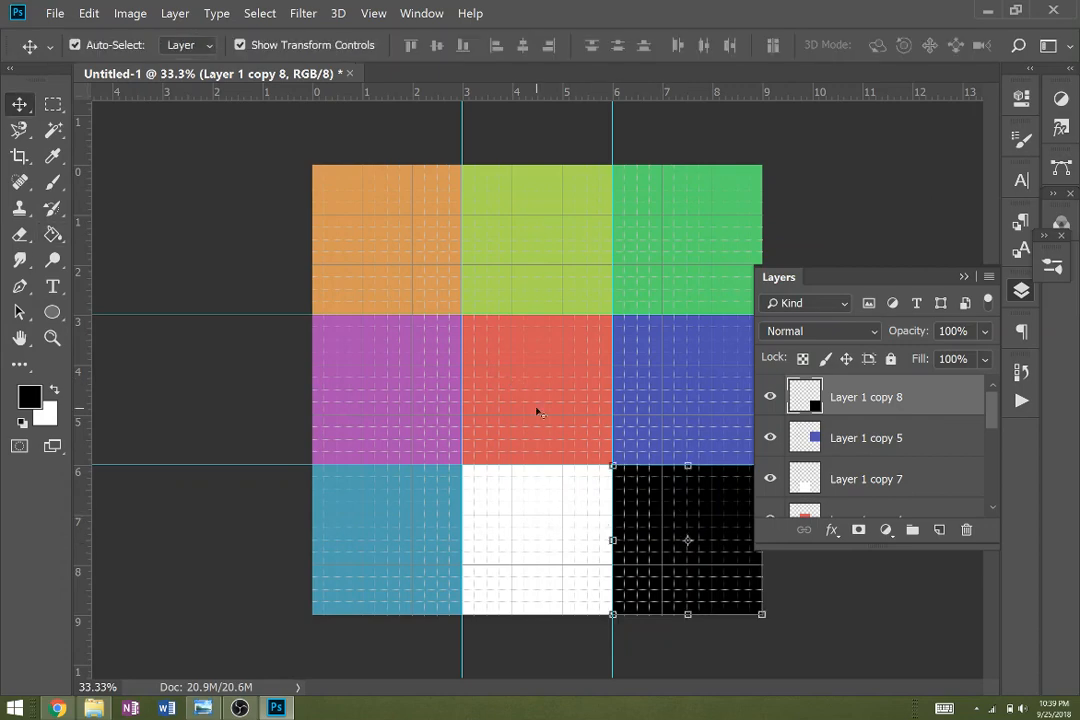
{"action": "left_click", "coordinate": [537, 411]}
{"action": "key", "text": "g"}
{"action": "left_click", "coordinate": [541, 413]}
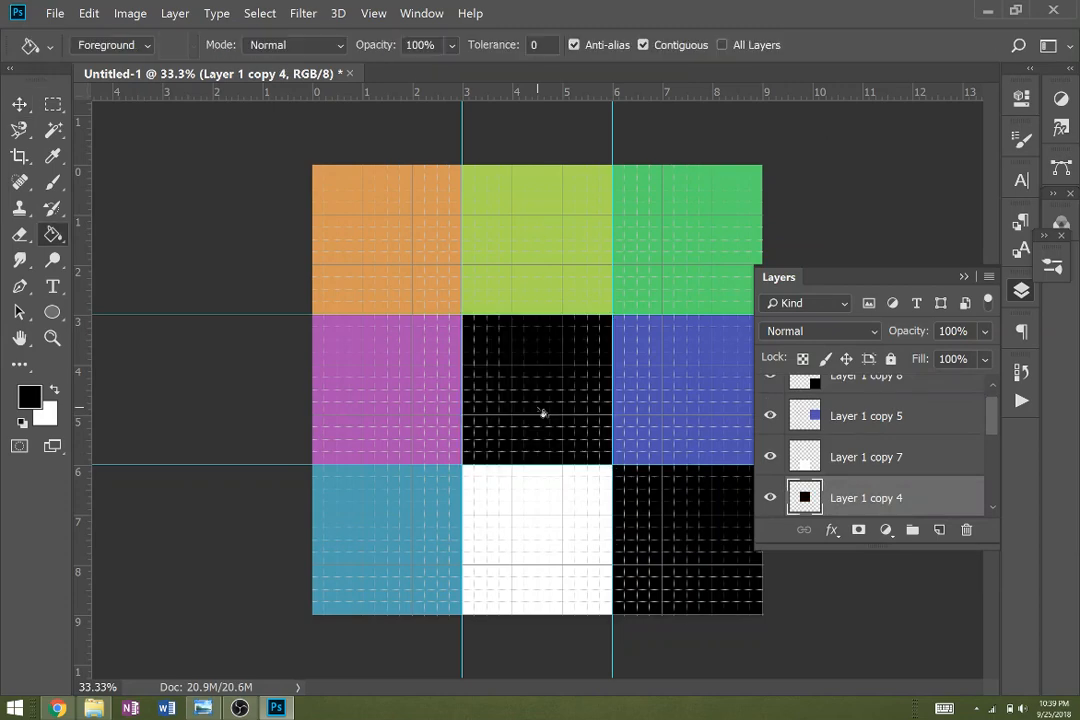
{"action": "key", "text": "v"}
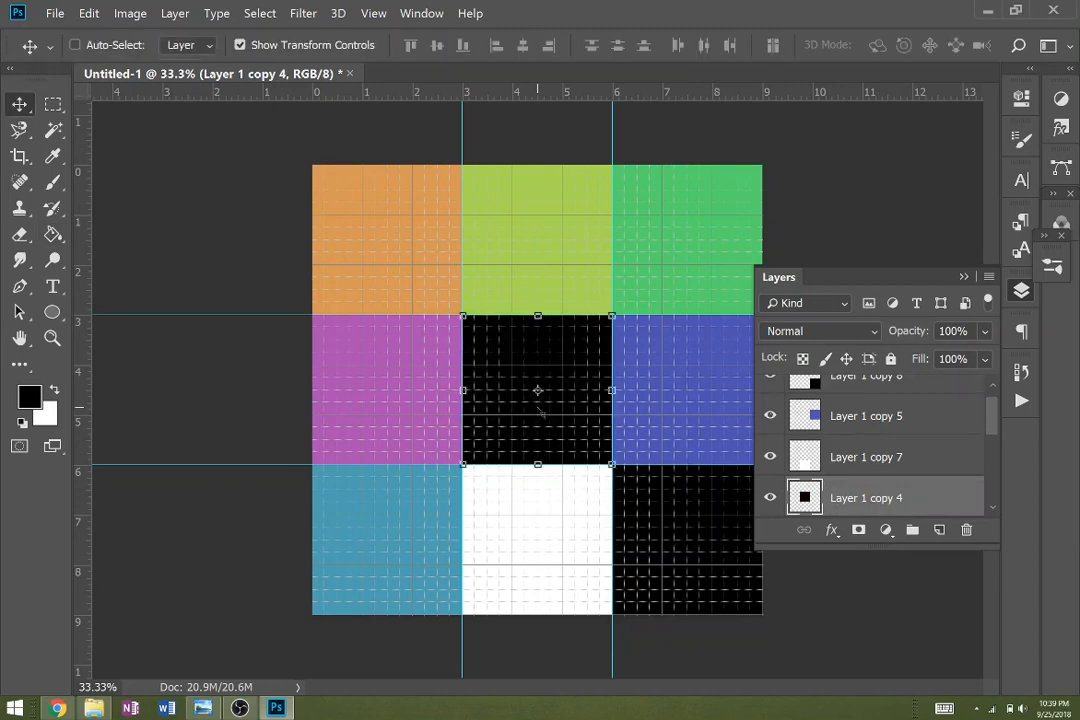
{"action": "key", "text": "ctrl+z"}
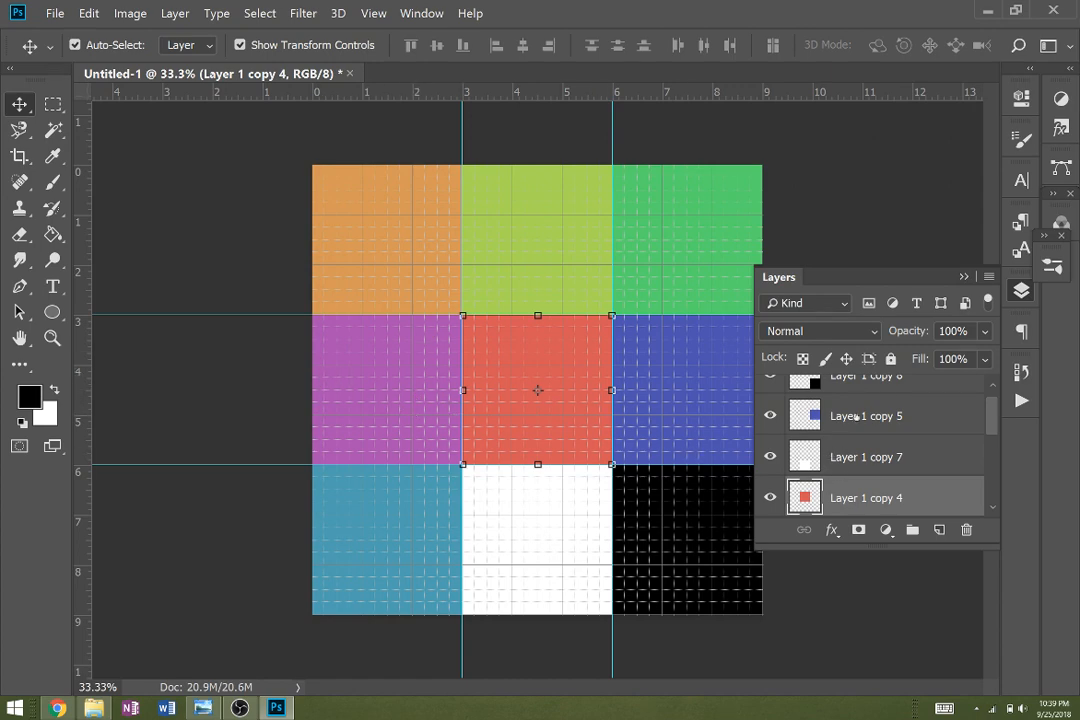
Turn off the grid and hide the extras so the guides no longer overlay the squares
{"action": "left_click", "coordinate": [380, 13]}
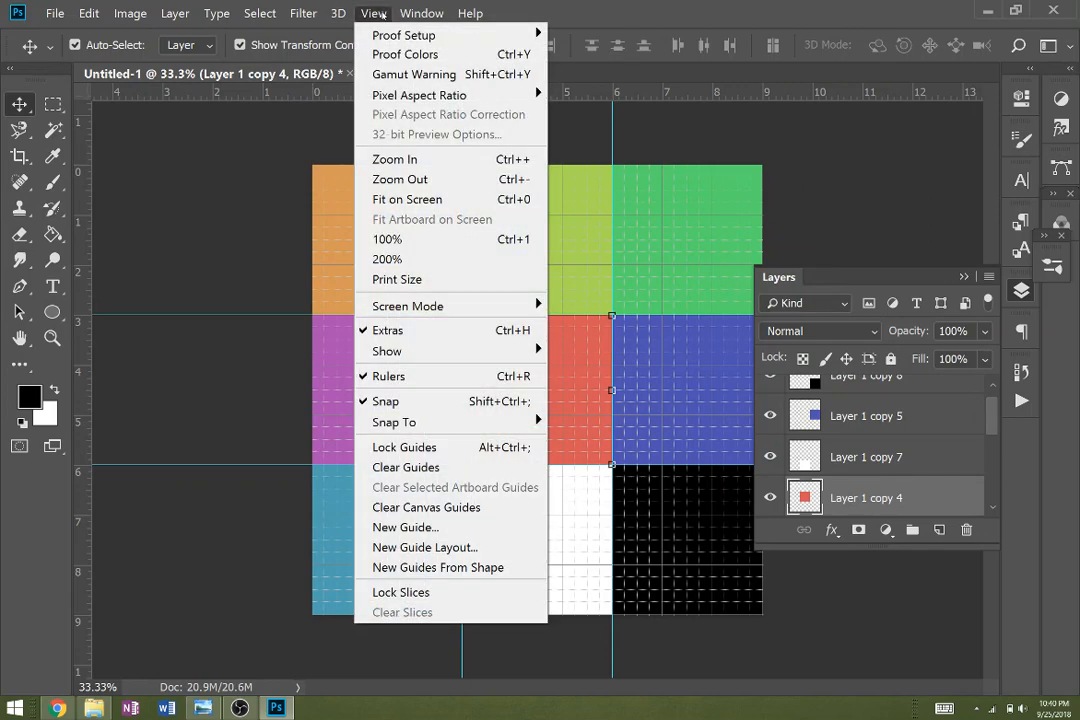
{"action": "mouse_move", "coordinate": [433, 350]}
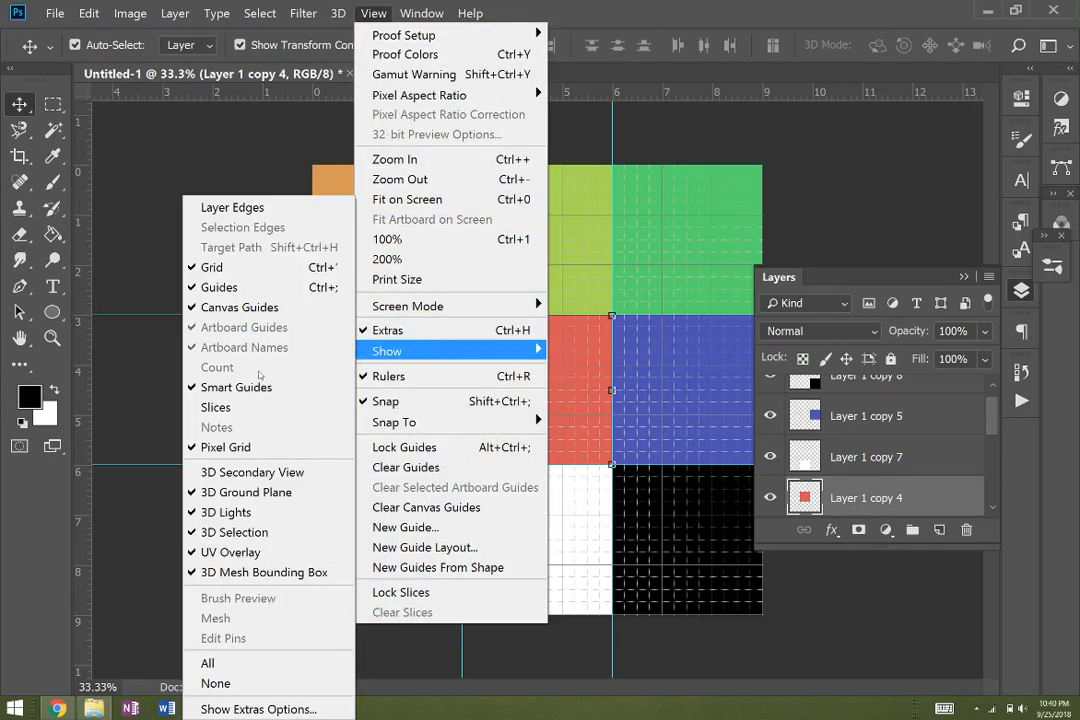
{"action": "left_click", "coordinate": [215, 267]}
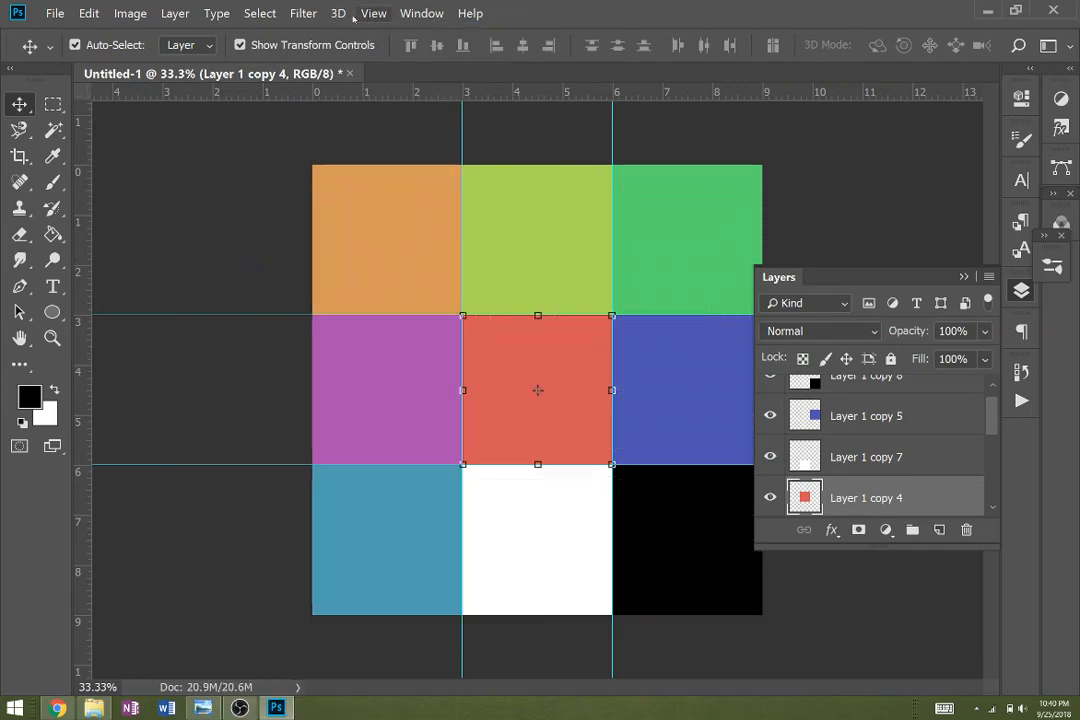
{"action": "left_click", "coordinate": [372, 13]}
{"action": "left_click", "coordinate": [415, 331]}
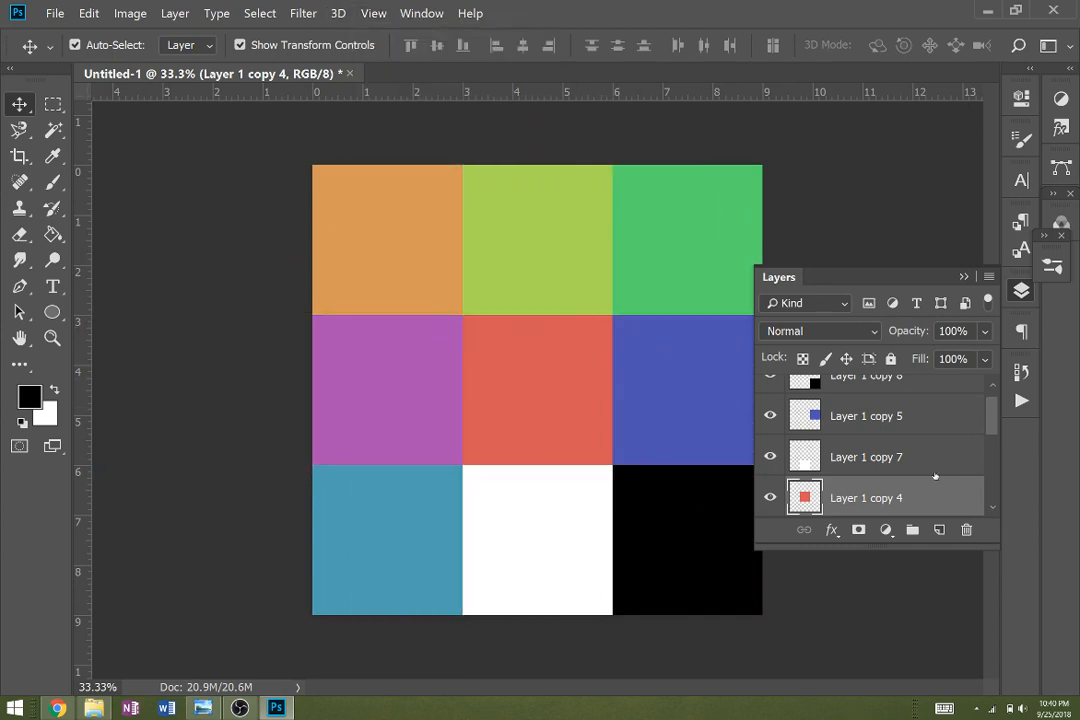
Merge all nine square layers, from Layer 1 copy 8 down to Layer 1, into one layer and check it by toggling its visibility
{"action": "scroll", "coordinate": [870, 412], "scroll_direction": "up", "scroll_amount": 1}
{"action": "scroll", "coordinate": [873, 477], "scroll_direction": "down", "scroll_amount": 1}
{"action": "scroll", "coordinate": [889, 398], "scroll_direction": "up", "scroll_amount": 1}
{"action": "left_click", "coordinate": [889, 398]}
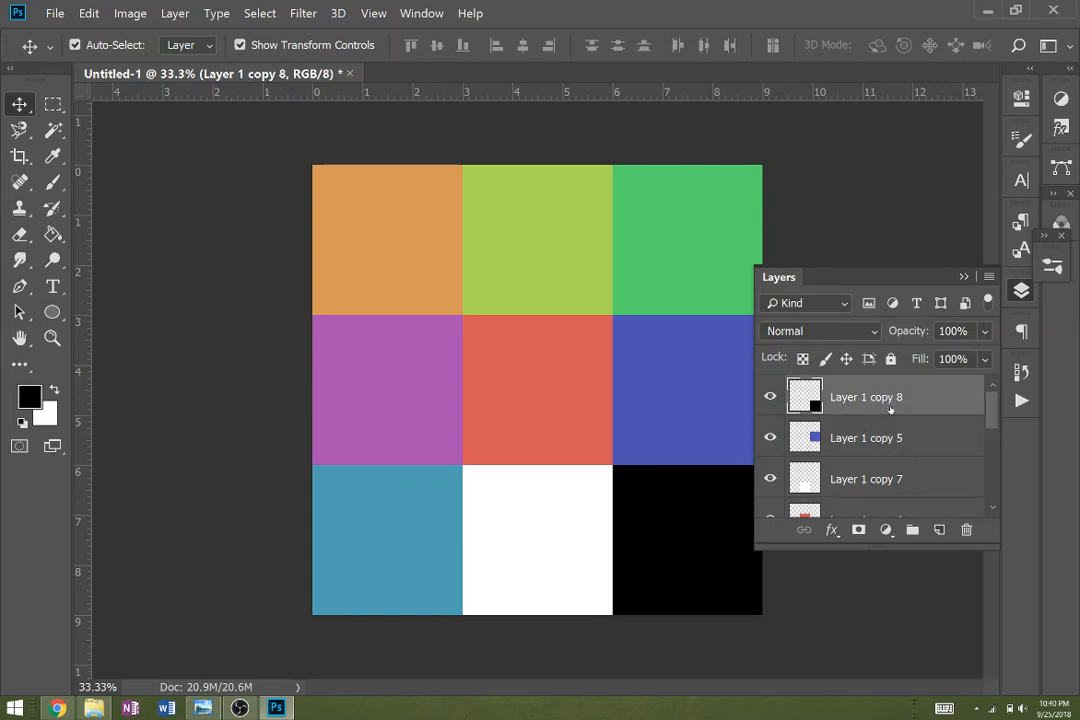
{"action": "scroll", "coordinate": [880, 400], "scroll_direction": "down", "scroll_amount": 4}
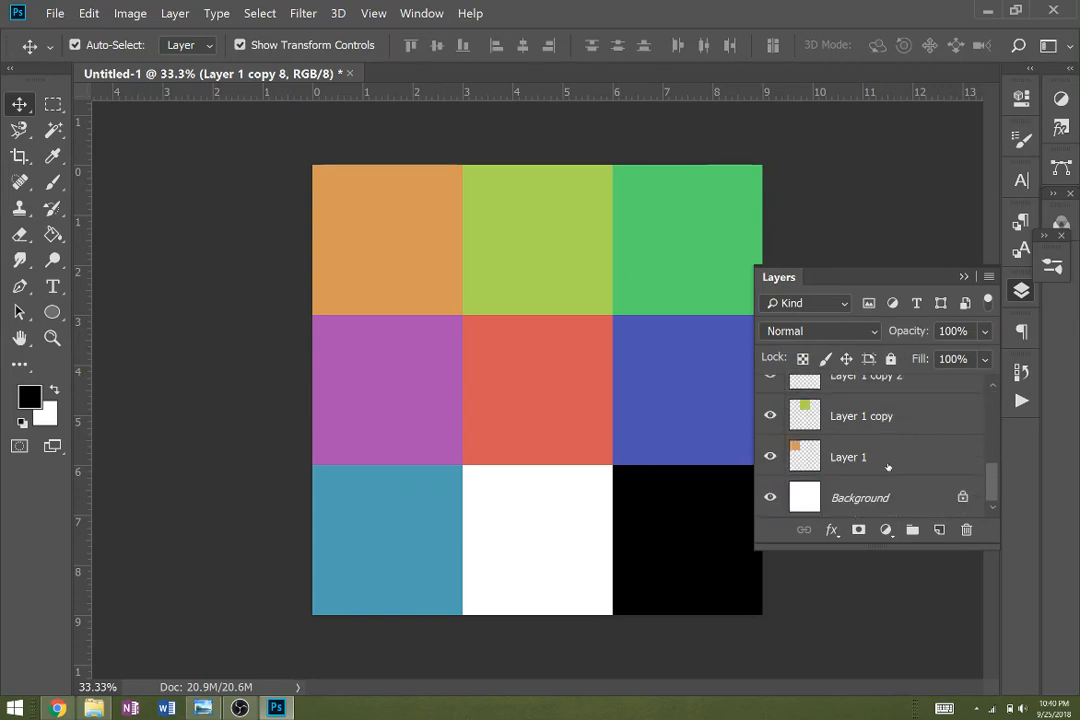
{"action": "left_click", "coordinate": [887, 465], "text": "shift"}
{"action": "scroll", "coordinate": [887, 466], "scroll_direction": "up", "scroll_amount": 4}
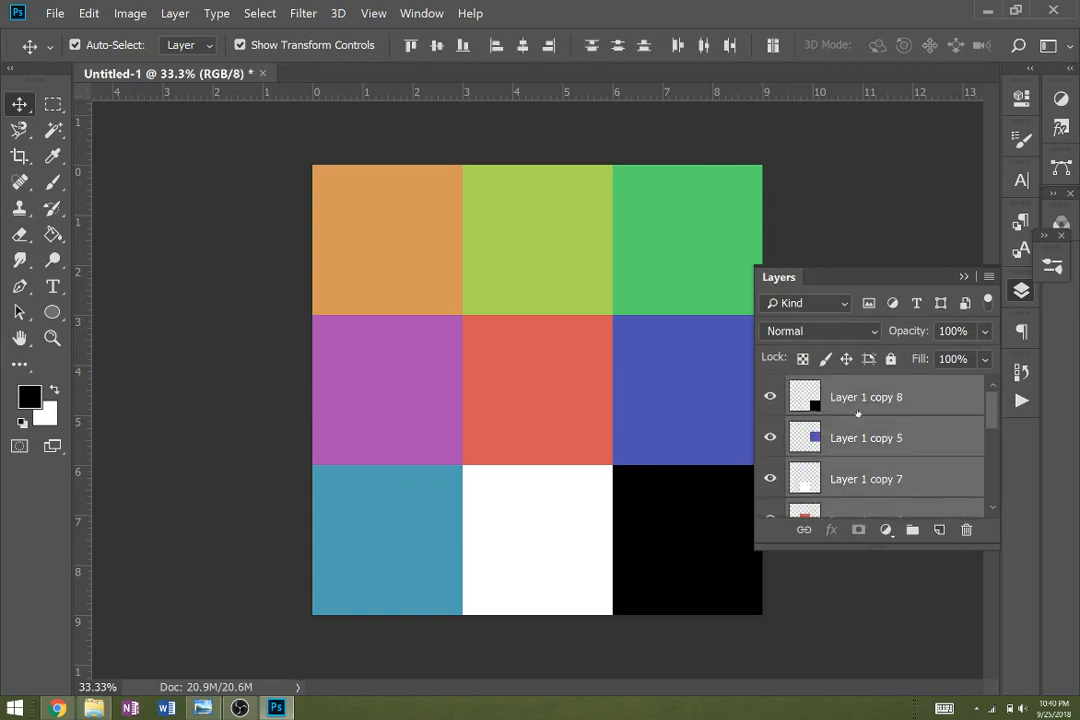
{"action": "scroll", "coordinate": [858, 415], "scroll_direction": "down", "scroll_amount": 4}
{"action": "right_click", "coordinate": [879, 457]}
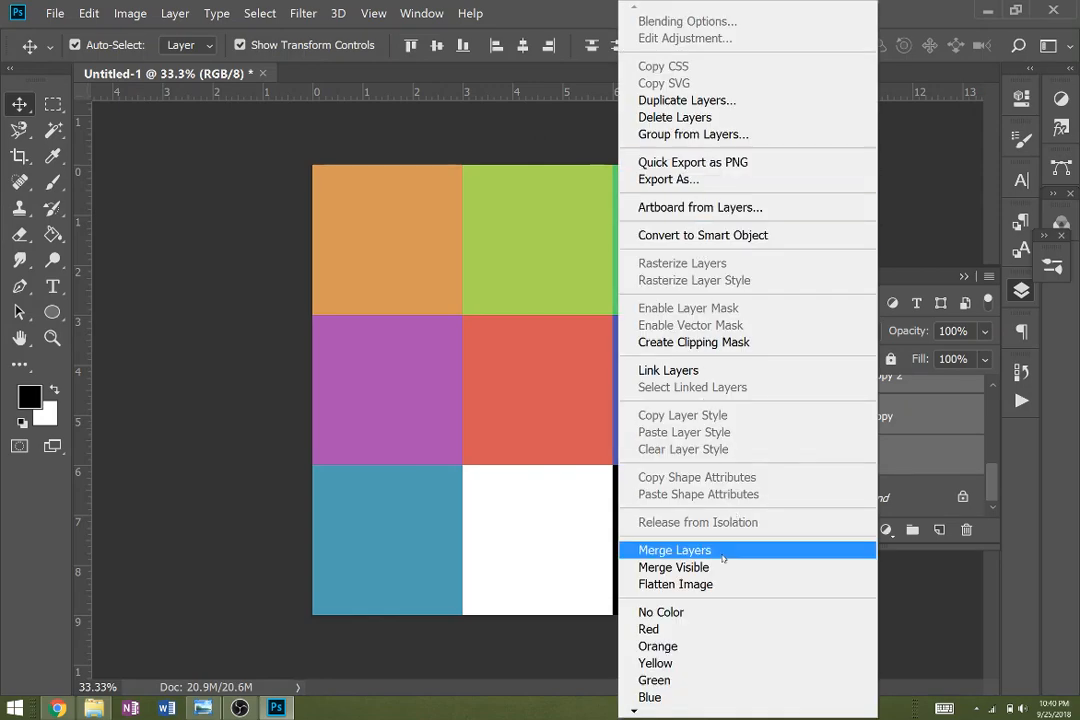
{"action": "left_click", "coordinate": [690, 550]}
{"action": "left_click", "coordinate": [771, 397]}
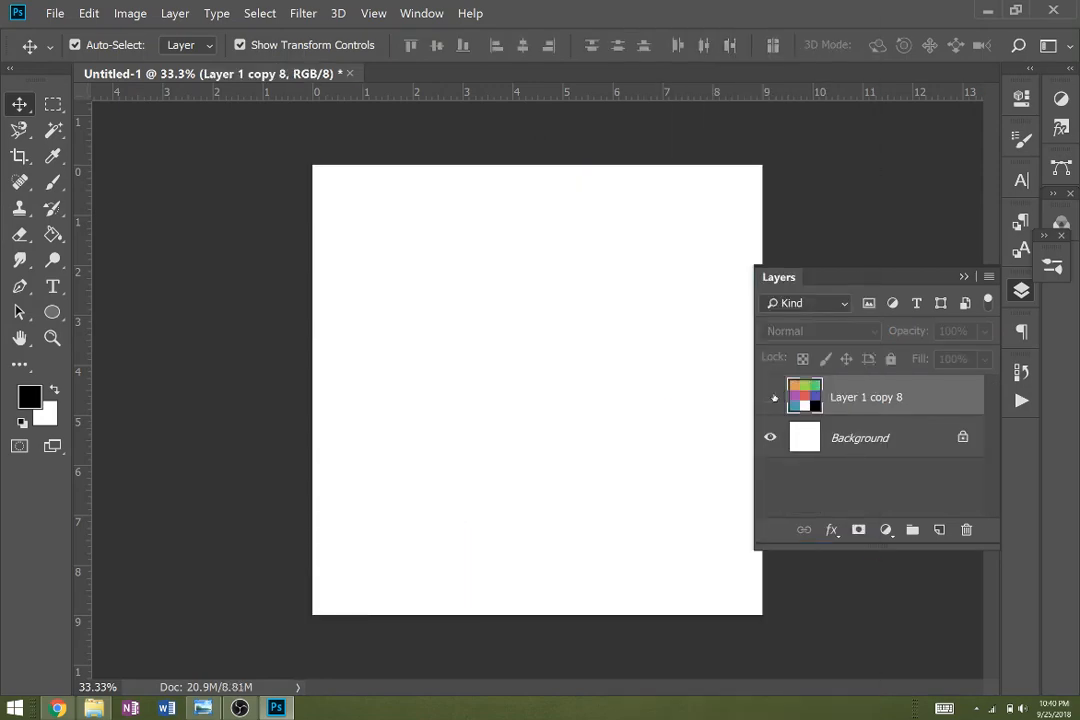
{"action": "left_click", "coordinate": [771, 397]}
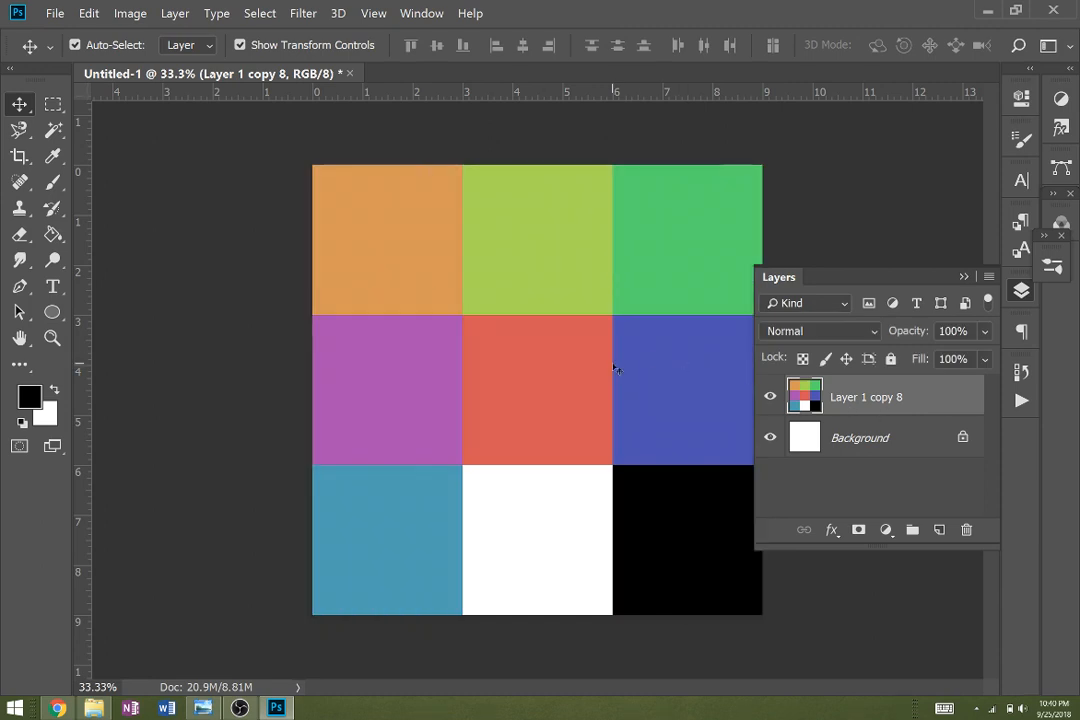
Set the Type tool's font to Market Deco
{"action": "key", "text": "t"}
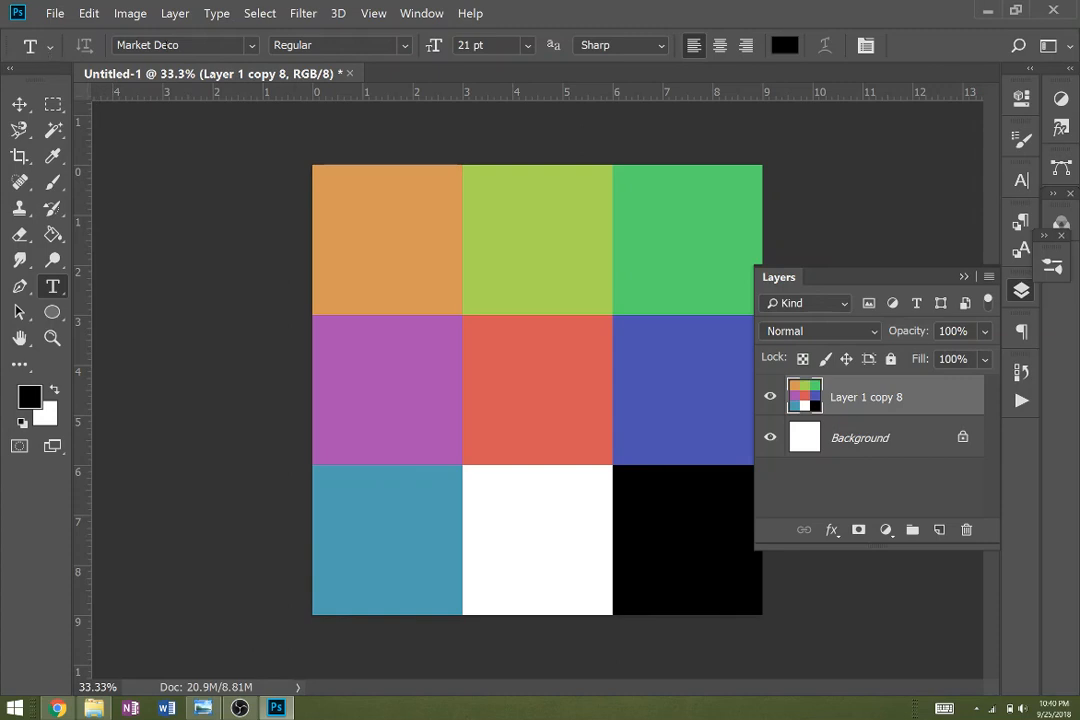
{"action": "left_click", "coordinate": [190, 45]}
{"action": "left_click", "coordinate": [250, 45]}
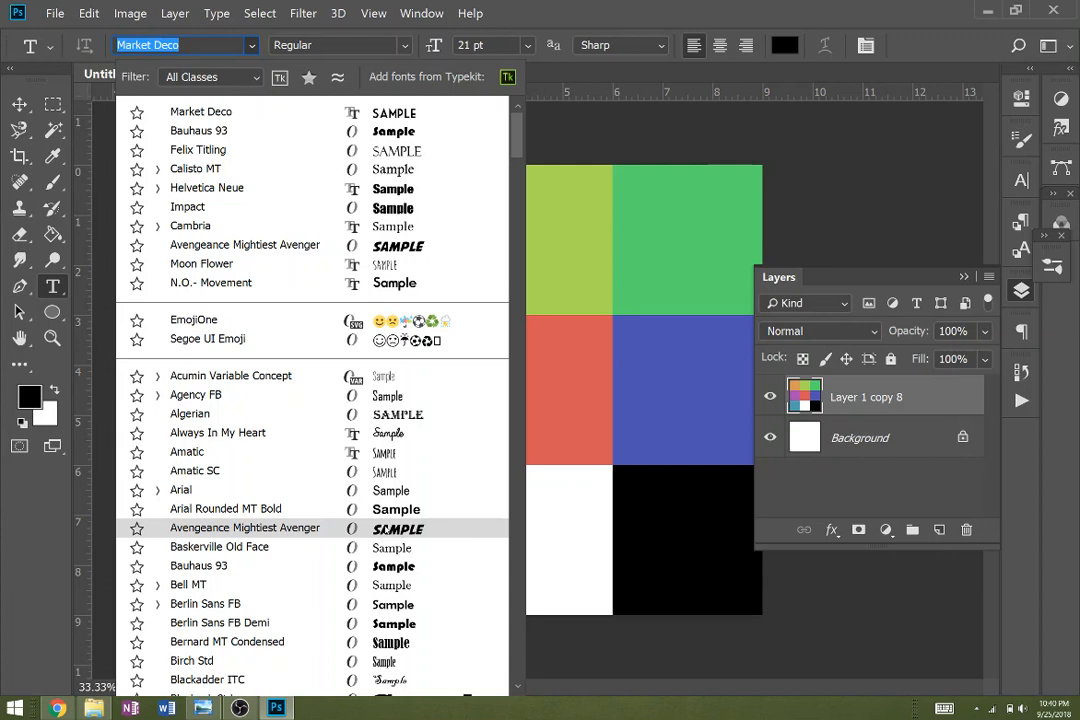
{"action": "left_click", "coordinate": [374, 115]}
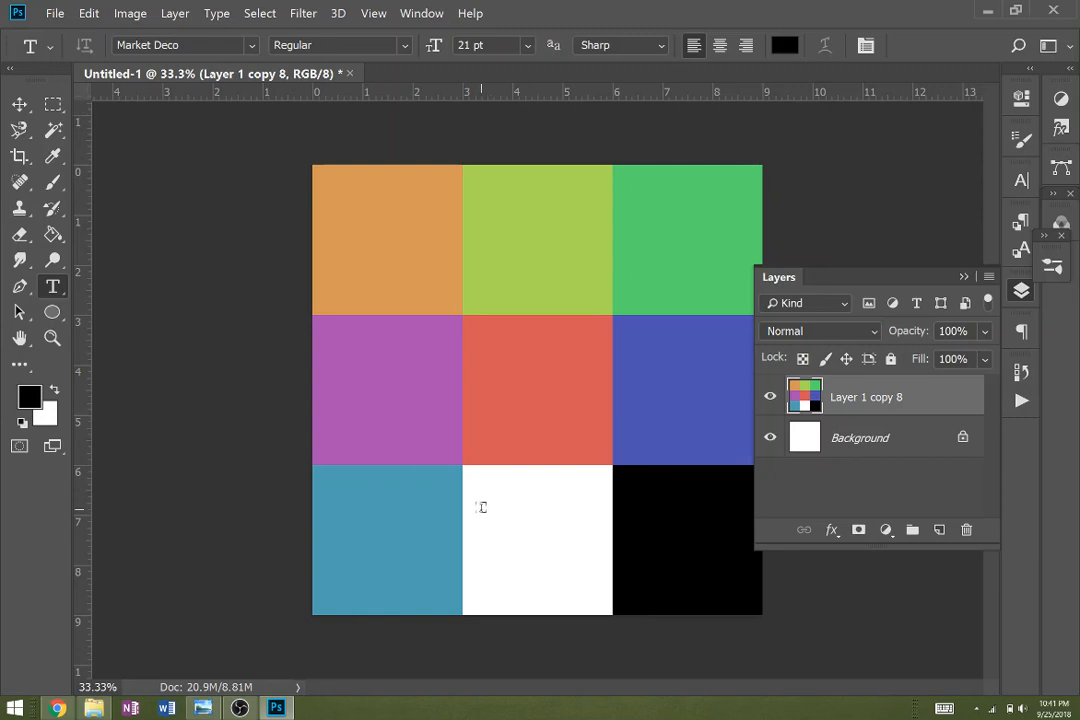
Add the two-line text "DROP SHADOW" in black at 21 pt inside the white square
{"action": "scroll", "coordinate": [525, 549], "scroll_direction": "up", "scroll_amount": 2}
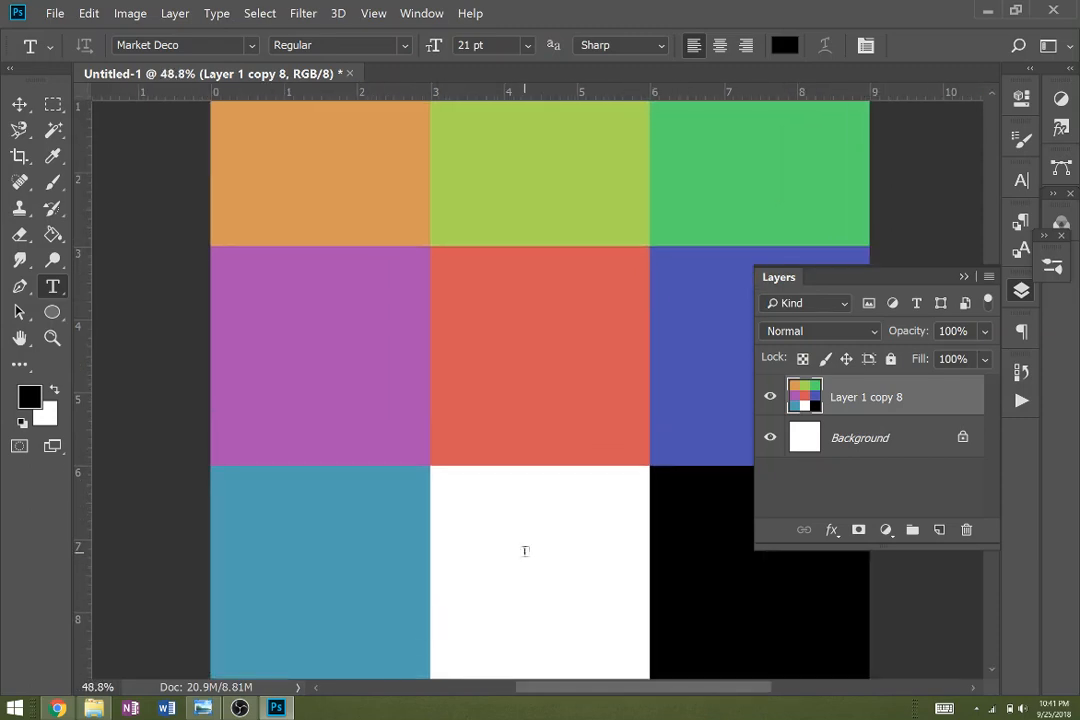
{"action": "scroll", "coordinate": [525, 549], "scroll_direction": "up", "scroll_amount": 2}
{"action": "scroll", "coordinate": [518, 559], "scroll_direction": "down", "scroll_amount": 3}
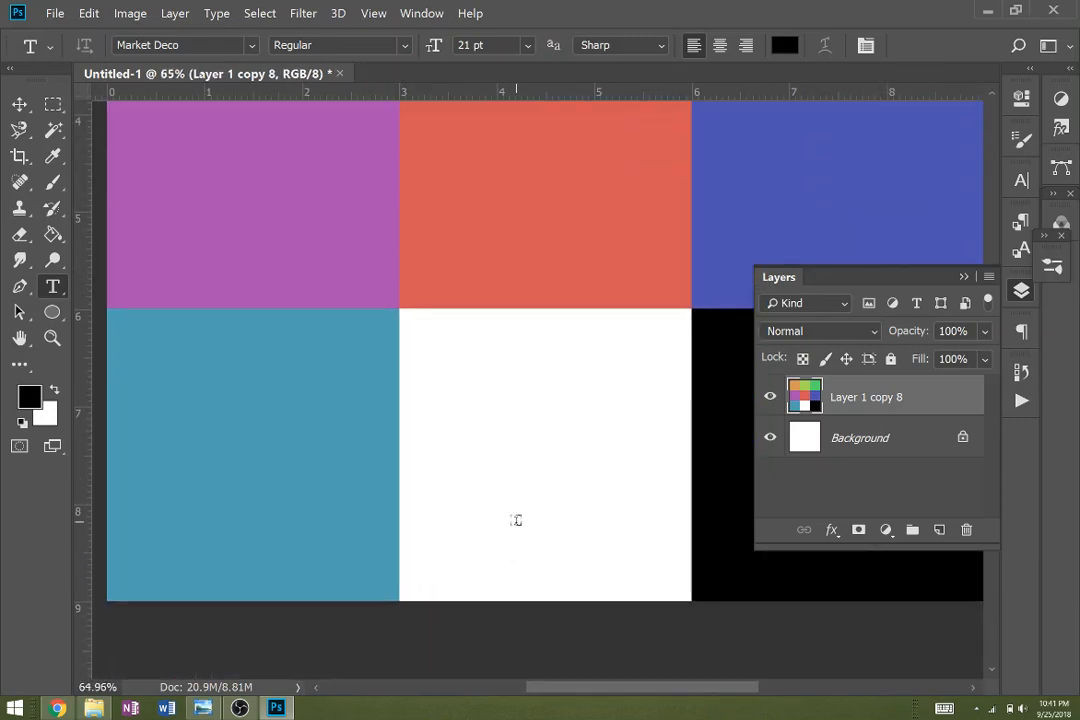
{"action": "scroll", "coordinate": [516, 520], "scroll_direction": "up", "scroll_amount": 1}
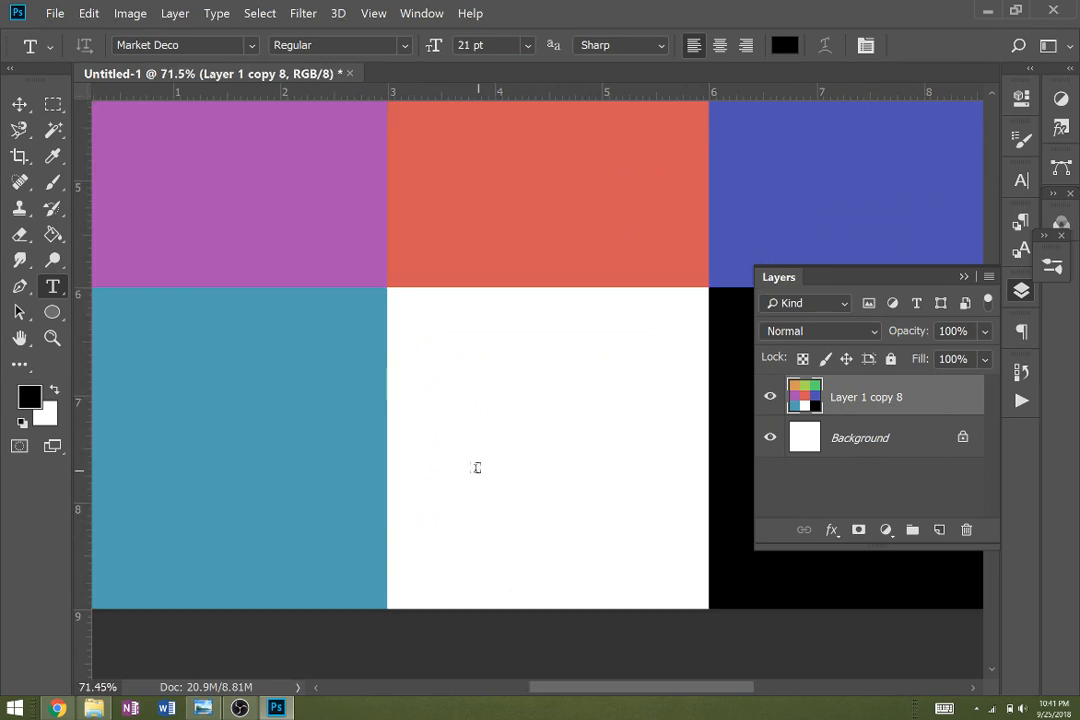
{"action": "left_click", "coordinate": [485, 426]}
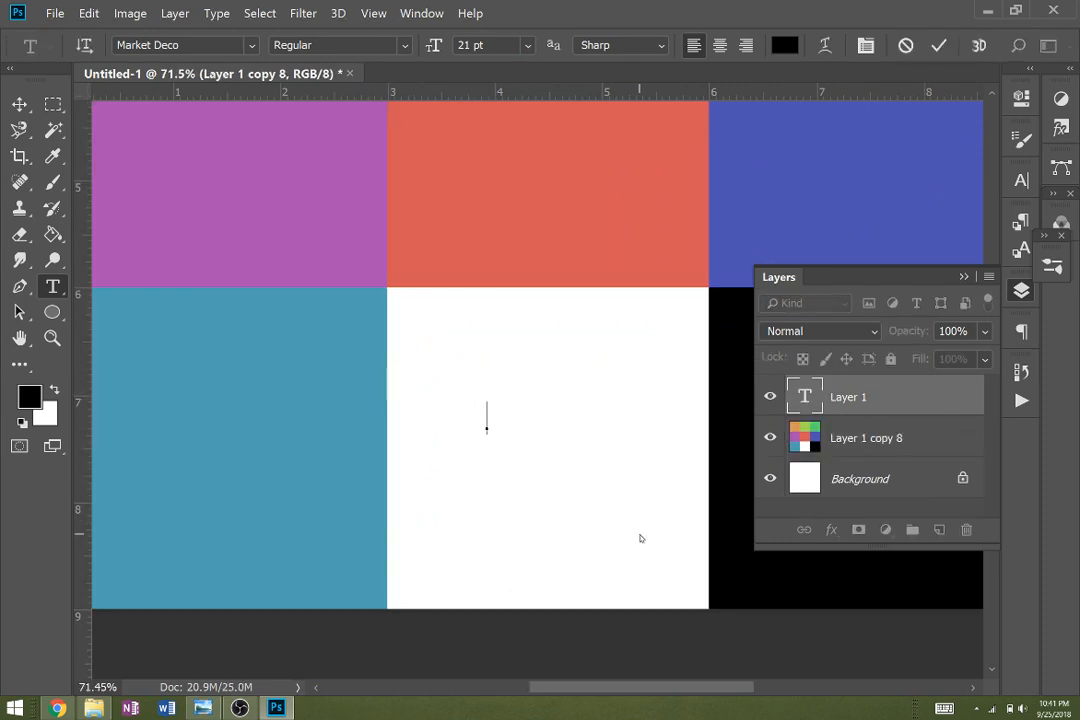
{"action": "type", "text": "DROP"}
{"action": "key", "text": "Return"}
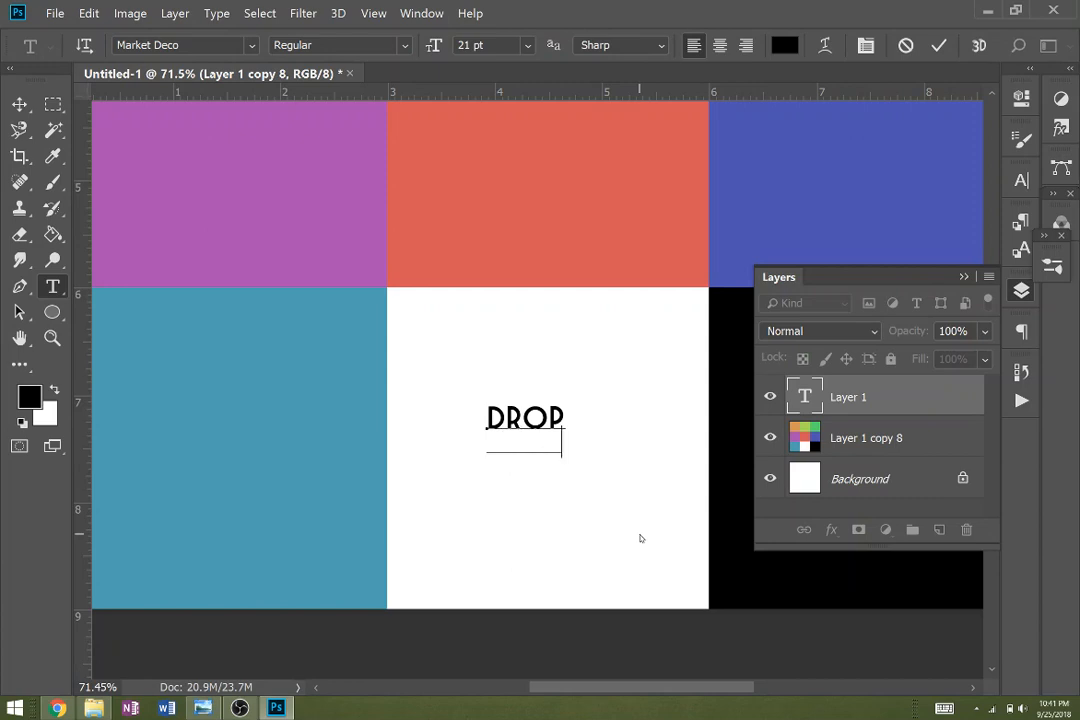
{"action": "type", "text": "DOW"}
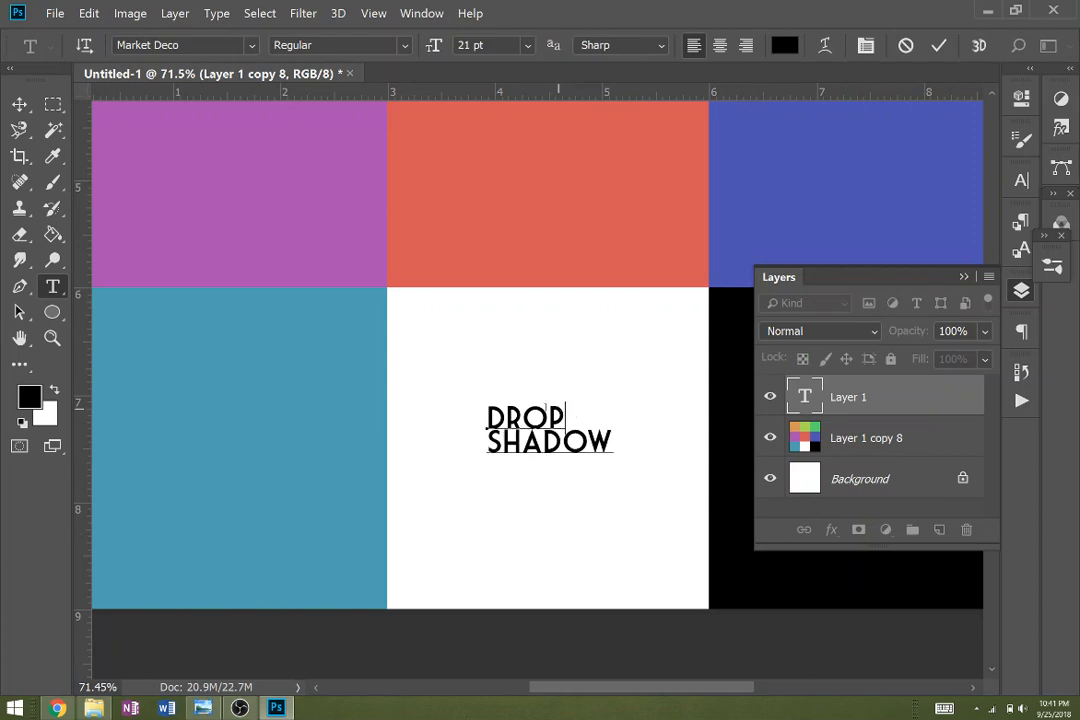
Enlarge the word DROP to 33 pt to match the width of SHADOW and commit the text
{"action": "double_click", "coordinate": [525, 412]}
{"action": "left_click_drag", "start_coordinate": [445, 48], "coordinate": [451, 47]}
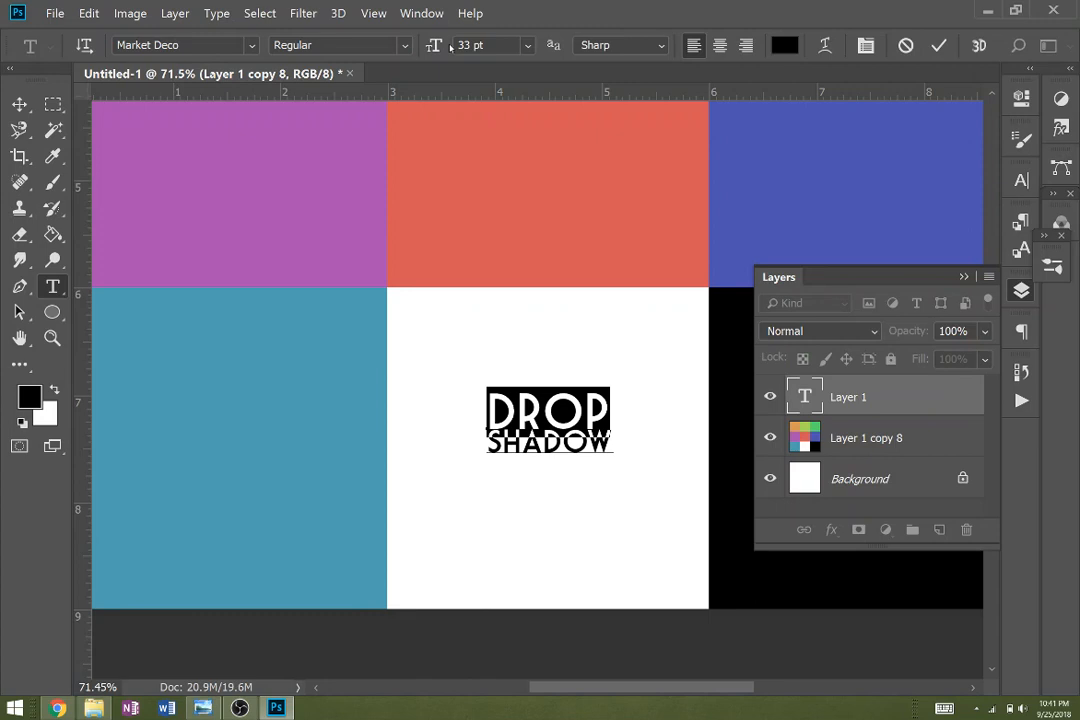
{"action": "key", "text": "ctrl+Return"}
Scale the drop shadow text layer to about 147.57% and move it near the middle of the white square
{"action": "key", "text": "v"}
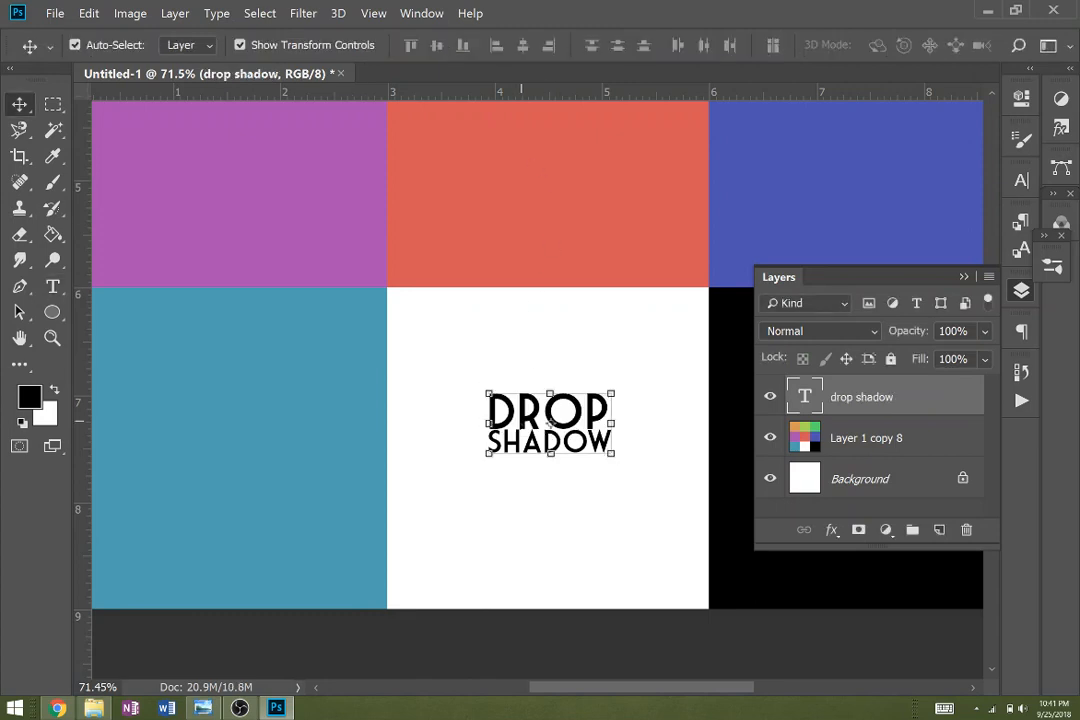
{"action": "left_click_drag", "start_coordinate": [452, 500], "coordinate": [428, 514]}
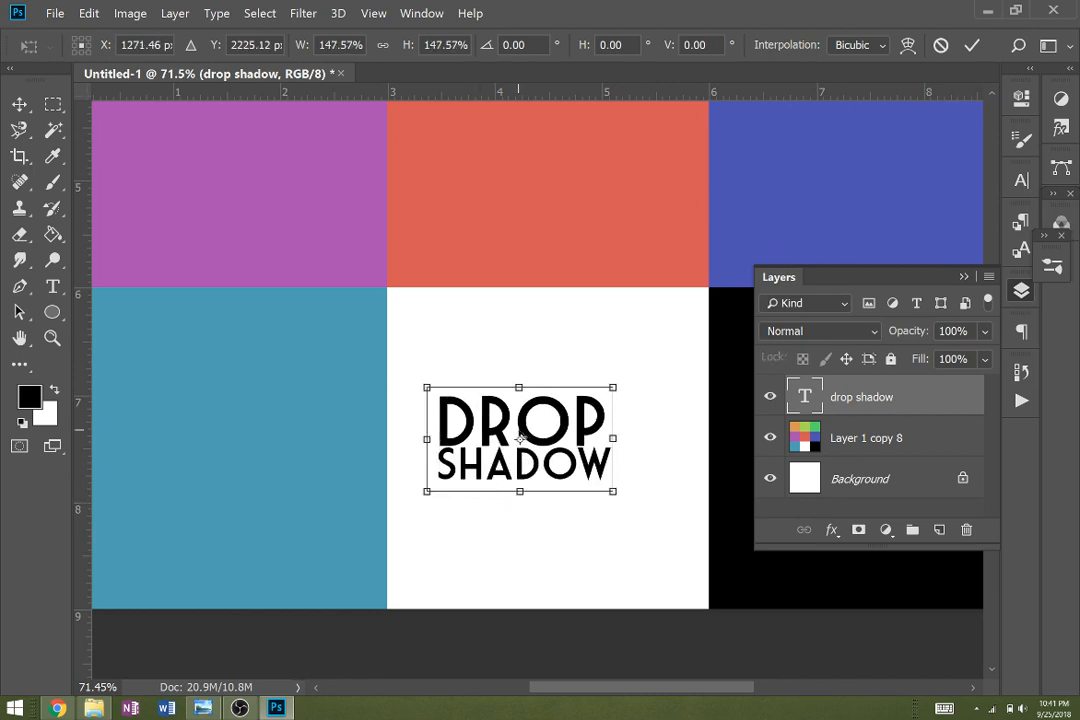
{"action": "left_click_drag", "start_coordinate": [520, 440], "coordinate": [534, 442]}
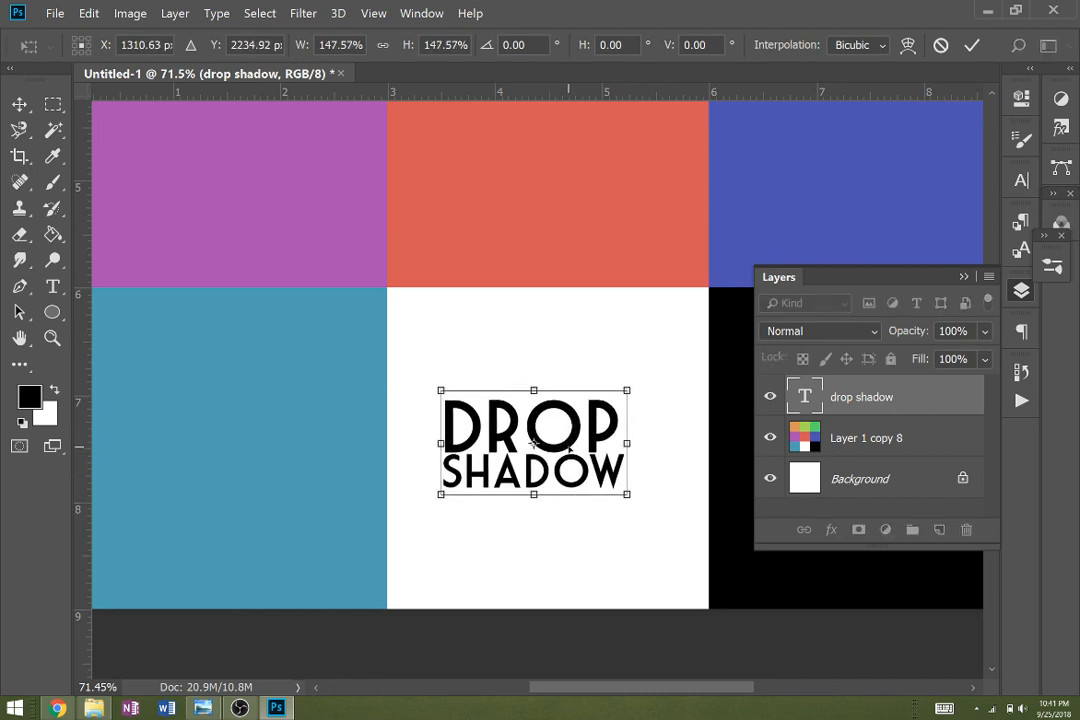
{"action": "key", "text": "Return"}
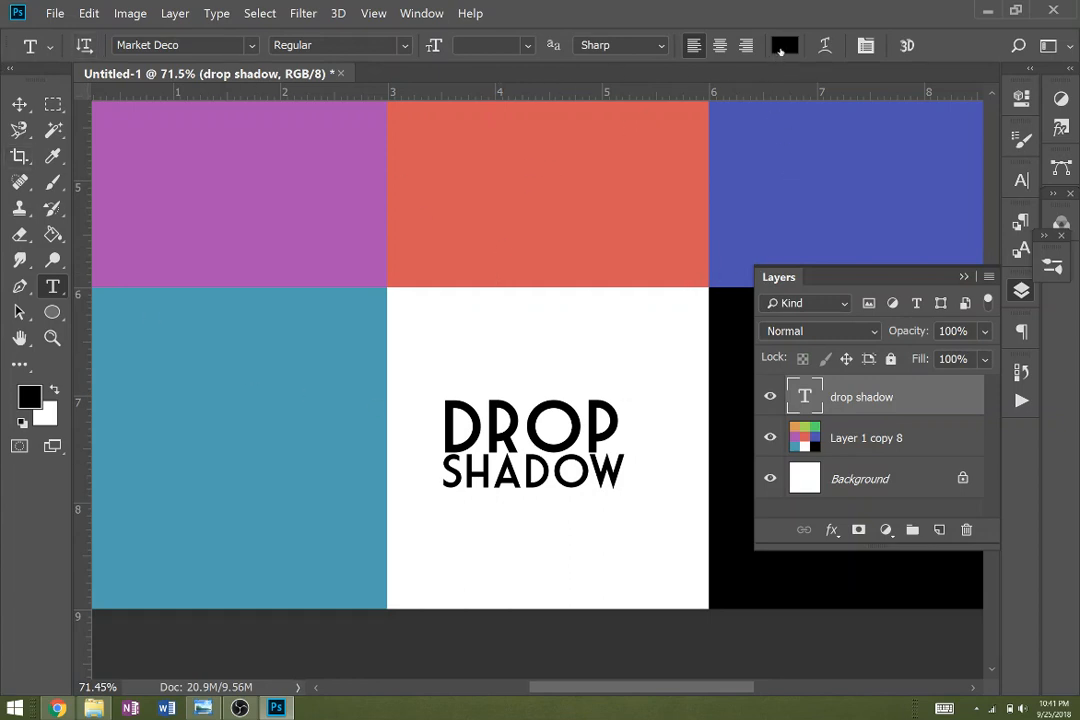
Change the drop shadow text color to white, ffffff, and move the text to the white square's center
{"action": "left_click", "coordinate": [784, 46]}
{"action": "type", "text": "ffffff"}
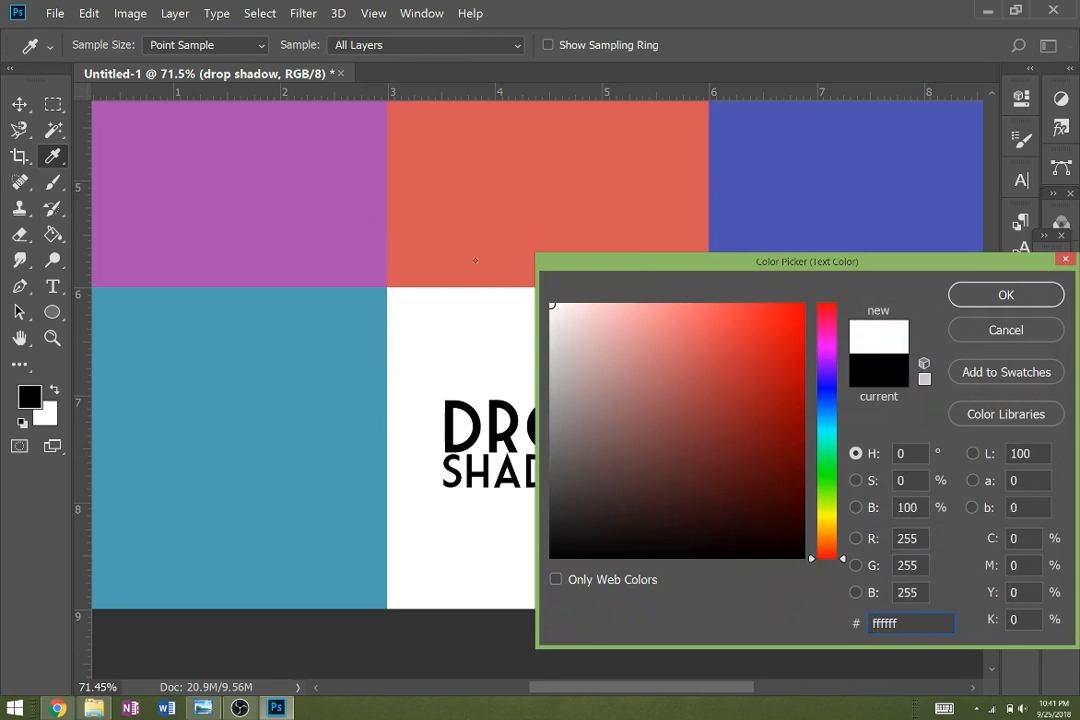
{"action": "left_click", "coordinate": [962, 303]}
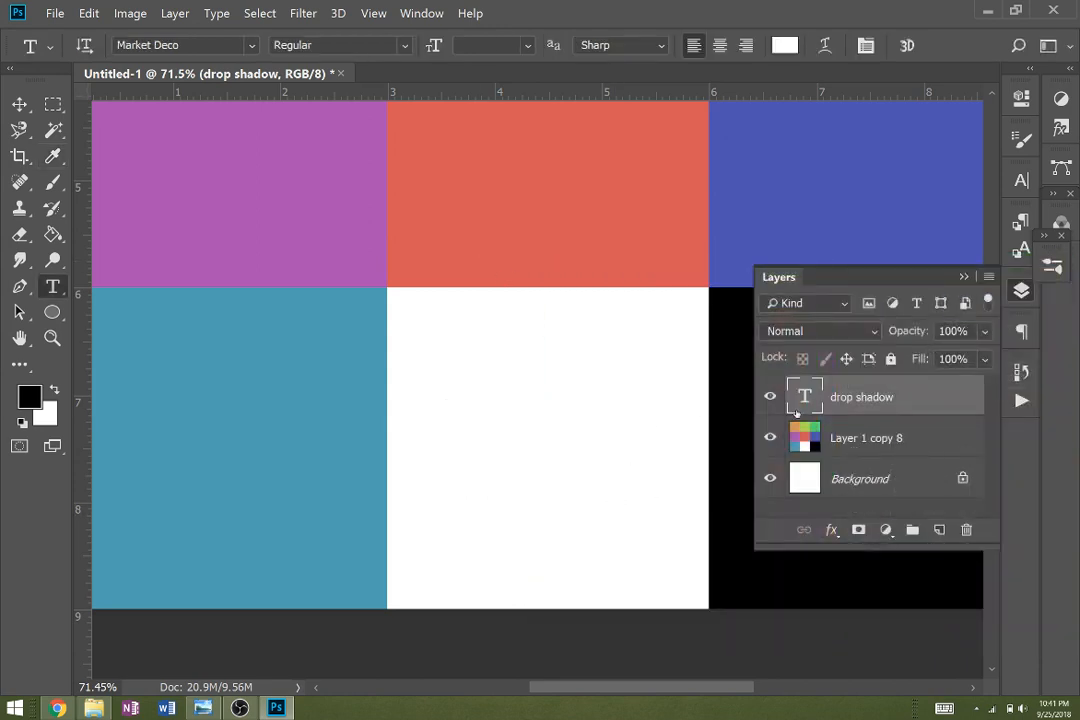
{"action": "key", "text": "v"}
{"action": "mouse_move", "coordinate": [600, 460]}
{"action": "left_mouse_down"}
{"action": "mouse_move", "coordinate": [455, 300]}
{"action": "mouse_move", "coordinate": [253, 241]}
{"action": "mouse_move", "coordinate": [536, 148]}
{"action": "mouse_move", "coordinate": [594, 449]}
{"action": "left_mouse_up"}
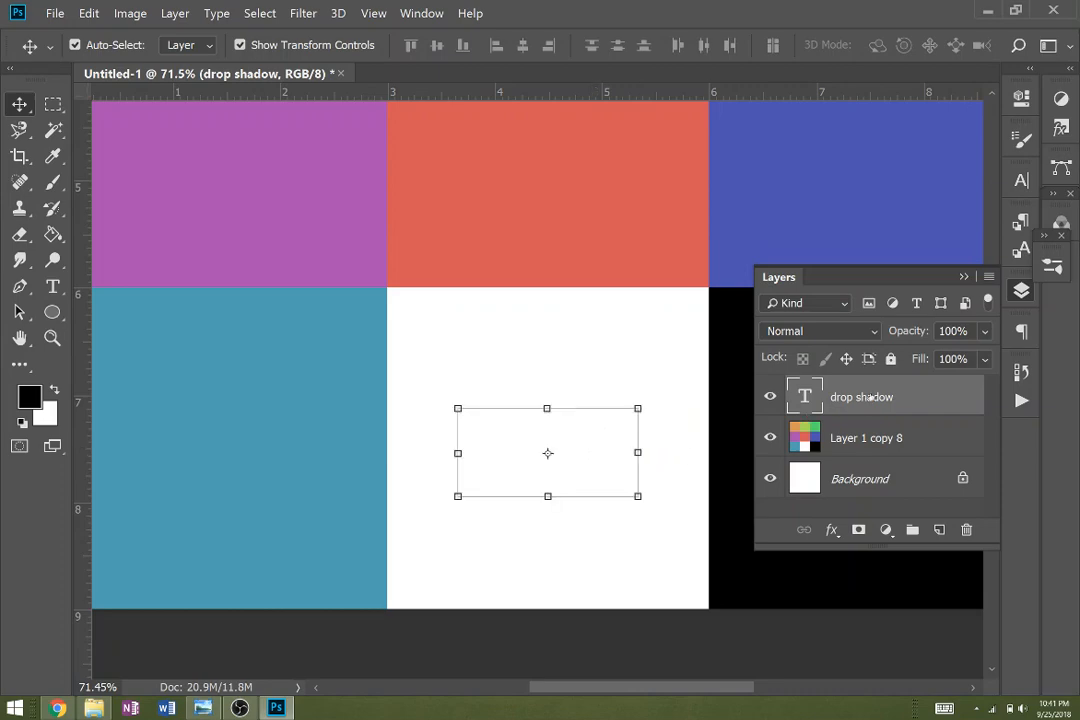
Add a Drop Shadow effect to the drop shadow text layer and arrange its settings so the text stays in view
{"action": "right_click", "coordinate": [866, 397]}
{"action": "left_click", "coordinate": [719, 22]}
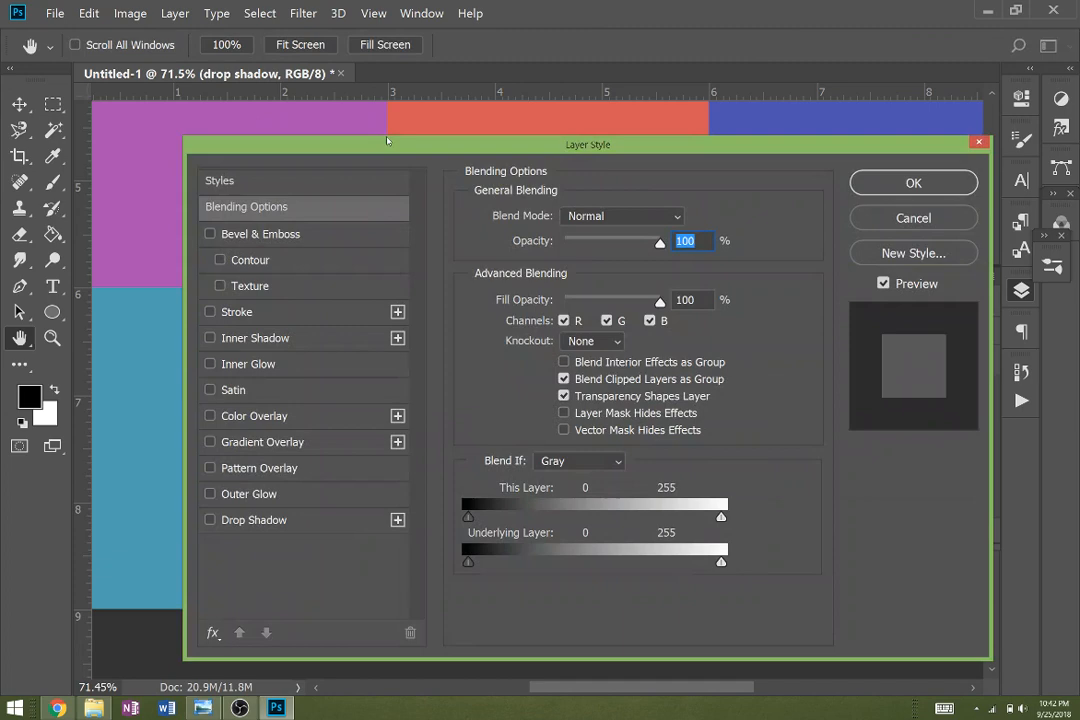
{"action": "left_click_drag", "start_coordinate": [387, 140], "coordinate": [896, 122]}
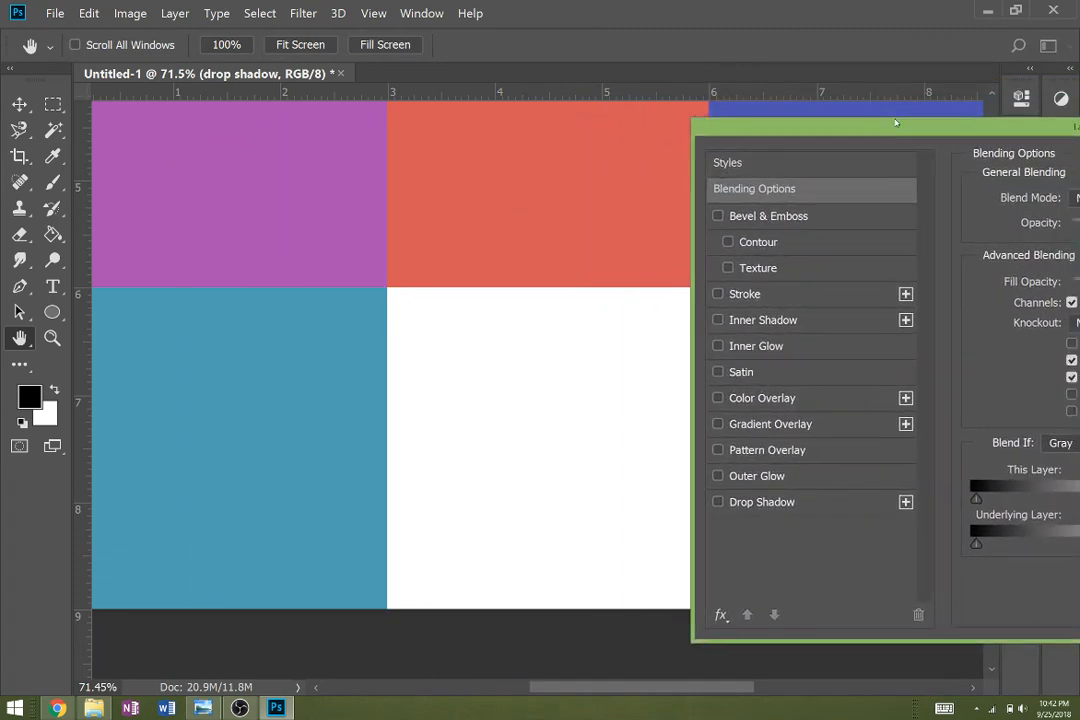
{"action": "left_click", "coordinate": [766, 506]}
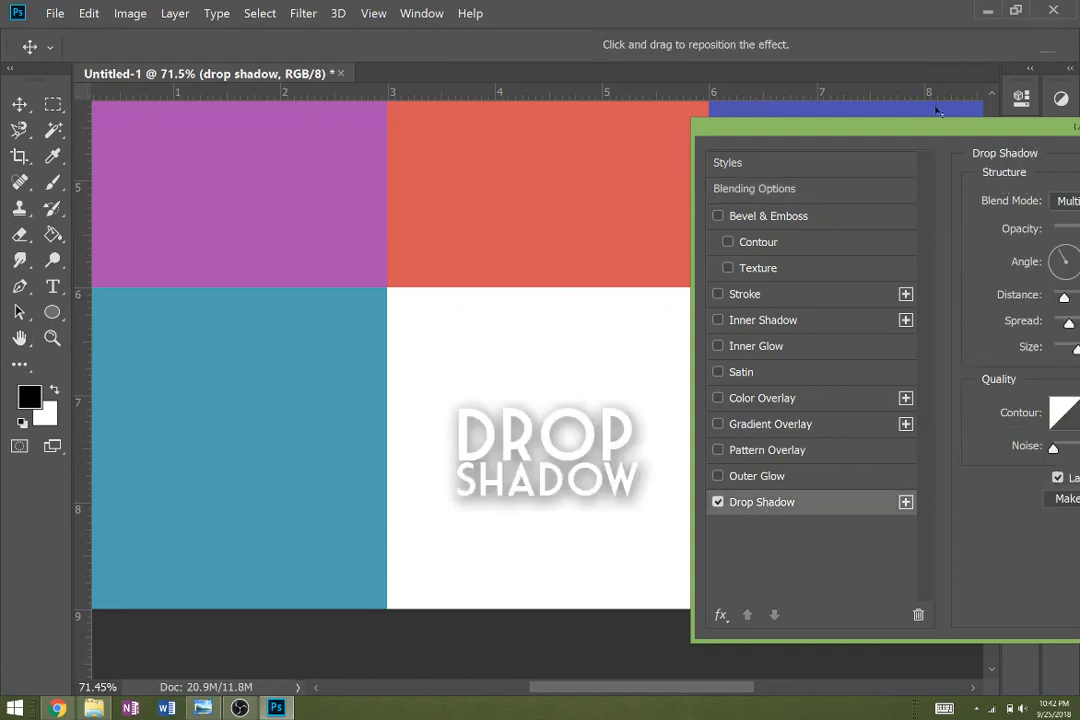
{"action": "left_click_drag", "start_coordinate": [946, 131], "coordinate": [109, 51]}
{"action": "left_click_drag", "start_coordinate": [622, 687], "coordinate": [565, 704]}
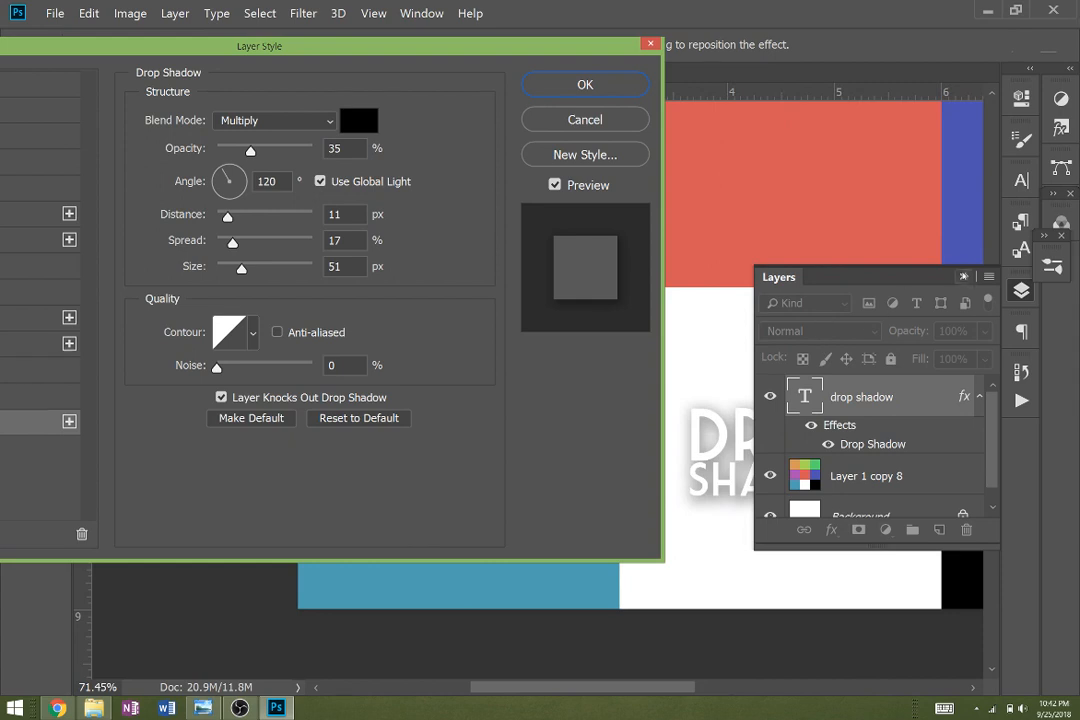
{"action": "left_click", "coordinate": [965, 277]}
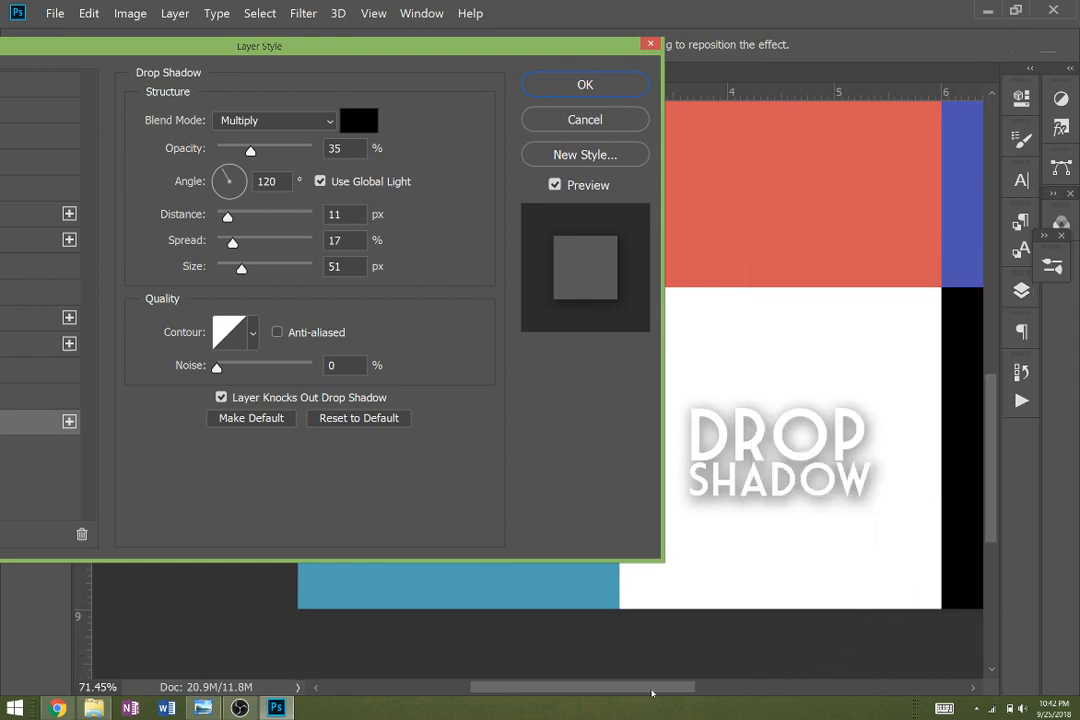
{"action": "left_click_drag", "start_coordinate": [652, 692], "coordinate": [641, 693]}
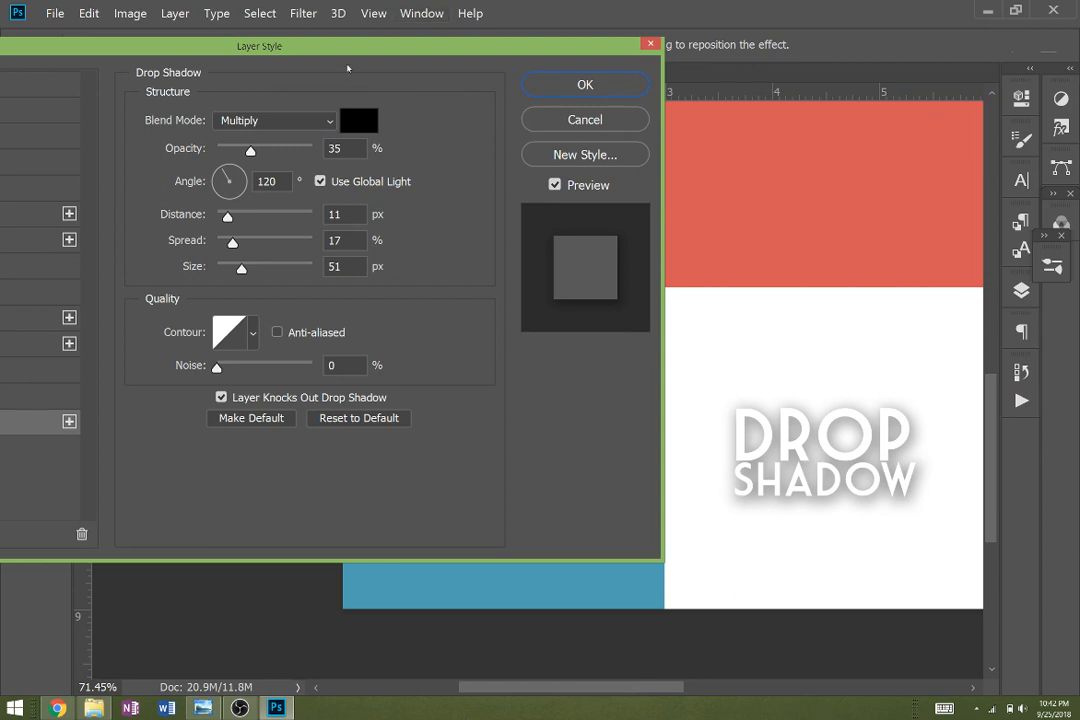
{"action": "left_click_drag", "start_coordinate": [359, 51], "coordinate": [300, 51]}
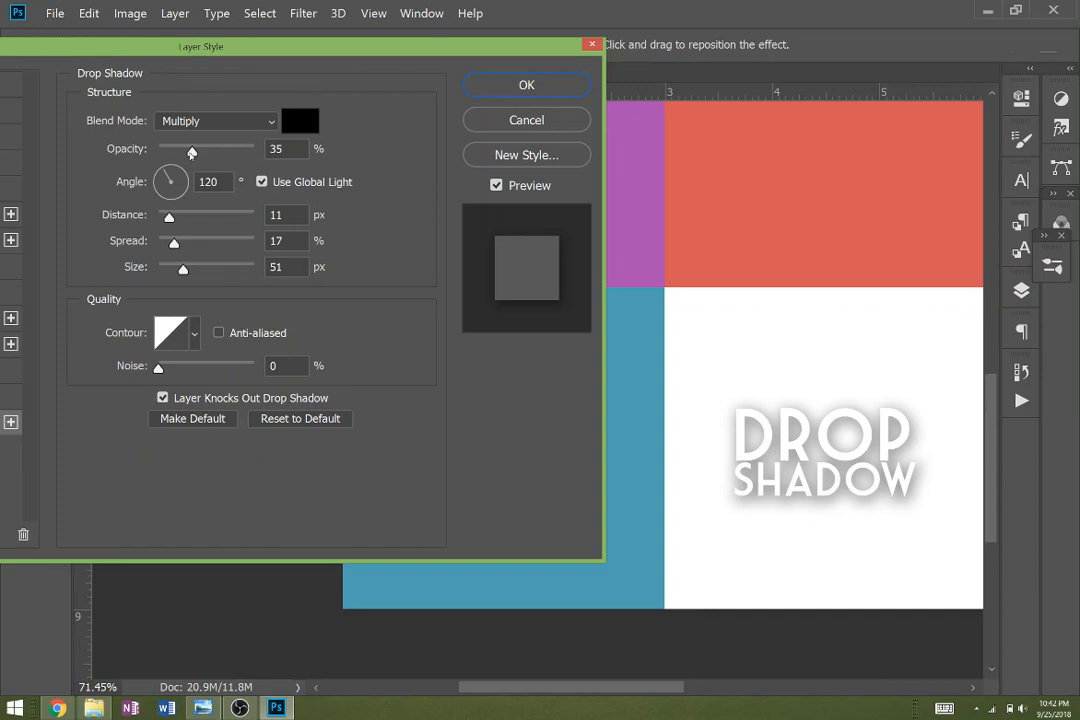
Set the drop shadow's opacity to 36%, its angle to 144° and its distance to 24 px
{"action": "left_click_drag", "start_coordinate": [192, 151], "coordinate": [273, 149]}
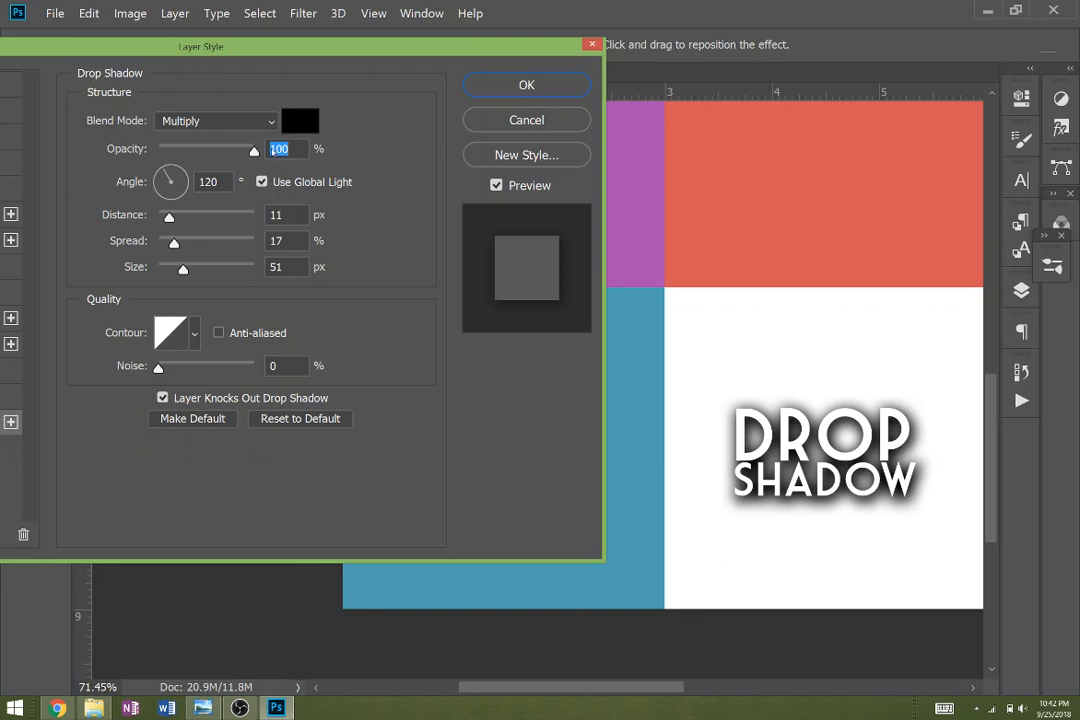
{"action": "left_click_drag", "start_coordinate": [254, 150], "coordinate": [168, 148]}
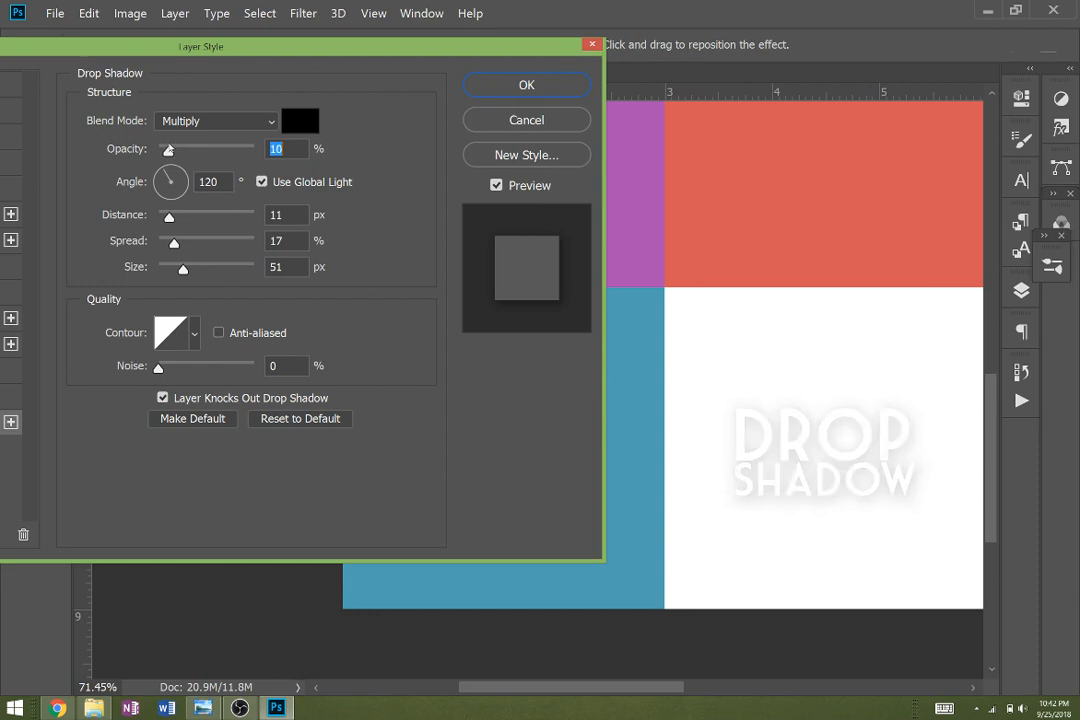
{"action": "left_click_drag", "start_coordinate": [168, 149], "coordinate": [158, 172]}
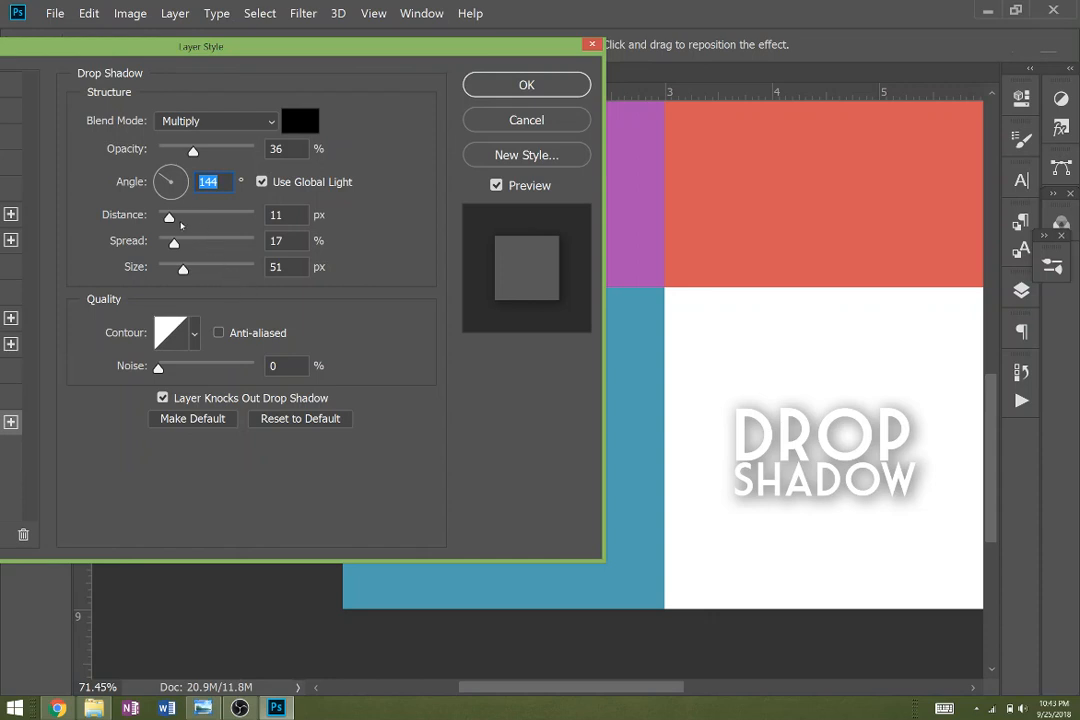
{"action": "left_click_drag", "start_coordinate": [168, 219], "coordinate": [183, 192]}
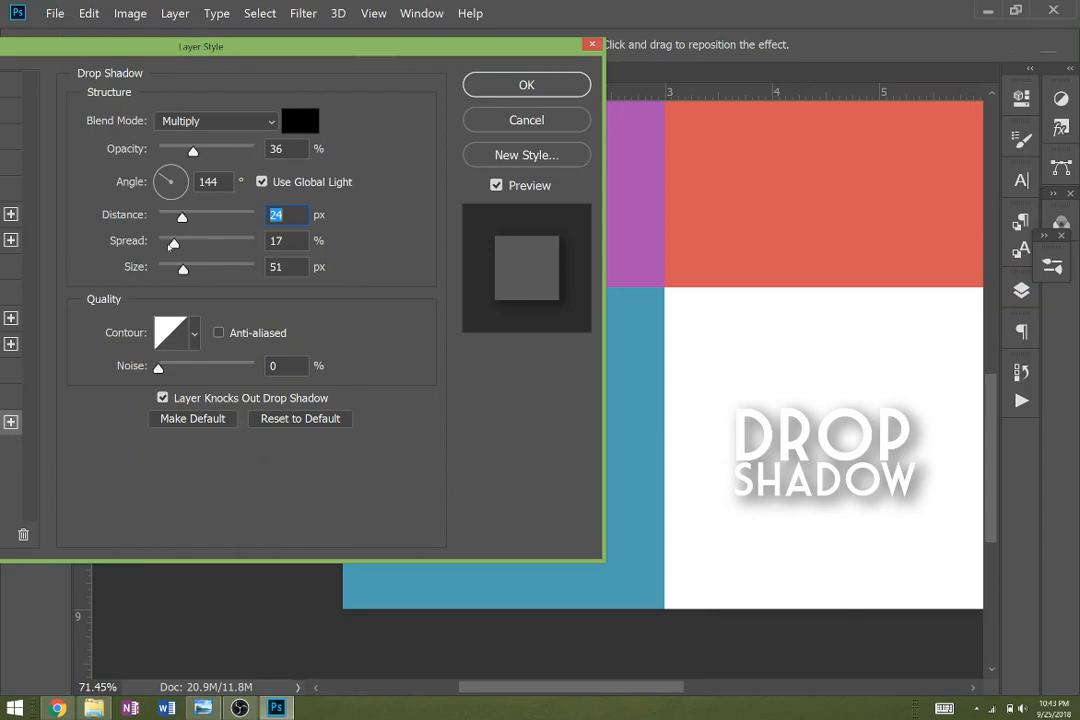
Set the drop shadow's spread to 19% and its size to 62 px, and apply the layer style
{"action": "left_click_drag", "start_coordinate": [172, 244], "coordinate": [255, 272]}
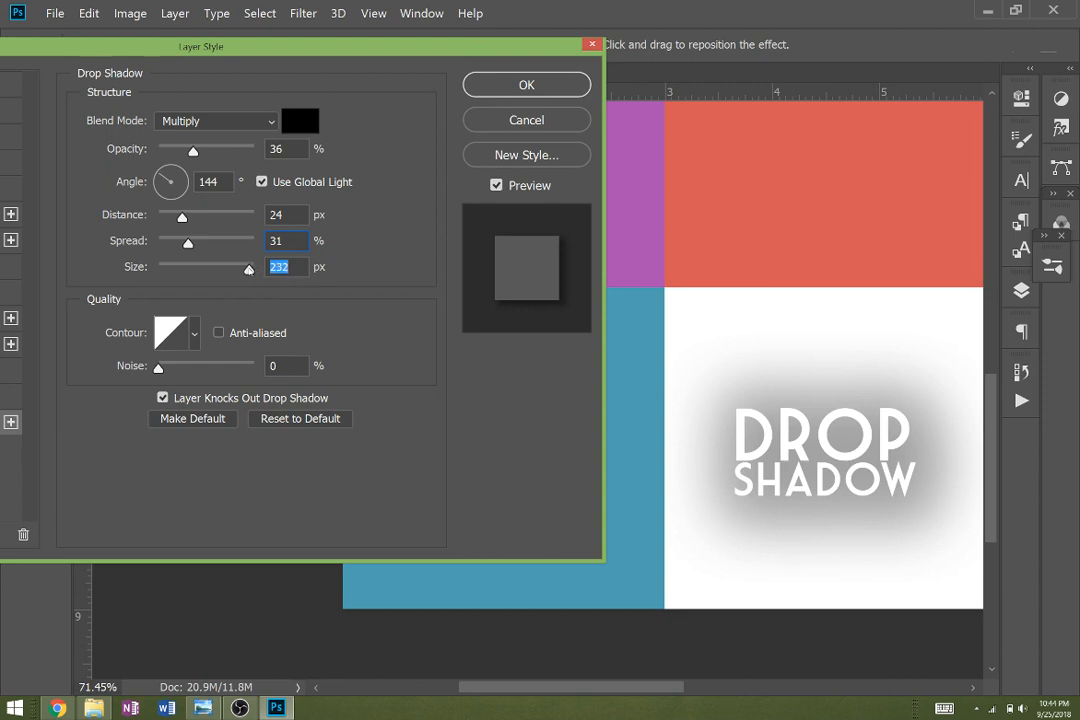
{"action": "type", "text": "92"}
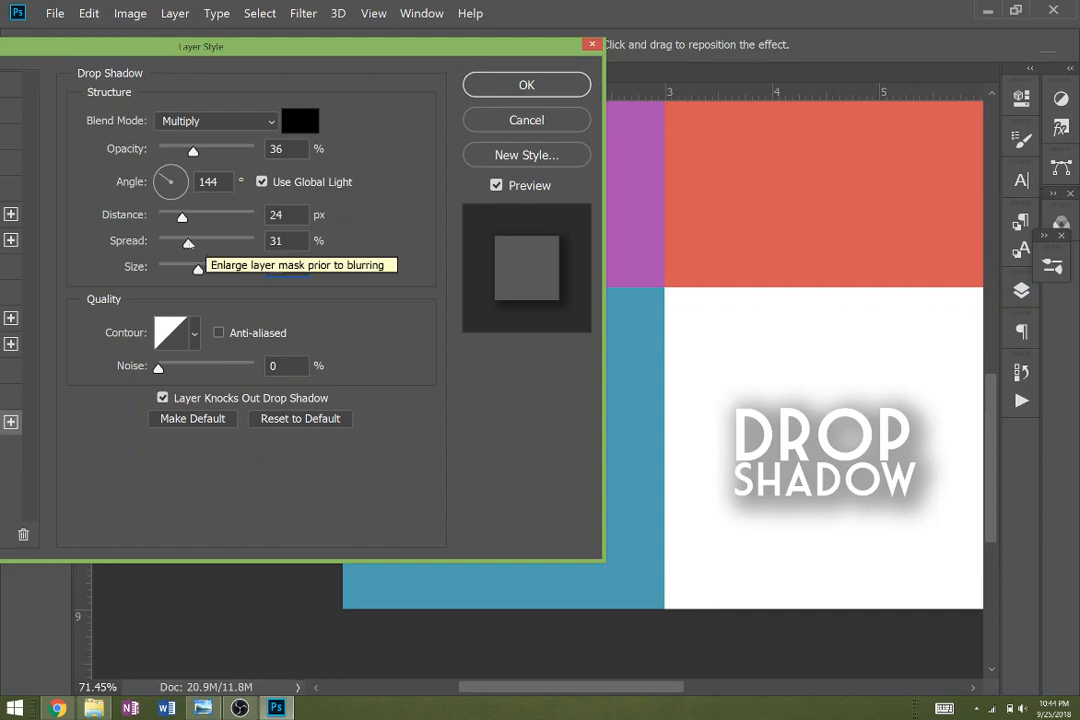
{"action": "left_click_drag", "start_coordinate": [188, 241], "coordinate": [186, 270]}
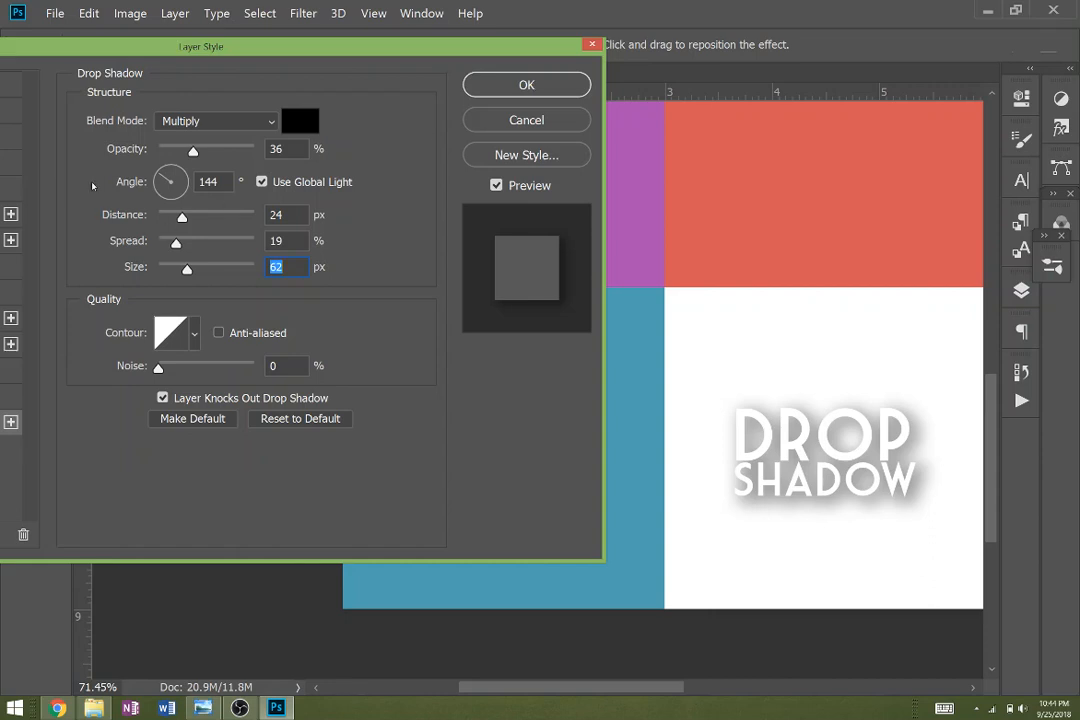
{"action": "left_click", "coordinate": [503, 90]}
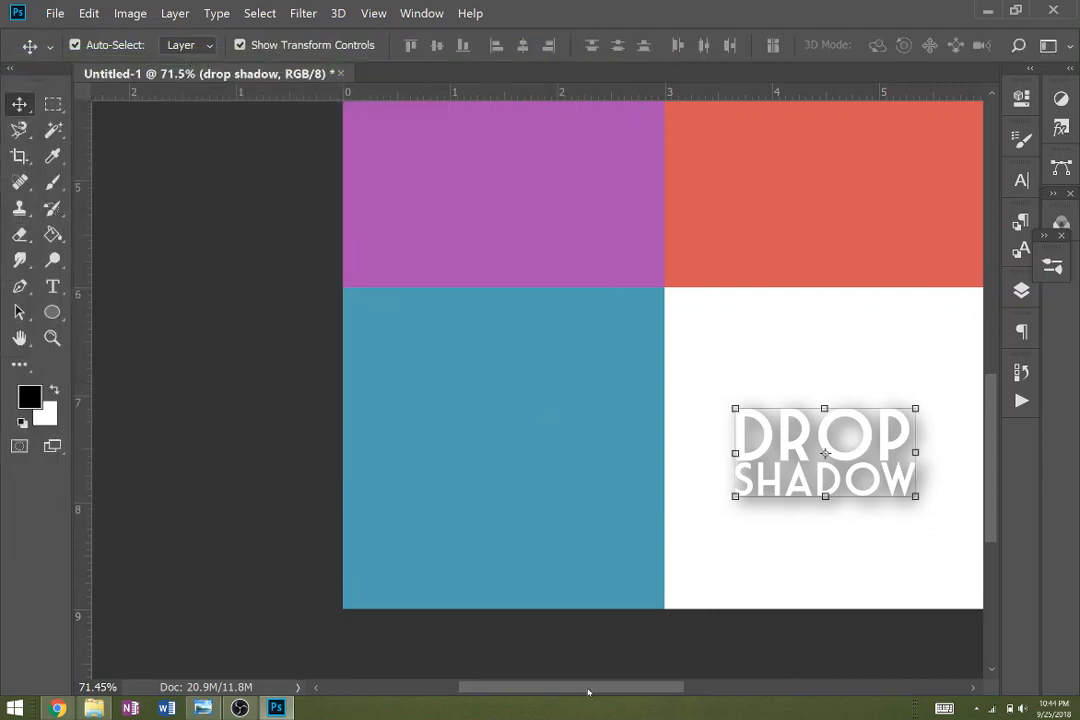
Add the two-line text "OUTER GLOW" in white Market Deco at 33 pt inside the black square
{"action": "left_click_drag", "start_coordinate": [588, 692], "coordinate": [727, 692]}
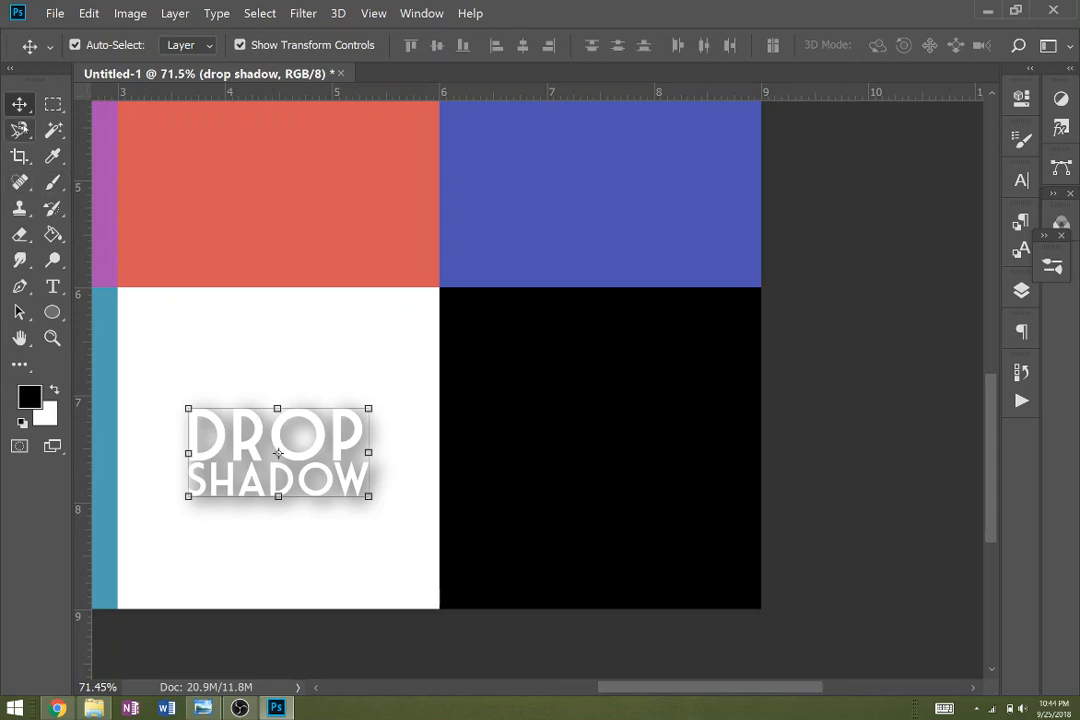
{"action": "left_click", "coordinate": [53, 287]}
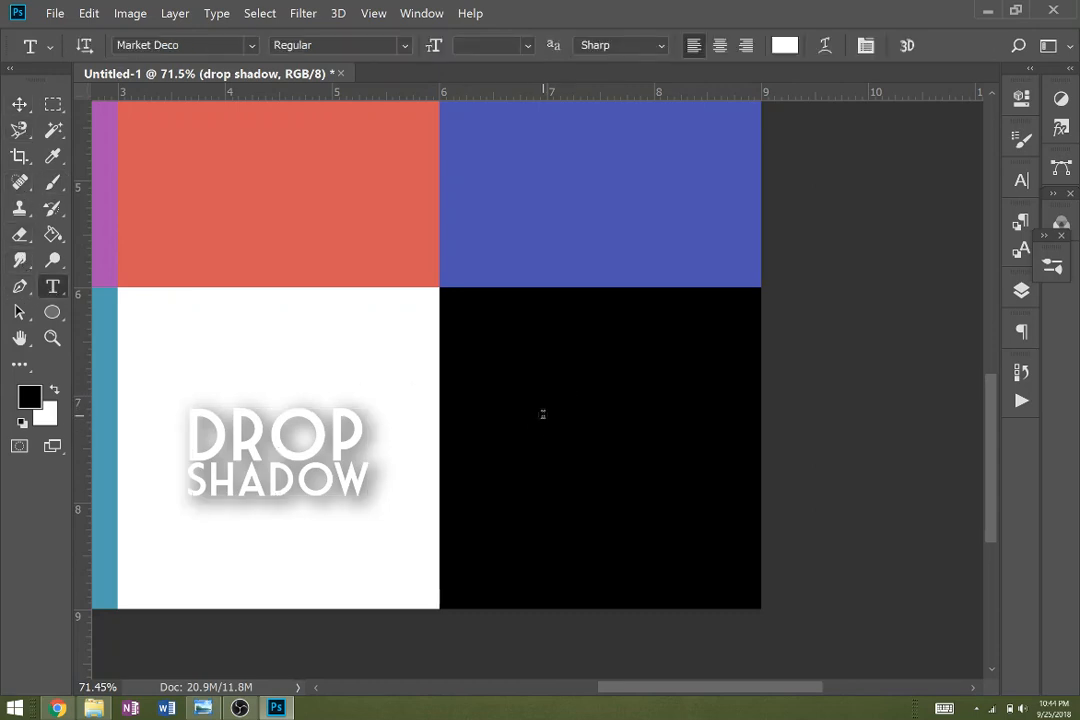
{"action": "left_click", "coordinate": [542, 415]}
{"action": "type", "text": "OUTER "}
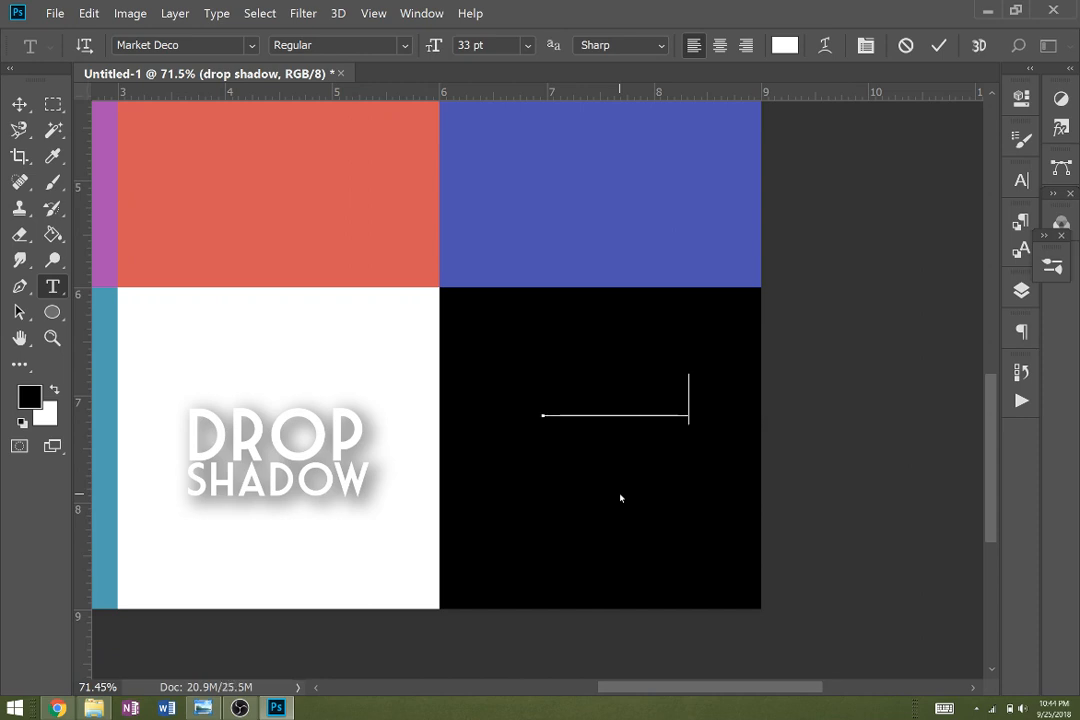
{"action": "type", "text": "GLOW"}
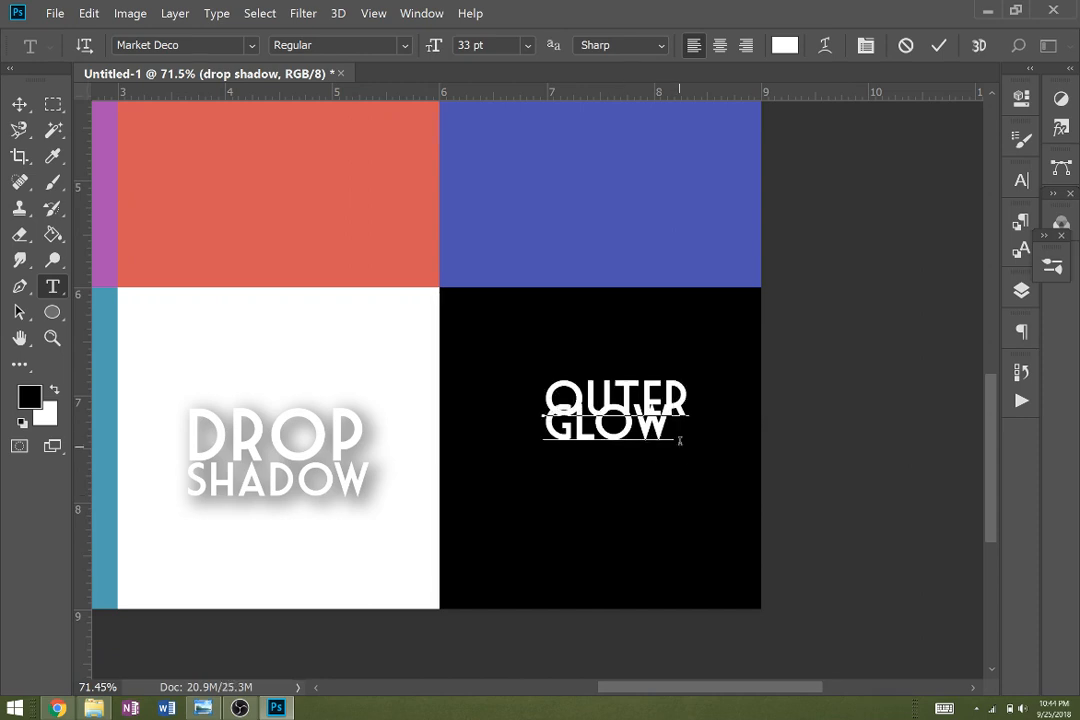
Set the OUTER GLOW text's leading to 29.97 pt and enlarge the word GLOW to 37 pt to match OUTER's width
{"action": "key", "text": "ctrl+a"}
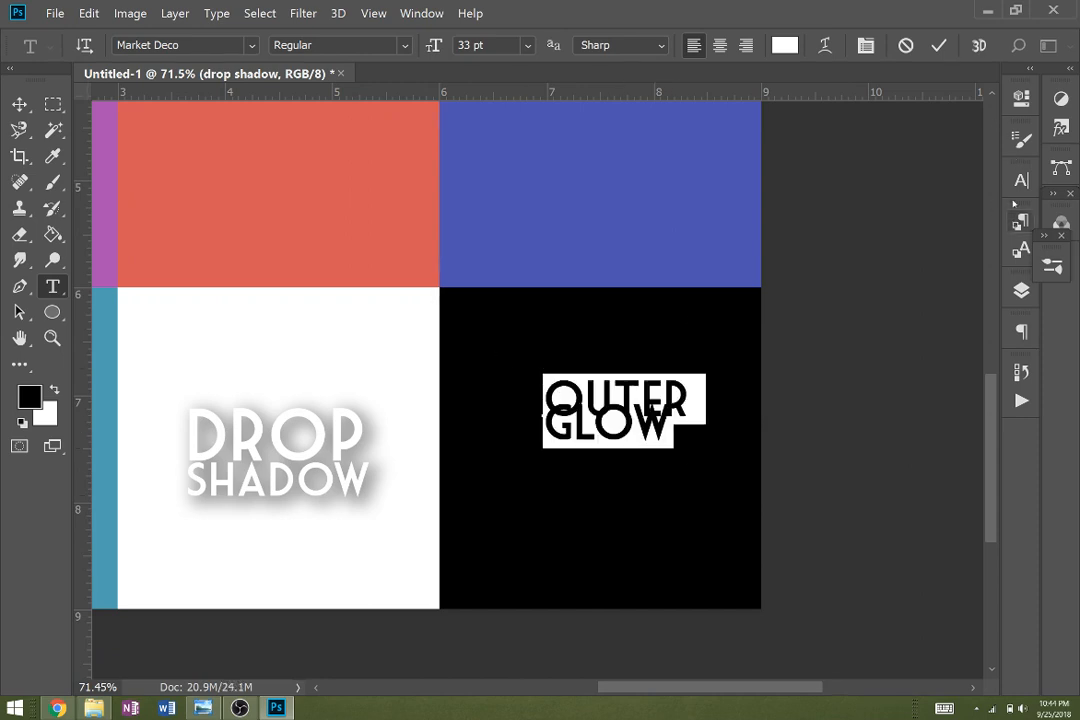
{"action": "key", "text": "ctrl+t"}
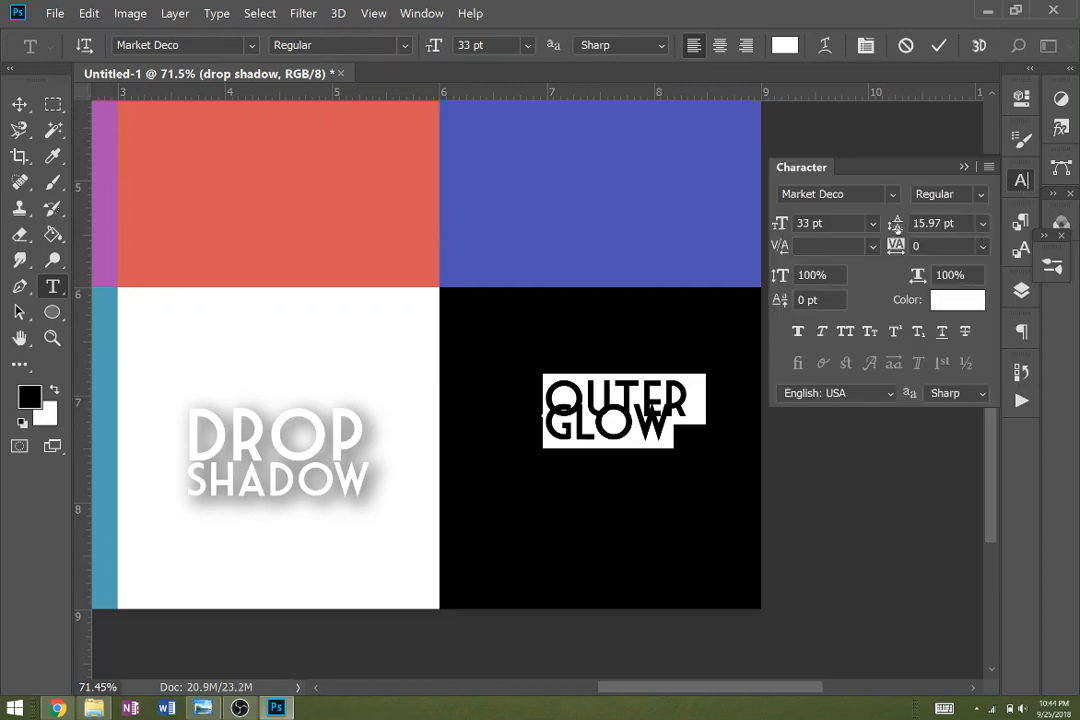
{"action": "left_click_drag", "start_coordinate": [897, 226], "coordinate": [911, 224]}
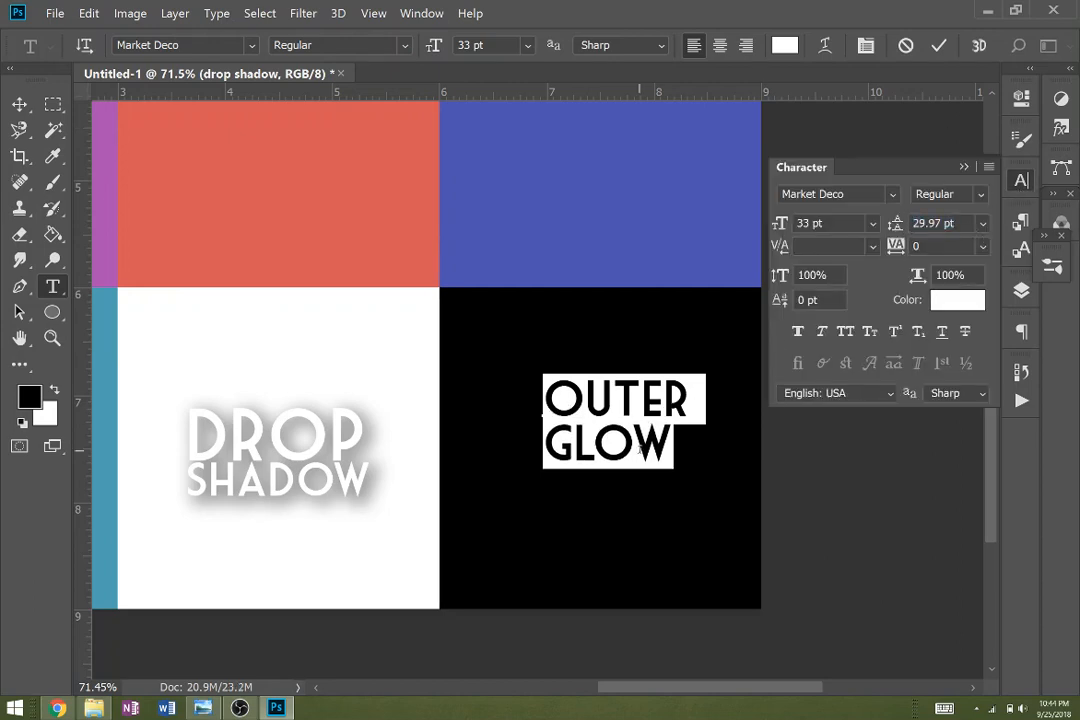
{"action": "left_click_drag", "start_coordinate": [781, 226], "coordinate": [788, 239]}
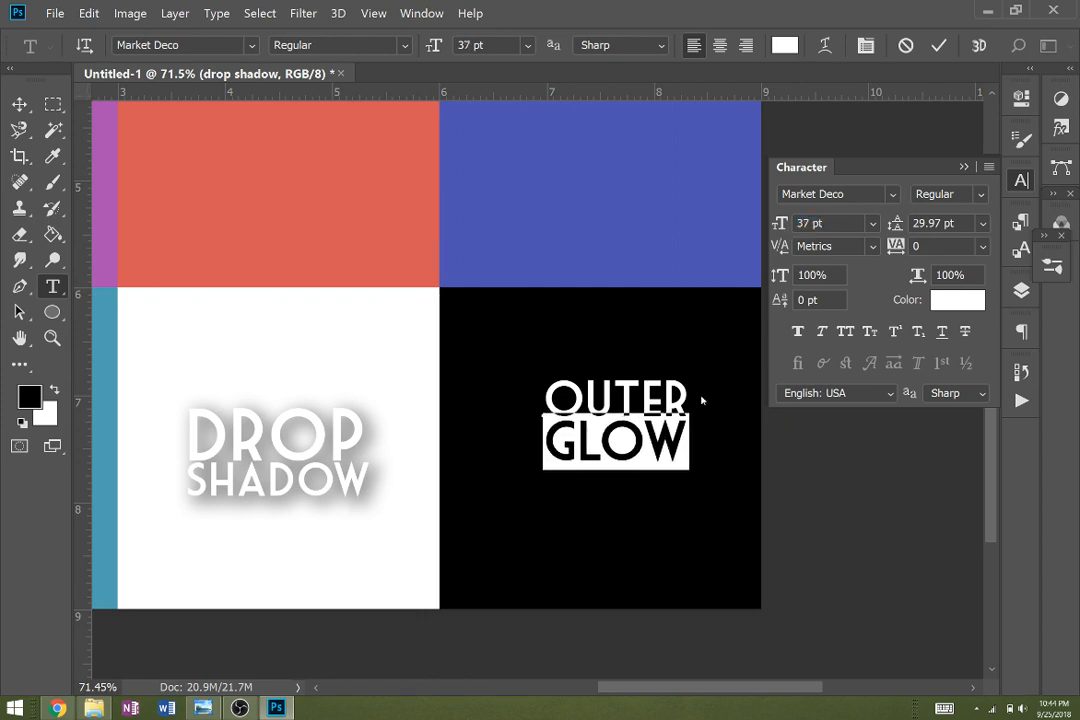
Move the OUTER GLOW text to about the middle of the black square and change its color to black
{"action": "left_click", "coordinate": [20, 105]}
{"action": "left_click_drag", "start_coordinate": [600, 400], "coordinate": [586, 440]}
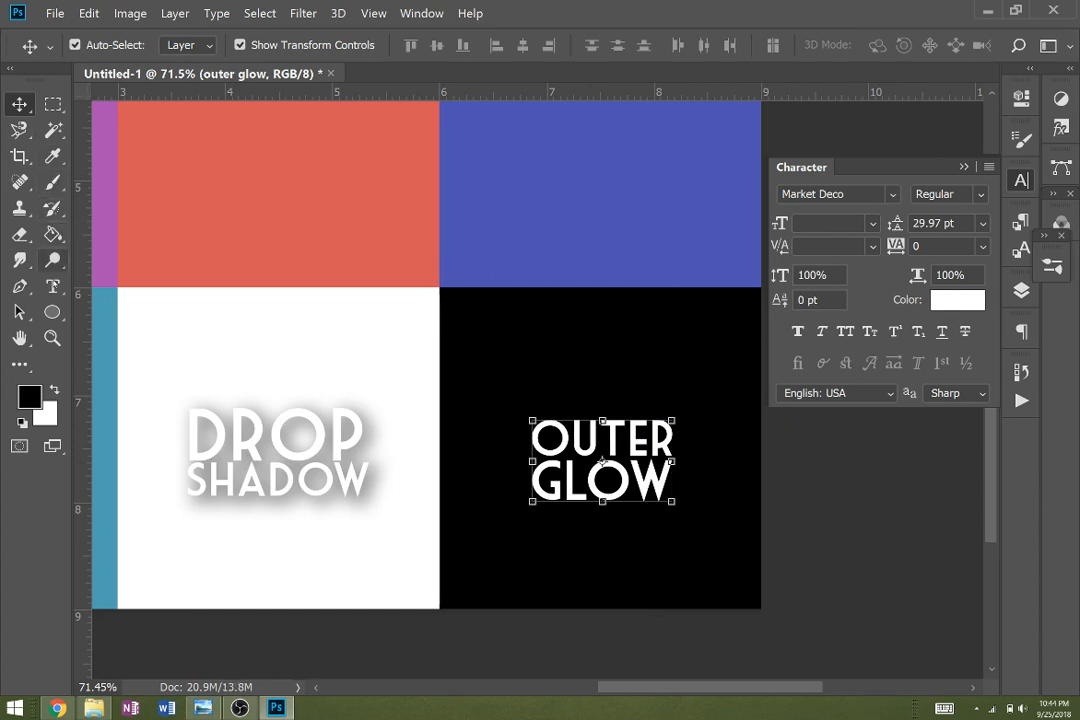
{"action": "left_click", "coordinate": [53, 286]}
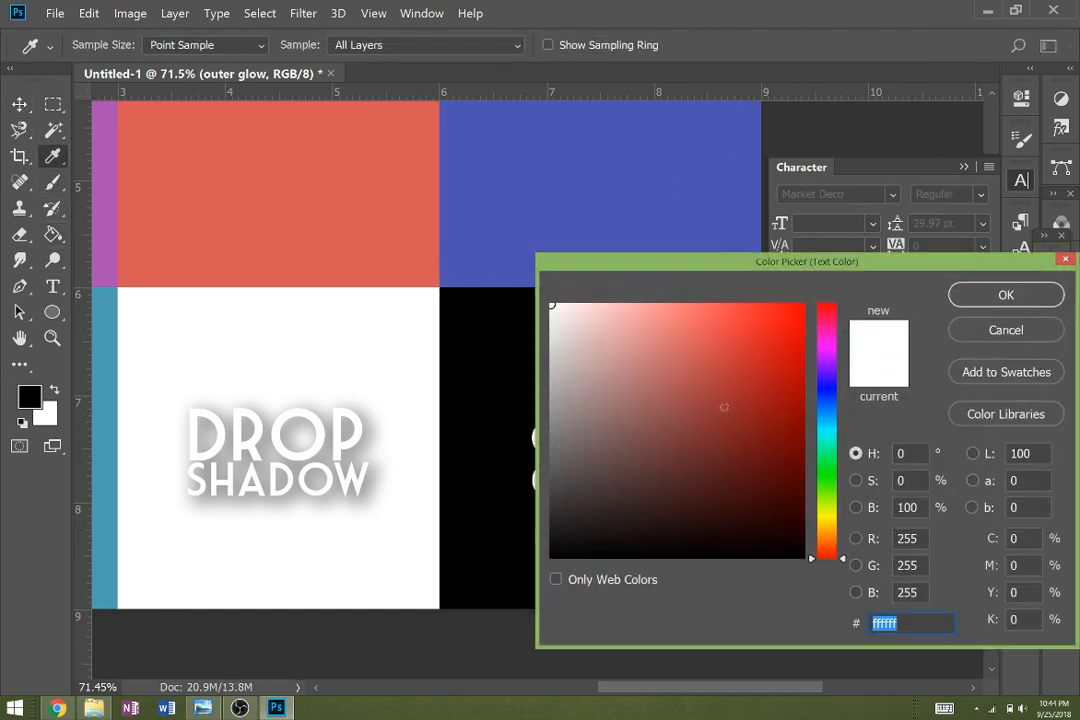
{"action": "left_click", "coordinate": [805, 557]}
{"action": "left_click", "coordinate": [967, 294]}
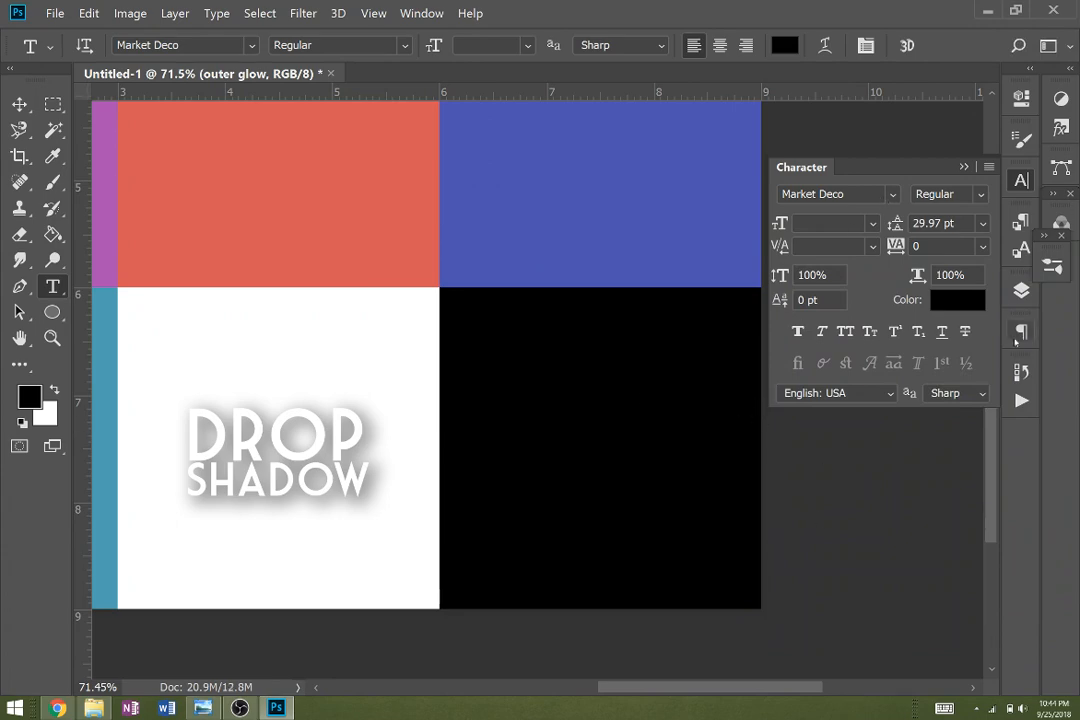
Add an Outer Glow effect to the outer glow text layer, keeping the text in view beside the effect settings
{"action": "key", "text": "F7"}
{"action": "right_click", "coordinate": [874, 398]}
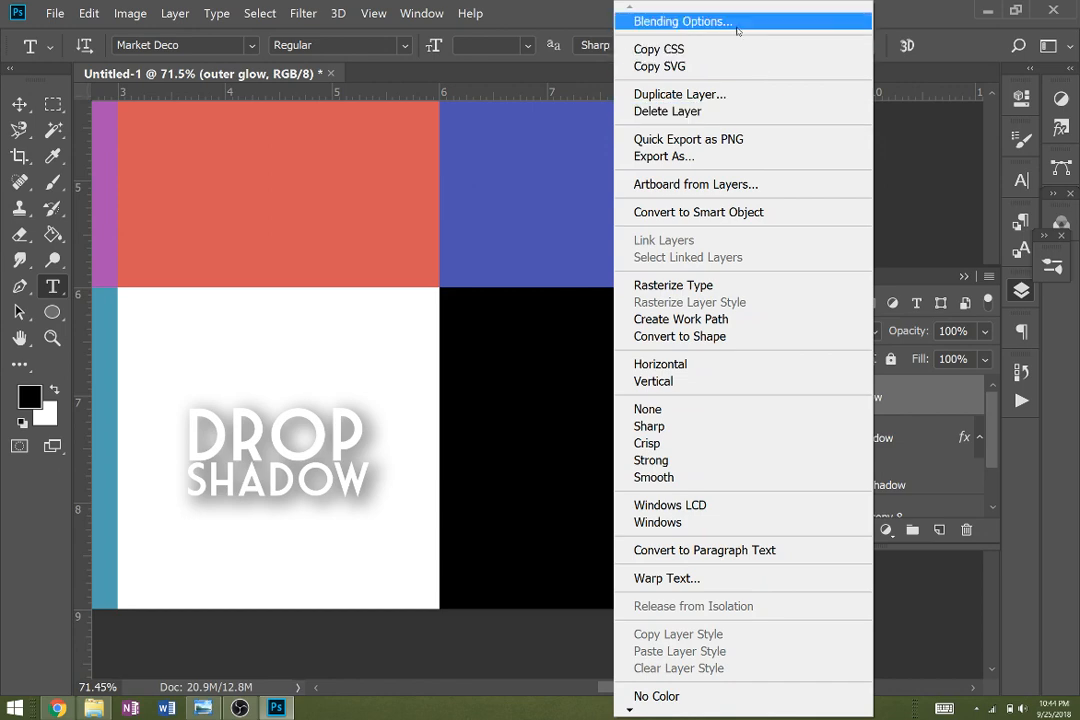
{"action": "left_click", "coordinate": [678, 21]}
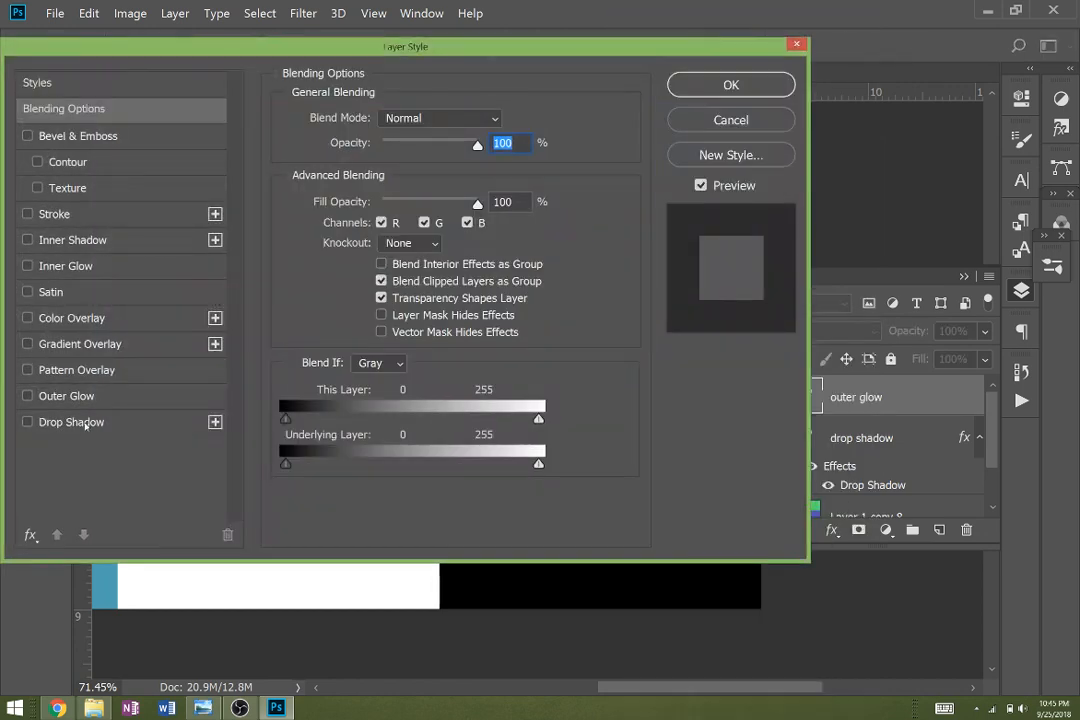
{"action": "left_click", "coordinate": [80, 397]}
{"action": "left_click_drag", "start_coordinate": [409, 52], "coordinate": [105, 100]}
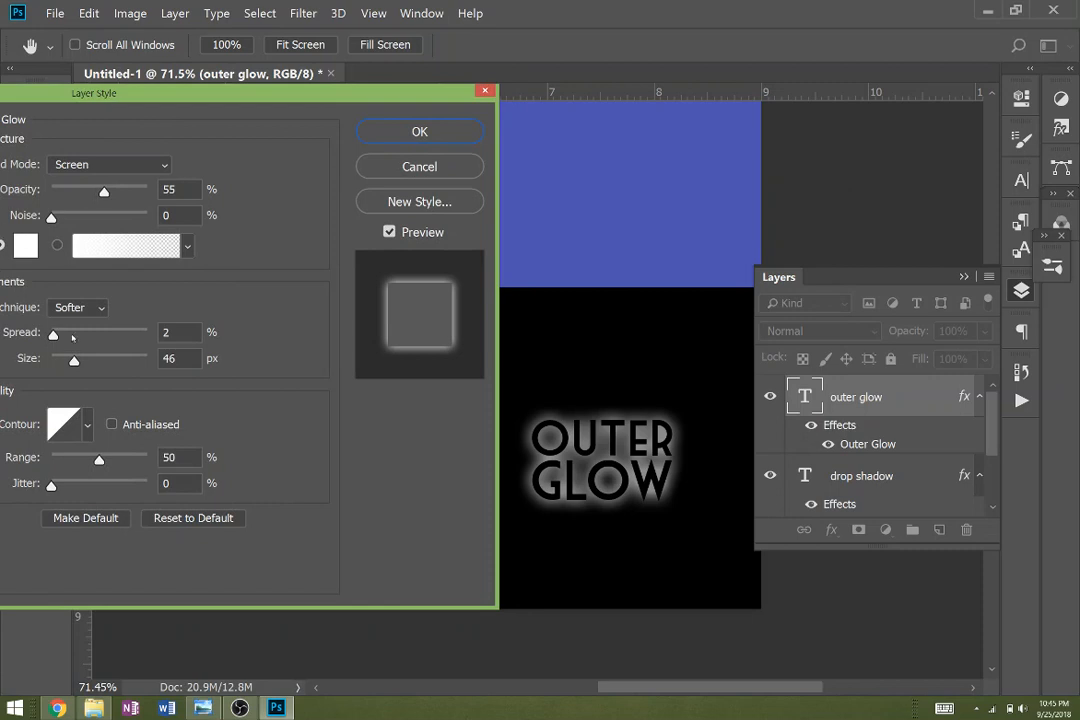
Set the outer glow's spread to 5%, its noise to 9% and its opacity to 38%
{"action": "left_click_drag", "start_coordinate": [75, 362], "coordinate": [56, 335]}
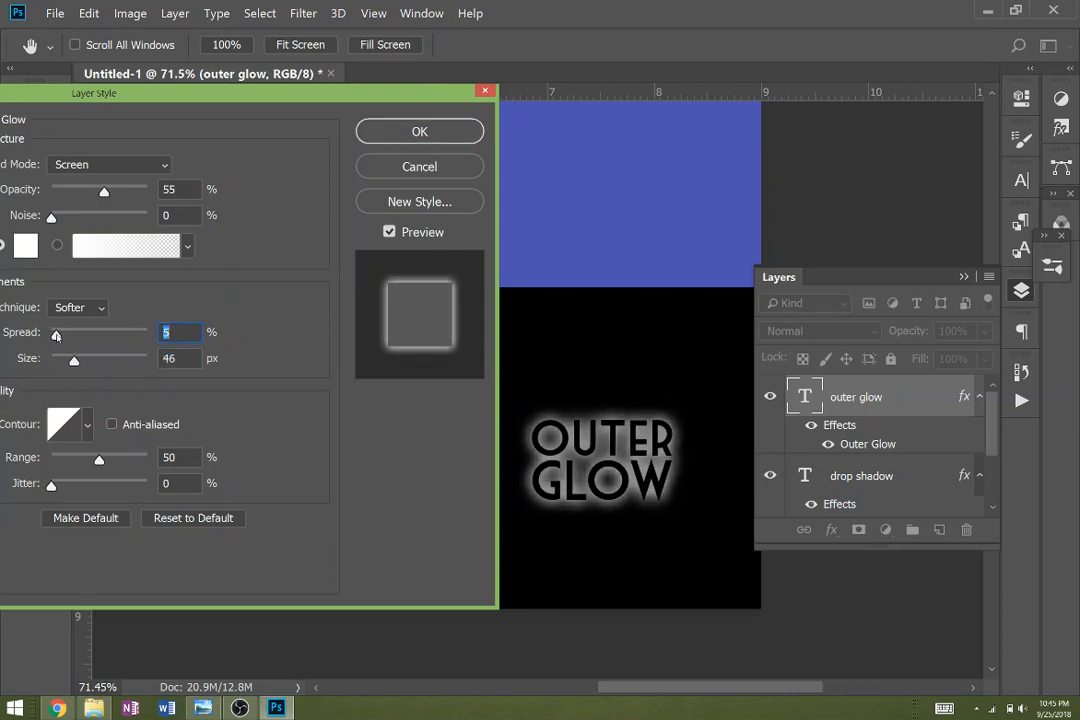
{"action": "left_click", "coordinate": [103, 191]}
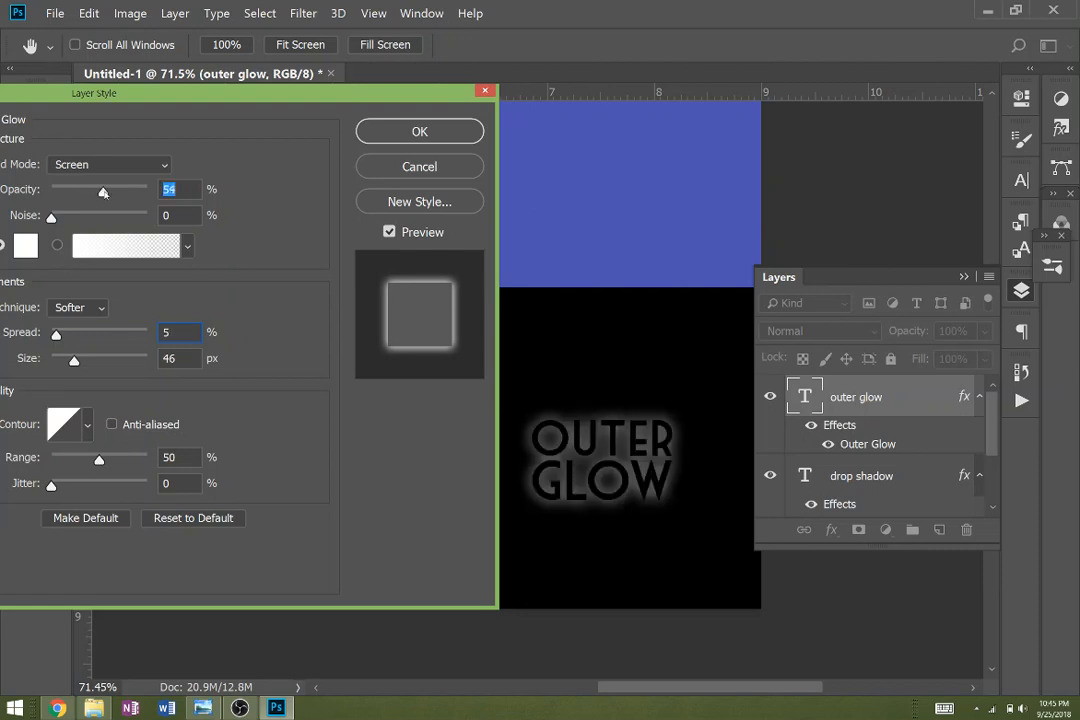
{"action": "mouse_move", "coordinate": [52, 219]}
{"action": "left_mouse_down"}
{"action": "mouse_move", "coordinate": [110, 218]}
{"action": "mouse_move", "coordinate": [60, 219]}
{"action": "left_mouse_up"}
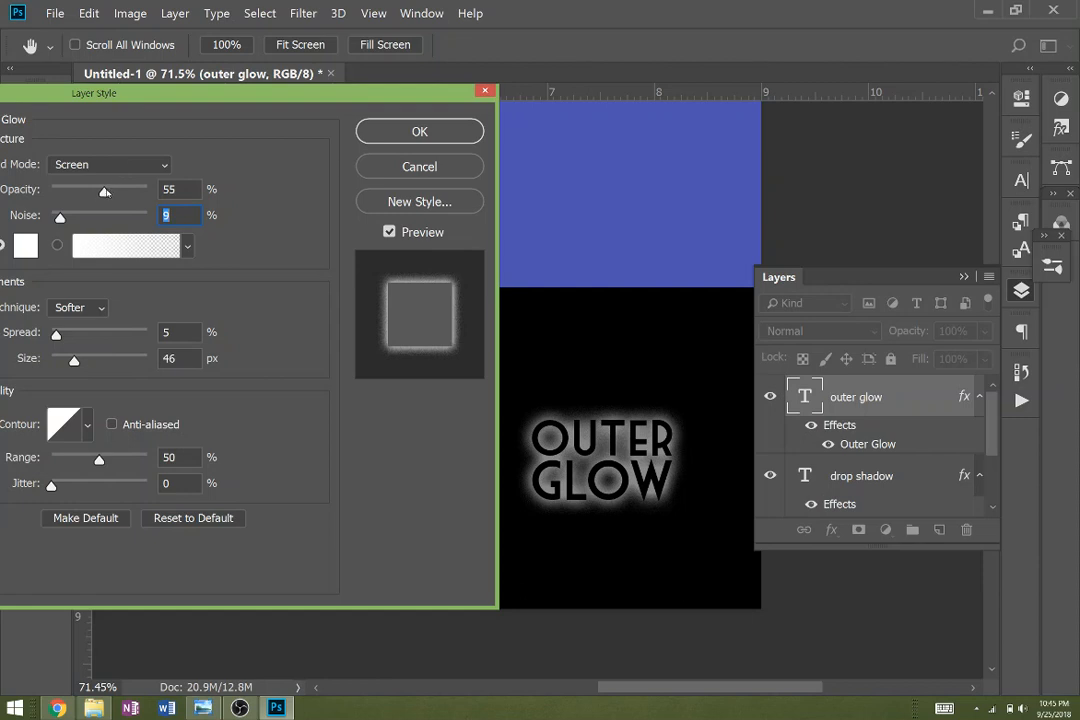
{"action": "mouse_move", "coordinate": [104, 191]}
{"action": "left_mouse_down"}
{"action": "mouse_move", "coordinate": [150, 191]}
{"action": "mouse_move", "coordinate": [88, 203]}
{"action": "left_mouse_up"}
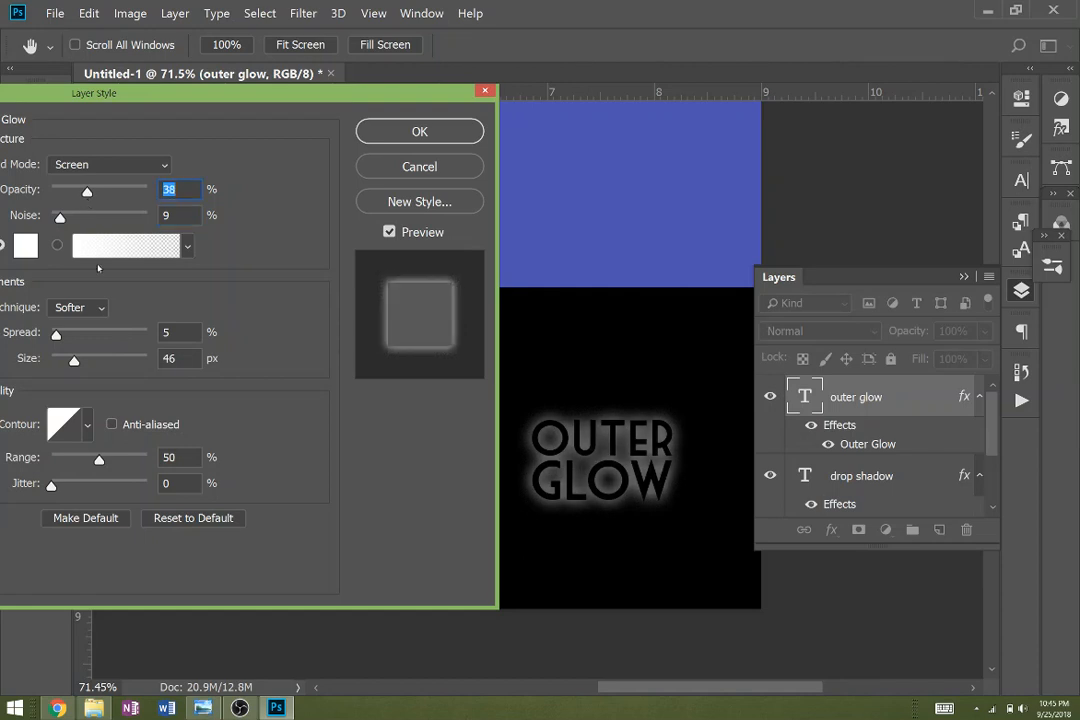
Try the Normal, Multiply and Overlay blend modes on the outer glow of the OUTER GLOW text
{"action": "left_click_drag", "start_coordinate": [134, 108], "coordinate": [180, 97]}
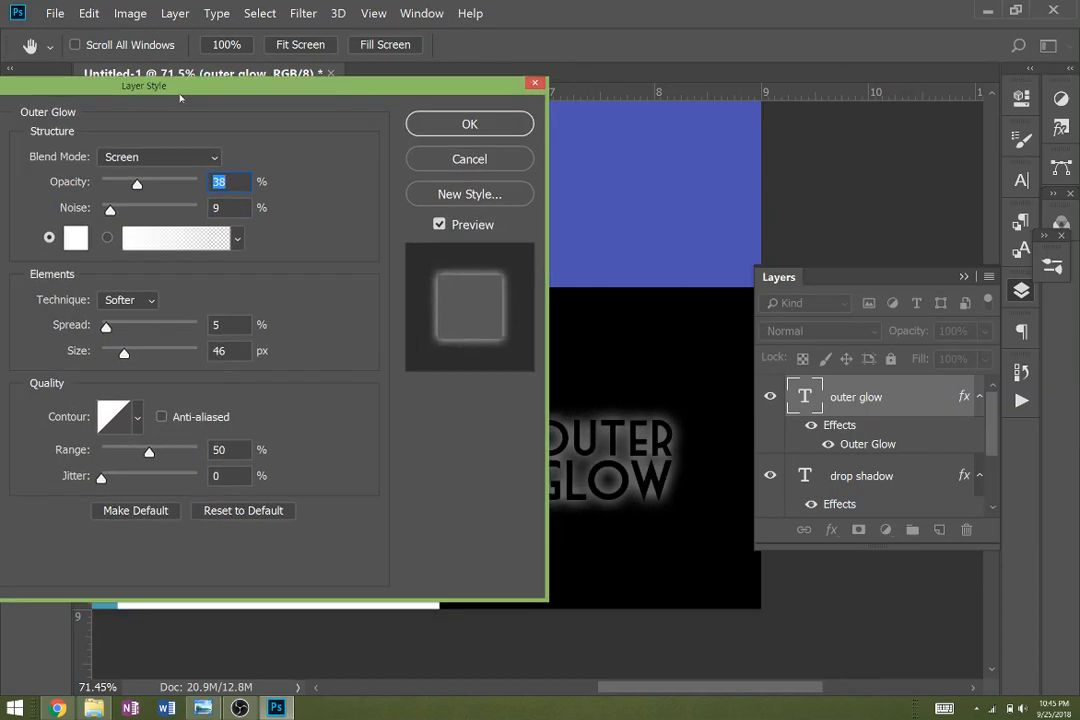
{"action": "left_click", "coordinate": [140, 157]}
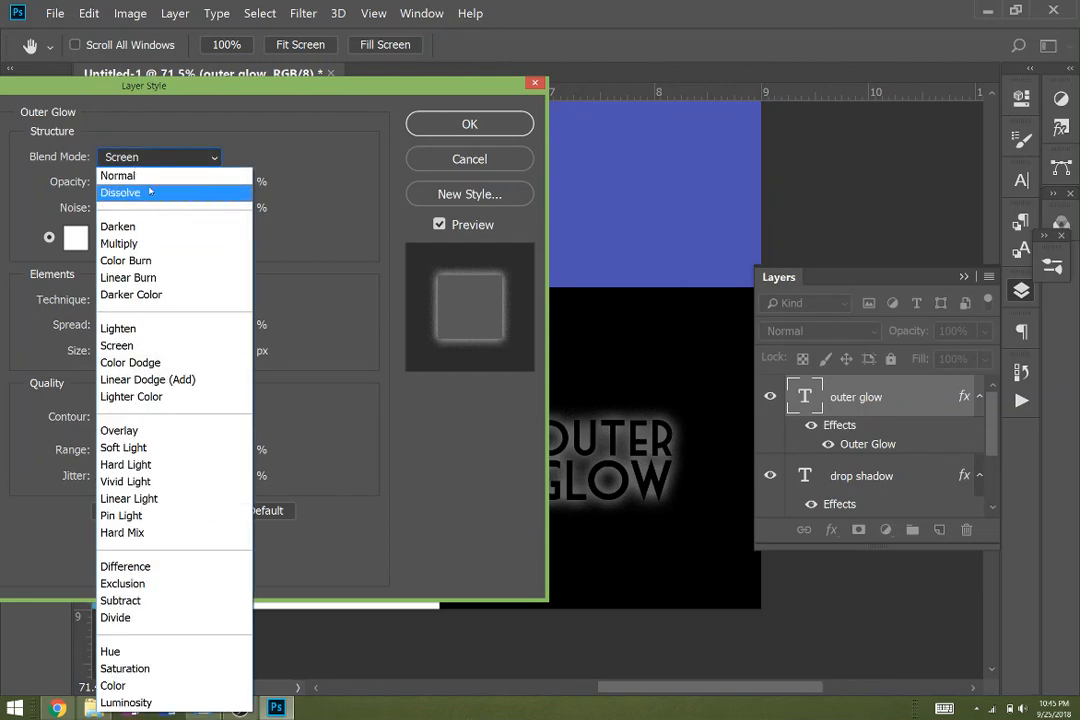
{"action": "left_click", "coordinate": [148, 178]}
{"action": "left_click", "coordinate": [124, 153]}
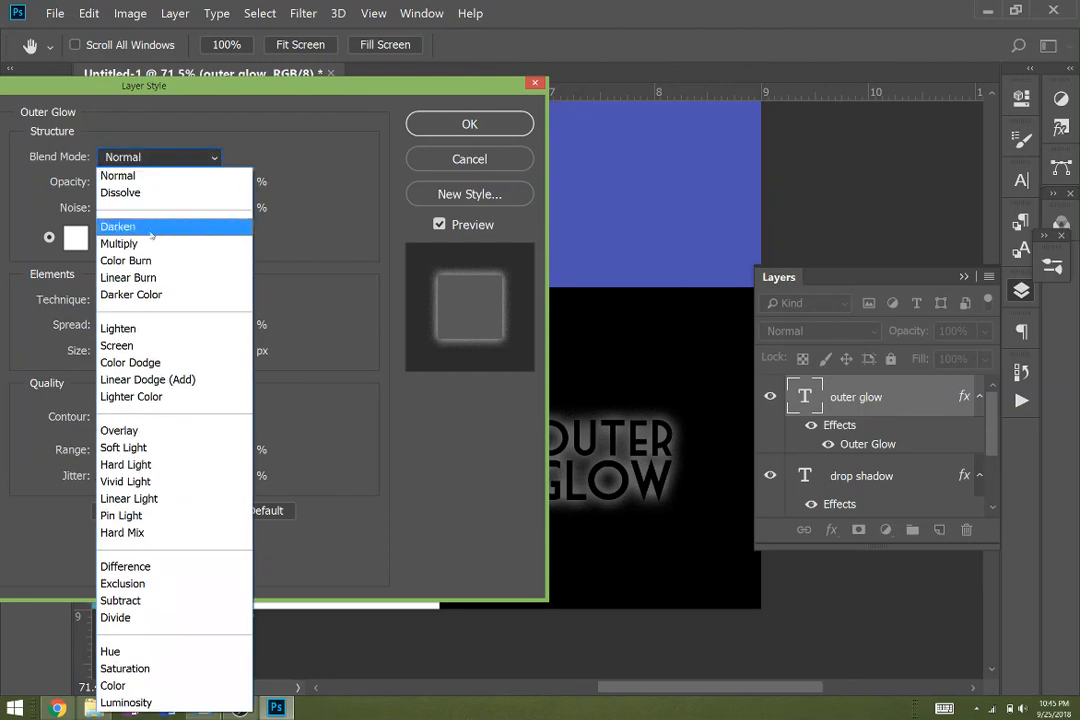
{"action": "left_click", "coordinate": [140, 243]}
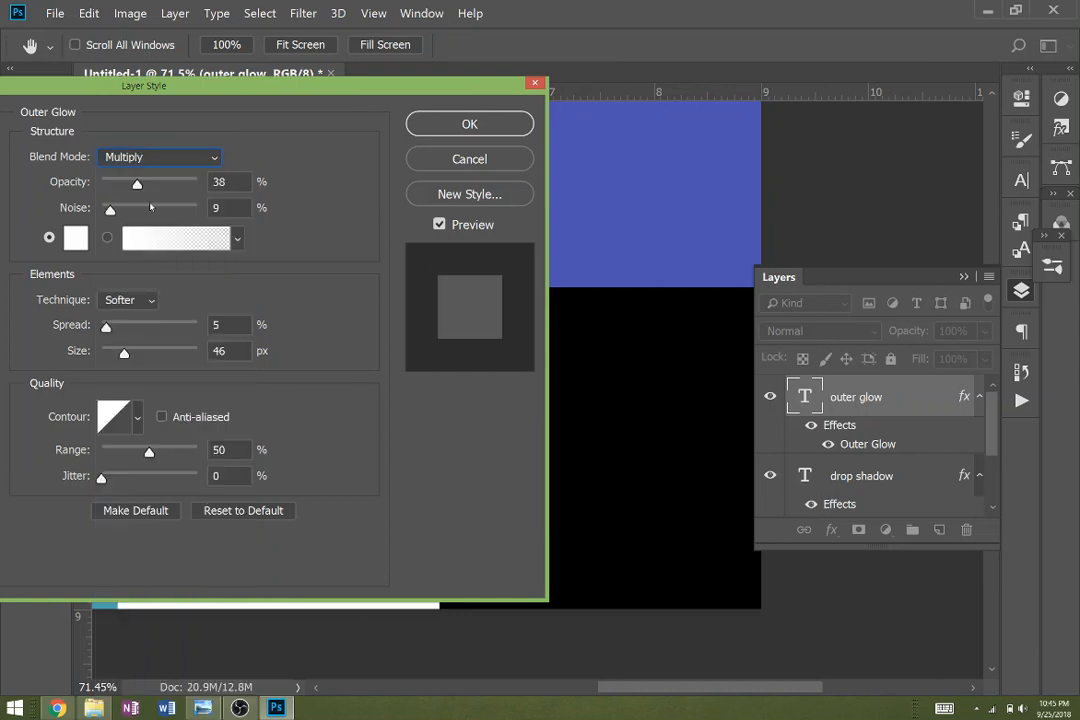
{"action": "left_click", "coordinate": [128, 155]}
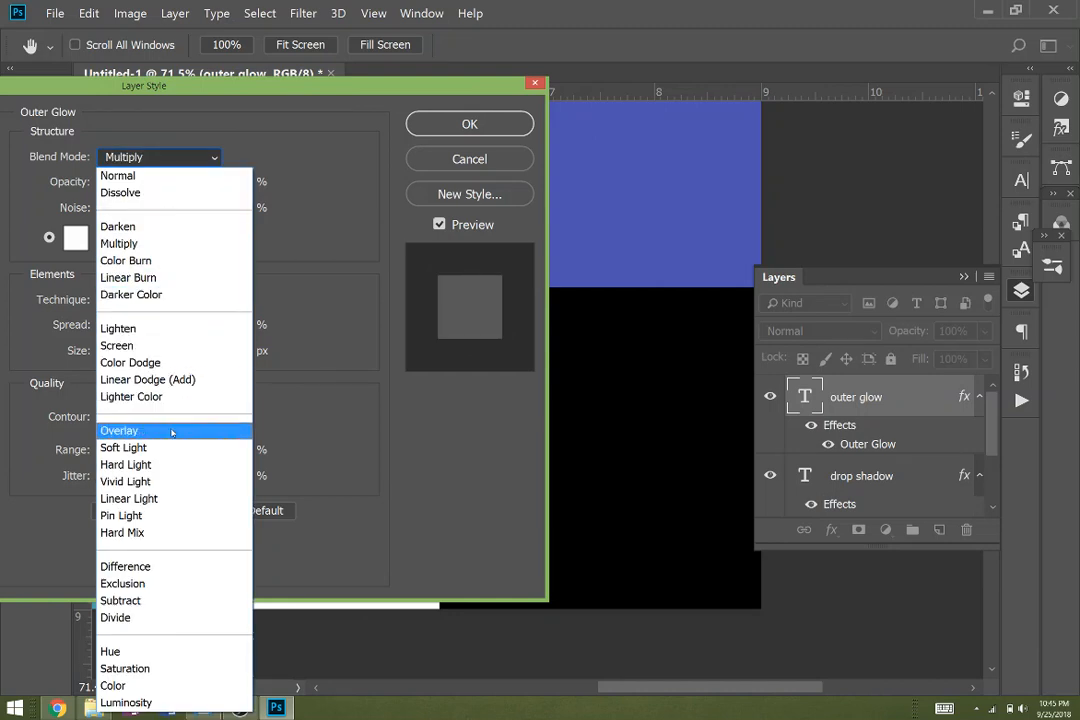
{"action": "left_click", "coordinate": [171, 429]}
Set the outer glow's blend mode to Screen and apply the layer style
{"action": "left_click", "coordinate": [171, 150]}
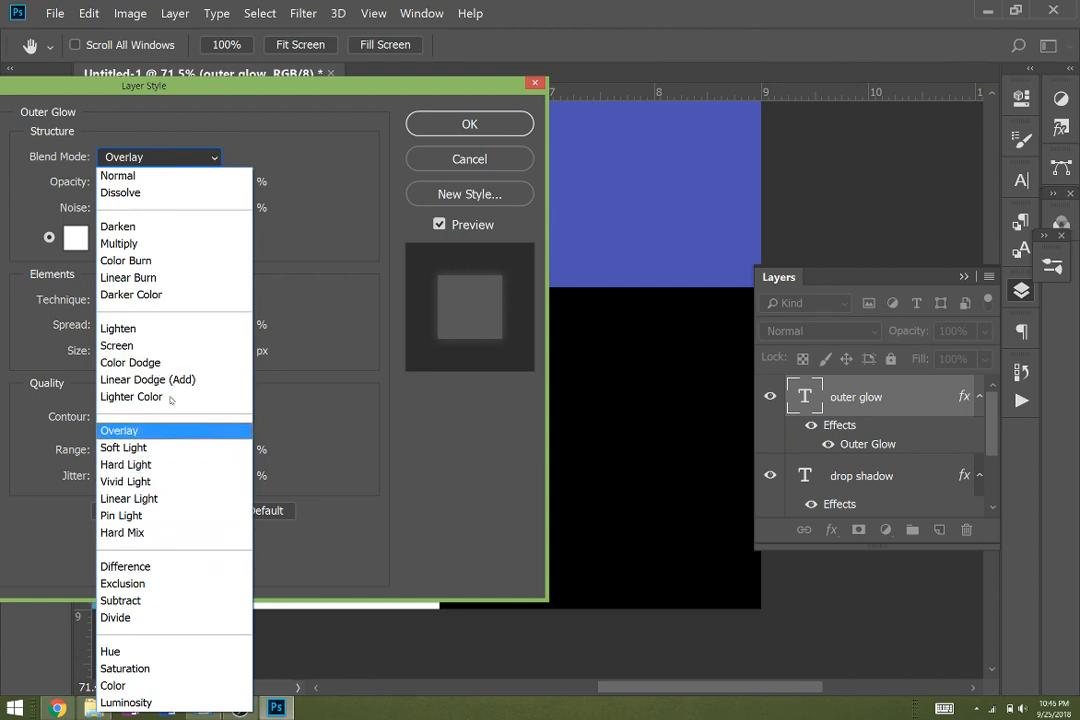
{"action": "left_click", "coordinate": [170, 346]}
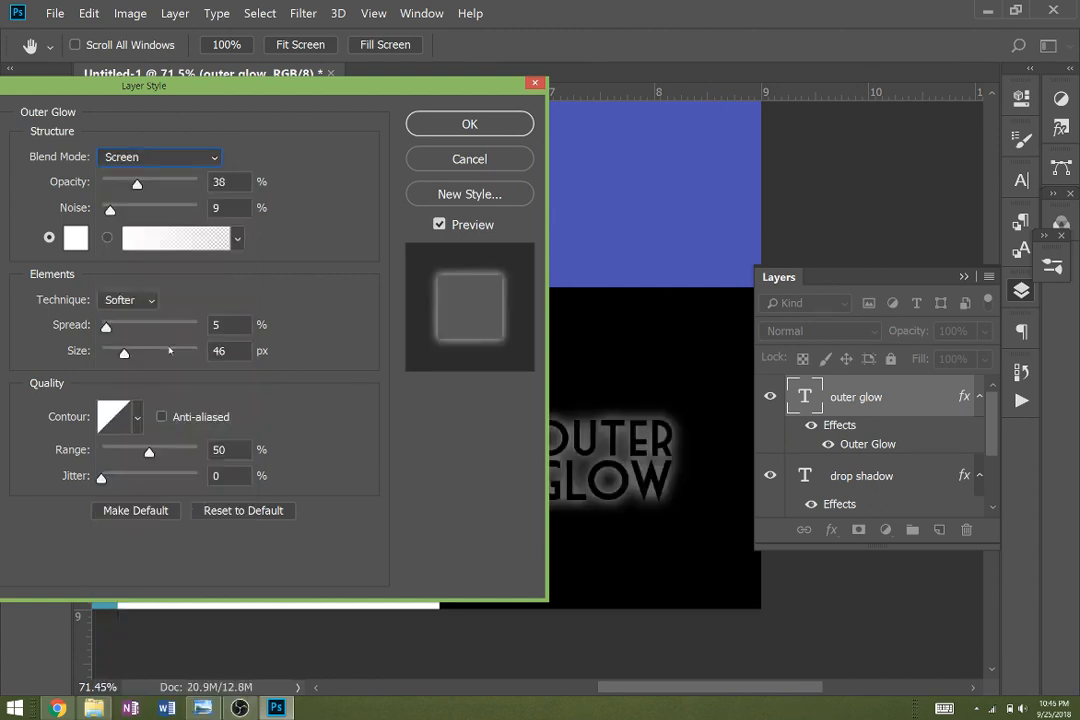
{"action": "left_click", "coordinate": [497, 124]}
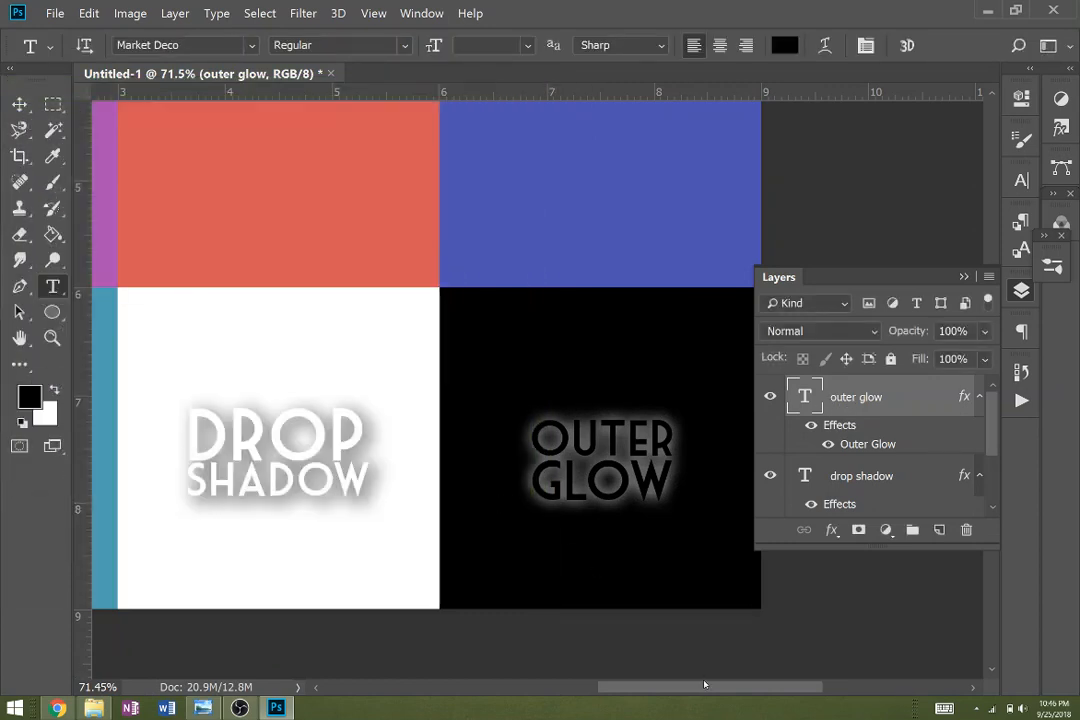
{"action": "left_click_drag", "start_coordinate": [732, 688], "coordinate": [562, 688]}
{"action": "scroll", "coordinate": [576, 482], "scroll_direction": "up", "scroll_amount": 8}
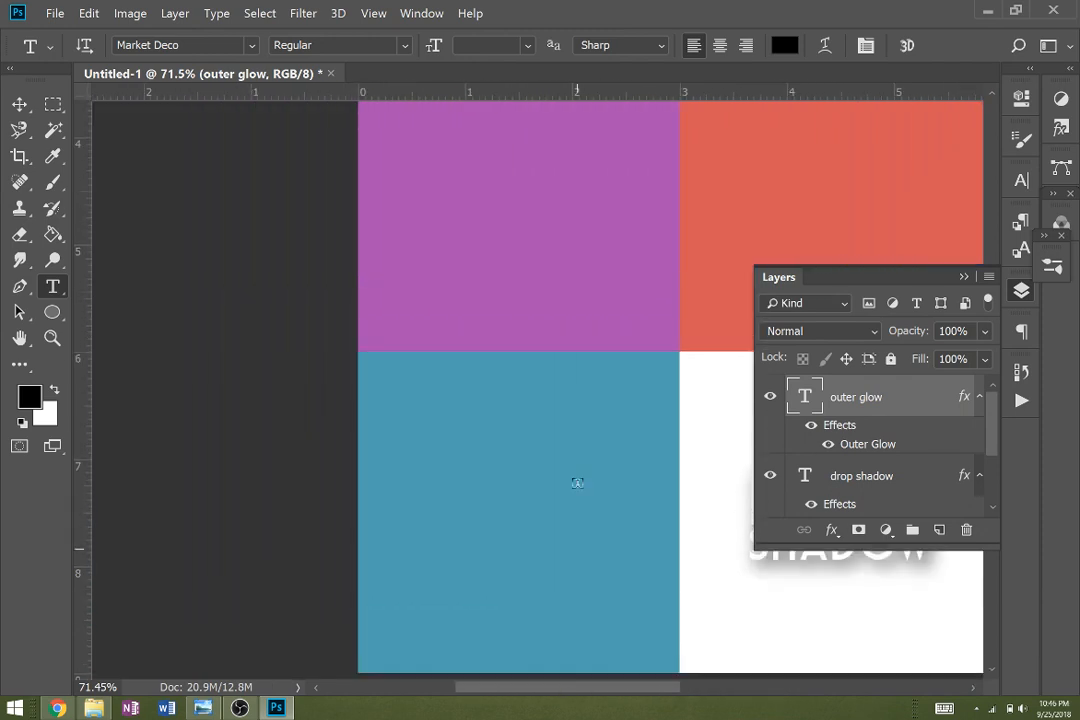
{"action": "scroll", "coordinate": [578, 501], "scroll_direction": "up", "scroll_amount": 2}
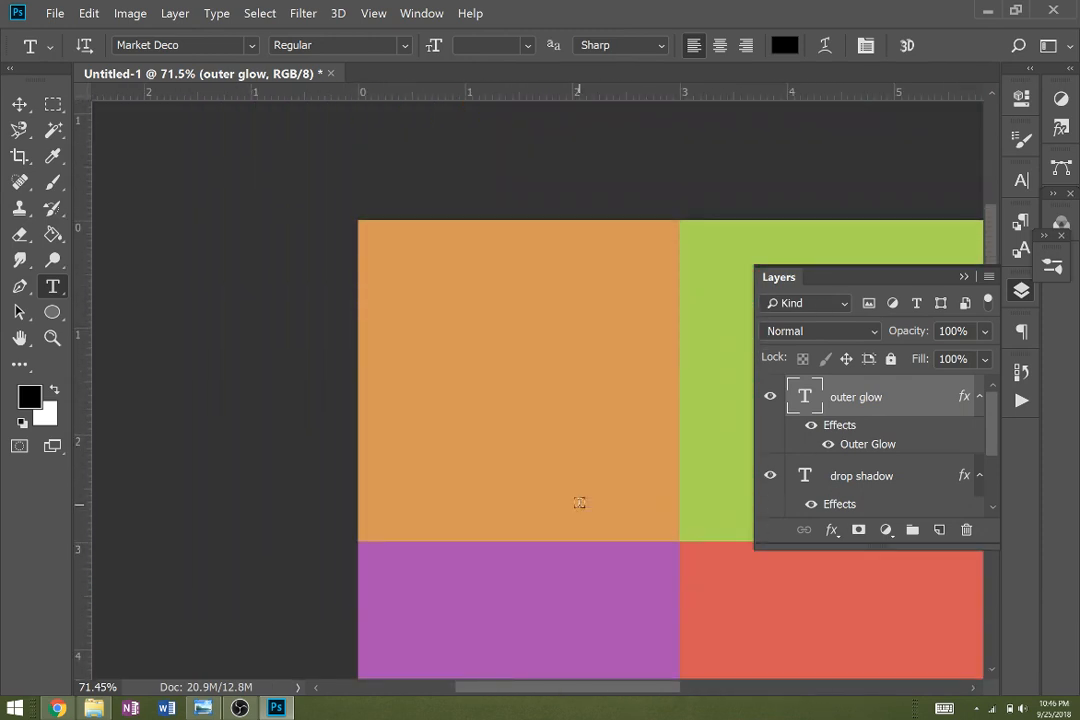
{"action": "left_click", "coordinate": [448, 357]}
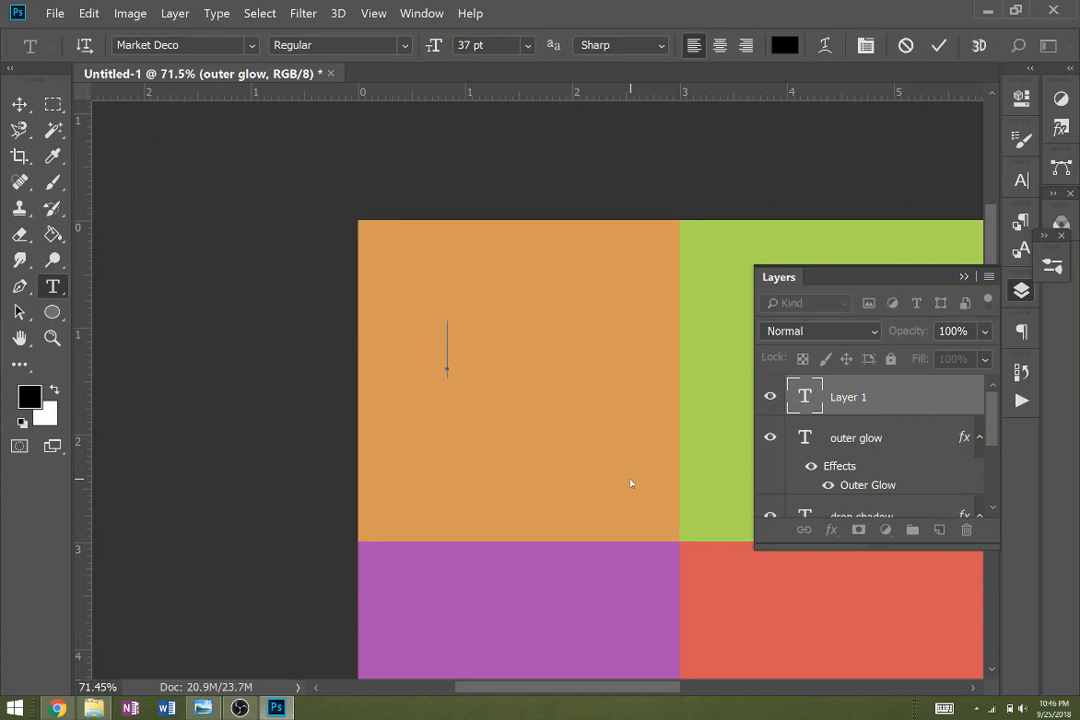
{"action": "type", "text": "C"}
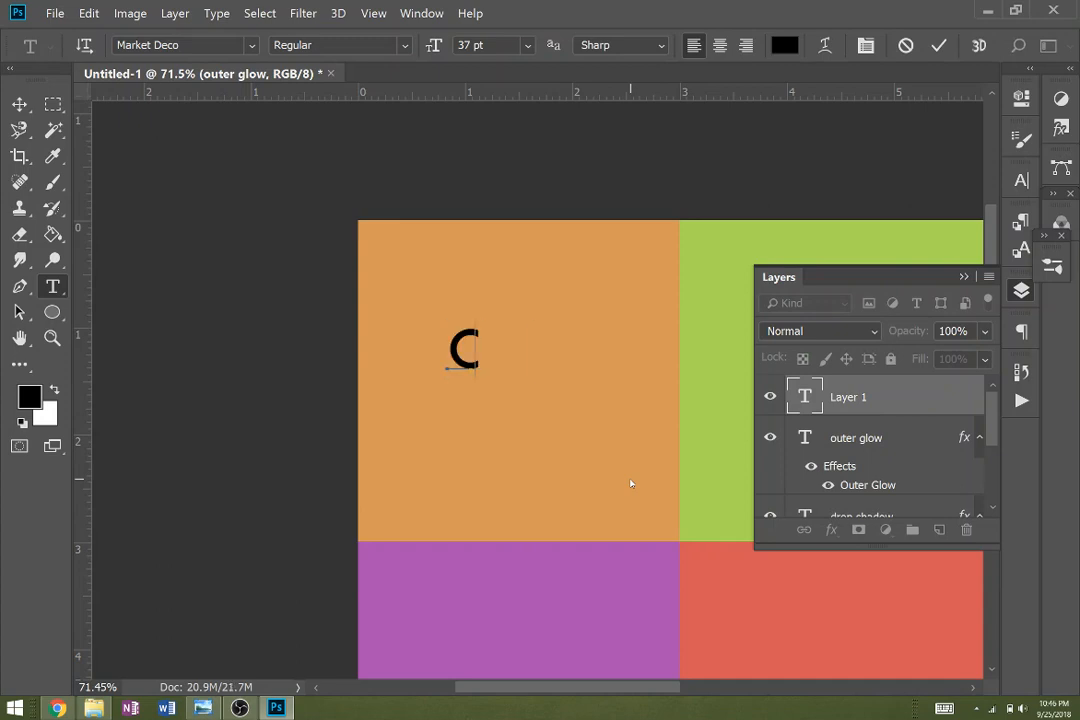
{"action": "type", "text": "TROKE"}
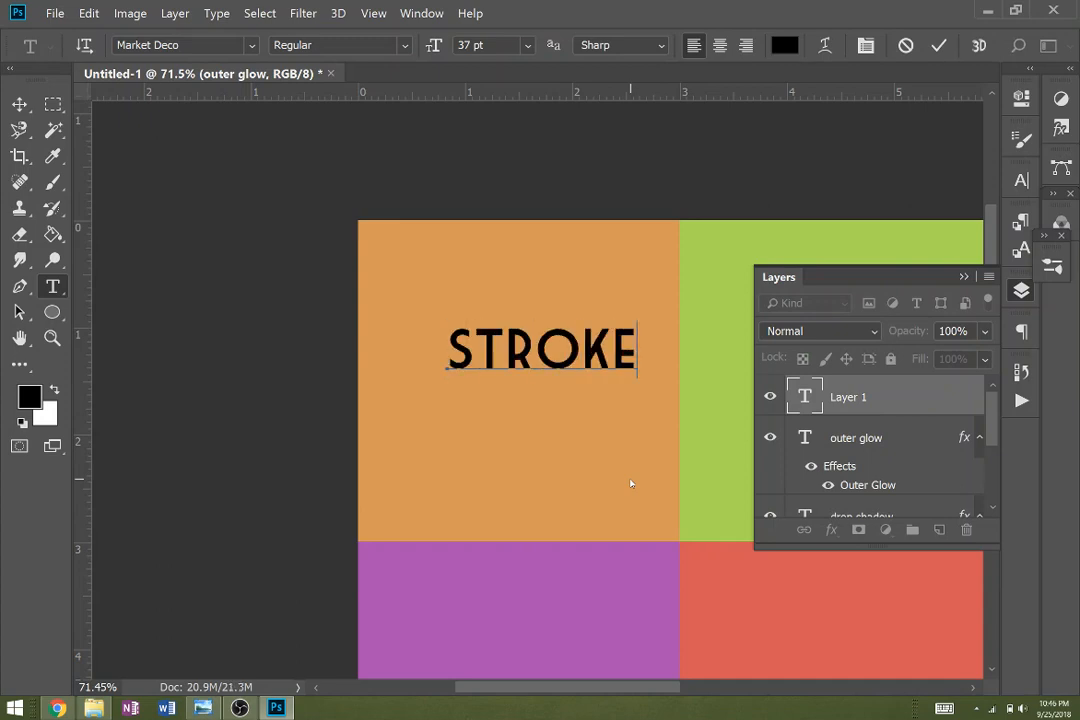
{"action": "type", "text": "v="}
{"action": "key", "text": "ctrl+Return"}
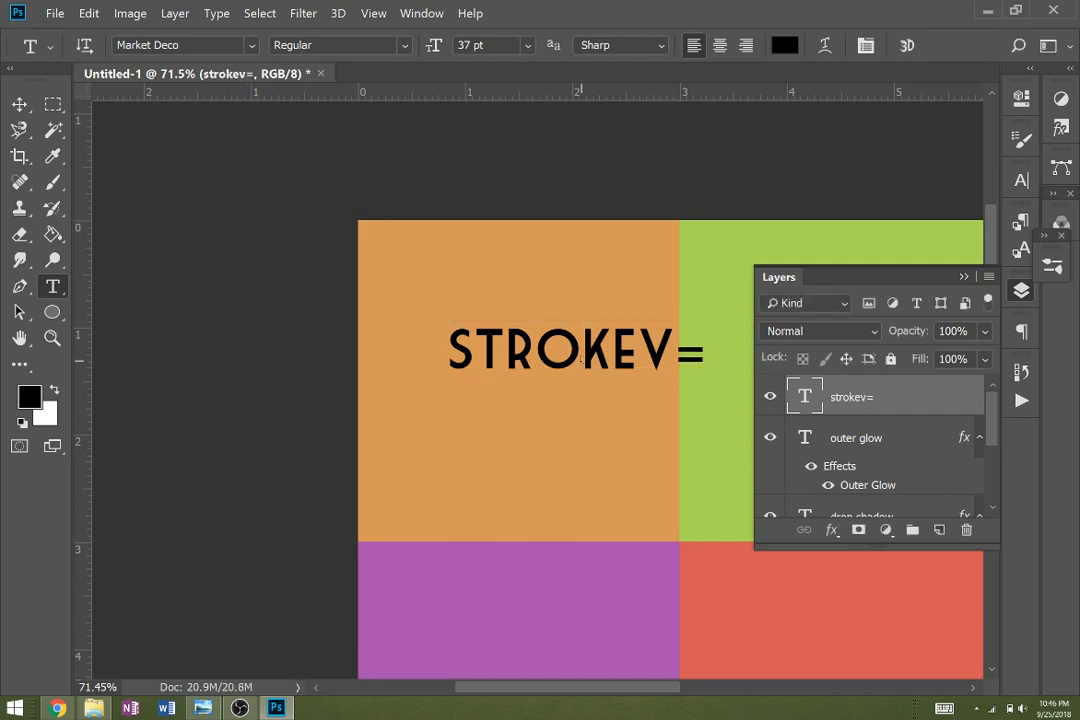
{"action": "key", "text": "Delete"}
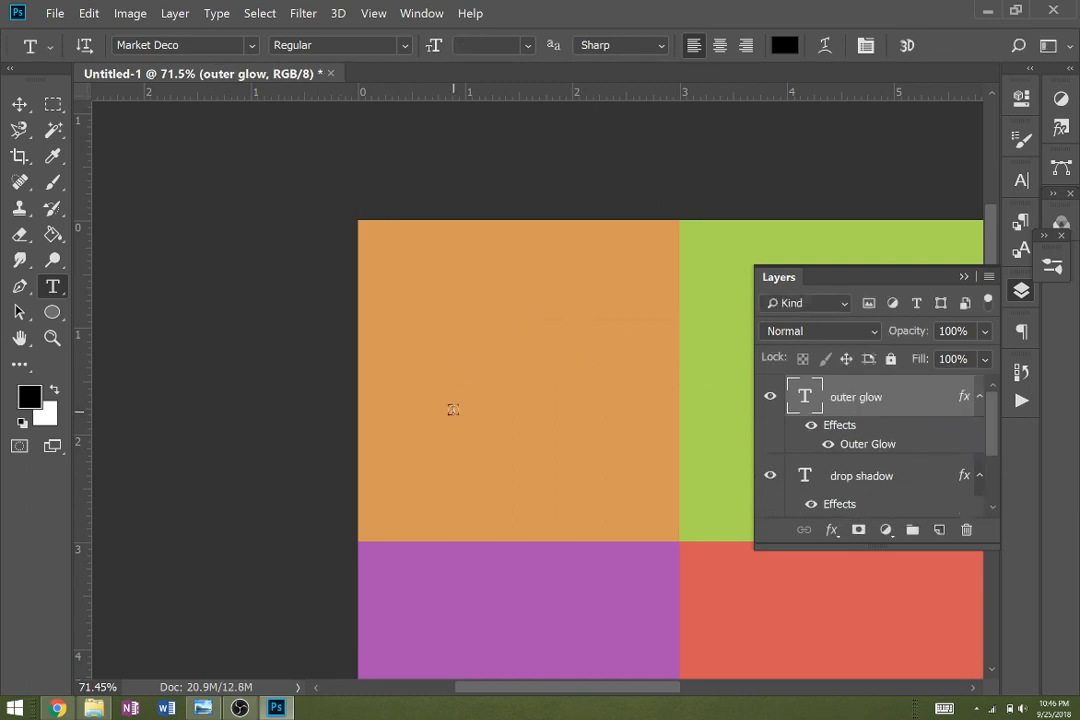
Add the text STROKE in black at 37 pt and move it to about the middle of the orange square
{"action": "left_click", "coordinate": [453, 410]}
{"action": "type", "text": "stroke"}
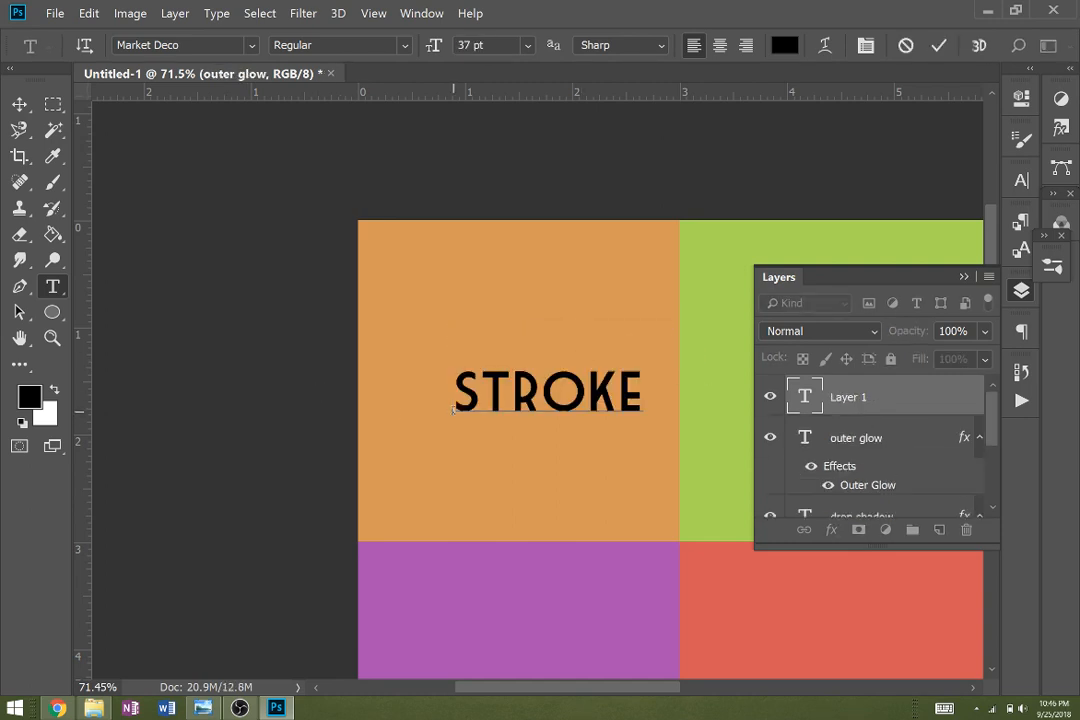
{"action": "key", "text": "ctrl+Return"}
{"action": "key", "text": "v"}
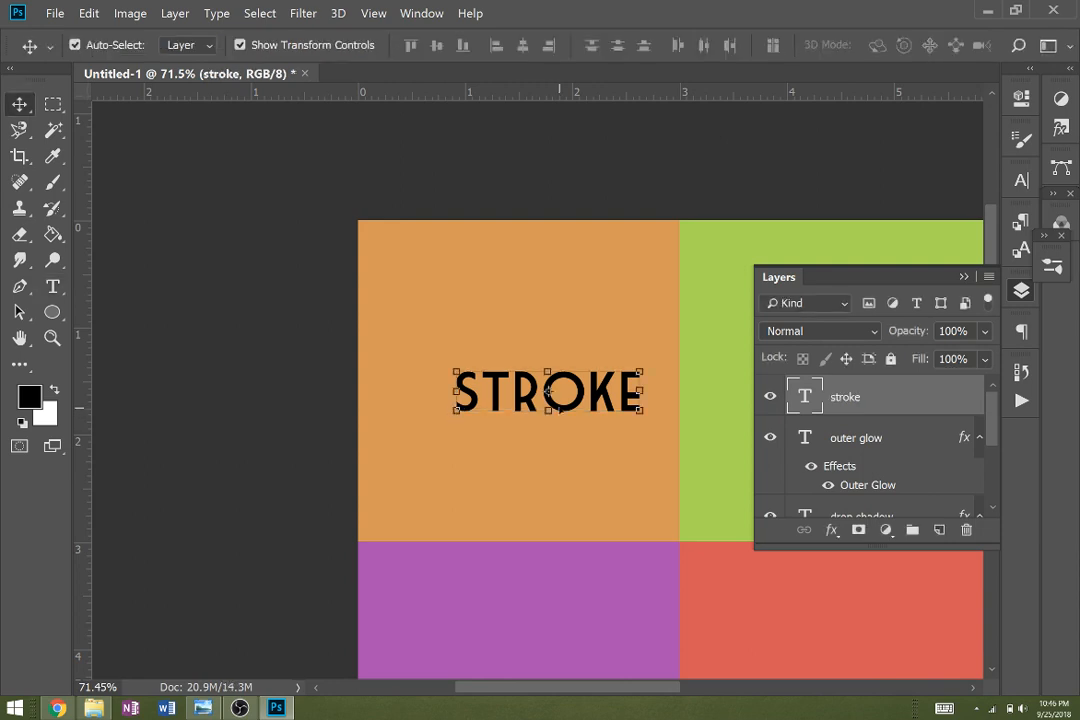
{"action": "left_click_drag", "start_coordinate": [548, 393], "coordinate": [522, 393]}
Recolor the STROKE text with the orange sampled from the square behind it
{"action": "key", "text": "t"}
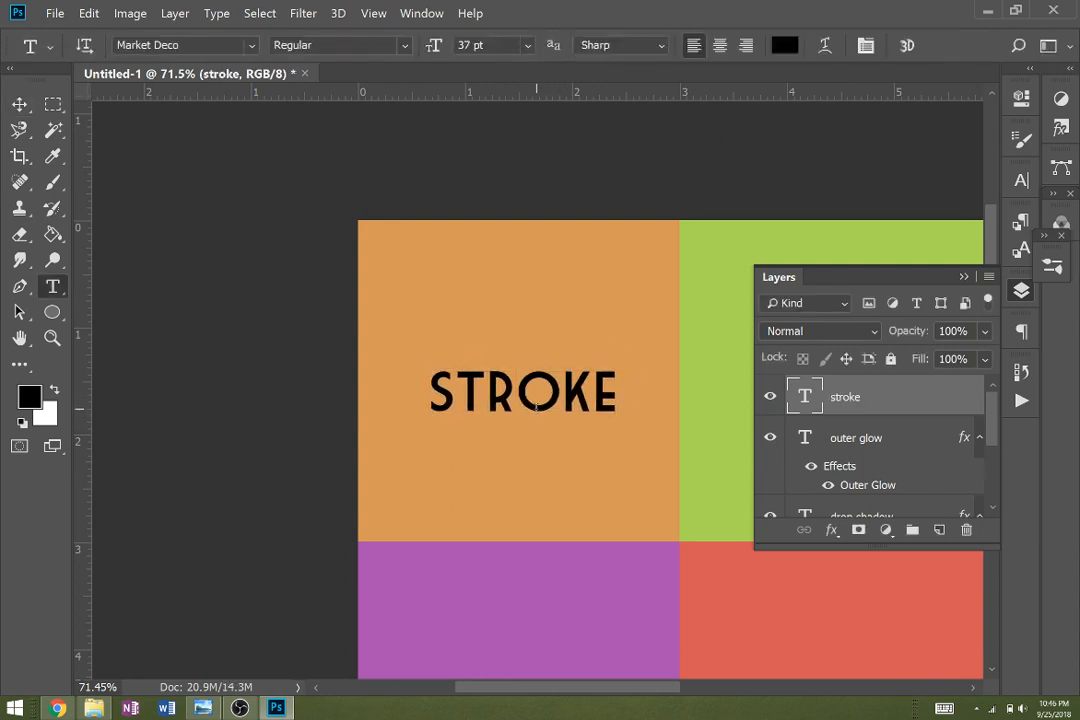
{"action": "double_click", "coordinate": [536, 405]}
{"action": "left_click", "coordinate": [785, 46]}
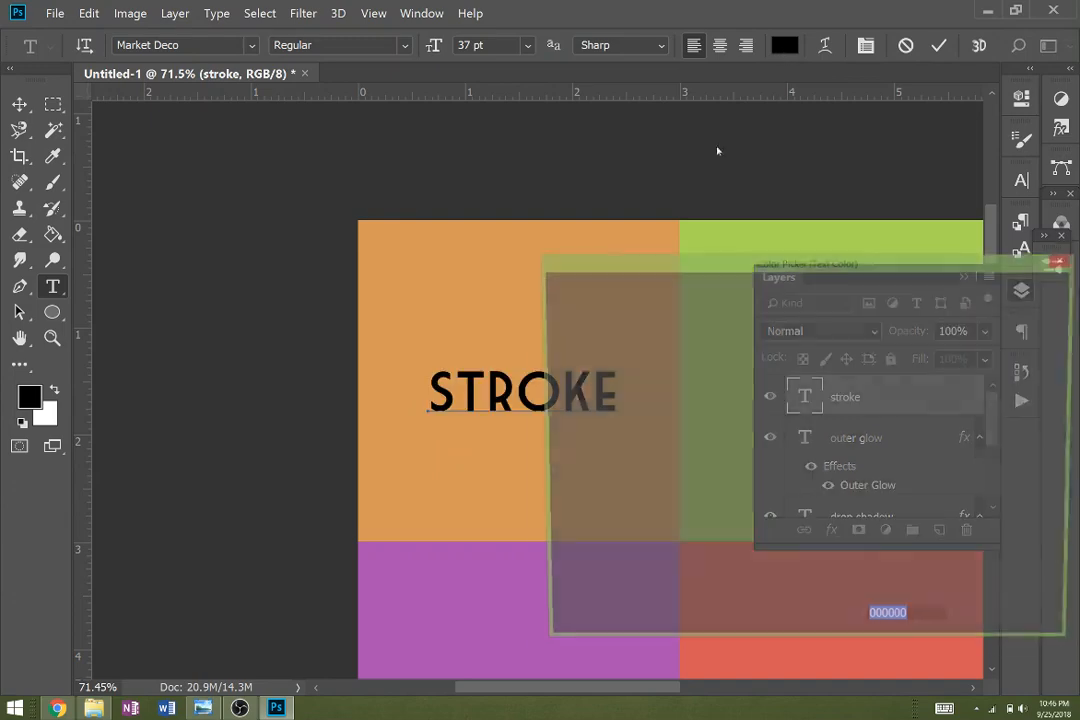
{"action": "left_click", "coordinate": [522, 291]}
{"action": "left_click", "coordinate": [1006, 295]}
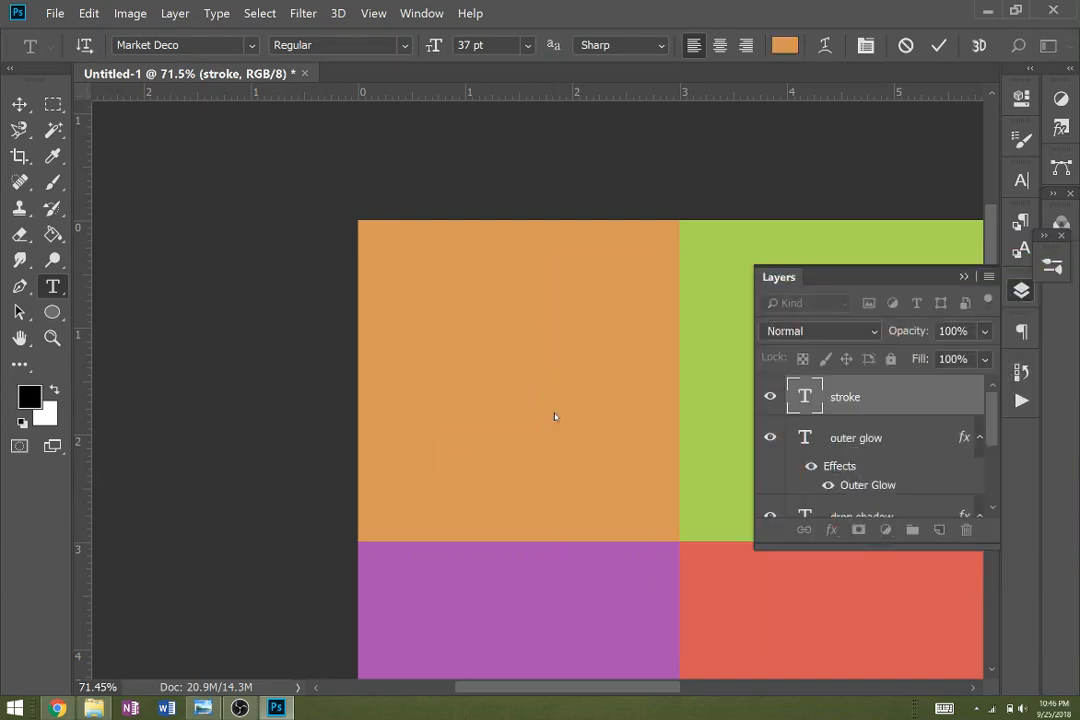
Add a Stroke effect to the stroke text layer, keeping the text in view beside the effect settings
{"action": "right_click", "coordinate": [862, 408]}
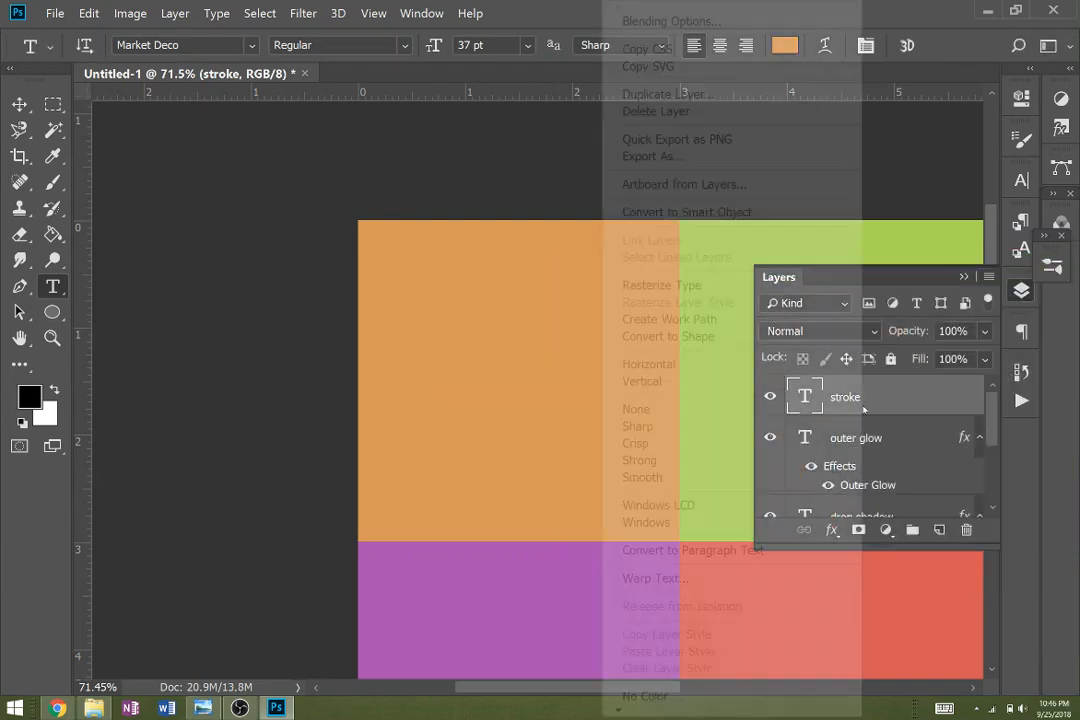
{"action": "left_click", "coordinate": [718, 22]}
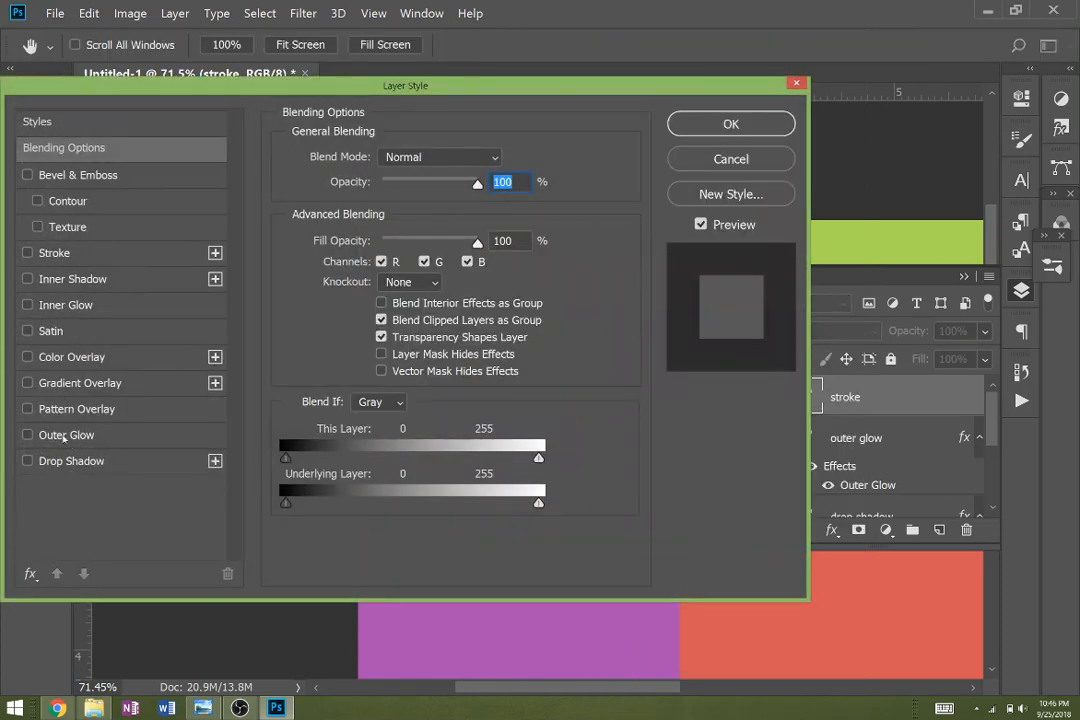
{"action": "left_click", "coordinate": [60, 254]}
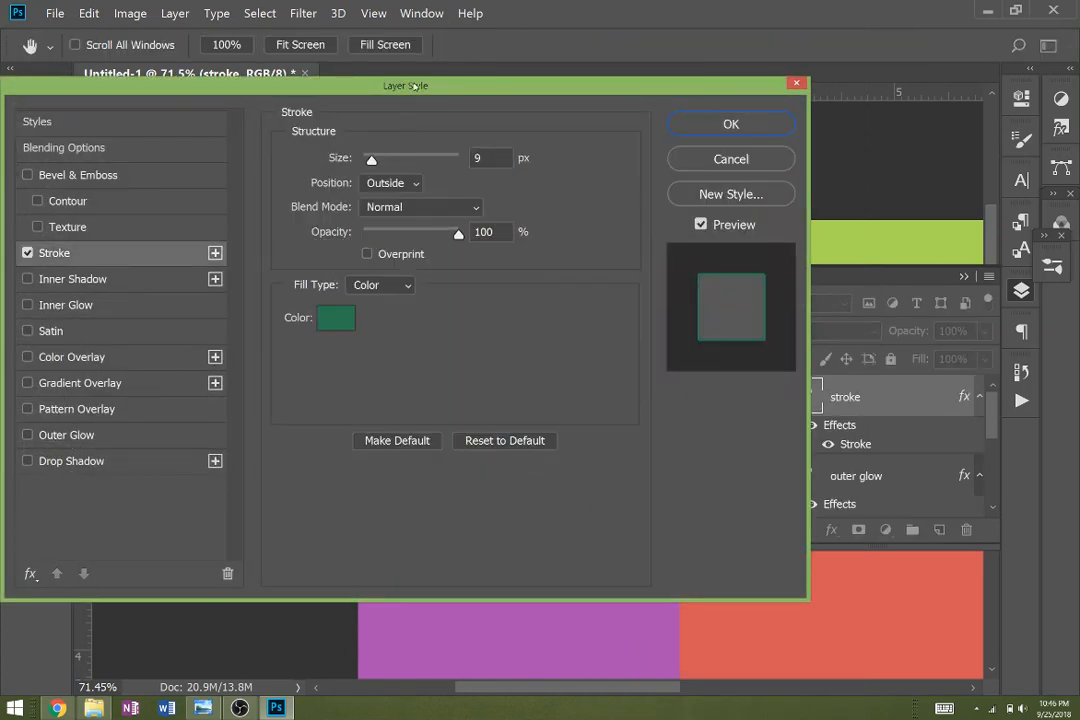
{"action": "mouse_move", "coordinate": [415, 88]}
{"action": "left_mouse_down"}
{"action": "mouse_move", "coordinate": [1050, 152]}
{"action": "mouse_move", "coordinate": [1078, 140]}
{"action": "mouse_move", "coordinate": [1062, 99]}
{"action": "left_mouse_up"}
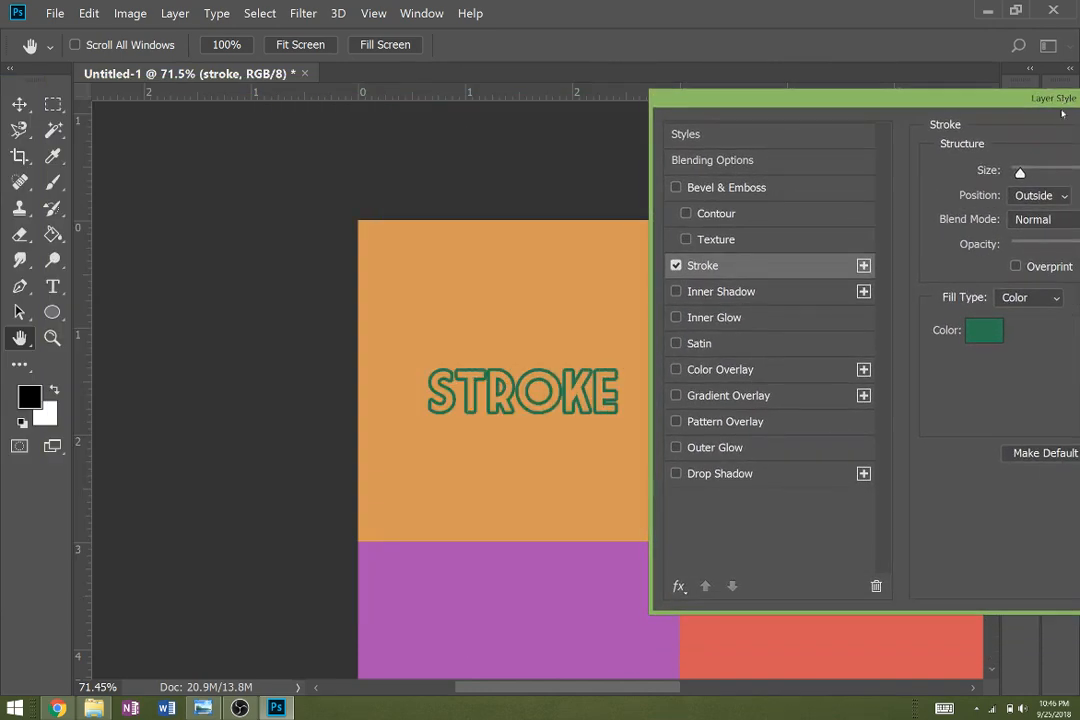
Try black as the color of the stroke around the STROKE text
{"action": "left_click", "coordinate": [983, 331]}
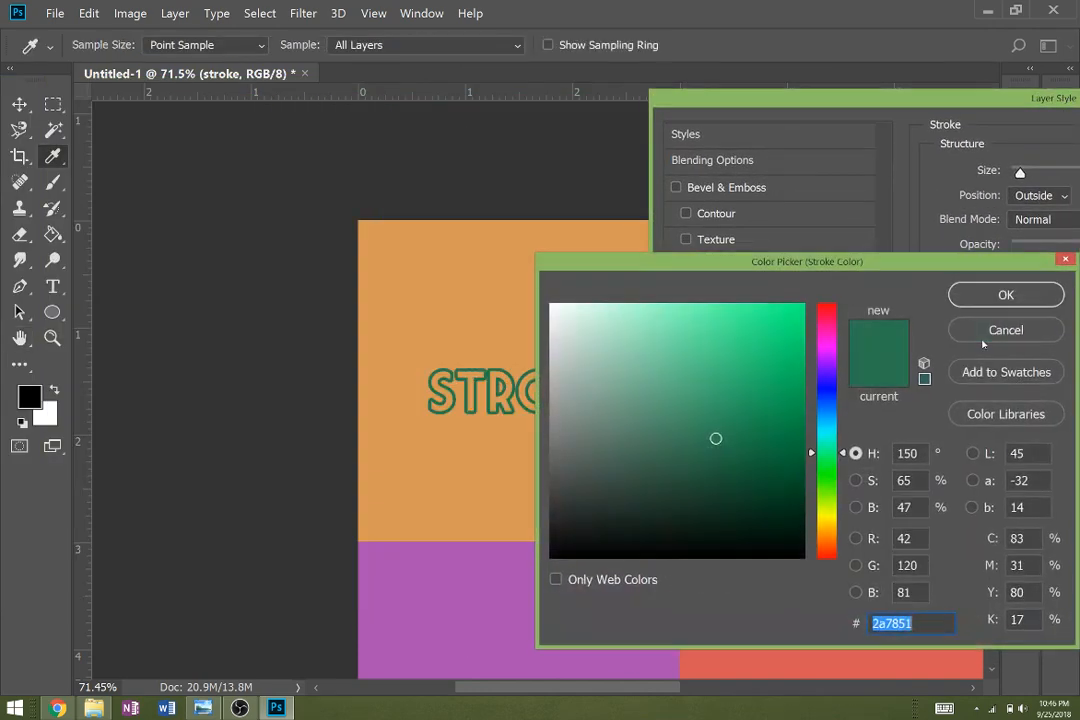
{"action": "left_click_drag", "start_coordinate": [788, 499], "coordinate": [803, 562]}
{"action": "left_click", "coordinate": [1006, 295]}
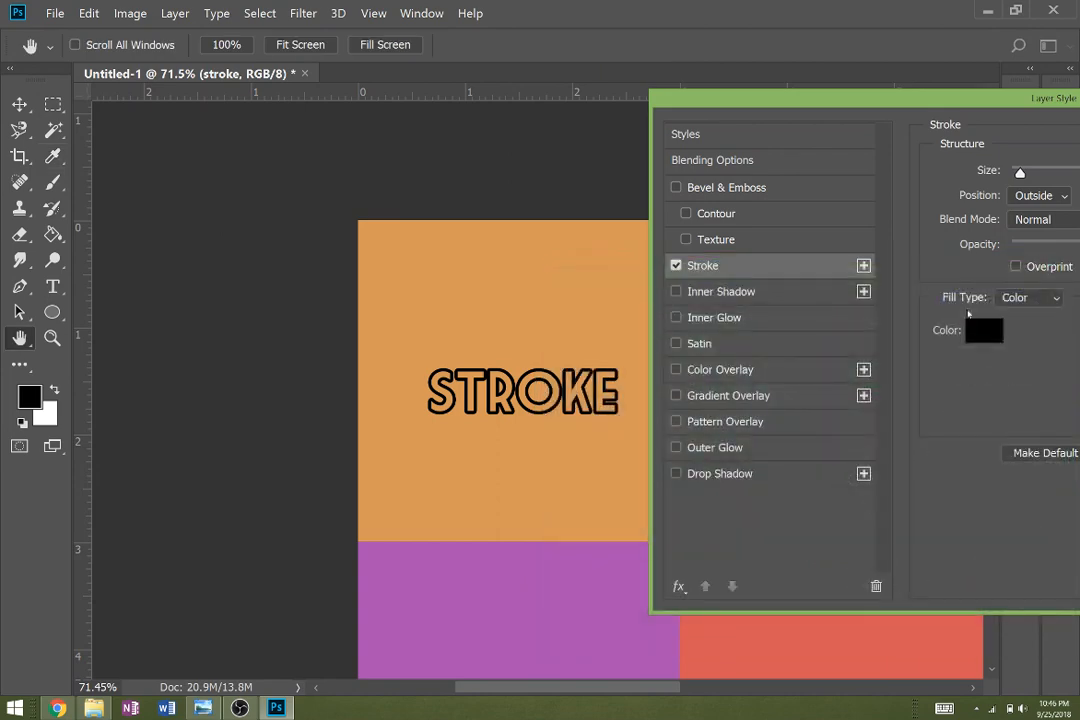
Set the color of the STROKE text's outline to white
{"action": "left_click", "coordinate": [978, 332]}
{"action": "mouse_move", "coordinate": [795, 408]}
{"action": "left_mouse_down"}
{"action": "mouse_move", "coordinate": [610, 313]}
{"action": "mouse_move", "coordinate": [549, 302]}
{"action": "left_mouse_up"}
{"action": "left_click", "coordinate": [990, 302]}
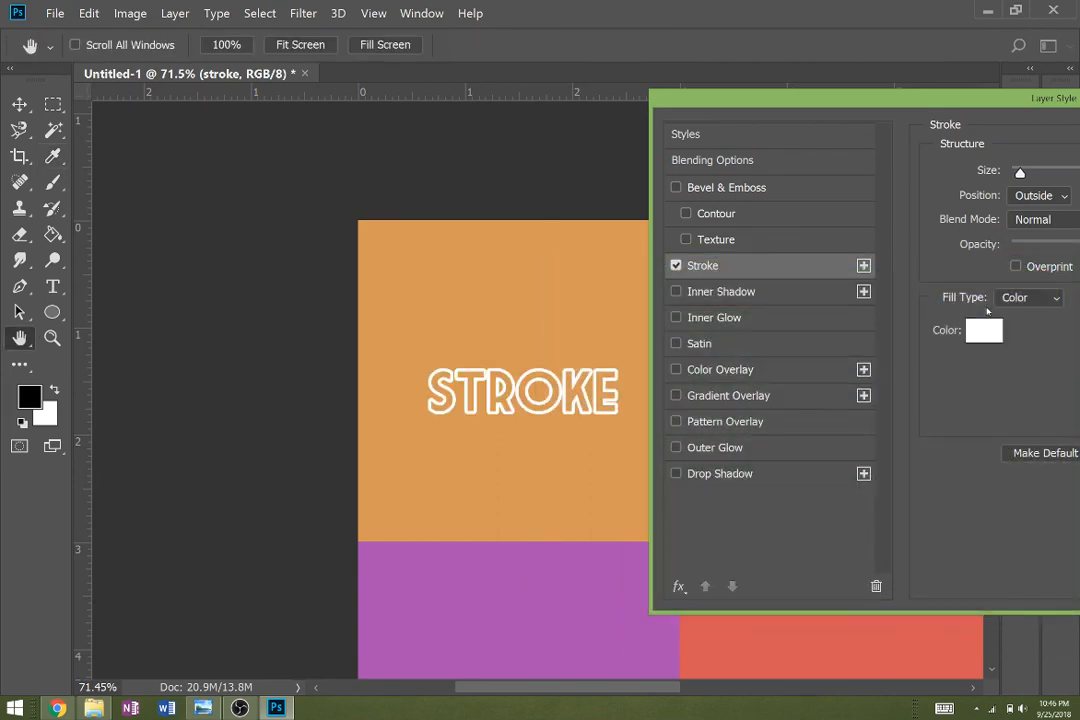
Reduce the stroke size to 4 px, with the text uncovered beside the effect settings
{"action": "left_click_drag", "start_coordinate": [995, 100], "coordinate": [191, 62]}
{"action": "left_click", "coordinate": [621, 699]}
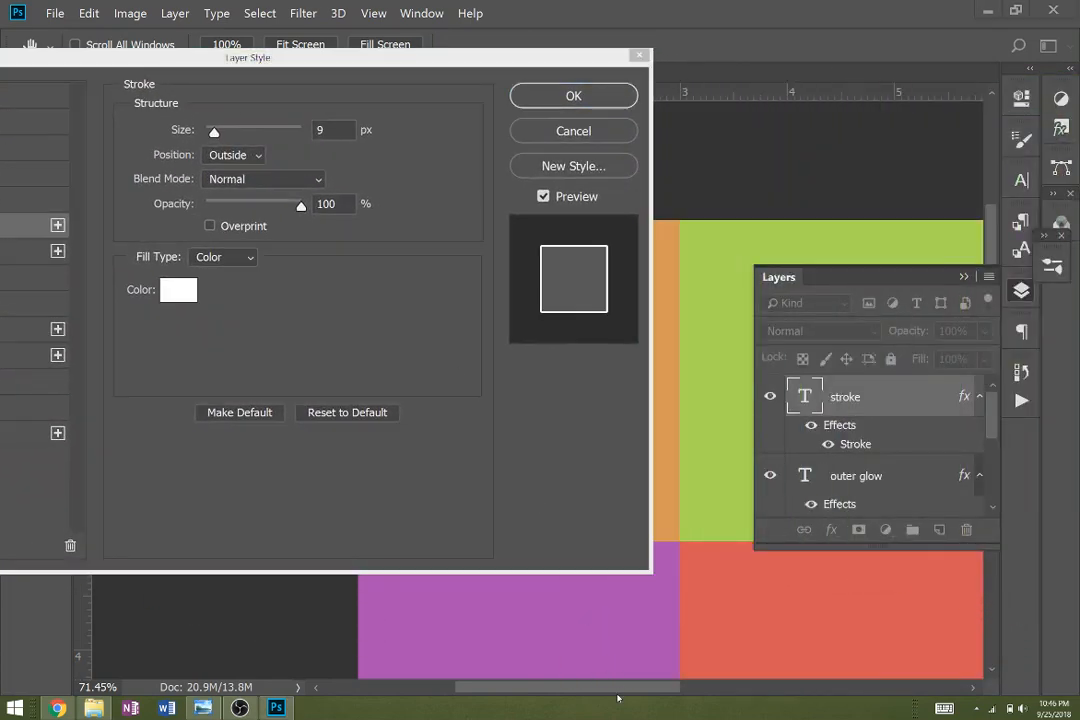
{"action": "left_click", "coordinate": [587, 689]}
{"action": "left_click_drag", "start_coordinate": [569, 687], "coordinate": [504, 693]}
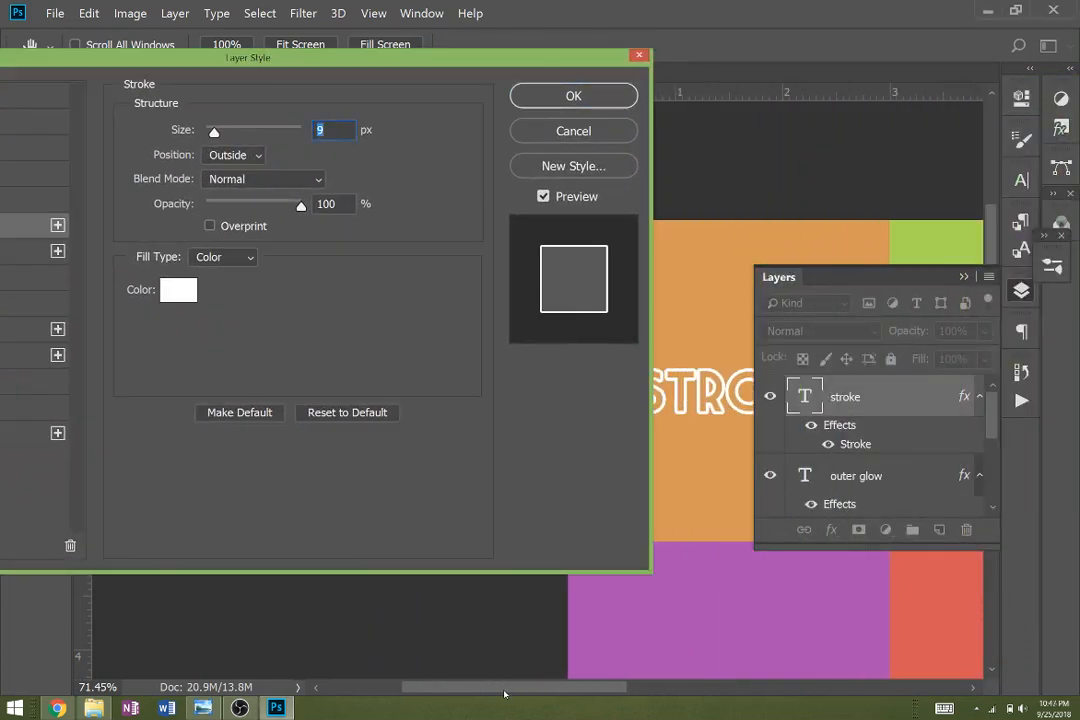
{"action": "left_click", "coordinate": [961, 277]}
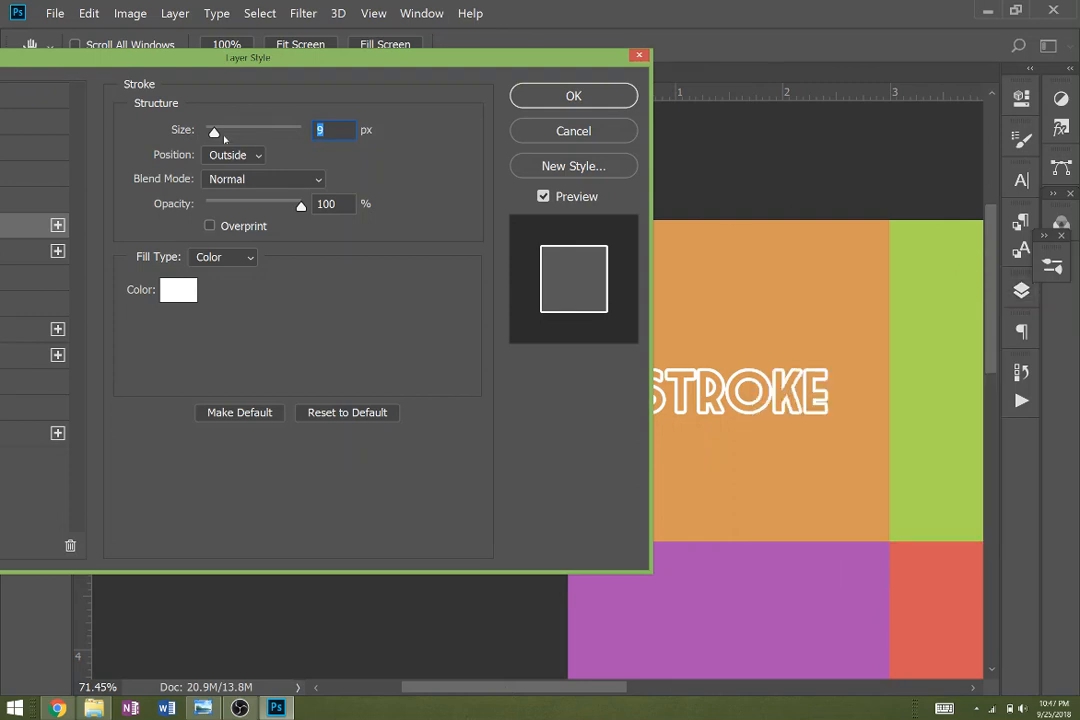
{"action": "left_click_drag", "start_coordinate": [224, 137], "coordinate": [208, 133]}
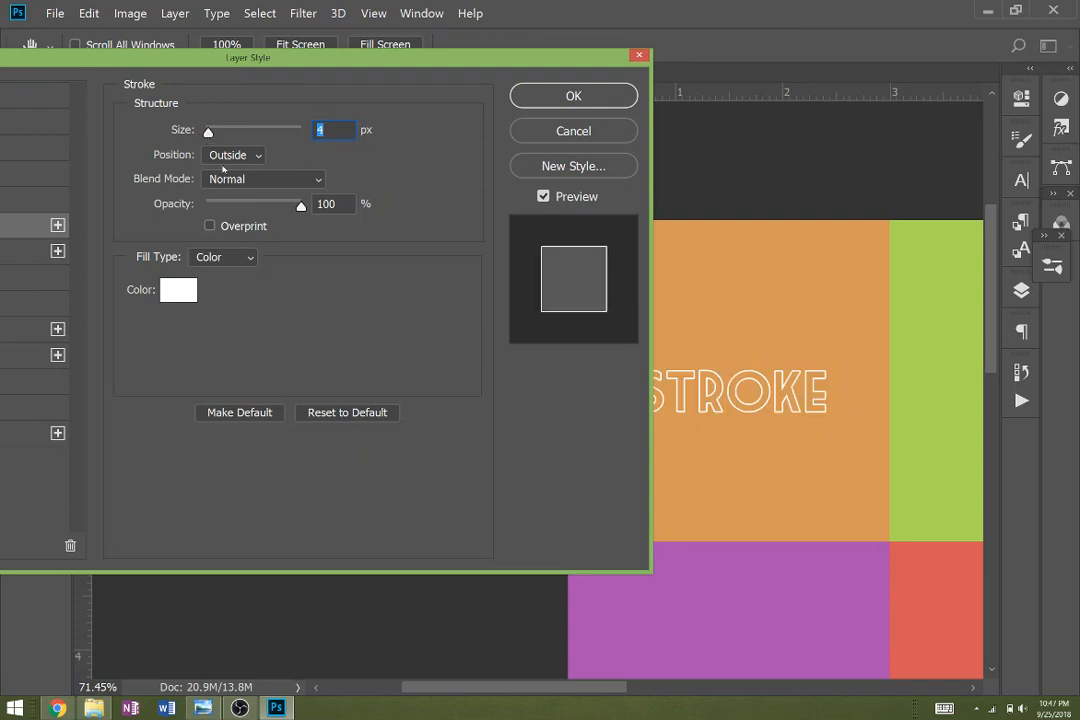
Try the Inside and Center stroke positions on the STROKE text and return to Outside
{"action": "left_click", "coordinate": [230, 155]}
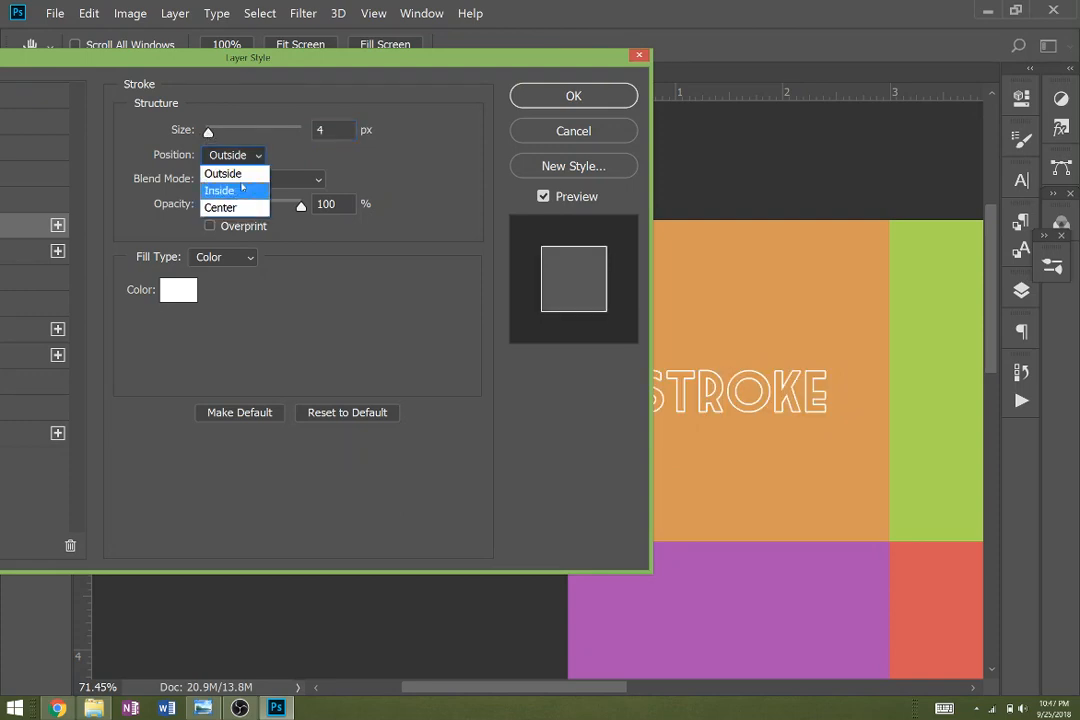
{"action": "left_click", "coordinate": [241, 189]}
{"action": "left_click", "coordinate": [234, 155]}
{"action": "left_click", "coordinate": [240, 207]}
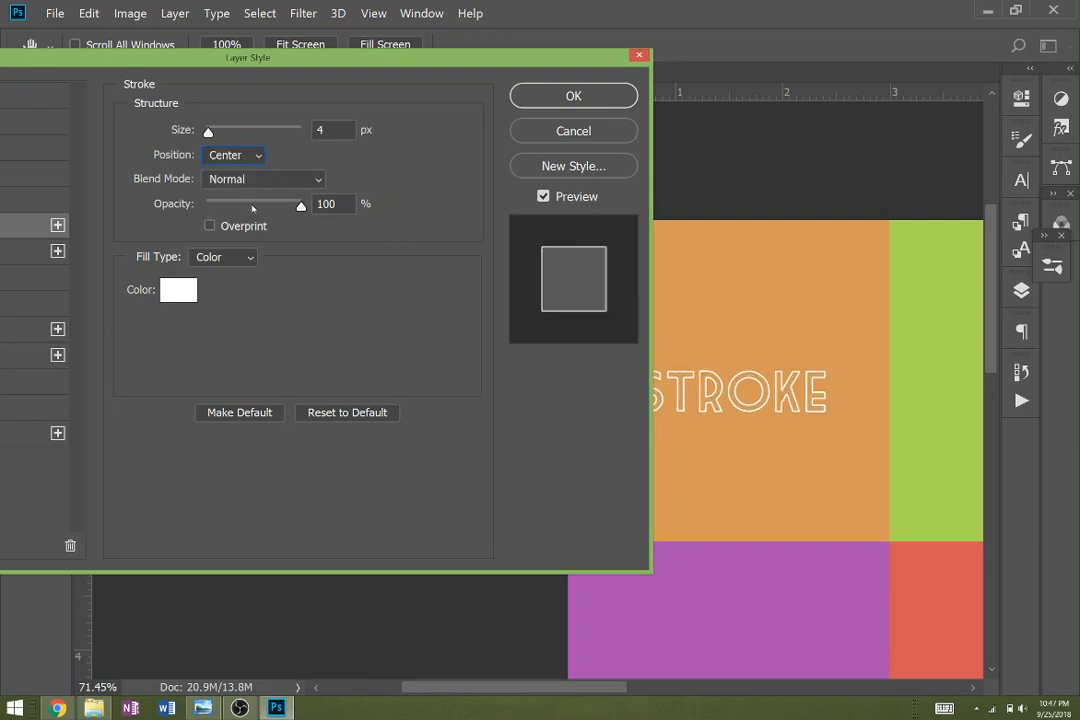
{"action": "left_click", "coordinate": [244, 157]}
{"action": "left_click", "coordinate": [249, 174]}
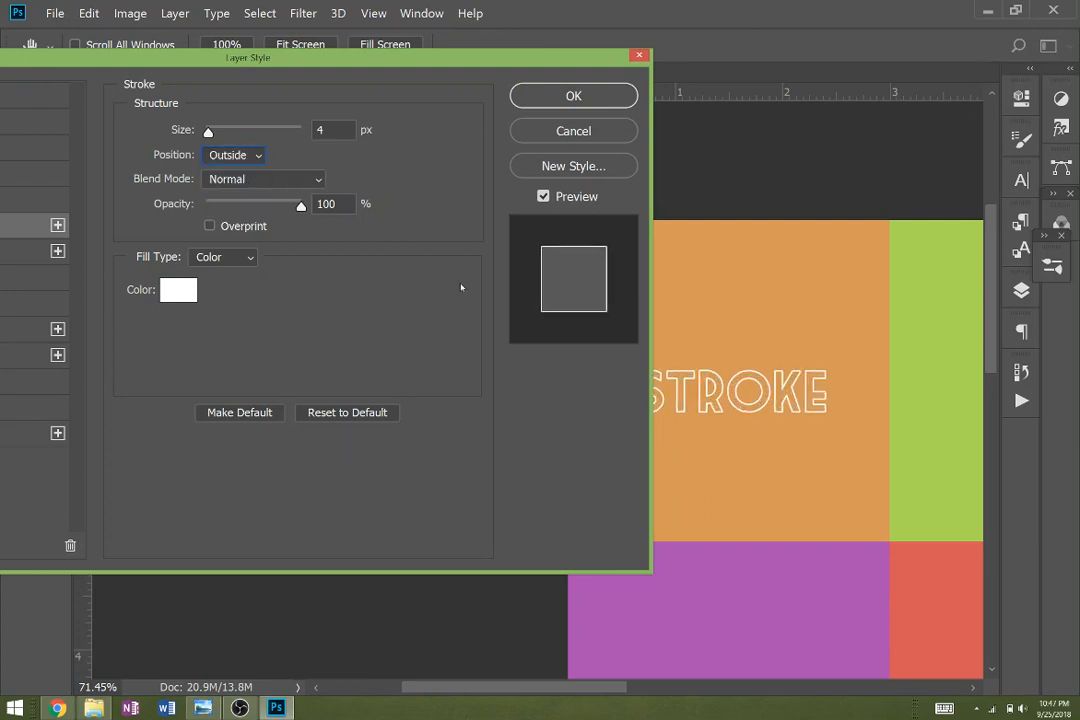
Set the STROKE text's outline to a darker shade sampled from the orange square, #b7742c, and apply the layer style
{"action": "left_click", "coordinate": [173, 291]}
{"action": "mouse_move", "coordinate": [709, 262]}
{"action": "left_mouse_down"}
{"action": "mouse_move", "coordinate": [686, 335]}
{"action": "mouse_move", "coordinate": [699, 436]}
{"action": "left_mouse_up"}
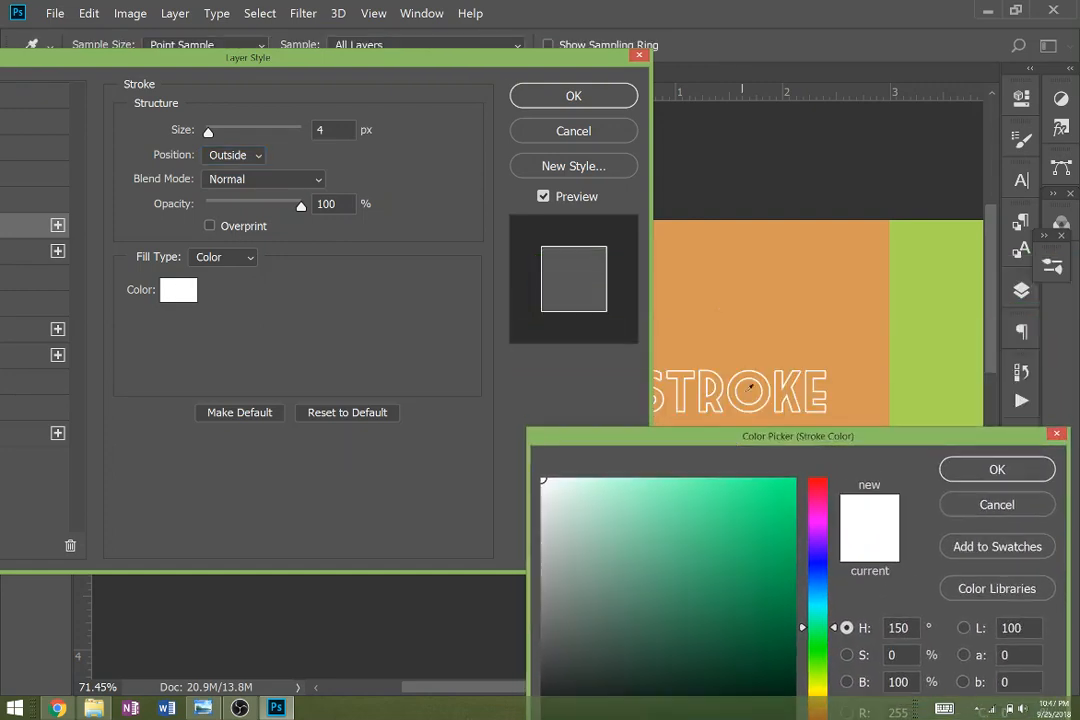
{"action": "left_click", "coordinate": [751, 308]}
{"action": "mouse_move", "coordinate": [789, 448]}
{"action": "left_mouse_down"}
{"action": "mouse_move", "coordinate": [841, 255]}
{"action": "mouse_move", "coordinate": [227, 60]}
{"action": "left_mouse_up"}
{"action": "mouse_move", "coordinate": [130, 131]}
{"action": "left_mouse_down"}
{"action": "mouse_move", "coordinate": [151, 186]}
{"action": "mouse_move", "coordinate": [170, 191]}
{"action": "mouse_move", "coordinate": [171, 162]}
{"action": "left_mouse_up"}
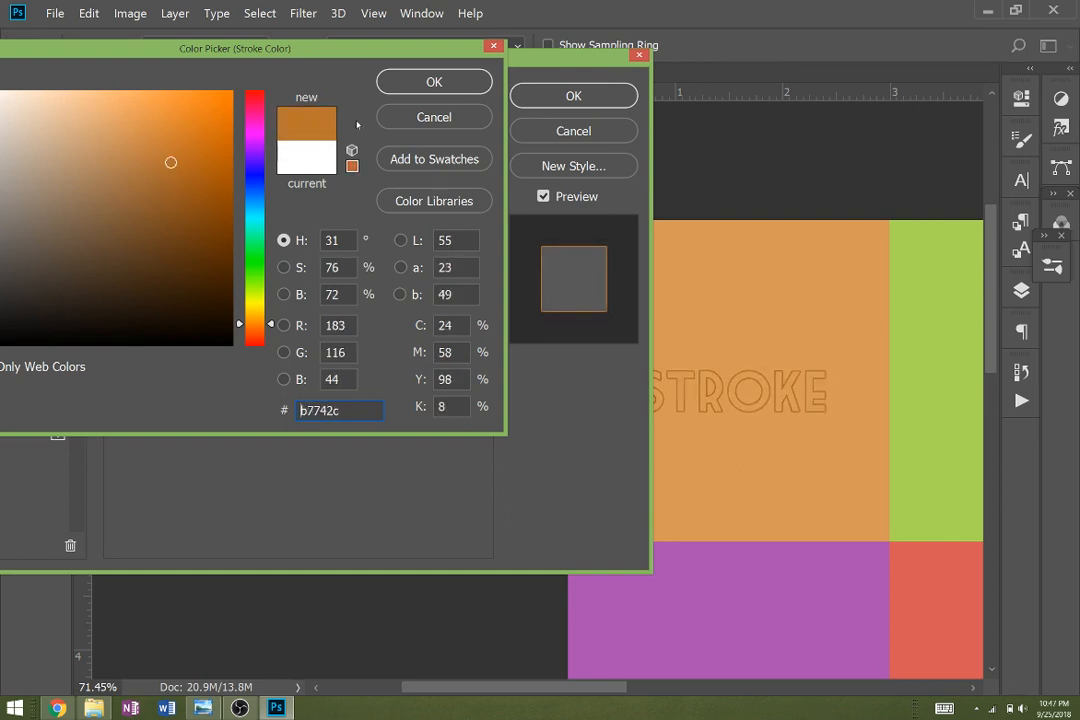
{"action": "left_click", "coordinate": [410, 84]}
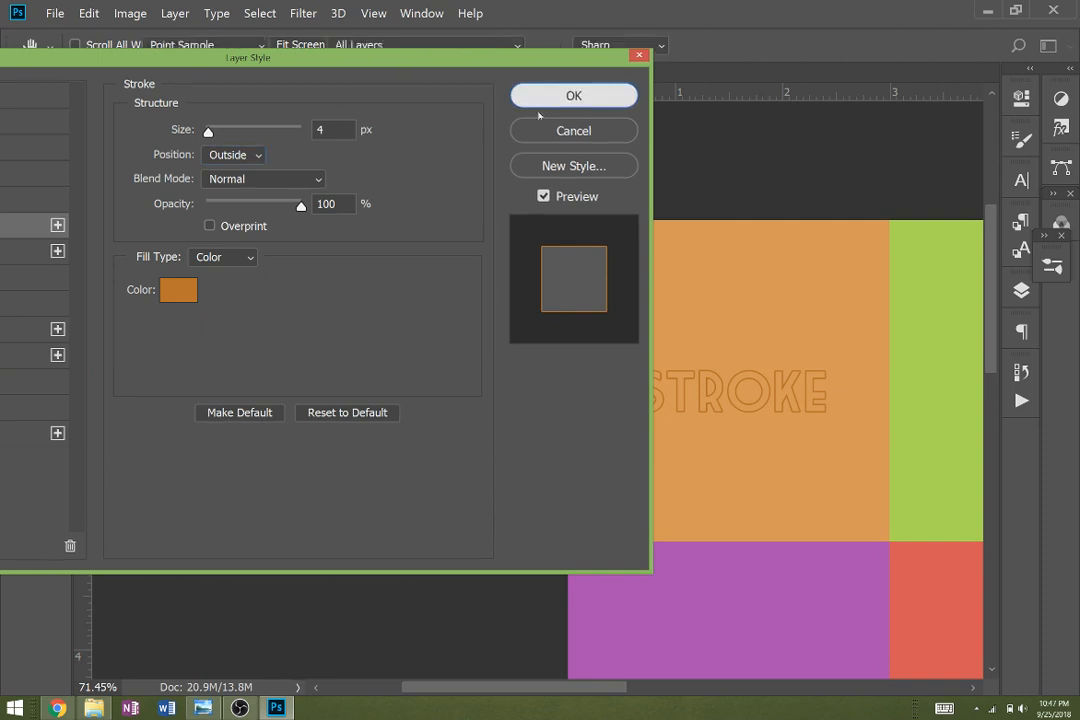
{"action": "left_click", "coordinate": [545, 100]}
Add the text BEVEL & EMBOSS on two lines in the yellow-green square
{"action": "left_click_drag", "start_coordinate": [562, 688], "coordinate": [707, 693]}
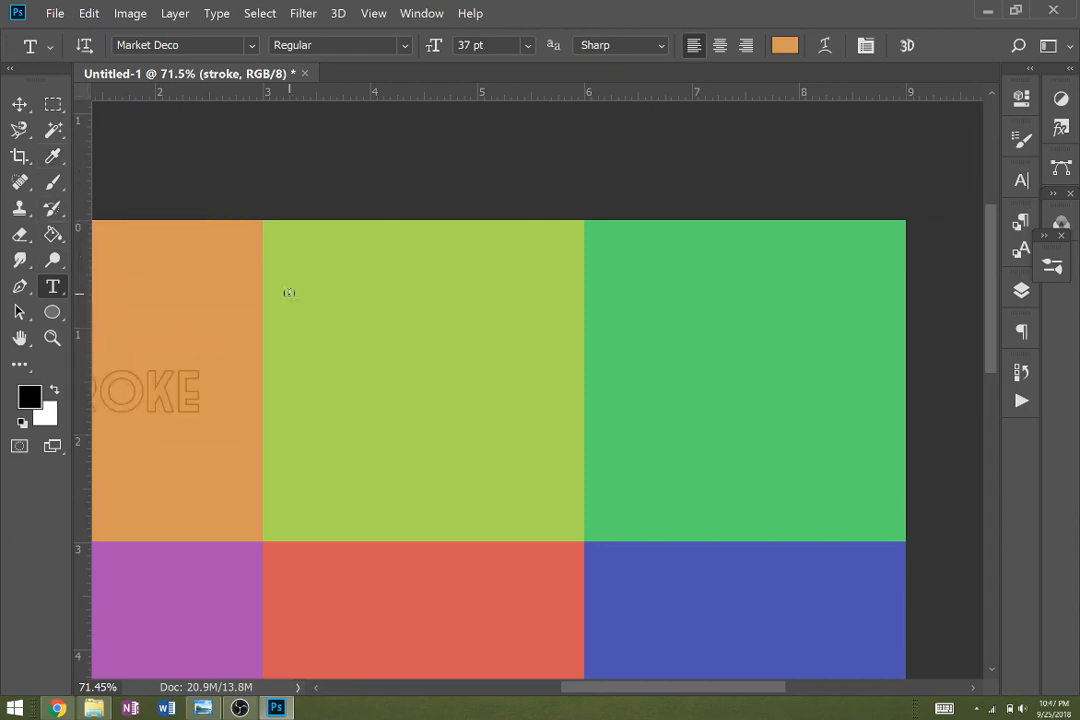
{"action": "left_click", "coordinate": [350, 342]}
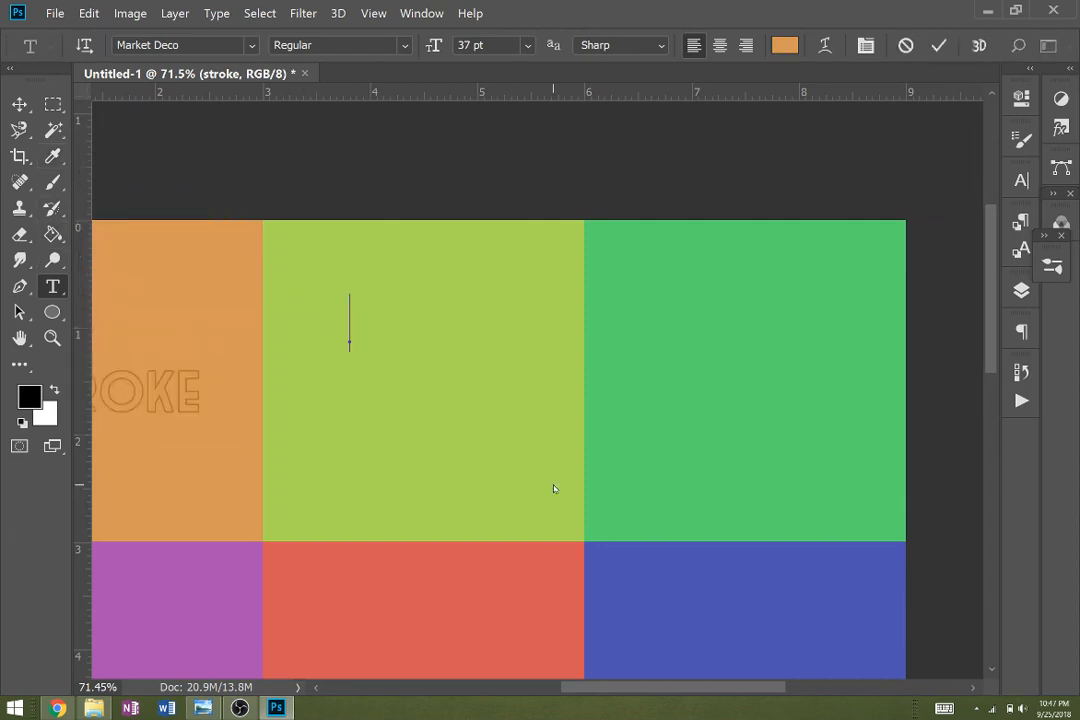
{"action": "type", "text": "BEVE"}
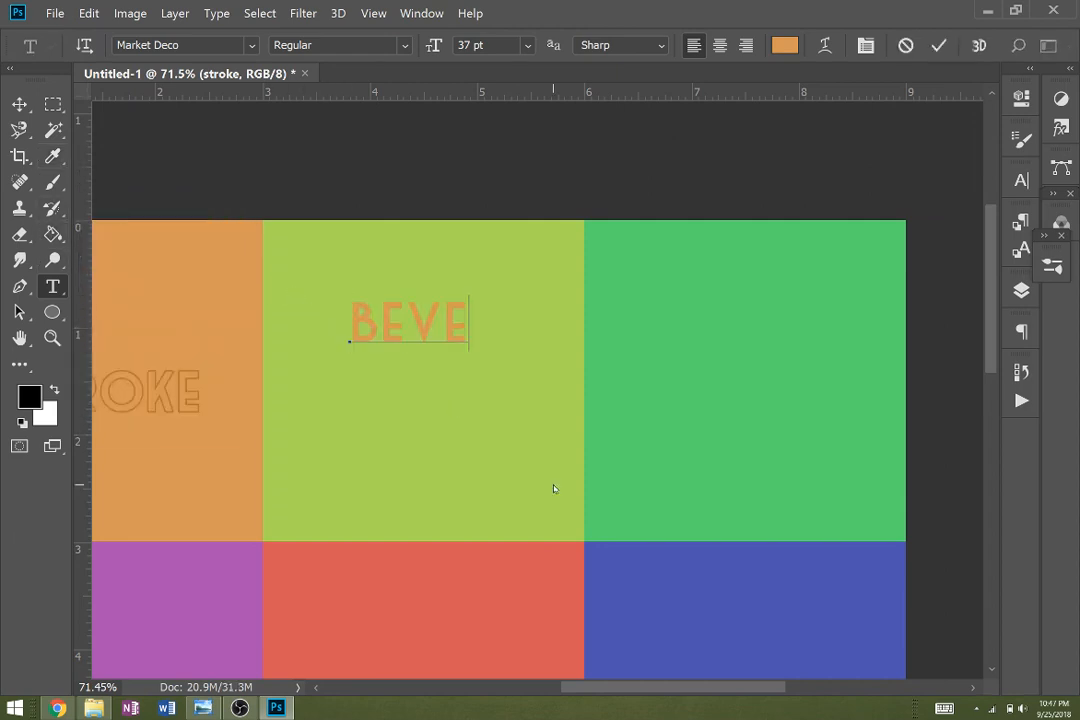
{"action": "type", "text": "L &"}
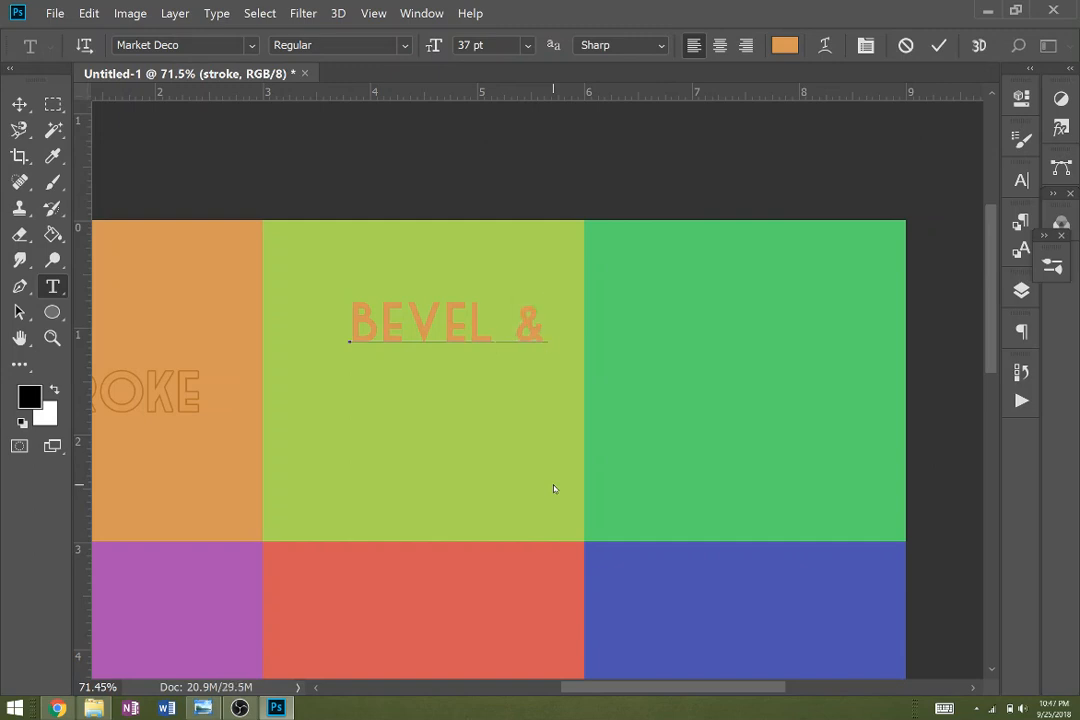
{"action": "key", "text": "Return"}
{"action": "type", "text": "EMBOXX"}
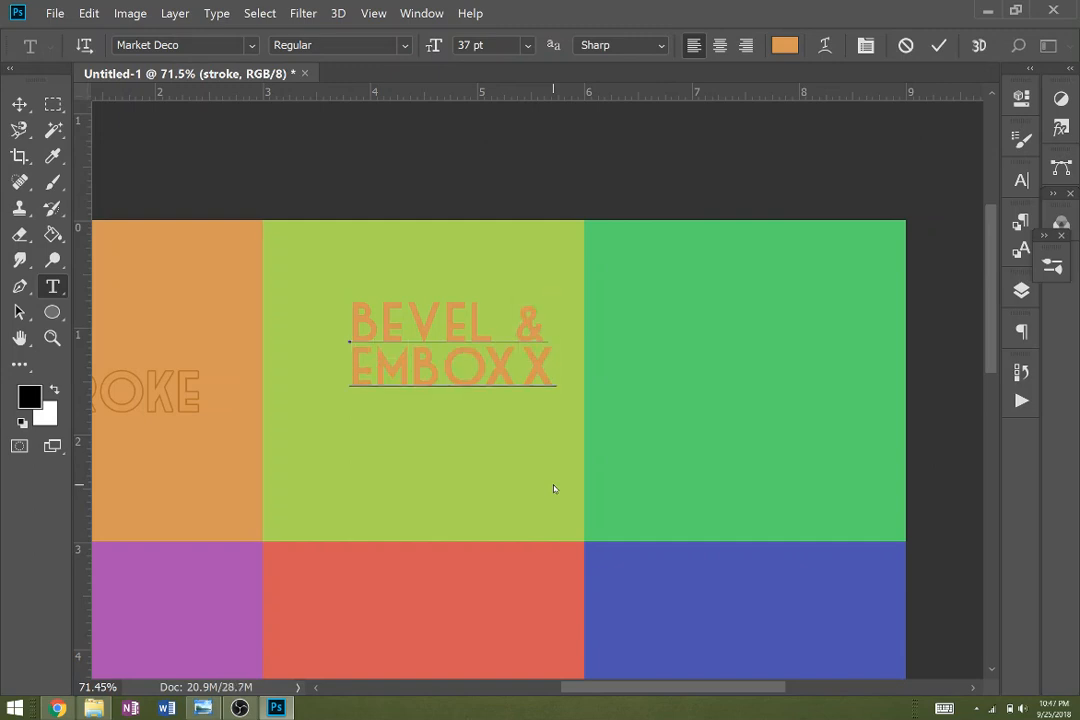
{"action": "key", "text": "Left"}
{"action": "key", "text": "Left"}
{"action": "key", "text": "BackSpace"}
{"action": "key", "text": "BackSpace"}
{"action": "type", "text": "SS"}
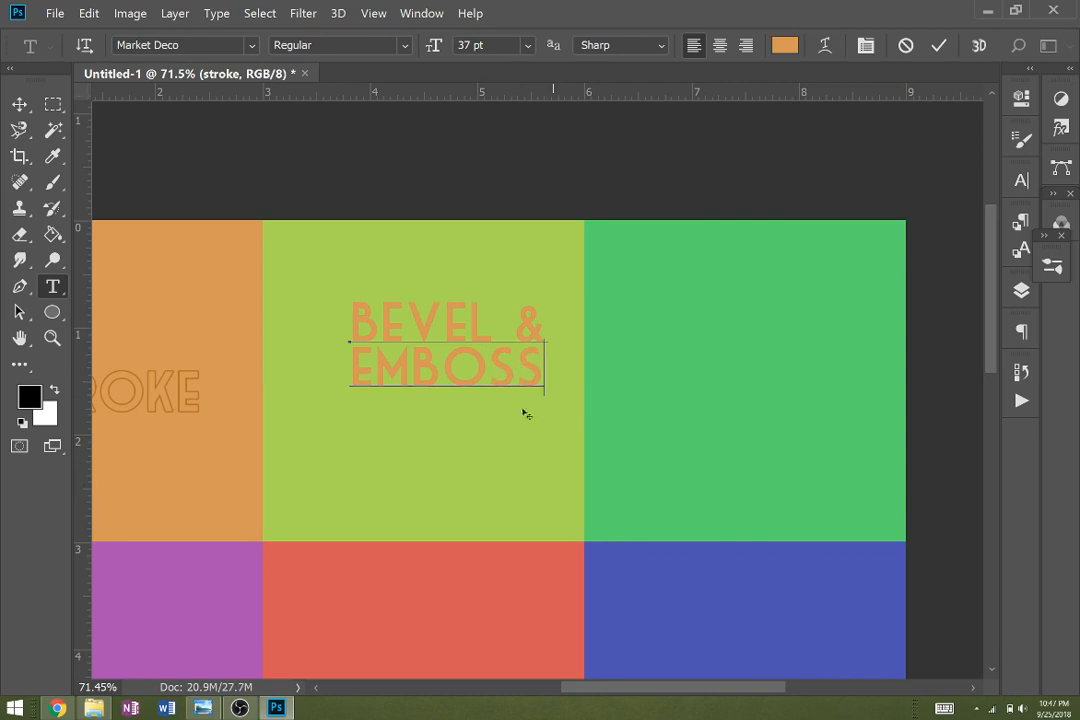
Enlarge the BEVEL & EMBOSS text and center it in the yellow-green square
{"action": "left_click", "coordinate": [20, 104]}
{"action": "left_click_drag", "start_coordinate": [362, 323], "coordinate": [304, 308]}
{"action": "left_click_drag", "start_coordinate": [486, 372], "coordinate": [535, 446]}
{"action": "left_click_drag", "start_coordinate": [487, 396], "coordinate": [495, 423]}
{"action": "key", "text": "ctrl+z"}
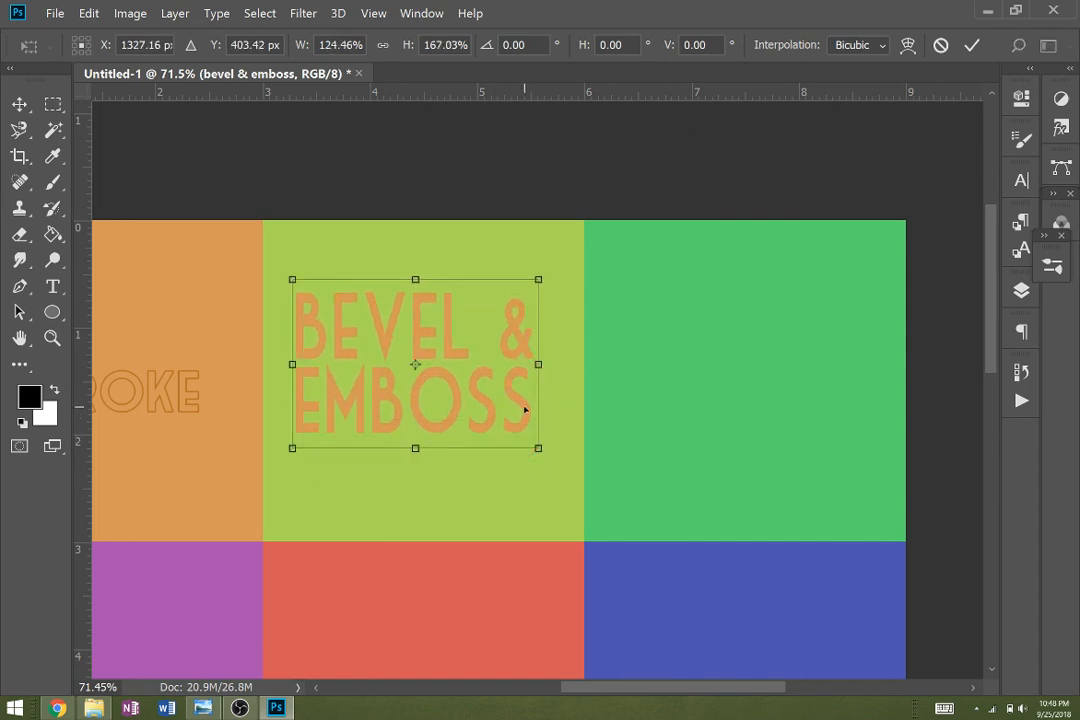
{"action": "key", "text": "ctrl+z"}
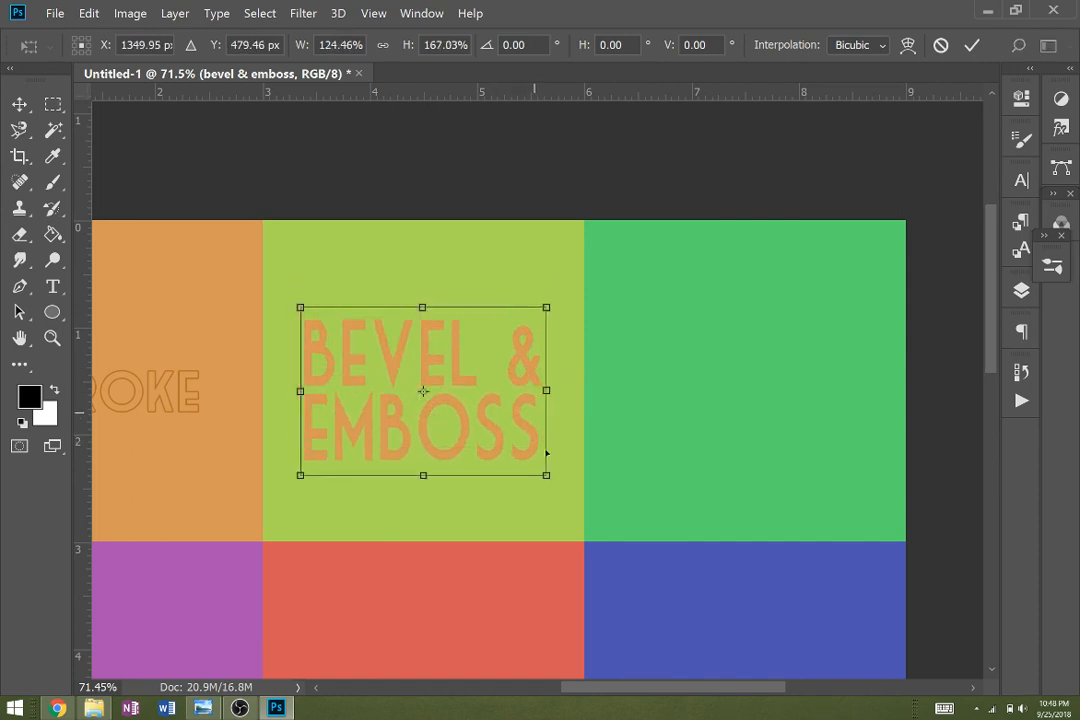
{"action": "left_click_drag", "start_coordinate": [546, 475], "coordinate": [511, 433]}
{"action": "key", "text": "Return"}
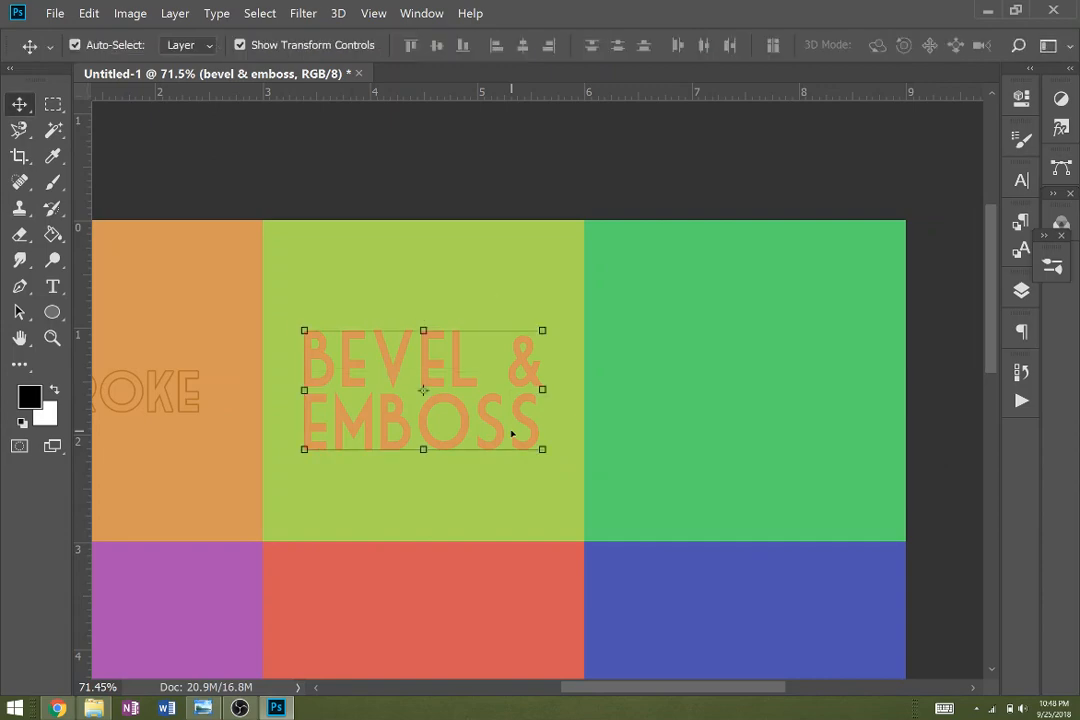
Try a Bevel & Emboss effect on the orange BEVEL & EMBOSS text, with the text uncovered beside the effect settings
{"action": "left_click", "coordinate": [1021, 290]}
{"action": "right_click", "coordinate": [921, 385]}
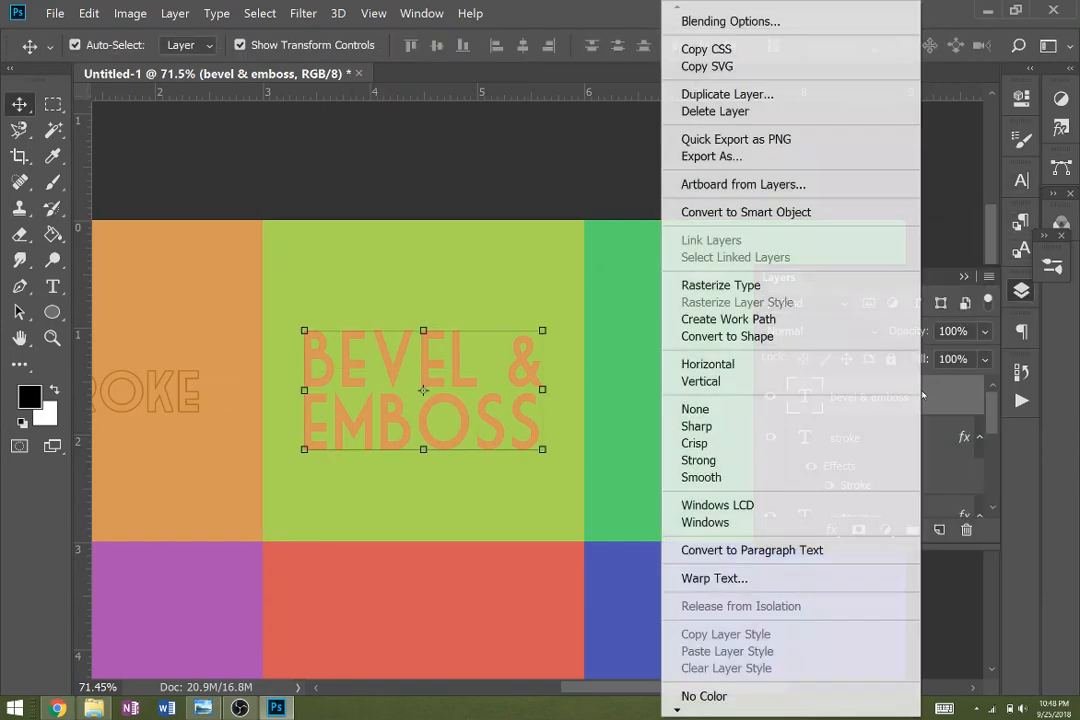
{"action": "left_click", "coordinate": [810, 29]}
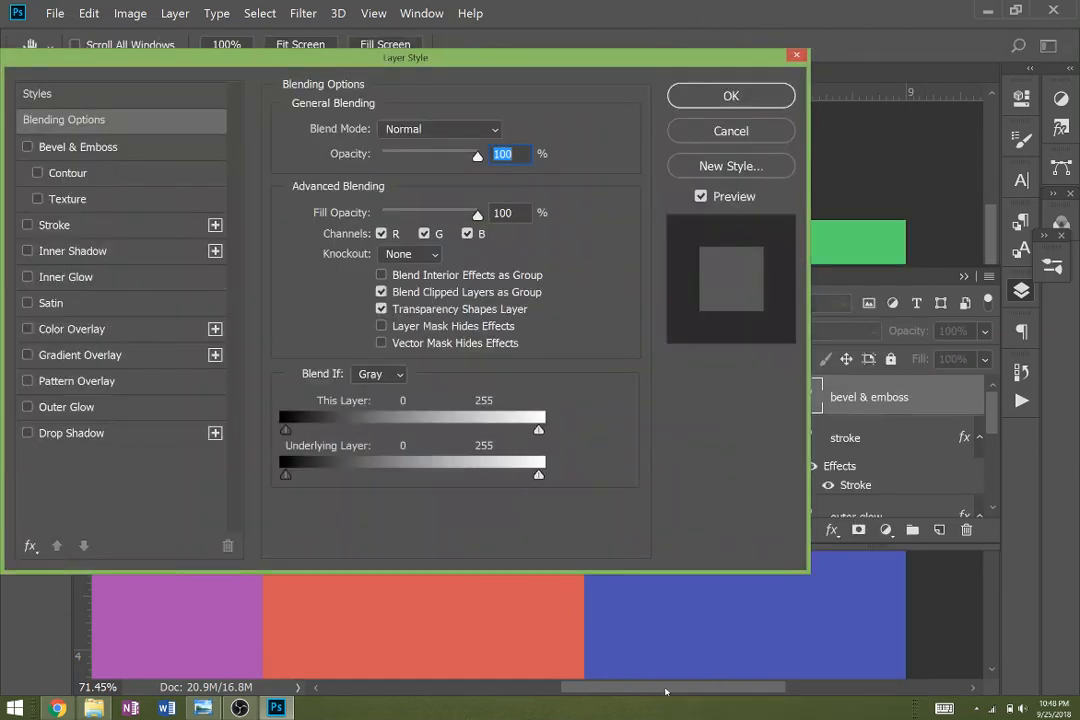
{"action": "left_click_drag", "start_coordinate": [671, 686], "coordinate": [611, 680]}
{"action": "left_click_drag", "start_coordinate": [545, 60], "coordinate": [279, 60]}
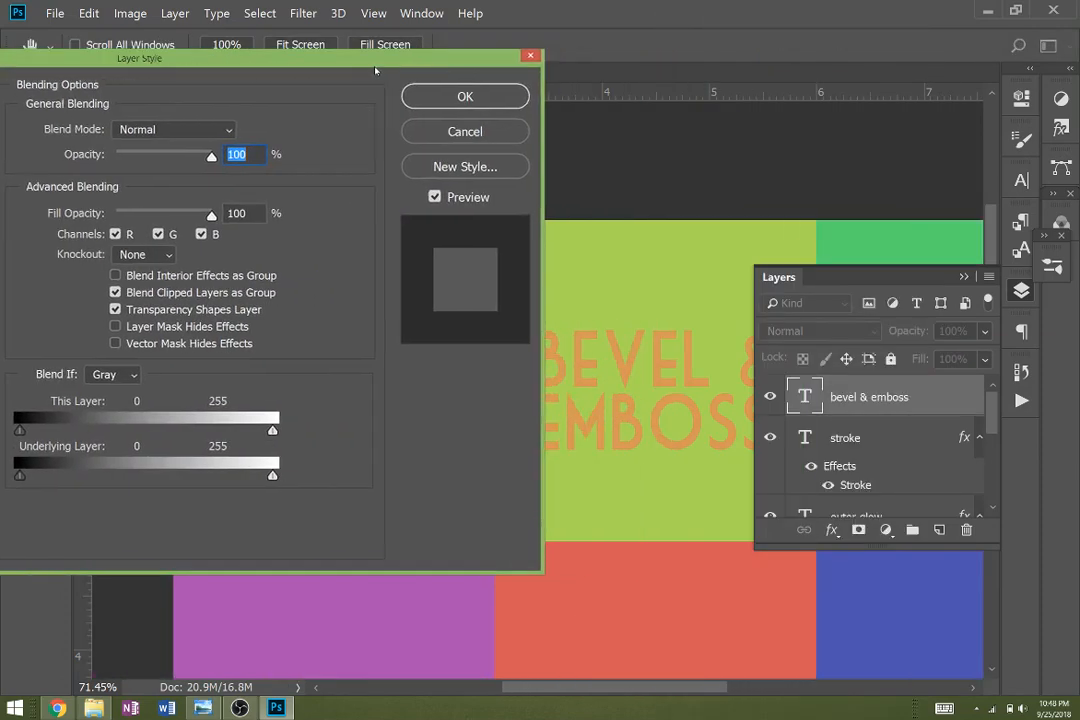
{"action": "left_click", "coordinate": [968, 278]}
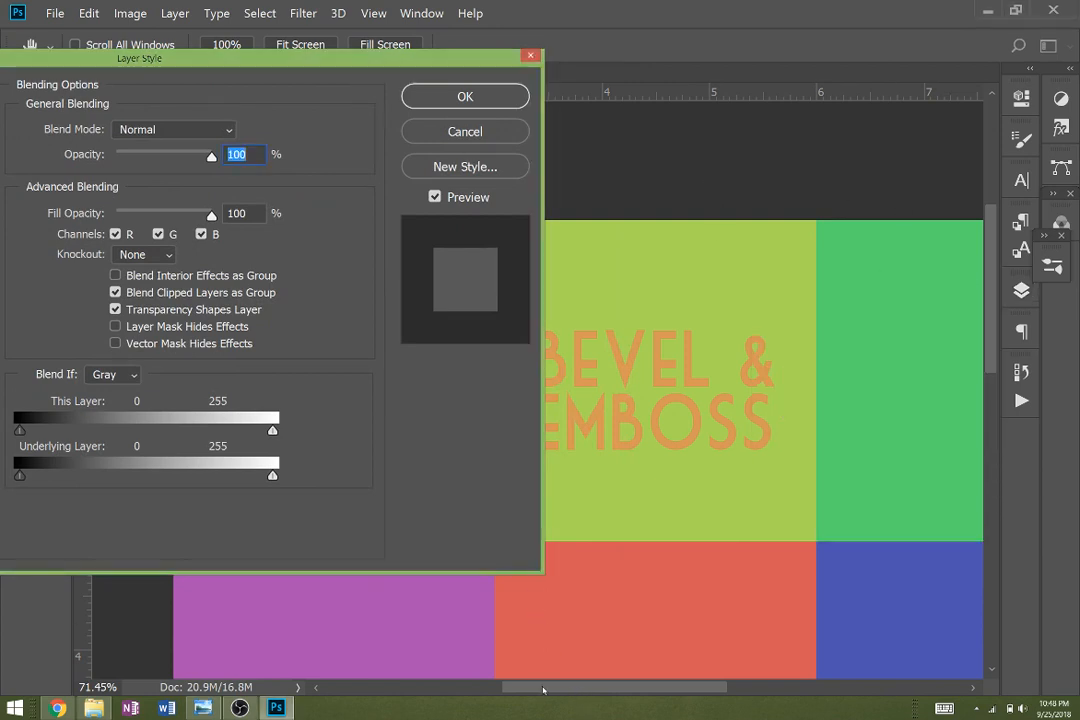
{"action": "left_click_drag", "start_coordinate": [548, 686], "coordinate": [534, 688]}
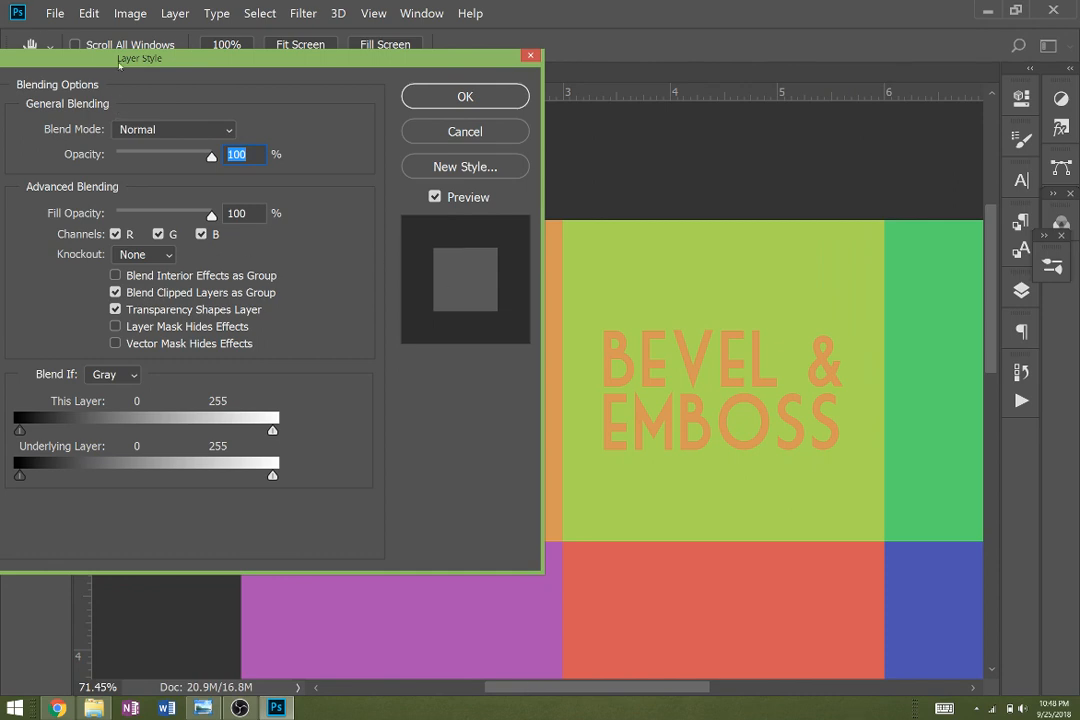
{"action": "left_click_drag", "start_coordinate": [118, 63], "coordinate": [438, 94]}
{"action": "left_click", "coordinate": [118, 188]}
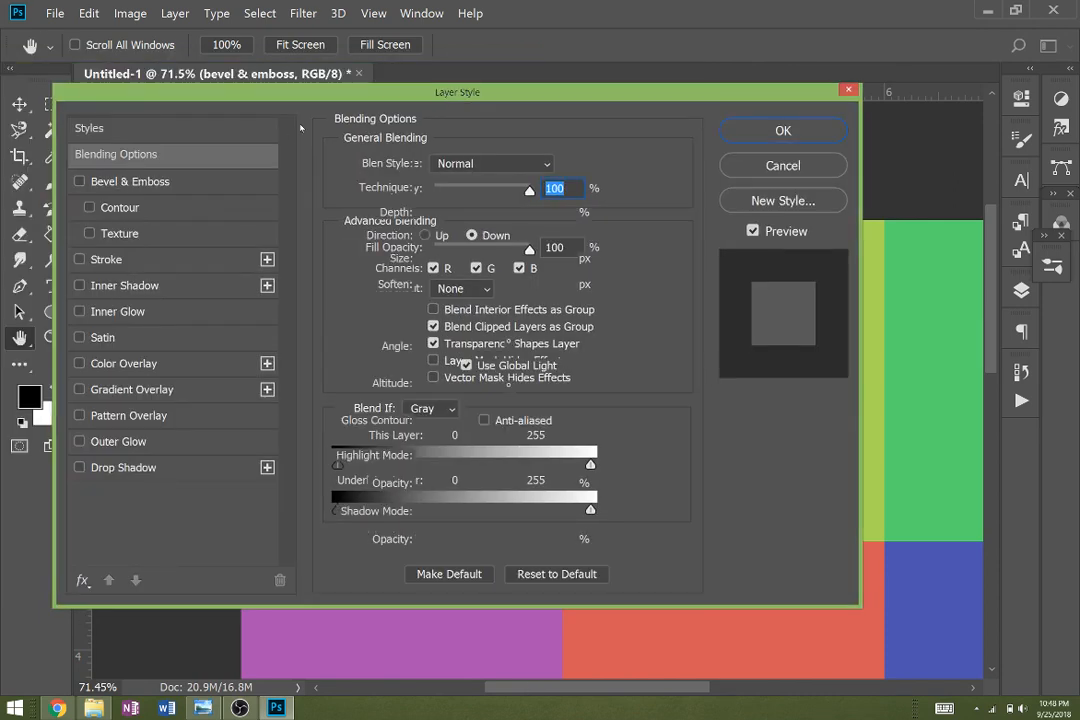
{"action": "left_click_drag", "start_coordinate": [418, 102], "coordinate": [139, 103]}
{"action": "scroll", "coordinate": [185, 322], "scroll_direction": "down", "scroll_amount": 5}
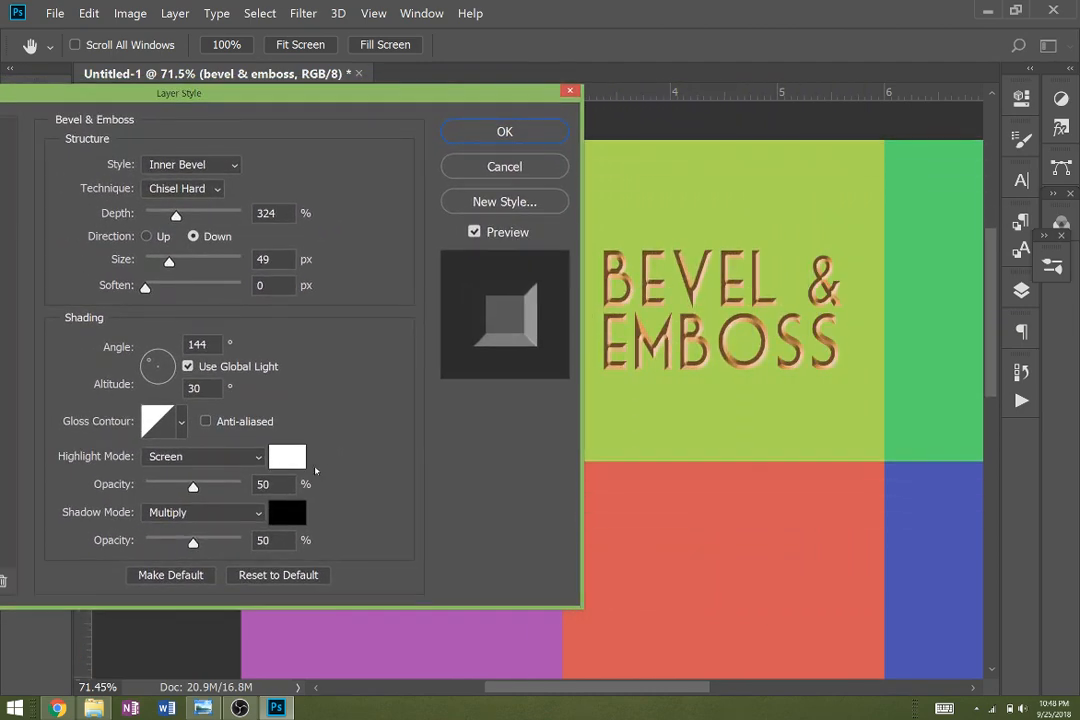
{"action": "scroll", "coordinate": [327, 469], "scroll_direction": "up", "scroll_amount": 6}
{"action": "scroll", "coordinate": [326, 469], "scroll_direction": "up", "scroll_amount": 1}
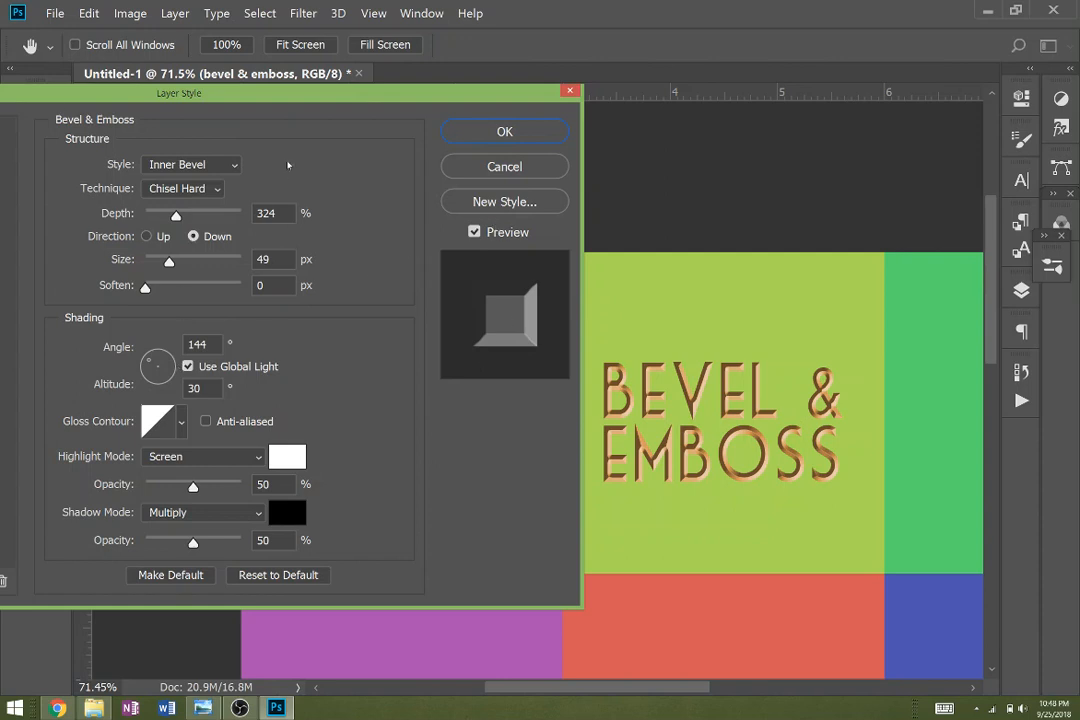
Try the Contour and Texture options of the Bevel & Emboss effect, and turn Texture off again
{"action": "left_click_drag", "start_coordinate": [258, 97], "coordinate": [470, 122]}
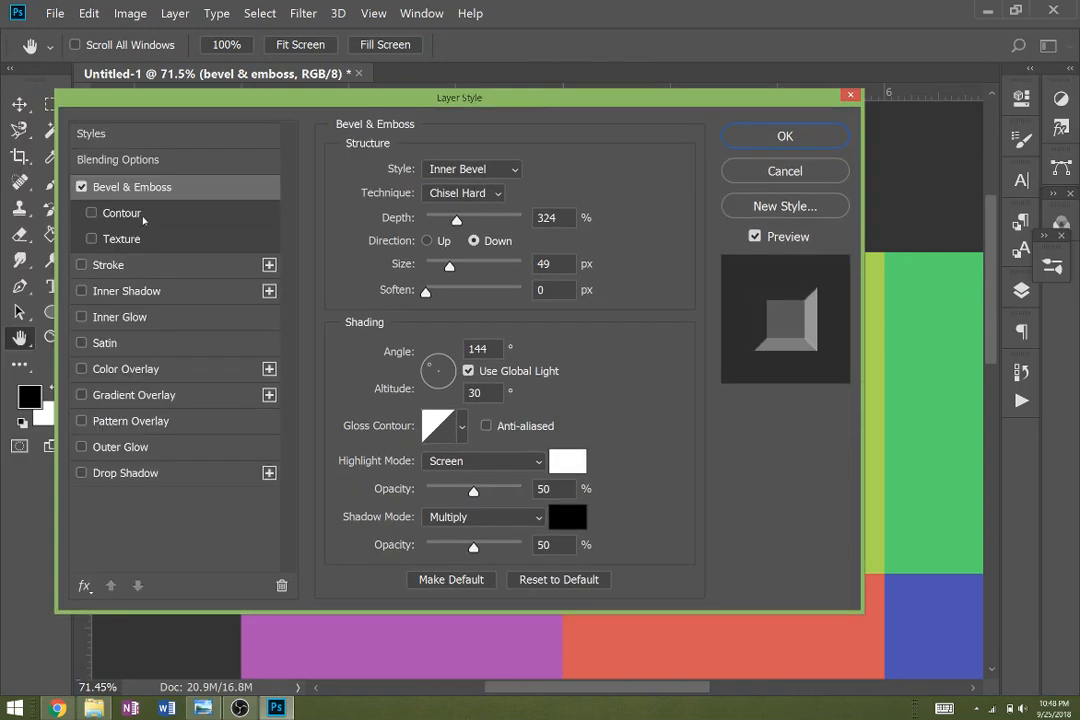
{"action": "left_click", "coordinate": [122, 213]}
{"action": "left_click", "coordinate": [122, 239]}
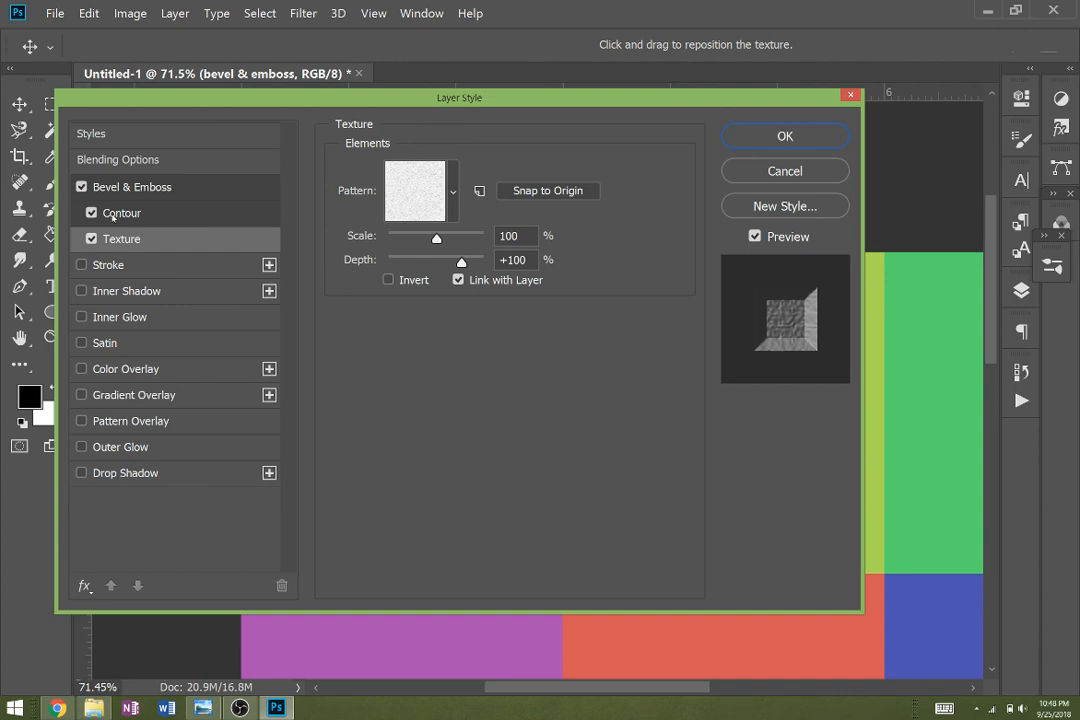
{"action": "left_click", "coordinate": [91, 213]}
{"action": "left_click", "coordinate": [91, 239]}
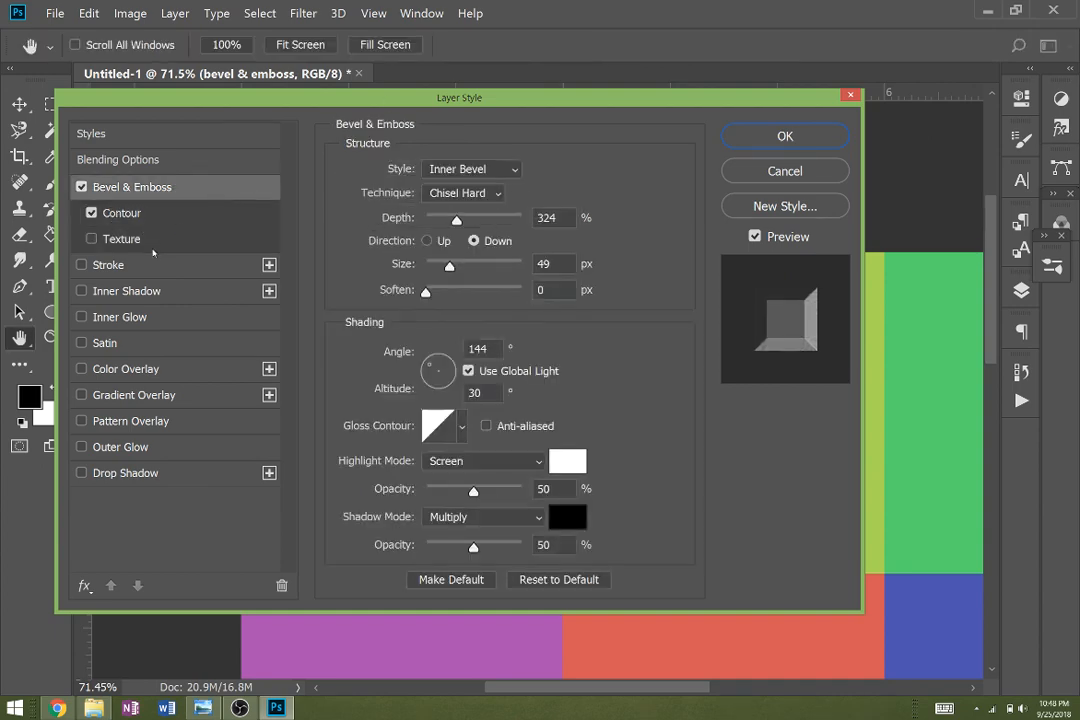
Try the Outer Bevel and Inner Bevel styles with the Smooth technique on the text, and cancel the layer style changes
{"action": "left_click_drag", "start_coordinate": [407, 103], "coordinate": [15, 133]}
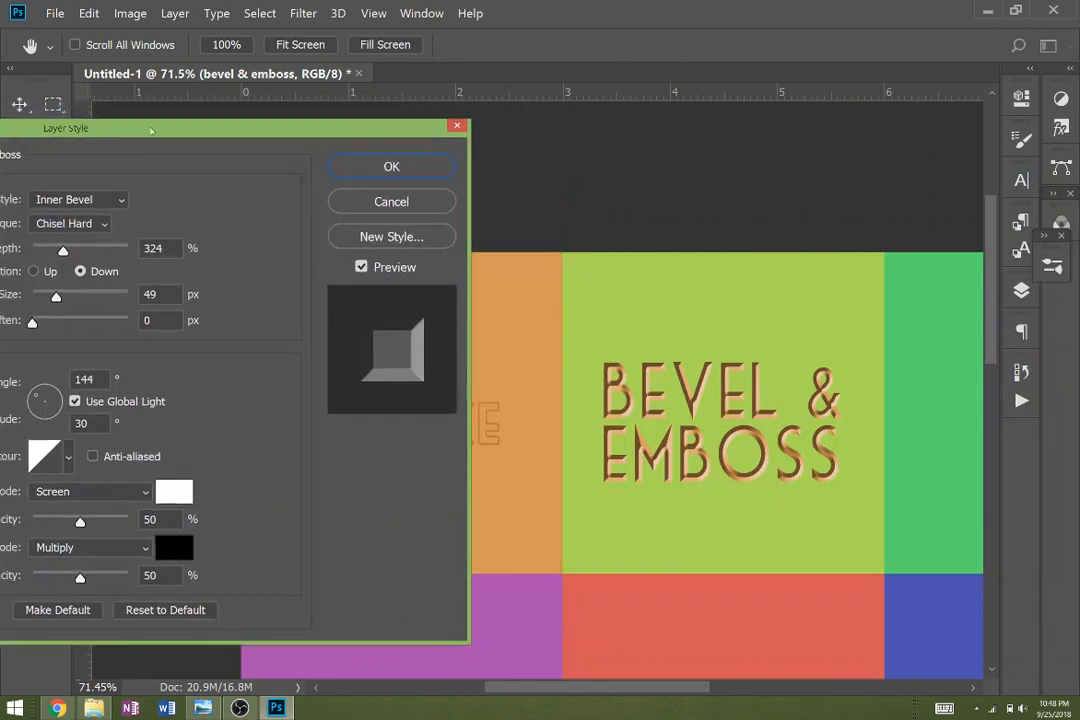
{"action": "left_click_drag", "start_coordinate": [151, 131], "coordinate": [218, 124]}
{"action": "left_click", "coordinate": [149, 193]}
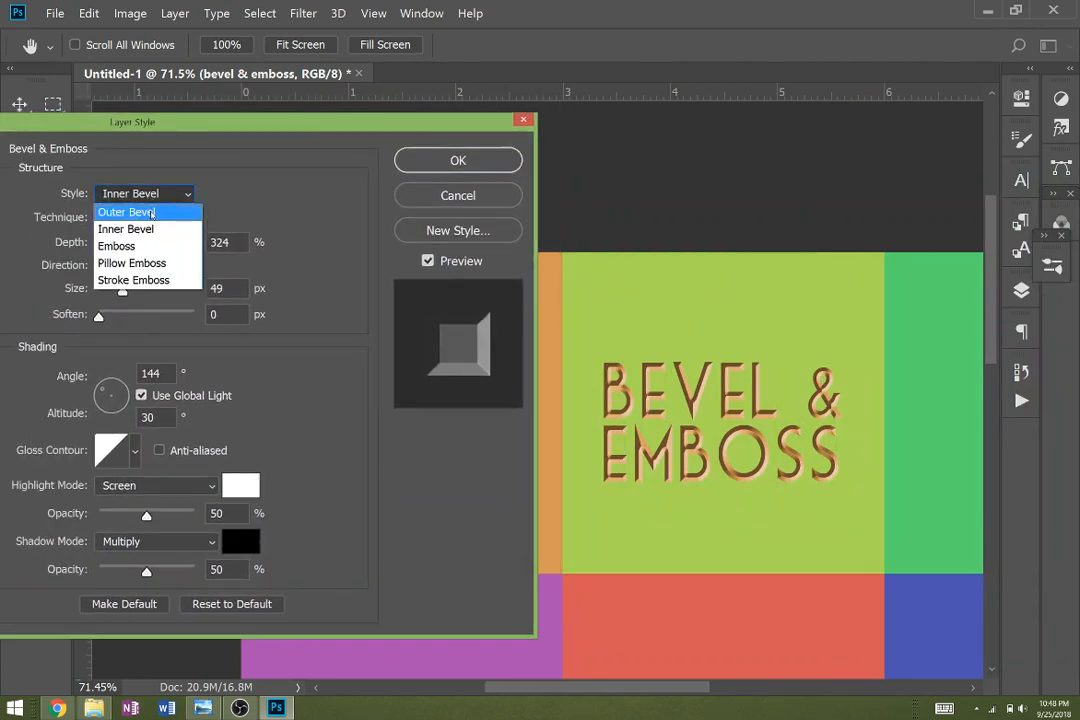
{"action": "left_click", "coordinate": [150, 208]}
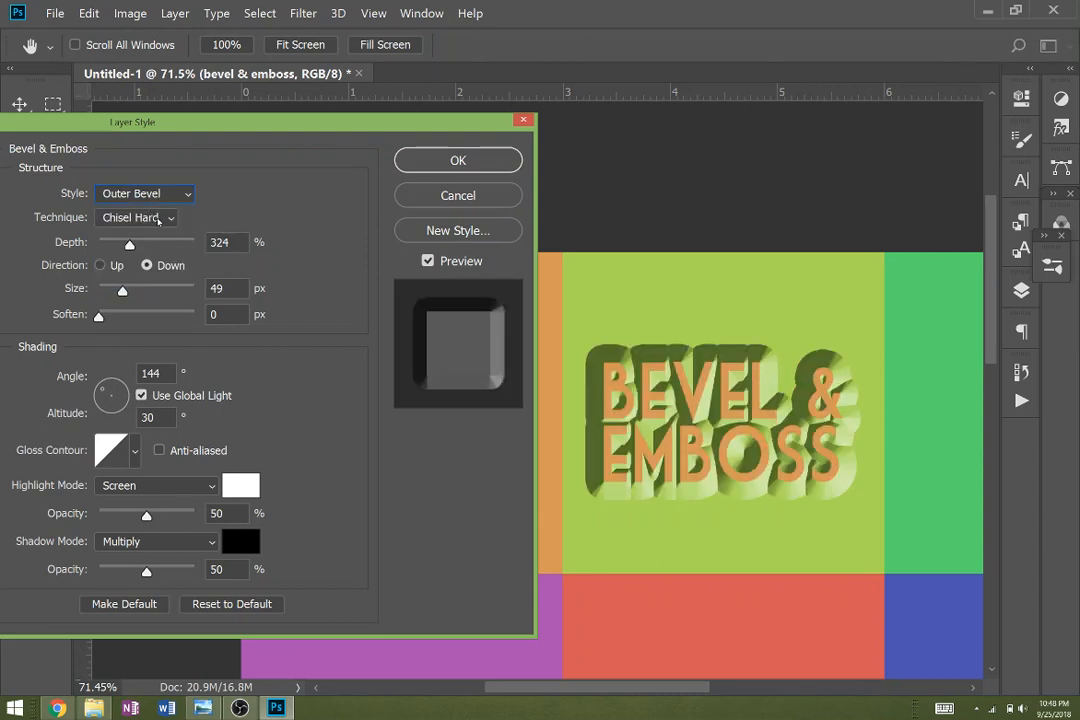
{"action": "left_click", "coordinate": [157, 219]}
{"action": "left_click", "coordinate": [162, 235]}
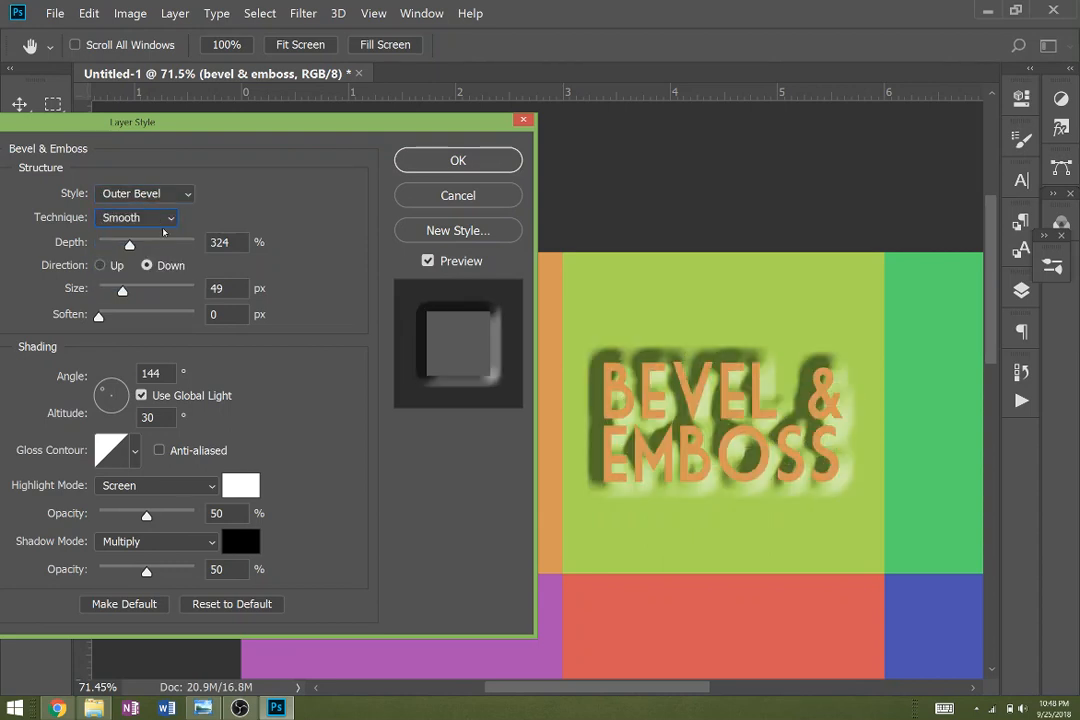
{"action": "left_click", "coordinate": [169, 222]}
{"action": "left_click", "coordinate": [154, 195]}
{"action": "left_click", "coordinate": [154, 195]}
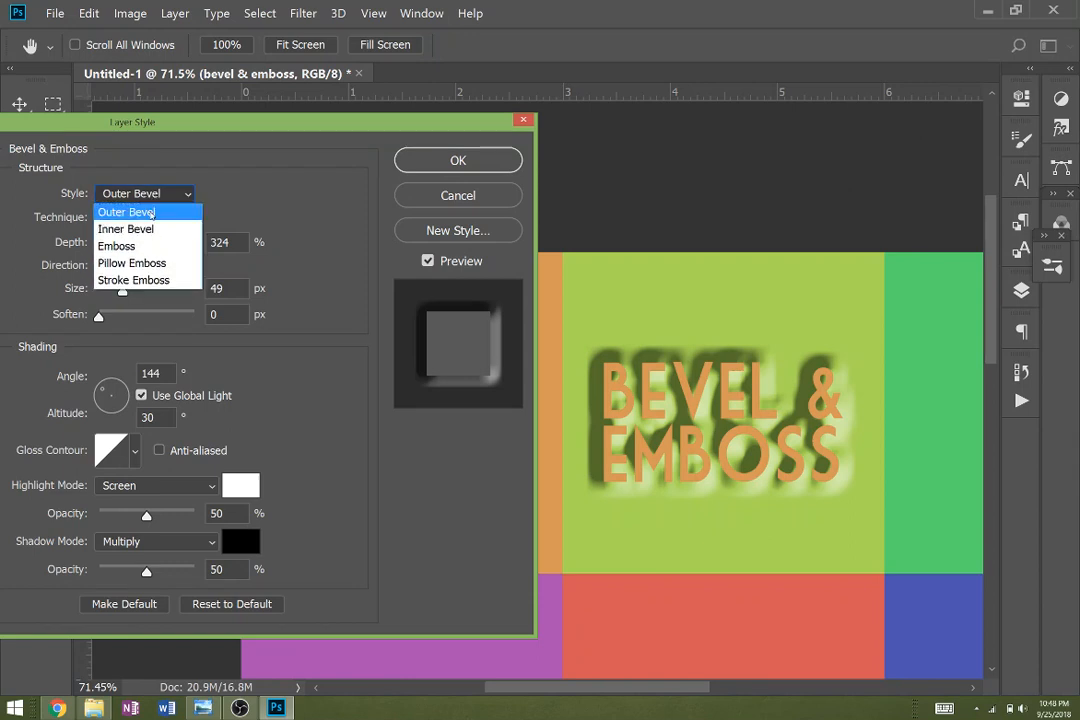
{"action": "left_click", "coordinate": [155, 230]}
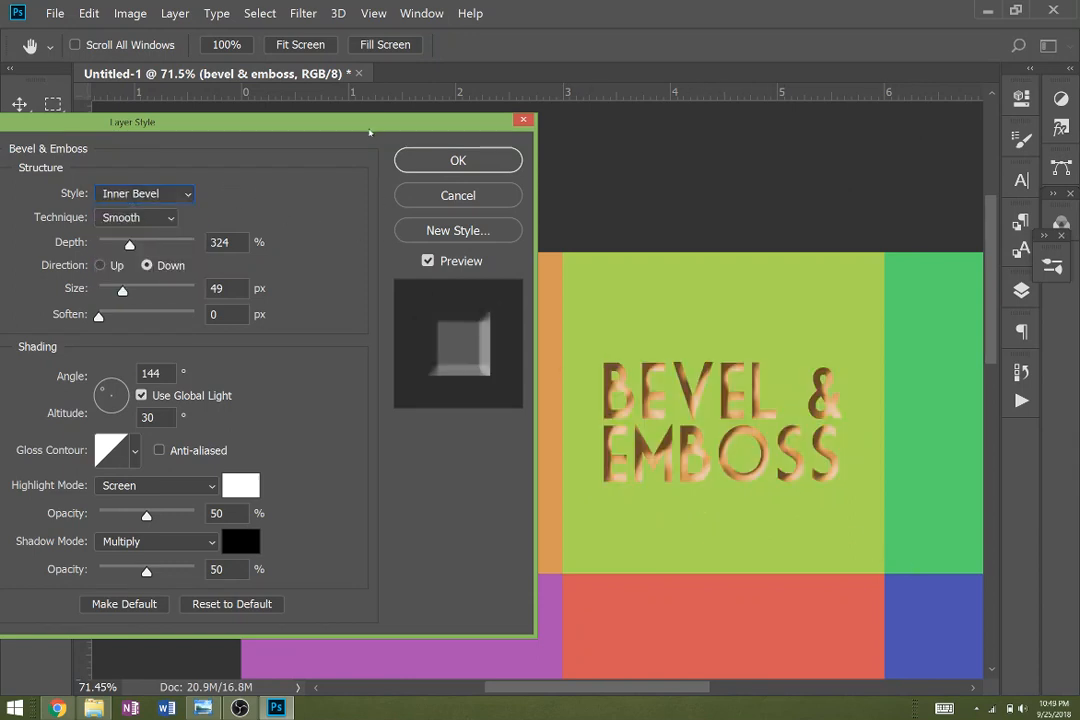
{"action": "left_click_drag", "start_coordinate": [369, 131], "coordinate": [444, 127]}
{"action": "left_click", "coordinate": [545, 190]}
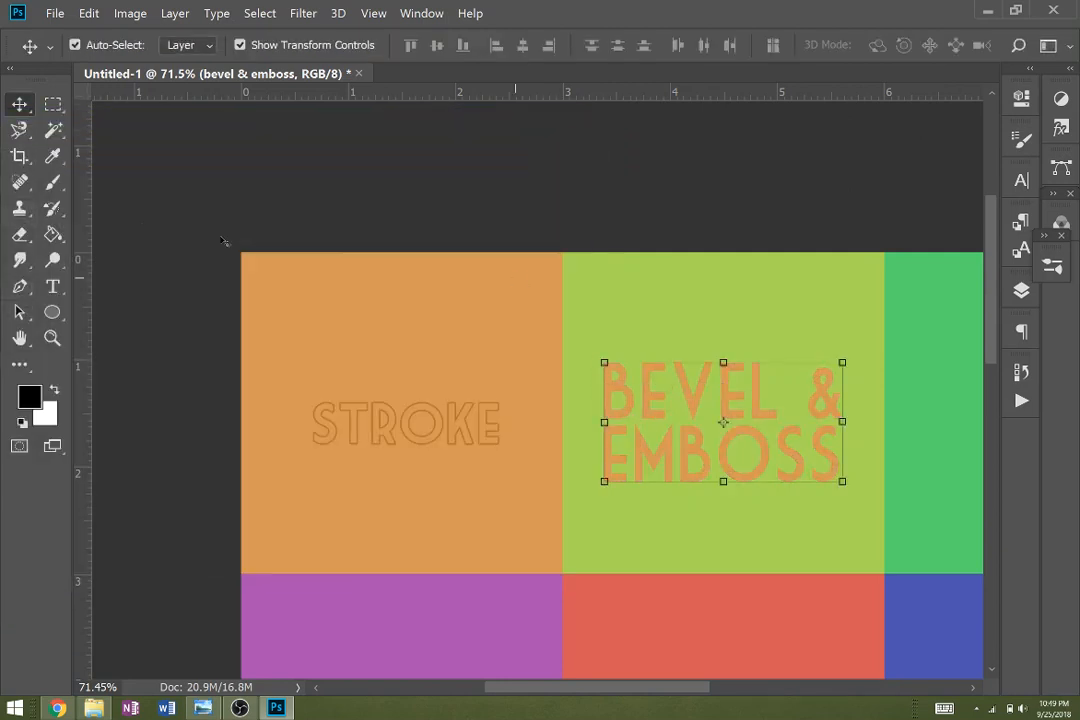
Recolor the BEVEL & EMBOSS text to match its yellow-green square, #a9d656, and commit the text edit
{"action": "key", "text": "t"}
{"action": "left_click", "coordinate": [679, 445]}
{"action": "left_click_drag", "start_coordinate": [842, 470], "coordinate": [515, 357]}
{"action": "left_click", "coordinate": [785, 45]}
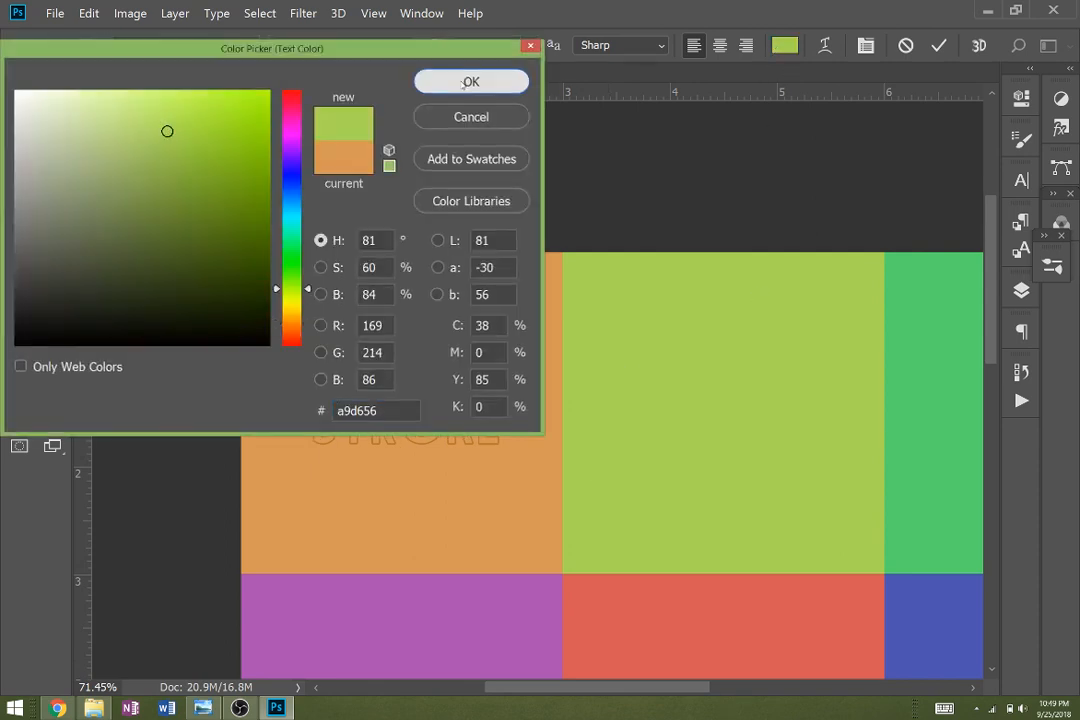
{"action": "left_click", "coordinate": [471, 82]}
{"action": "left_click", "coordinate": [1021, 290]}
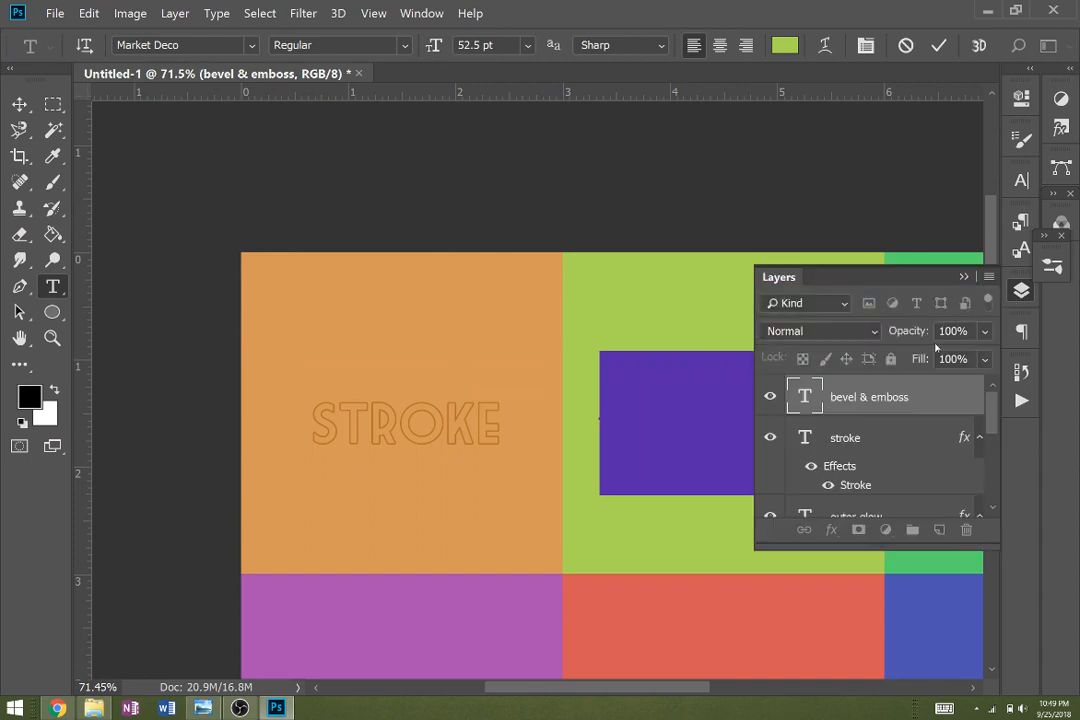
{"action": "left_click", "coordinate": [886, 397]}
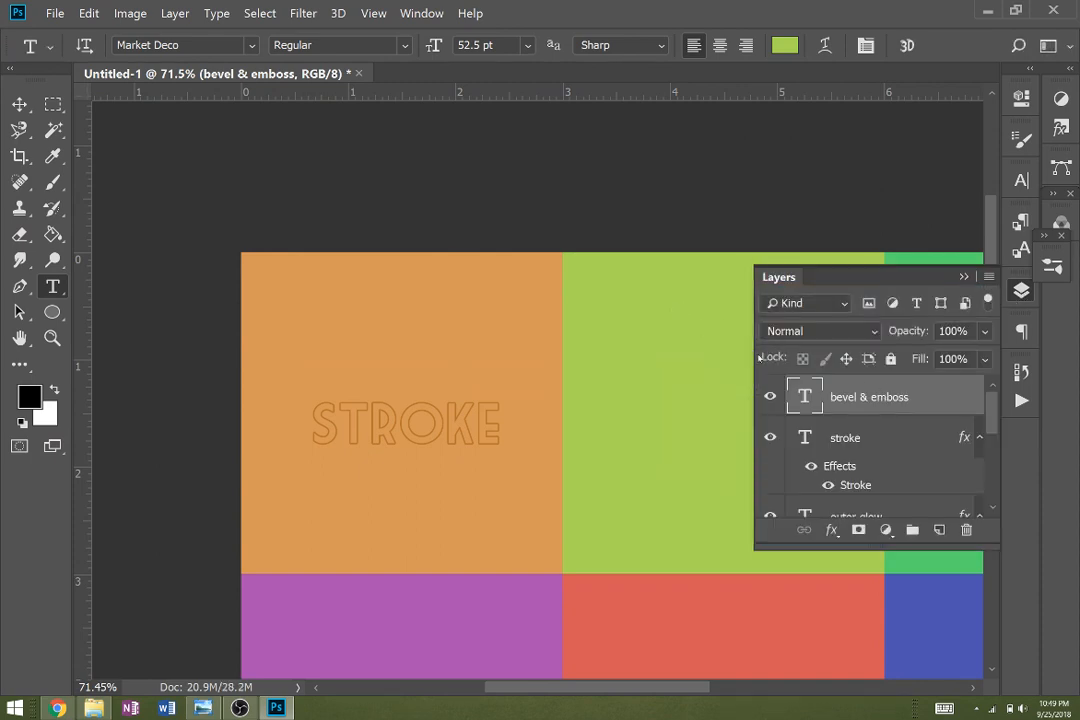
Turn on the Bevel & Emboss effect for the recolored BEVEL & EMBOSS text layer
{"action": "right_click", "coordinate": [876, 397]}
{"action": "left_click", "coordinate": [650, 22]}
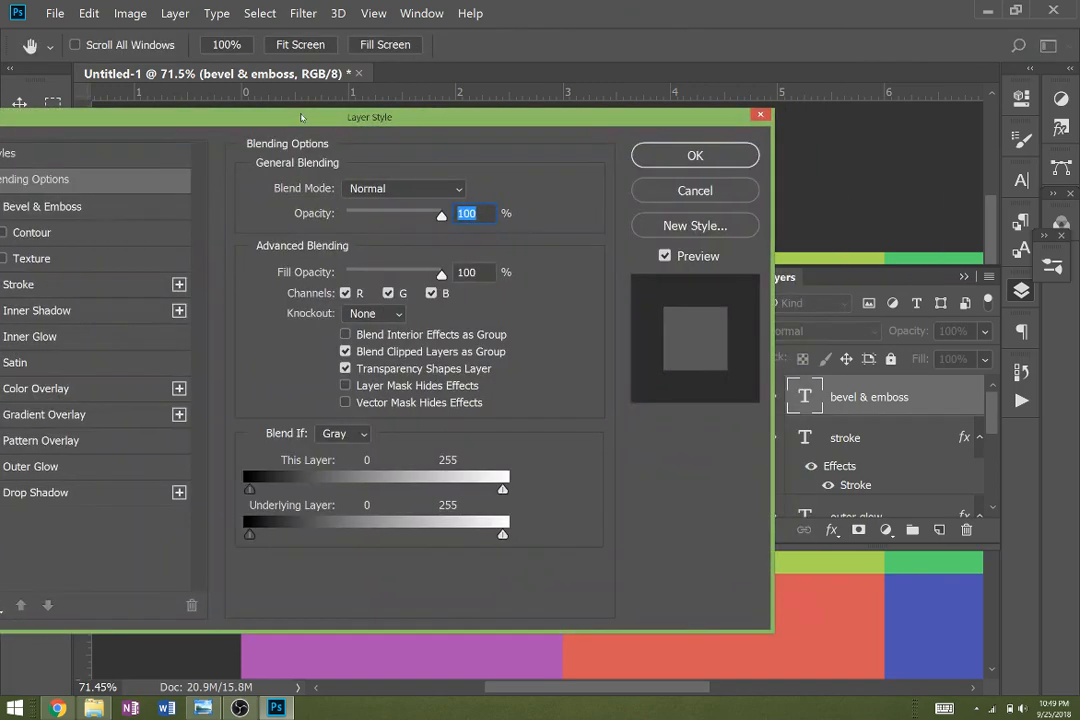
{"action": "left_click", "coordinate": [108, 205]}
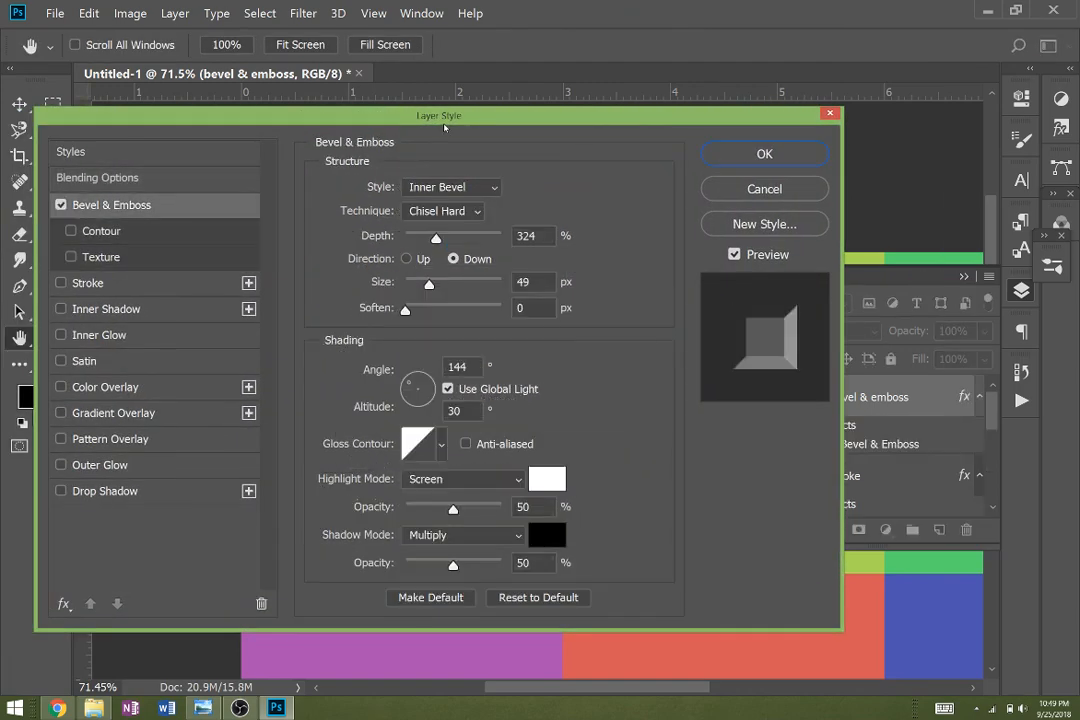
Compare the Smooth, Chisel Hard and Chisel Soft techniques on the BEVEL & EMBOSS text's Inner Bevel, ending on Chisel Hard
{"action": "left_click_drag", "start_coordinate": [445, 126], "coordinate": [141, 127]}
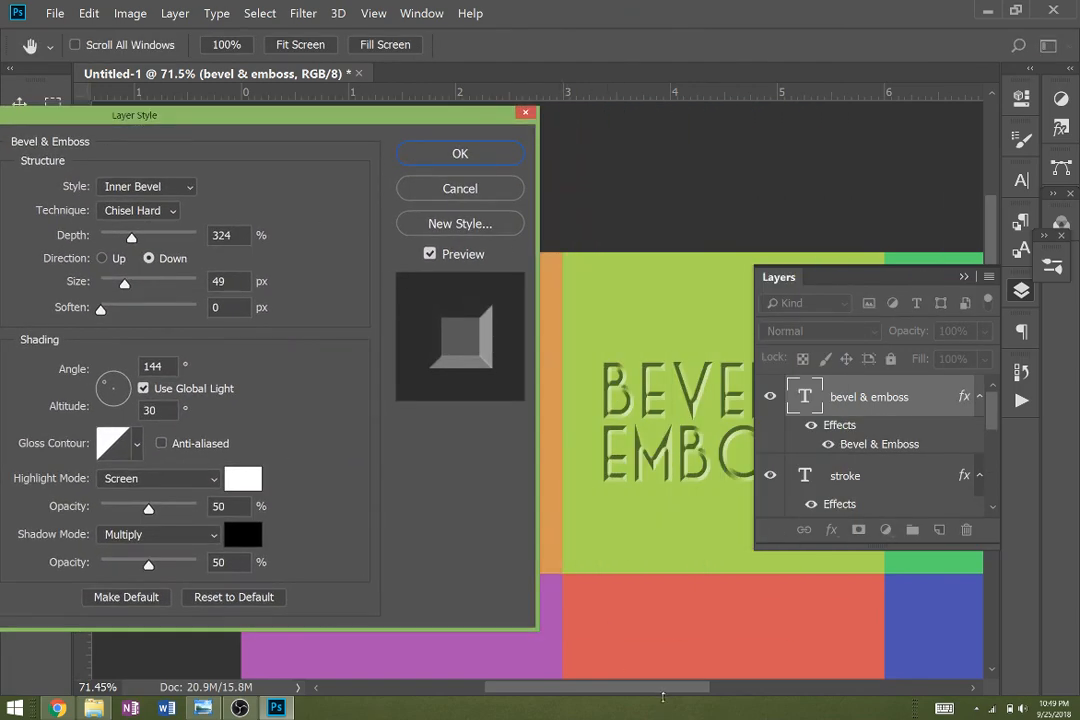
{"action": "left_click", "coordinate": [963, 277]}
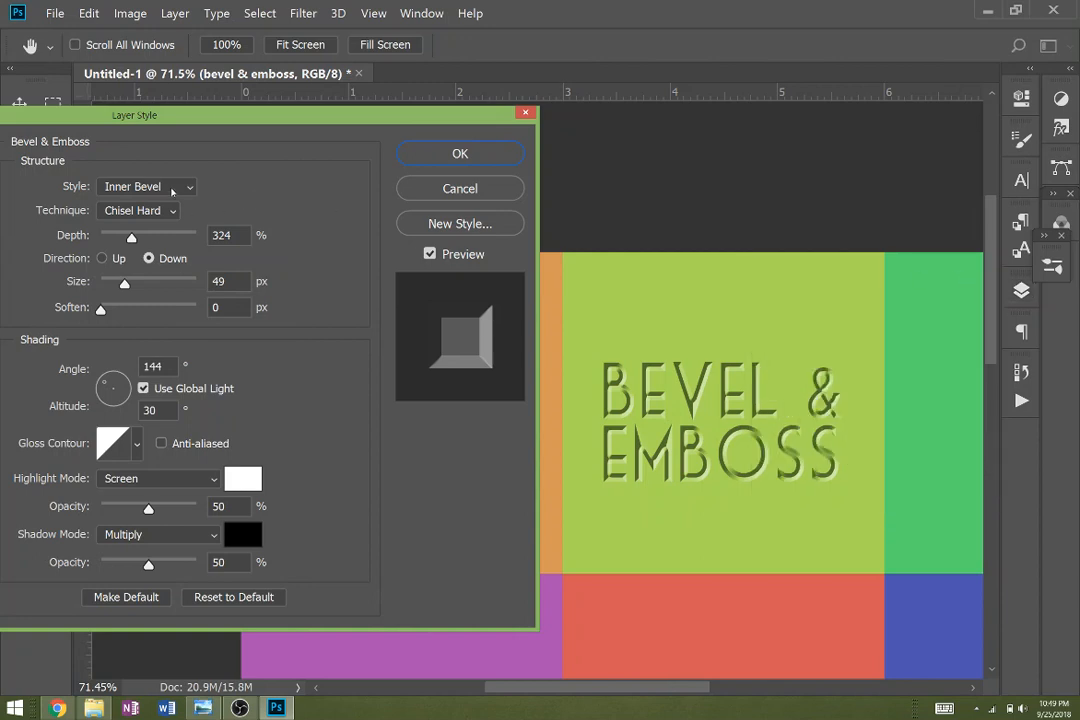
{"action": "left_click", "coordinate": [172, 189]}
{"action": "left_click", "coordinate": [151, 224]}
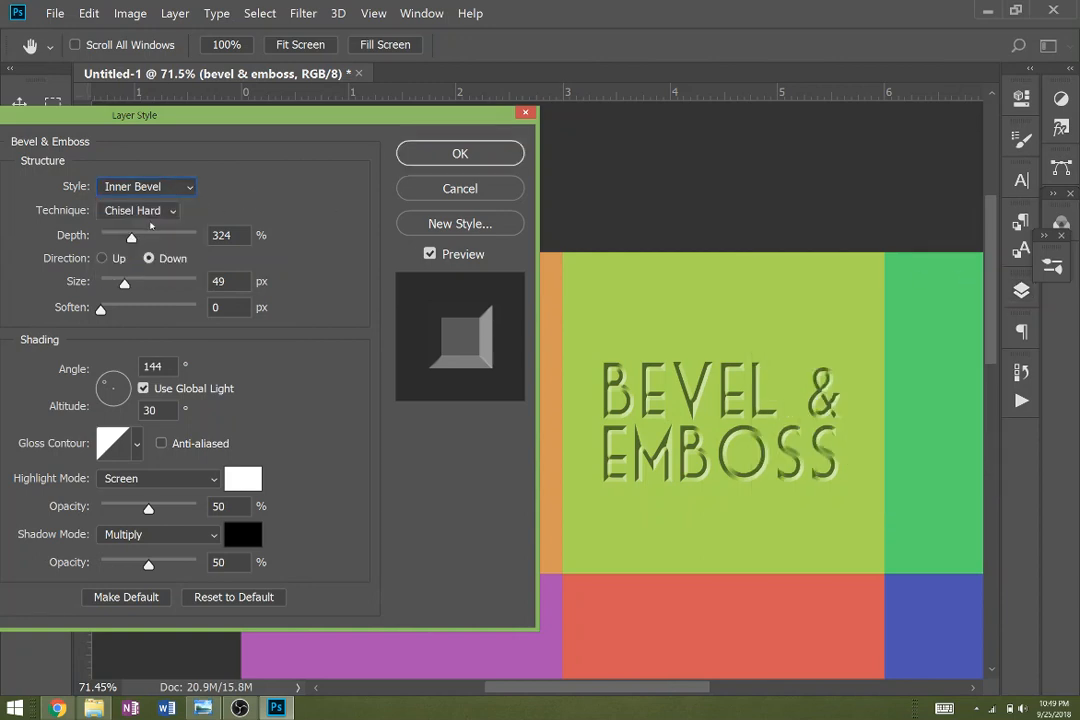
{"action": "left_click", "coordinate": [151, 221]}
{"action": "left_click", "coordinate": [151, 232]}
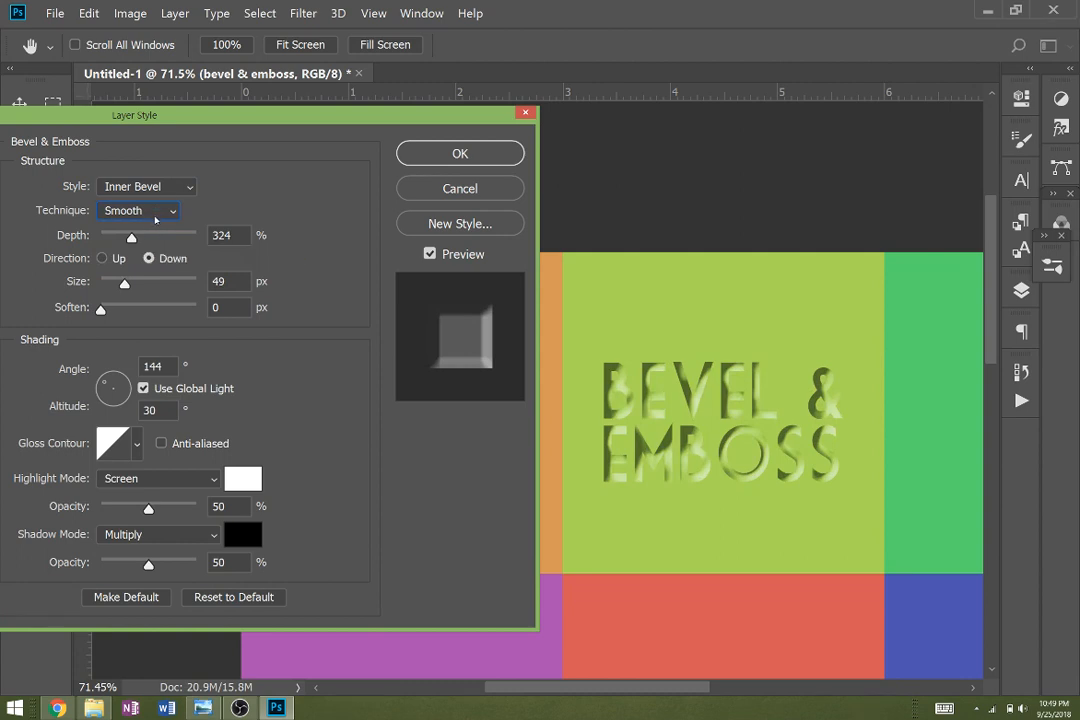
{"action": "left_click", "coordinate": [156, 218]}
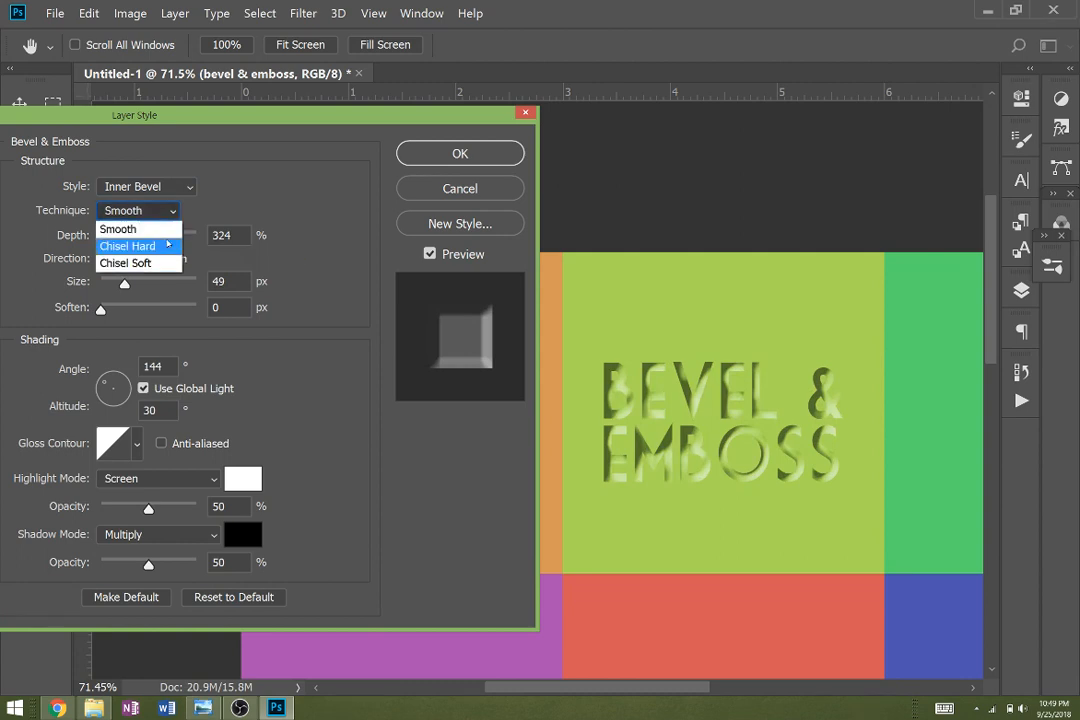
{"action": "left_click", "coordinate": [158, 234]}
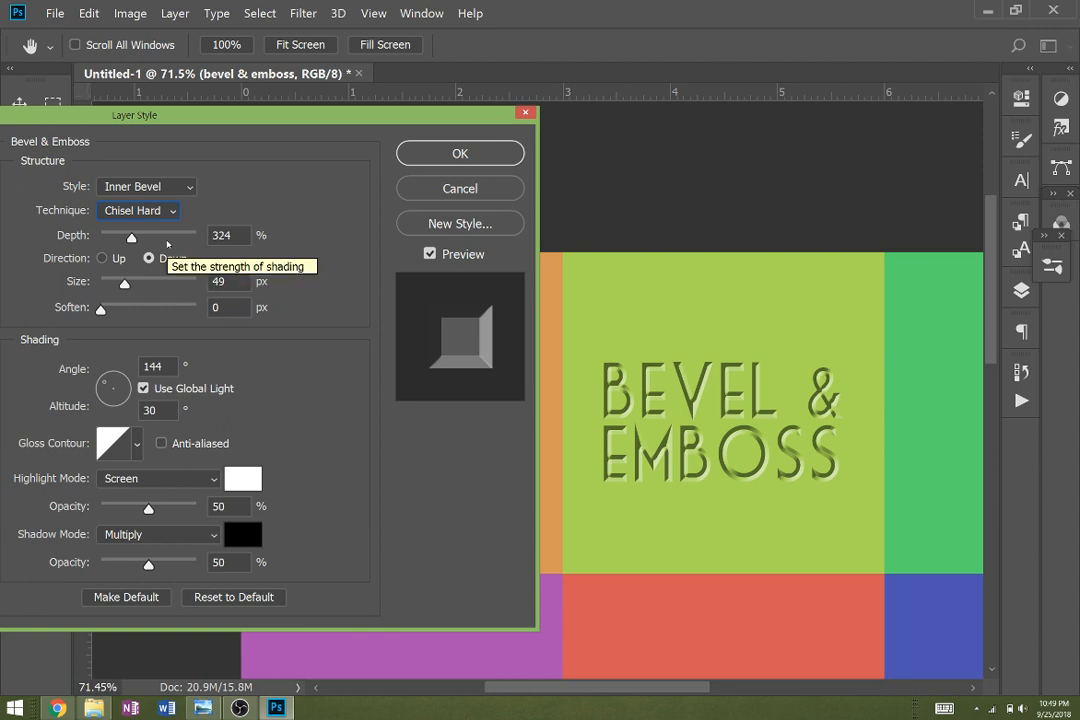
{"action": "left_click", "coordinate": [168, 211]}
{"action": "left_click", "coordinate": [165, 264]}
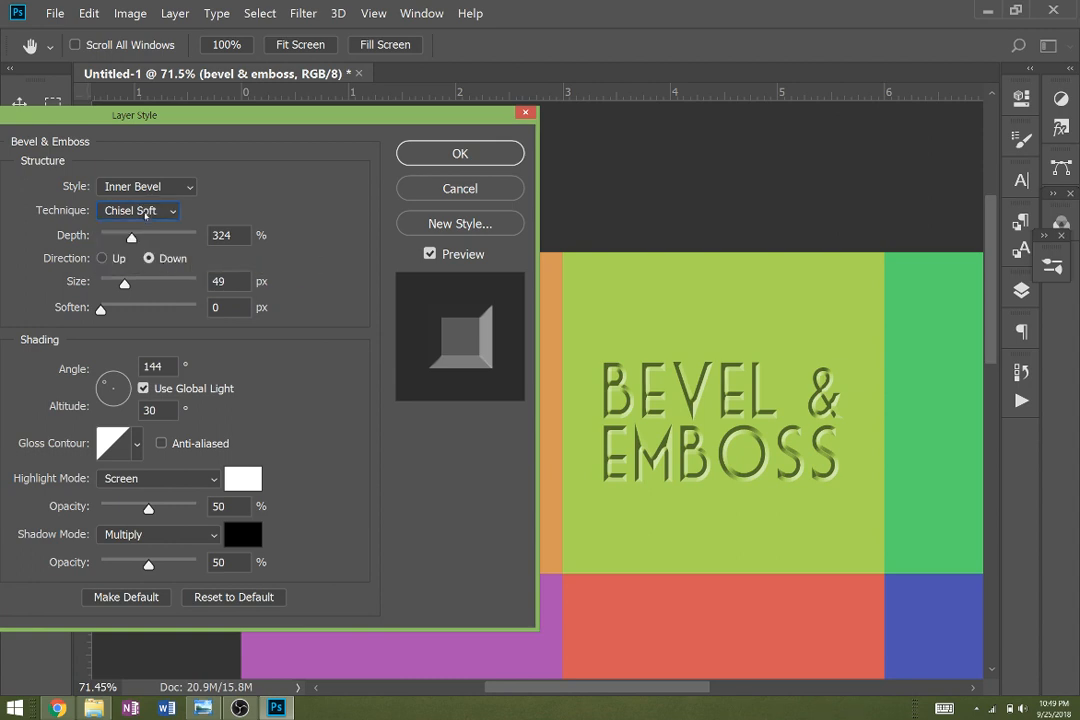
{"action": "left_click", "coordinate": [151, 214]}
{"action": "left_click", "coordinate": [150, 247]}
Set the bevel's depth to 178%, size to 46 px, light angle to 70° and altitude to 26°, and apply the layer style
{"action": "left_click", "coordinate": [140, 240]}
{"action": "left_click_drag", "start_coordinate": [141, 245], "coordinate": [117, 240]}
{"action": "mouse_move", "coordinate": [124, 284]}
{"action": "left_mouse_down"}
{"action": "mouse_move", "coordinate": [151, 285]}
{"action": "mouse_move", "coordinate": [123, 285]}
{"action": "left_mouse_up"}
{"action": "mouse_move", "coordinate": [105, 386]}
{"action": "left_mouse_down"}
{"action": "mouse_move", "coordinate": [107, 395]}
{"action": "mouse_move", "coordinate": [106, 377]}
{"action": "mouse_move", "coordinate": [118, 381]}
{"action": "left_mouse_up"}
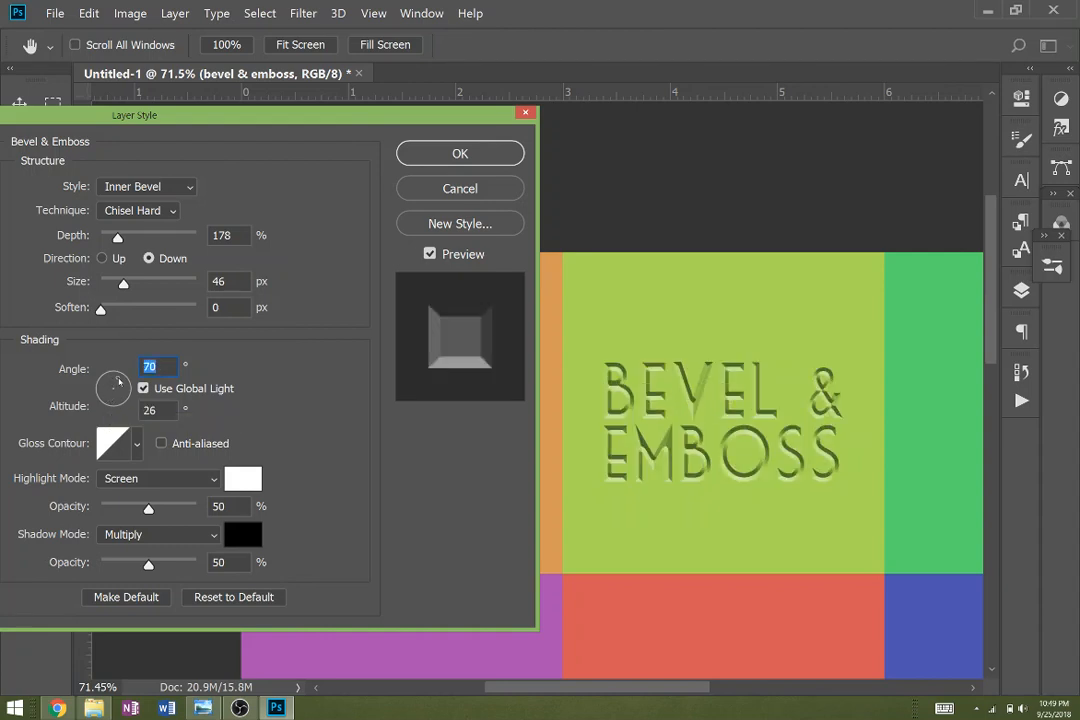
{"action": "left_click", "coordinate": [460, 154]}
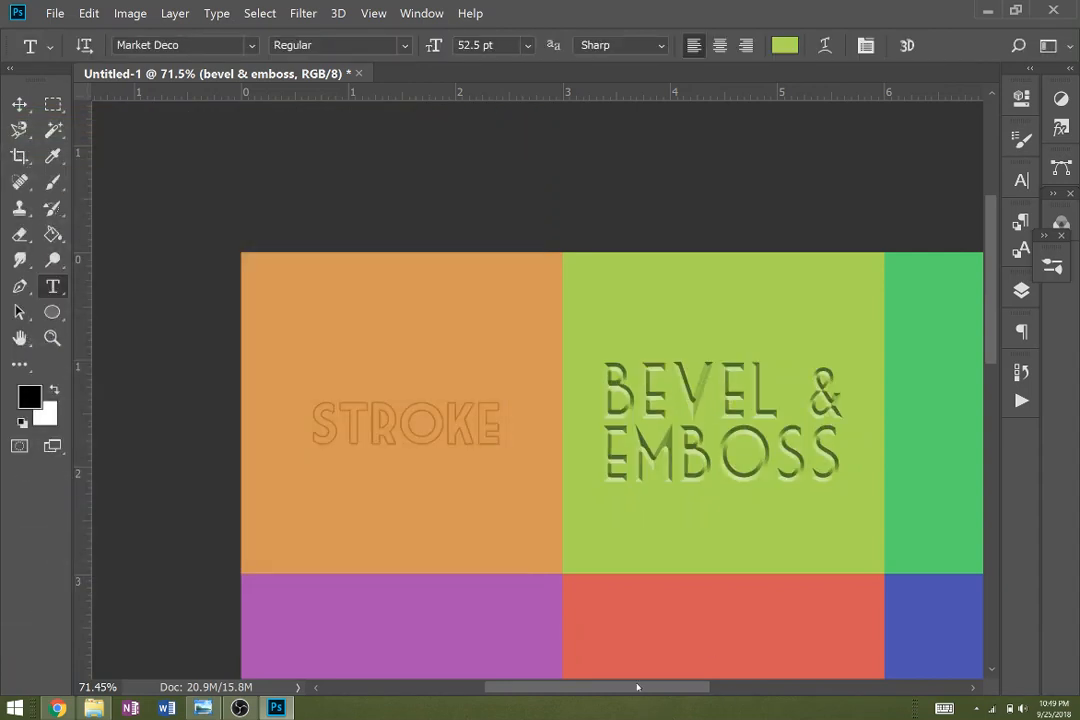
Add the two-line text COLOR OVERLAY to the green square and position it around the middle of the square
{"action": "left_click_drag", "start_coordinate": [635, 687], "coordinate": [766, 683]}
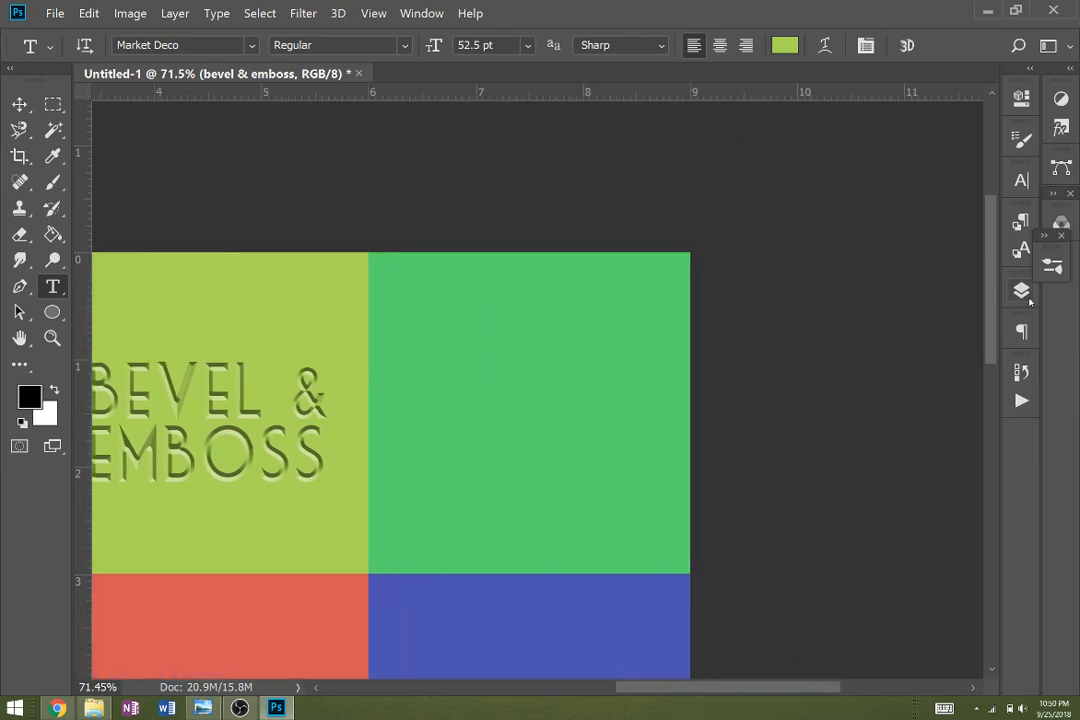
{"action": "left_click", "coordinate": [450, 368]}
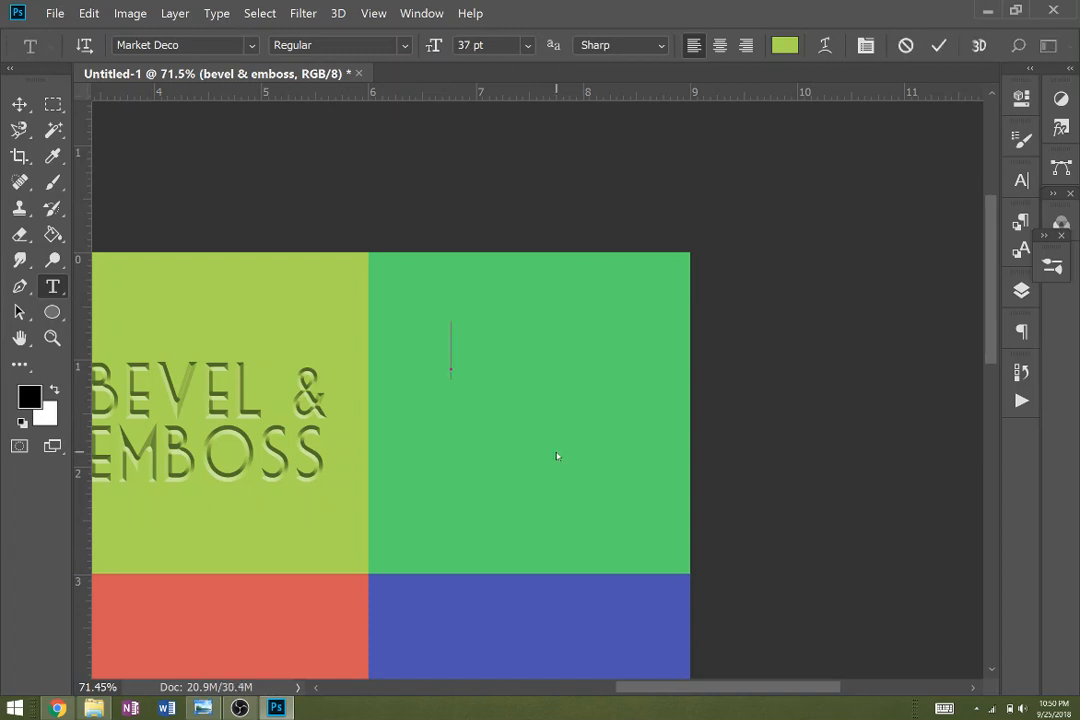
{"action": "type", "text": "COLOR"}
{"action": "key", "text": "Return"}
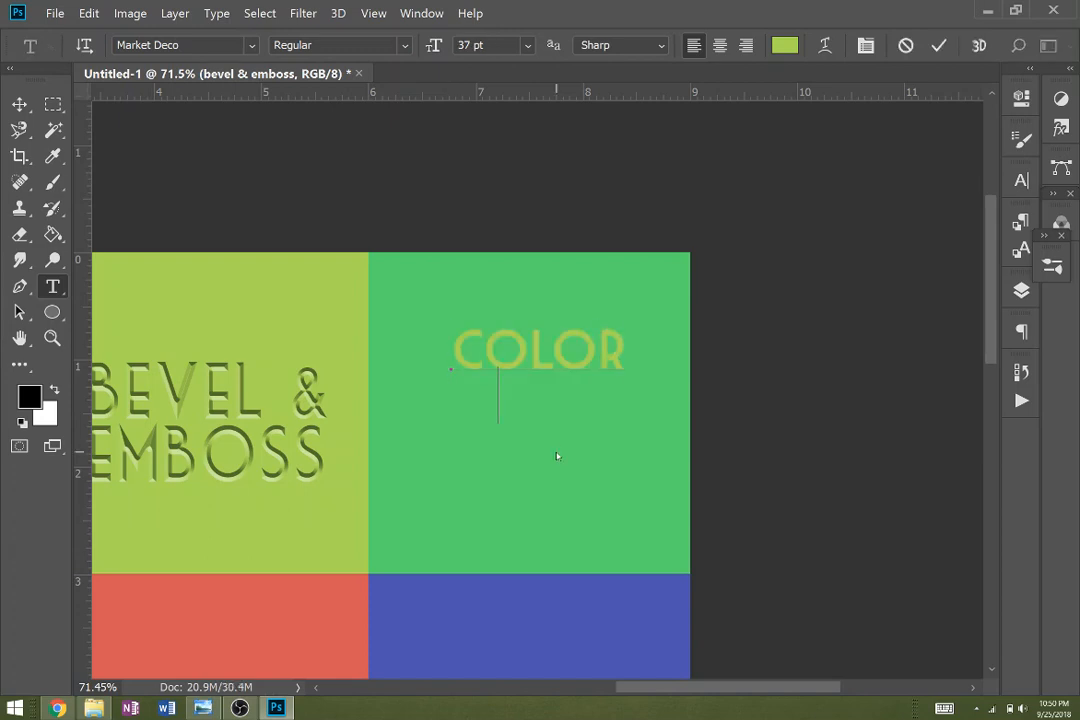
{"action": "type", "text": "OVERLAY"}
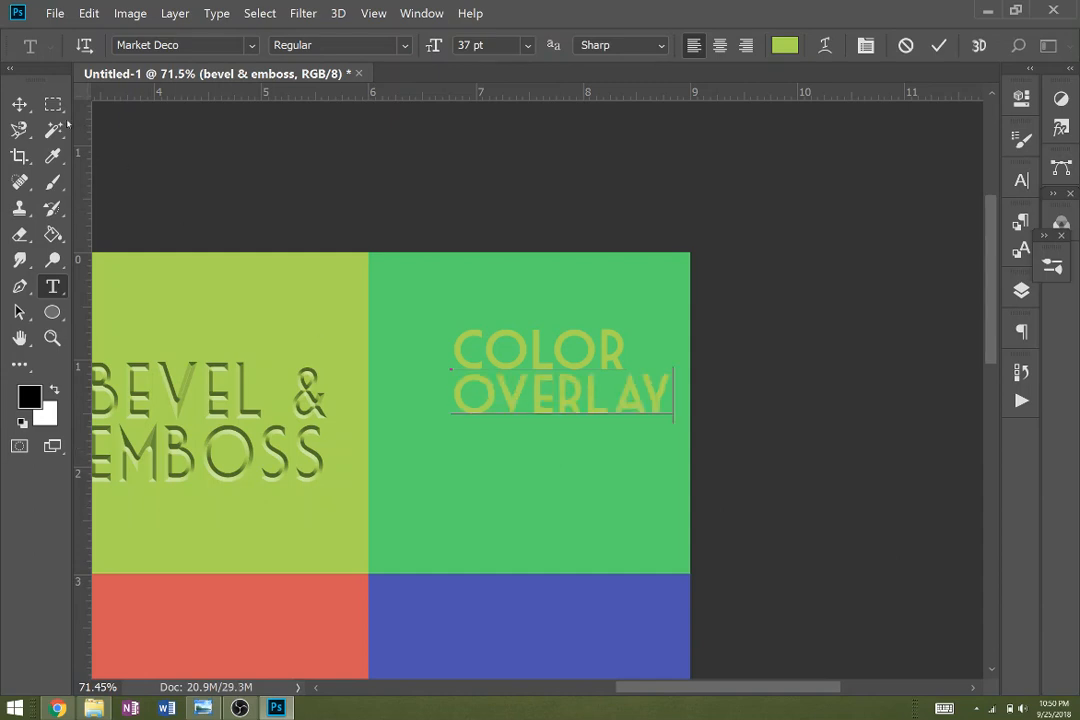
{"action": "left_click", "coordinate": [19, 104]}
{"action": "left_click_drag", "start_coordinate": [486, 357], "coordinate": [455, 410]}
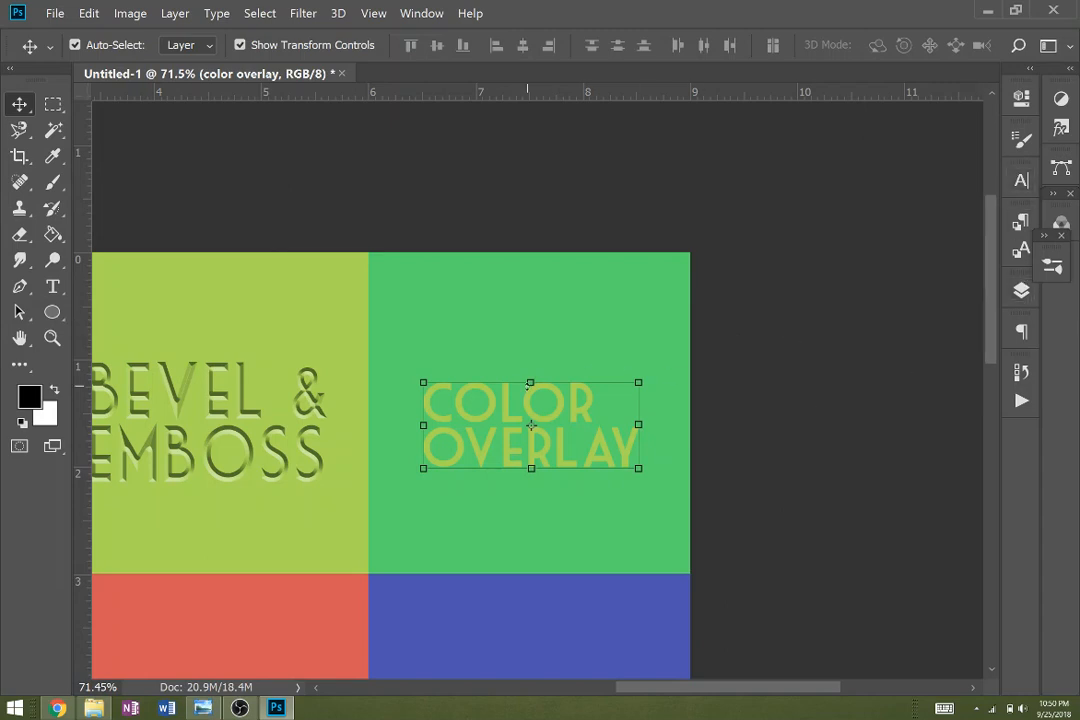
{"action": "key", "text": "t"}
{"action": "left_click", "coordinate": [519, 408]}
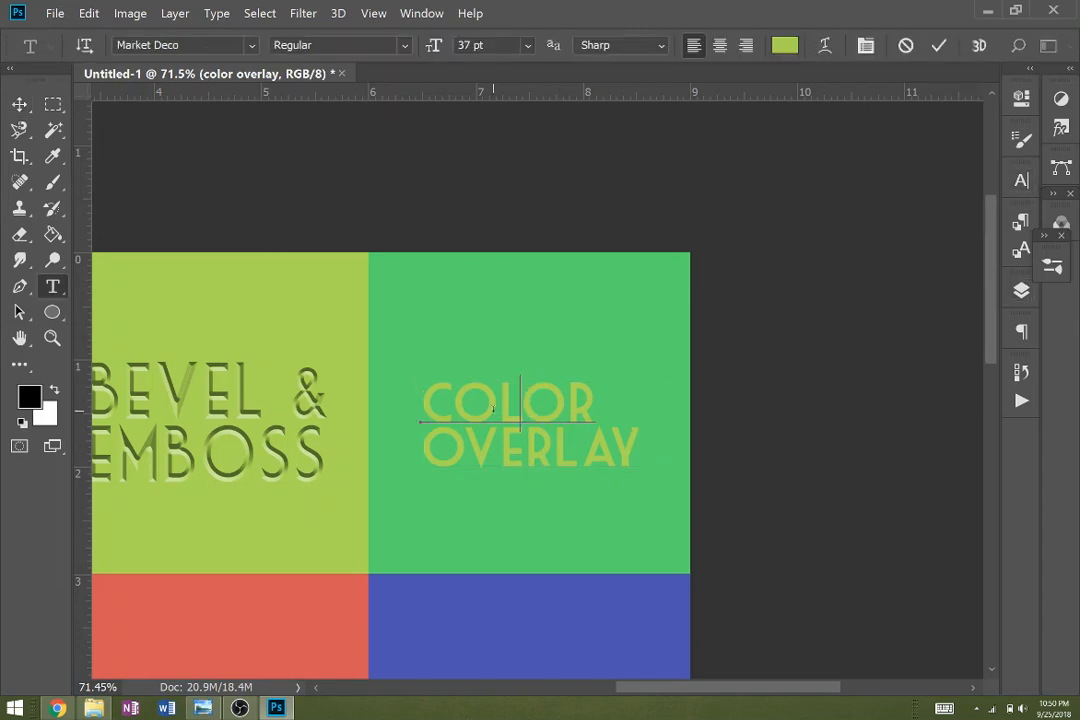
{"action": "left_click", "coordinate": [785, 45]}
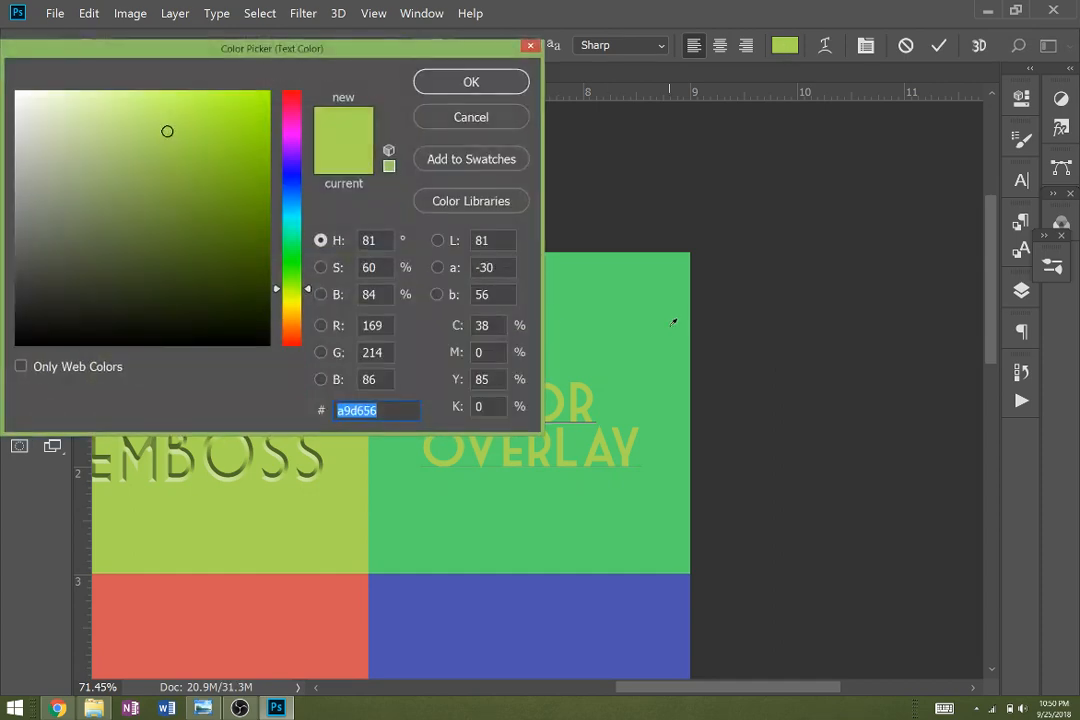
{"action": "left_click", "coordinate": [568, 272]}
{"action": "left_click", "coordinate": [471, 82]}
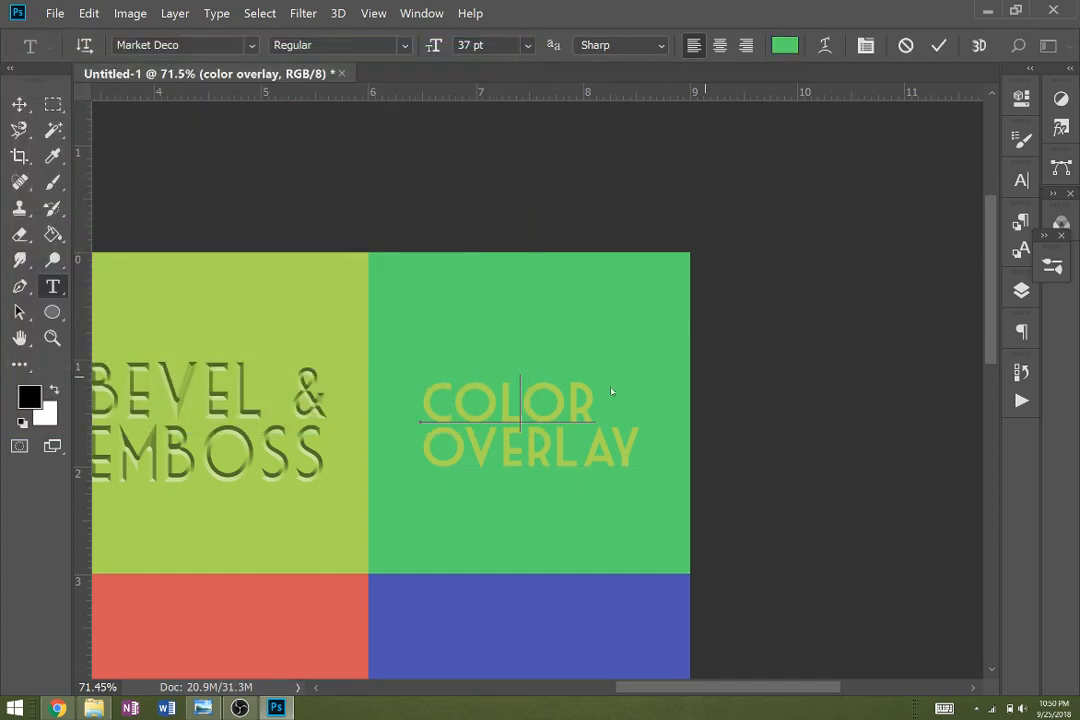
{"action": "key", "text": "Escape"}
Recolor the whole COLOR OVERLAY text to match its green square, #56d66d
{"action": "left_click", "coordinate": [785, 45]}
{"action": "left_click", "coordinate": [639, 320]}
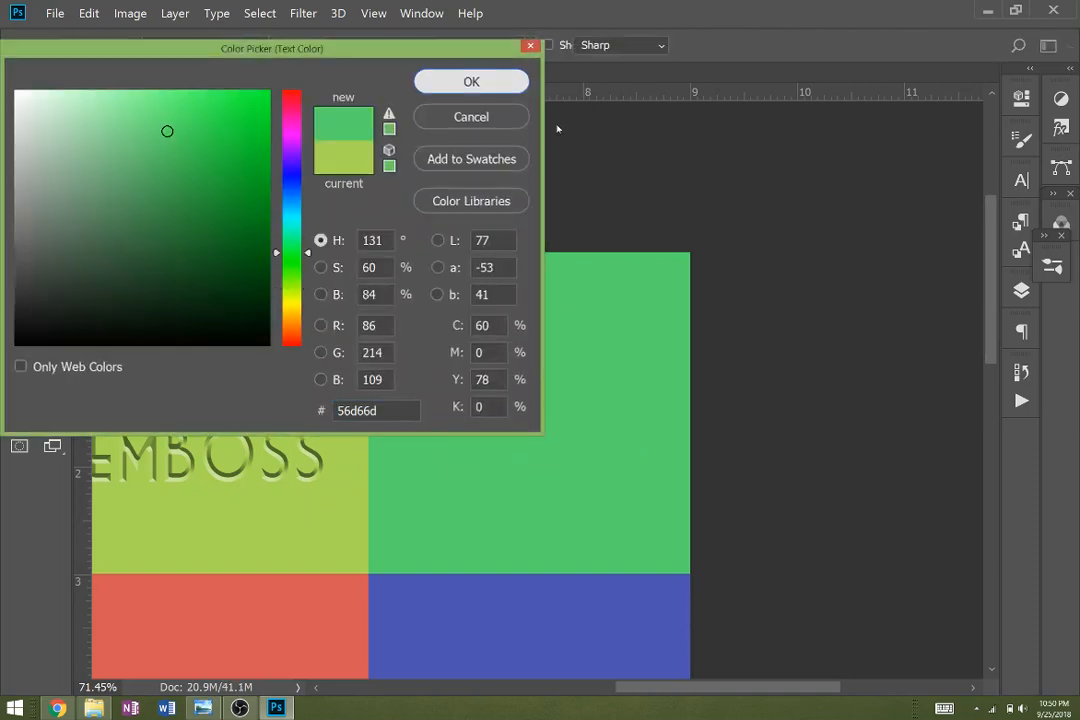
{"action": "key", "text": "Return"}
Turn on the Color Overlay effect for the color overlay text layer, keeping the text in view and its opacity at 100%
{"action": "left_click", "coordinate": [1020, 292]}
{"action": "right_click", "coordinate": [909, 400]}
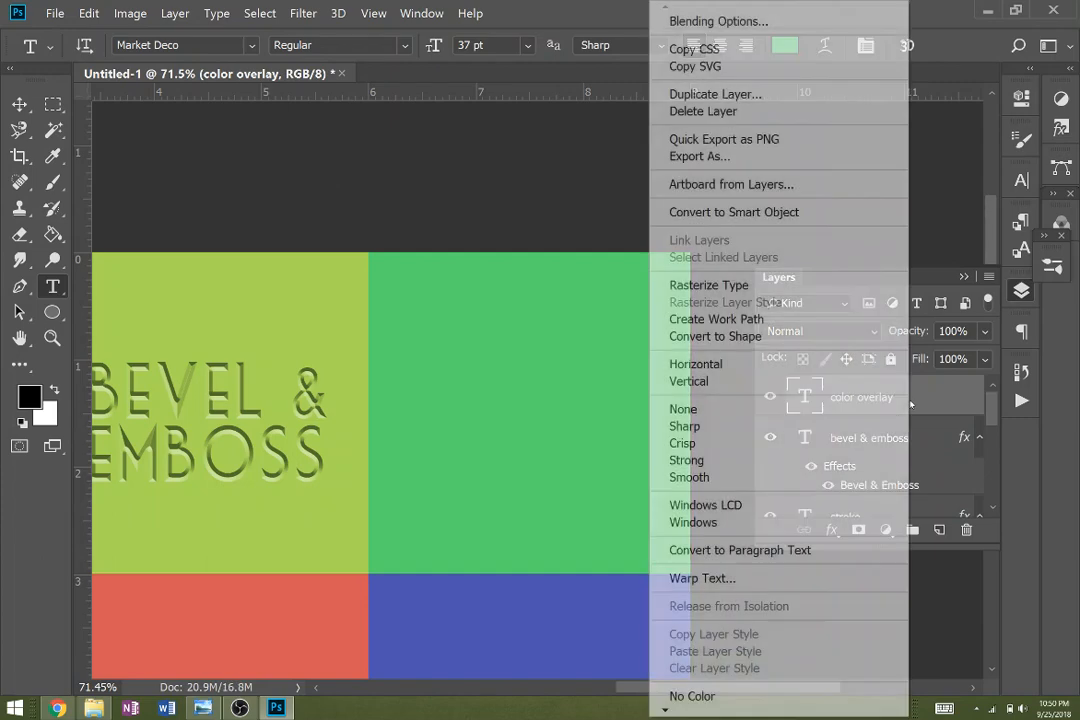
{"action": "left_click", "coordinate": [692, 21]}
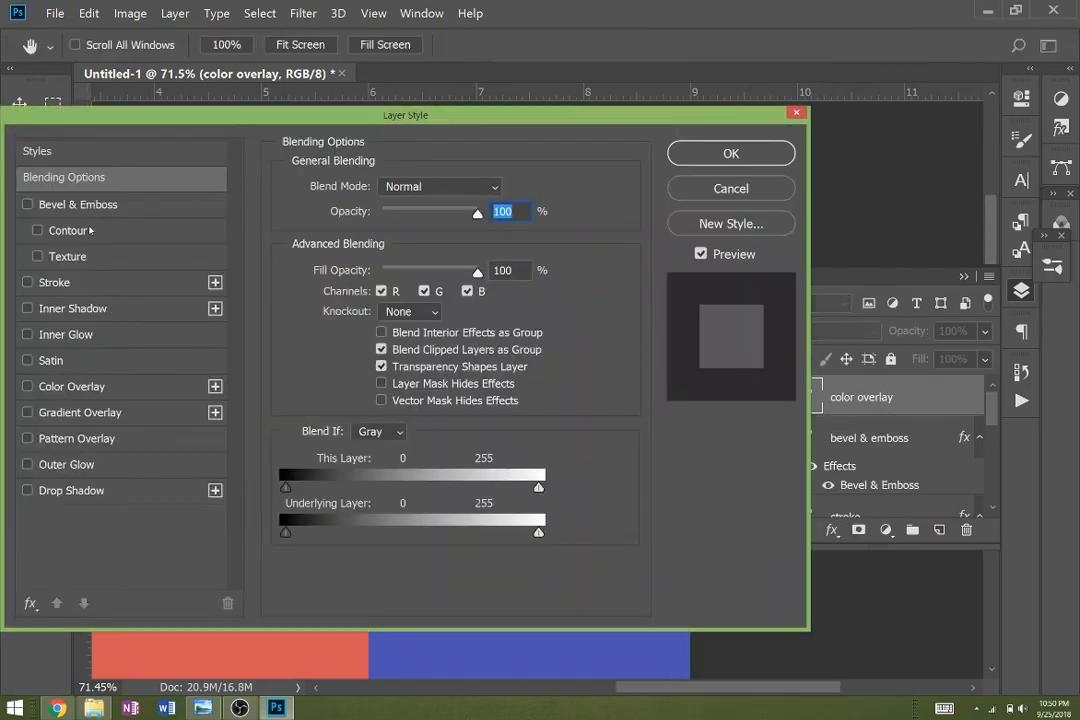
{"action": "left_click", "coordinate": [79, 394]}
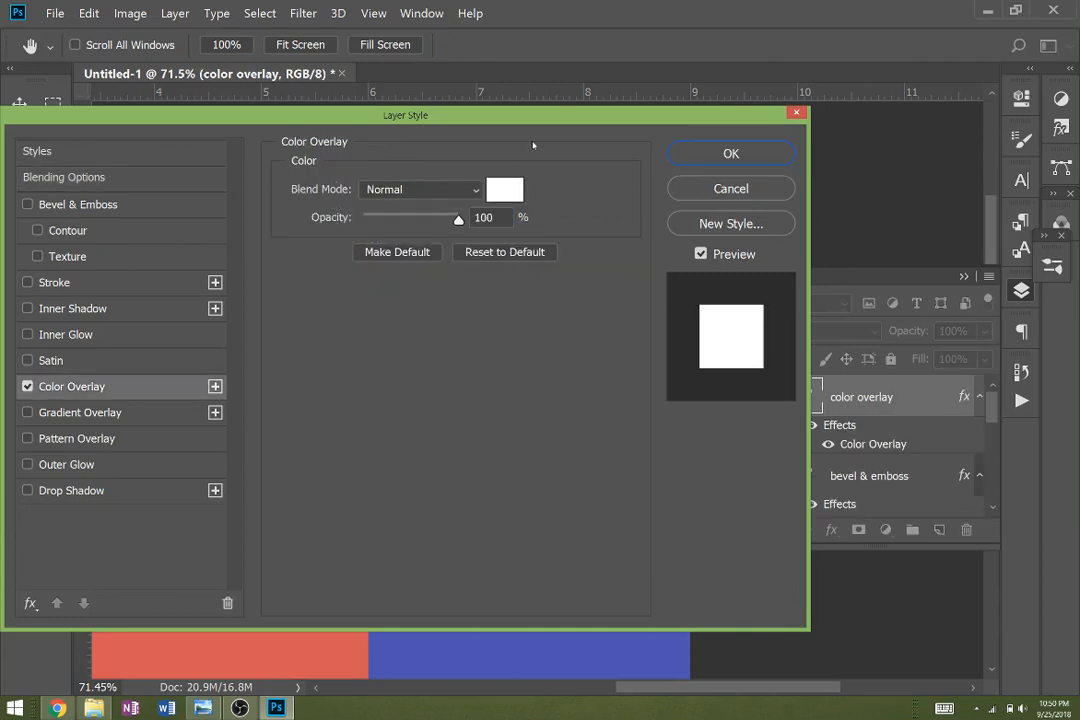
{"action": "left_click_drag", "start_coordinate": [531, 120], "coordinate": [858, 488]}
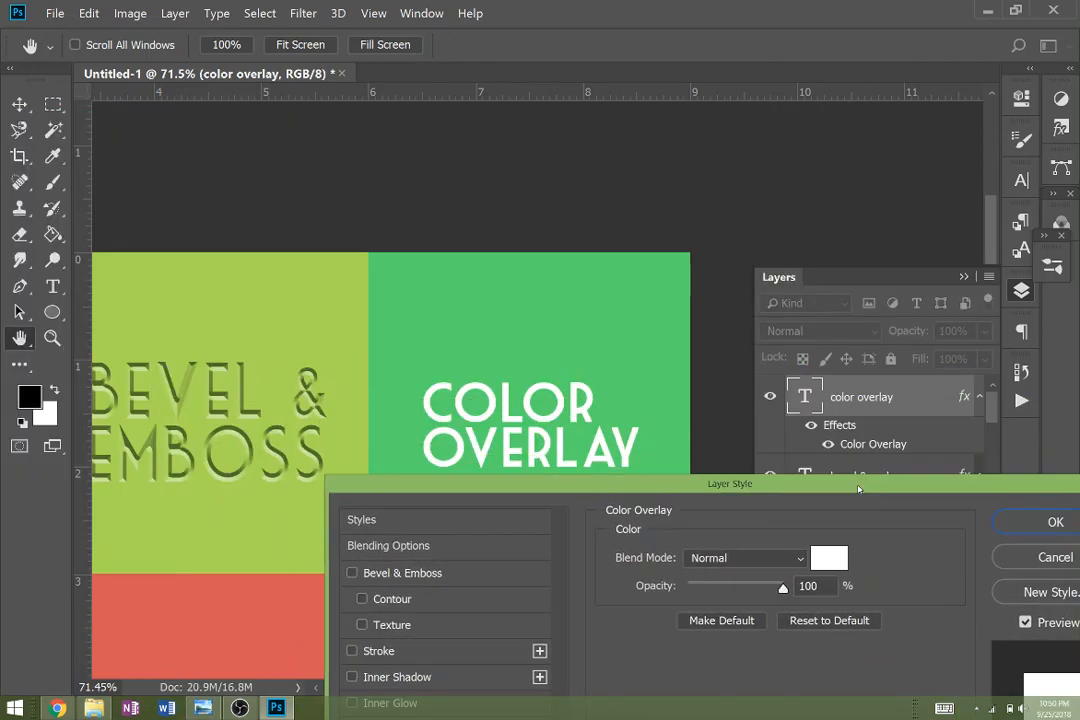
{"action": "left_click_drag", "start_coordinate": [738, 582], "coordinate": [802, 603]}
Change the overlay color to a salmon pink, set its opacity to 60%, and apply the layer style
{"action": "left_click", "coordinate": [829, 558]}
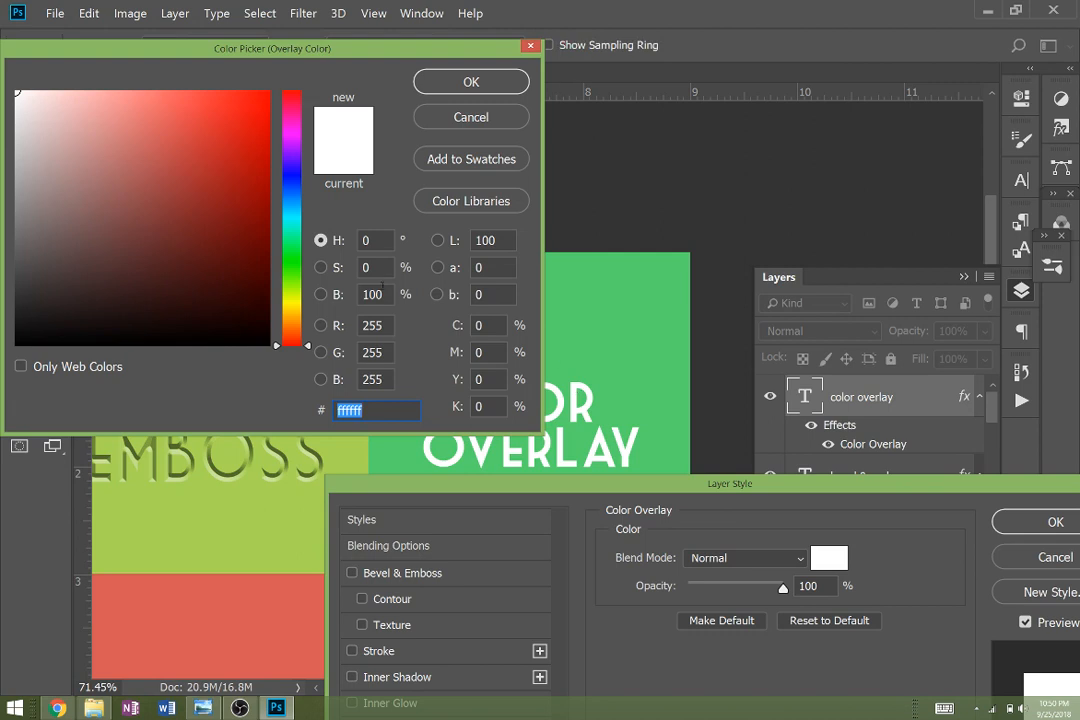
{"action": "mouse_move", "coordinate": [228, 206]}
{"action": "left_mouse_down"}
{"action": "mouse_move", "coordinate": [120, 106]}
{"action": "mouse_move", "coordinate": [128, 135]}
{"action": "left_mouse_up"}
{"action": "left_click", "coordinate": [471, 81]}
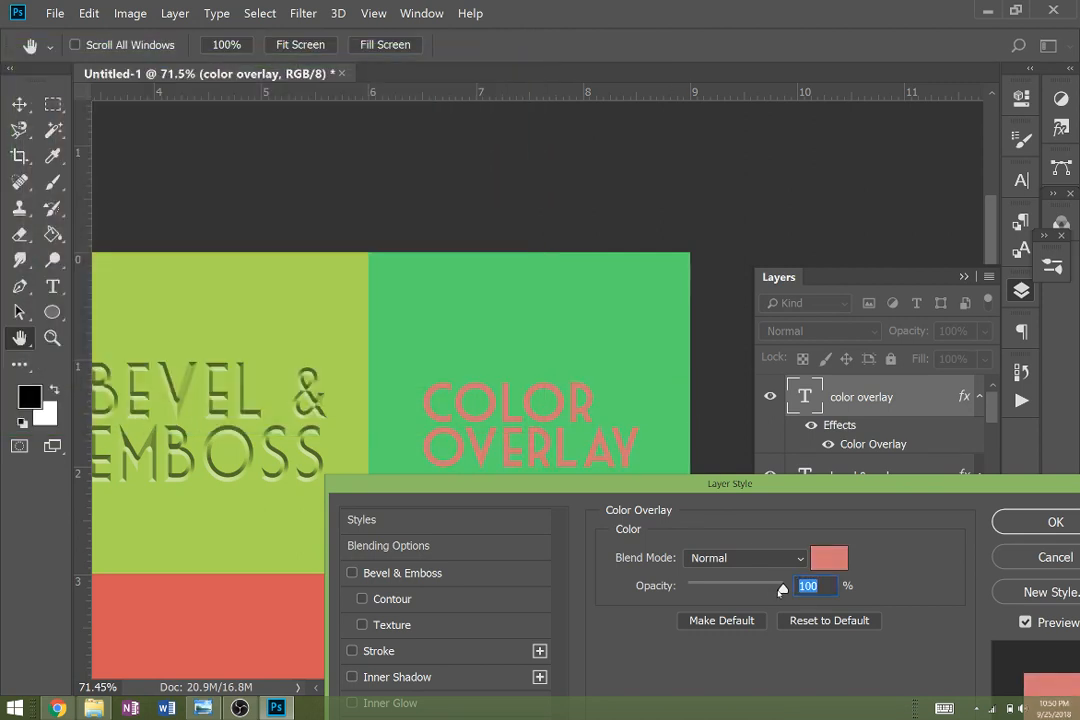
{"action": "left_click_drag", "start_coordinate": [782, 590], "coordinate": [745, 588]}
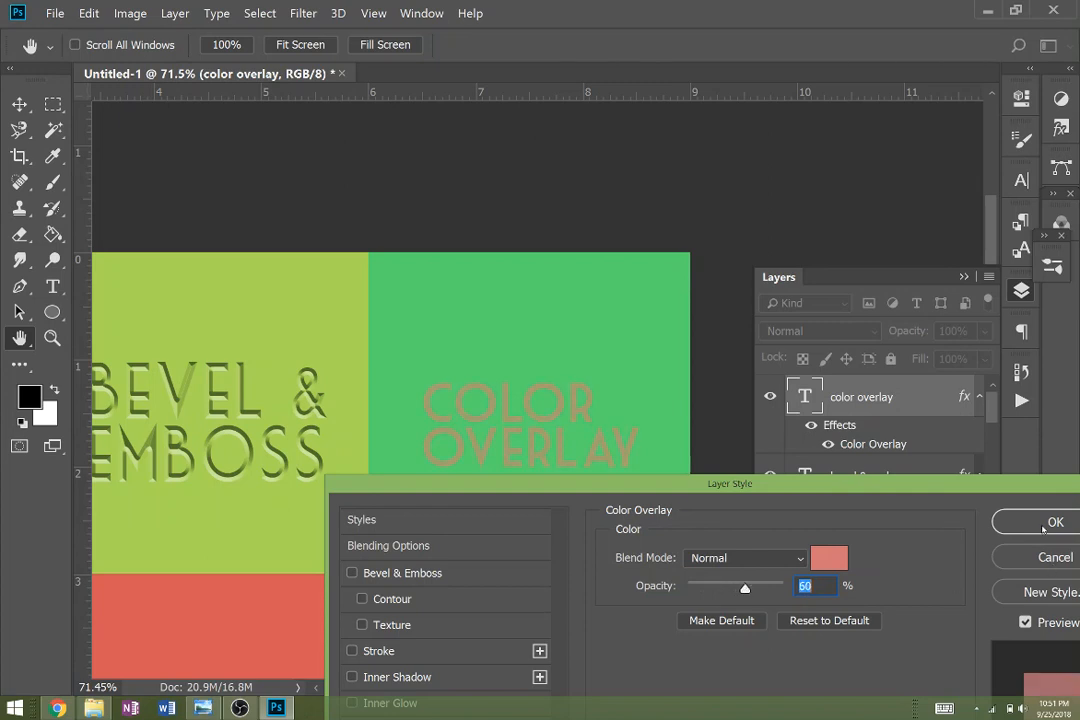
{"action": "left_click", "coordinate": [1043, 529]}
Try adding the text INNER to the purple square, and undo it
{"action": "scroll", "coordinate": [521, 657], "scroll_direction": "left", "scroll_amount": 10}
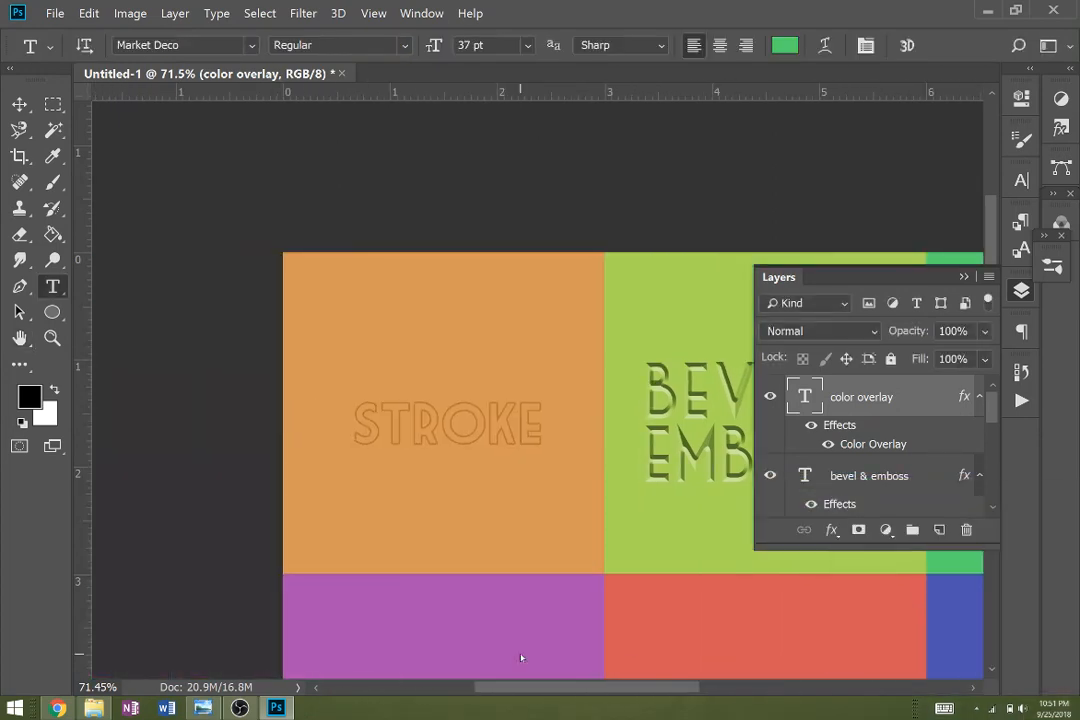
{"action": "key", "text": "v"}
{"action": "left_click_drag", "start_coordinate": [523, 552], "coordinate": [810, 277]}
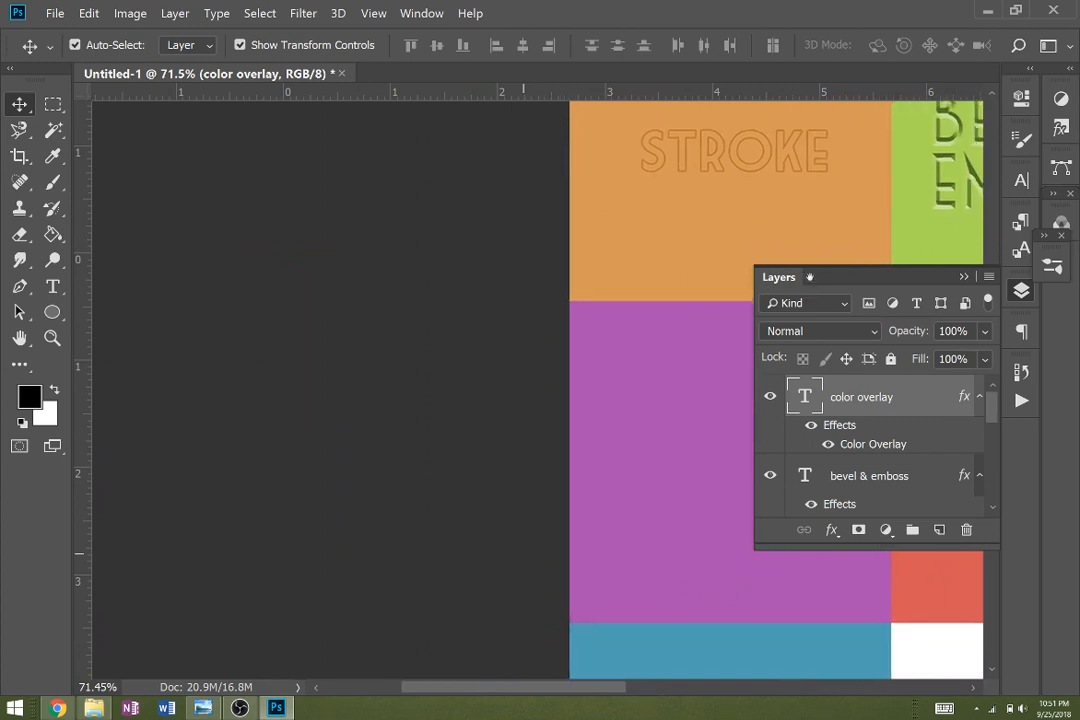
{"action": "left_click_drag", "start_coordinate": [644, 560], "coordinate": [448, 523]}
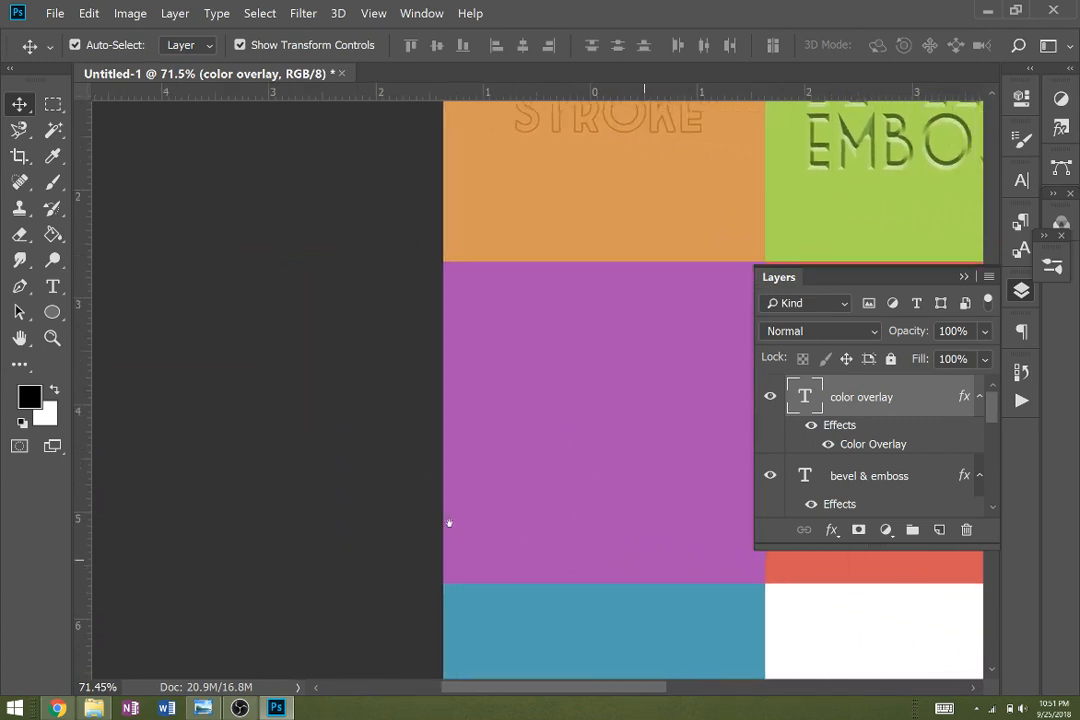
{"action": "key", "text": "t"}
{"action": "left_click", "coordinate": [374, 380]}
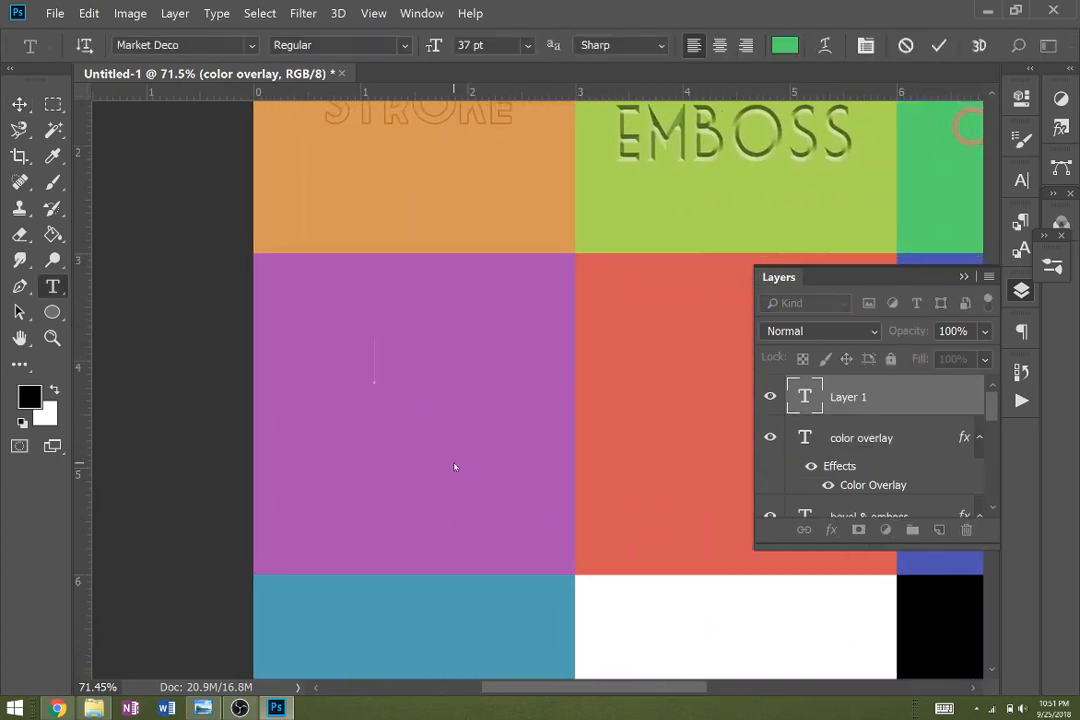
{"action": "type", "text": "inner"}
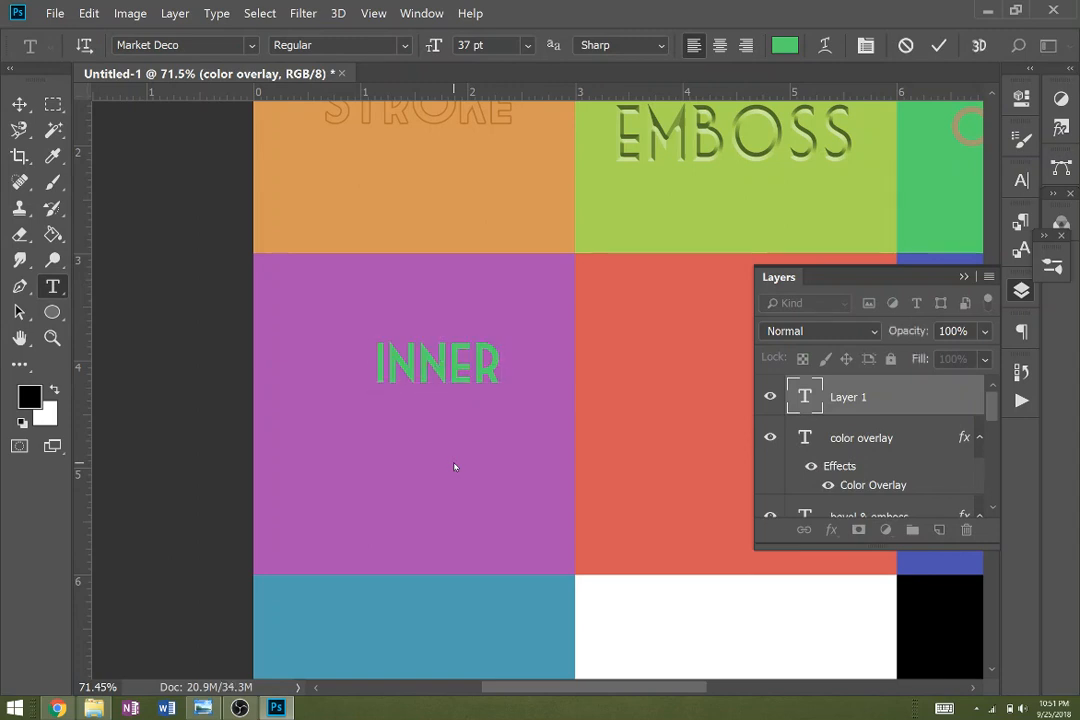
{"action": "key", "text": "ctrl+Return"}
{"action": "key", "text": "ctrl+z"}
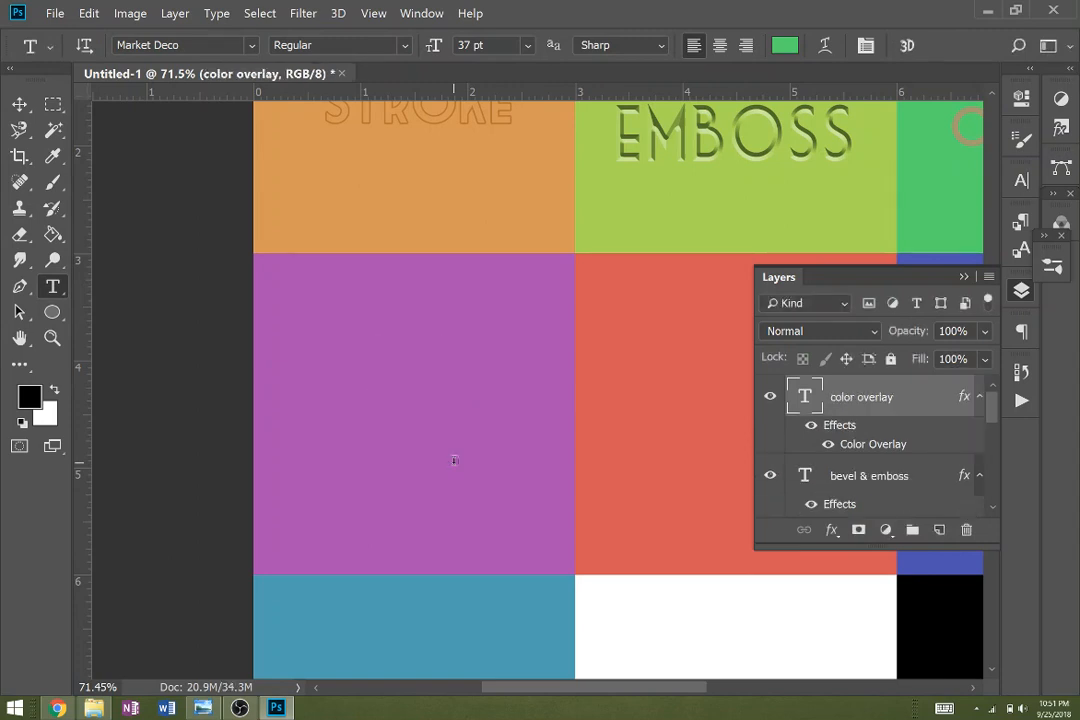
Add the two-line text INNER SHADOW to the purple square and position it around the middle of the square
{"action": "left_click", "coordinate": [305, 327]}
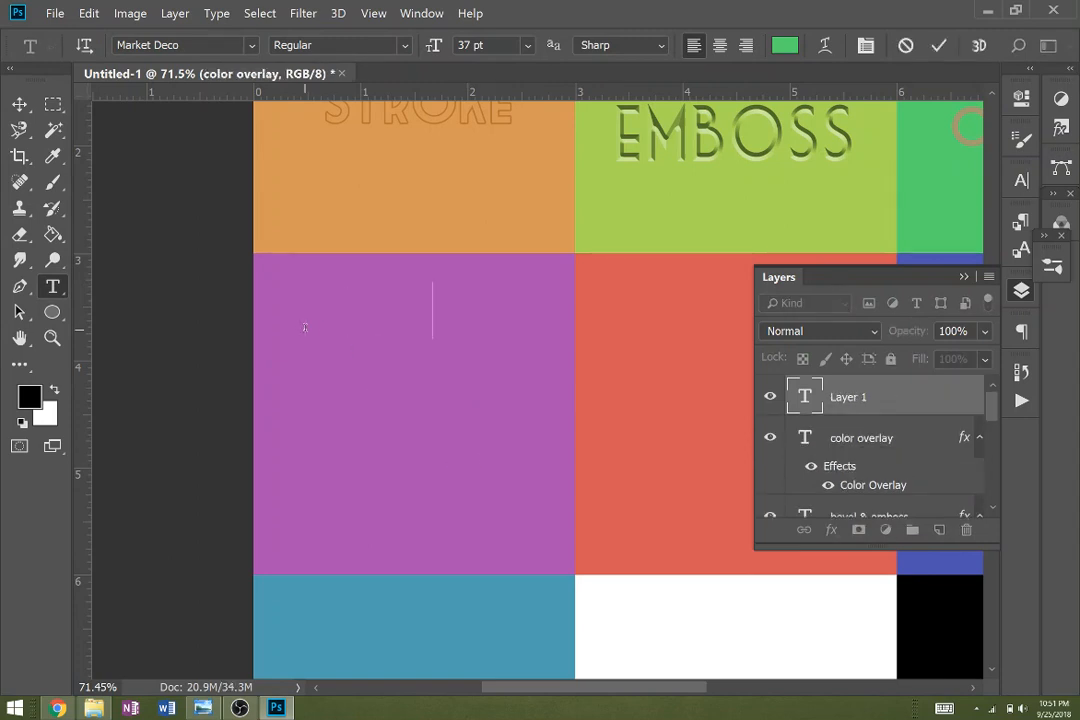
{"action": "key", "text": "Return"}
{"action": "type", "text": "shadow"}
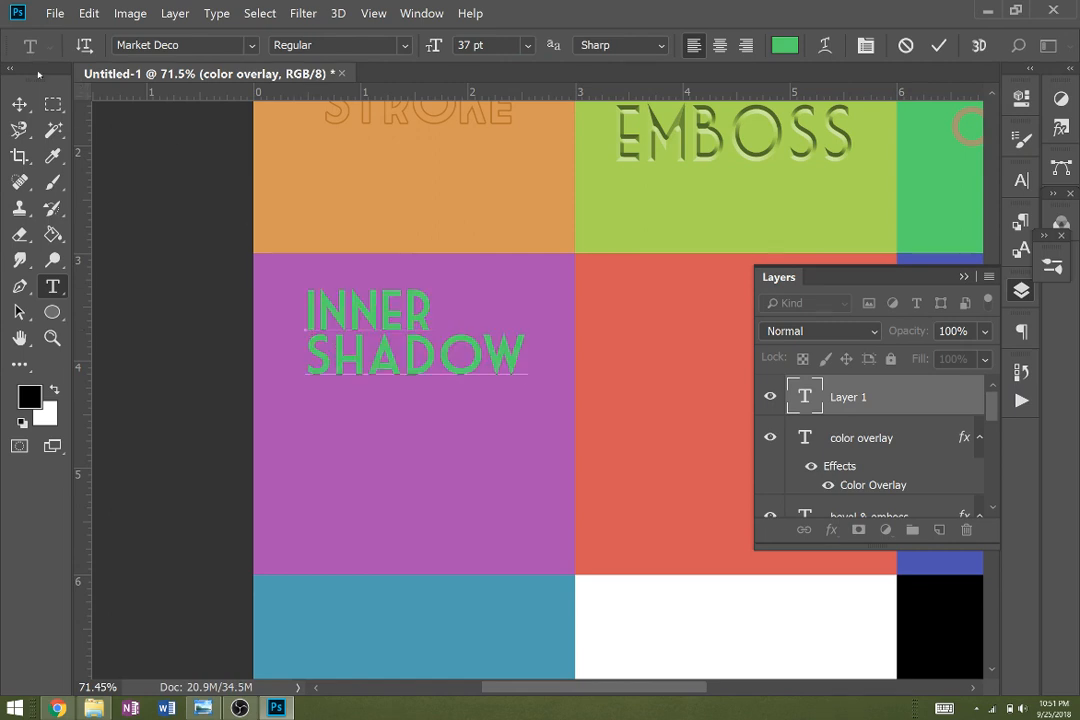
{"action": "left_click", "coordinate": [19, 104]}
{"action": "left_click_drag", "start_coordinate": [362, 338], "coordinate": [349, 423]}
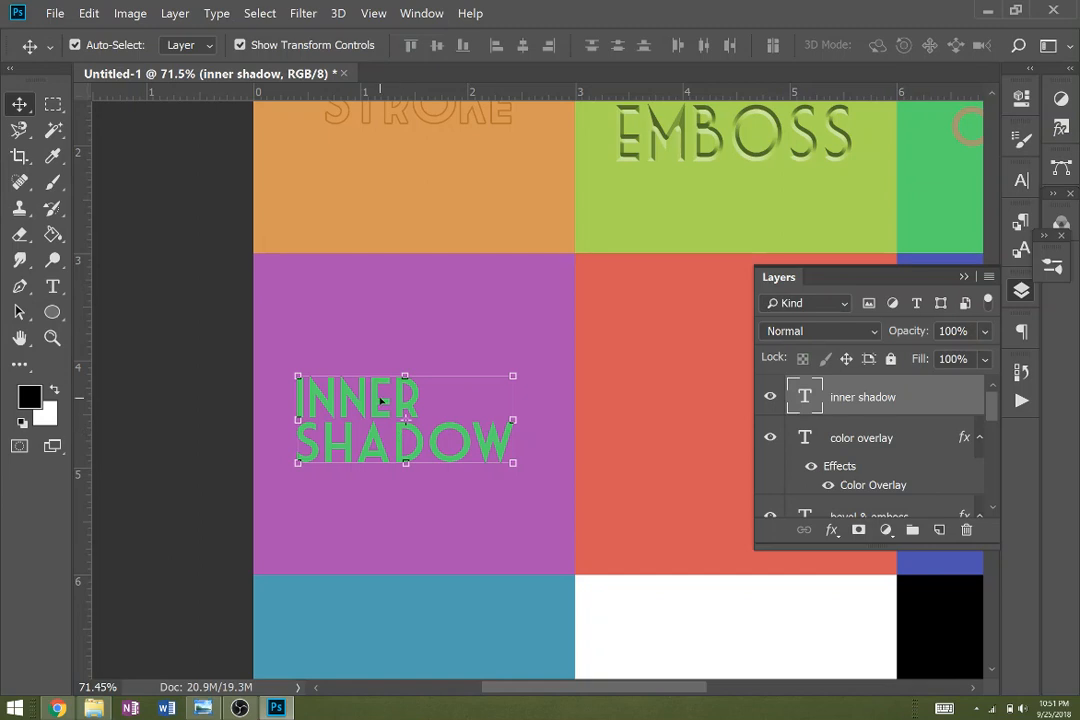
Enlarge the word INNER on the purple square to 65 pt so it matches the width of SHADOW
{"action": "double_click", "coordinate": [381, 400]}
{"action": "double_click", "coordinate": [381, 400]}
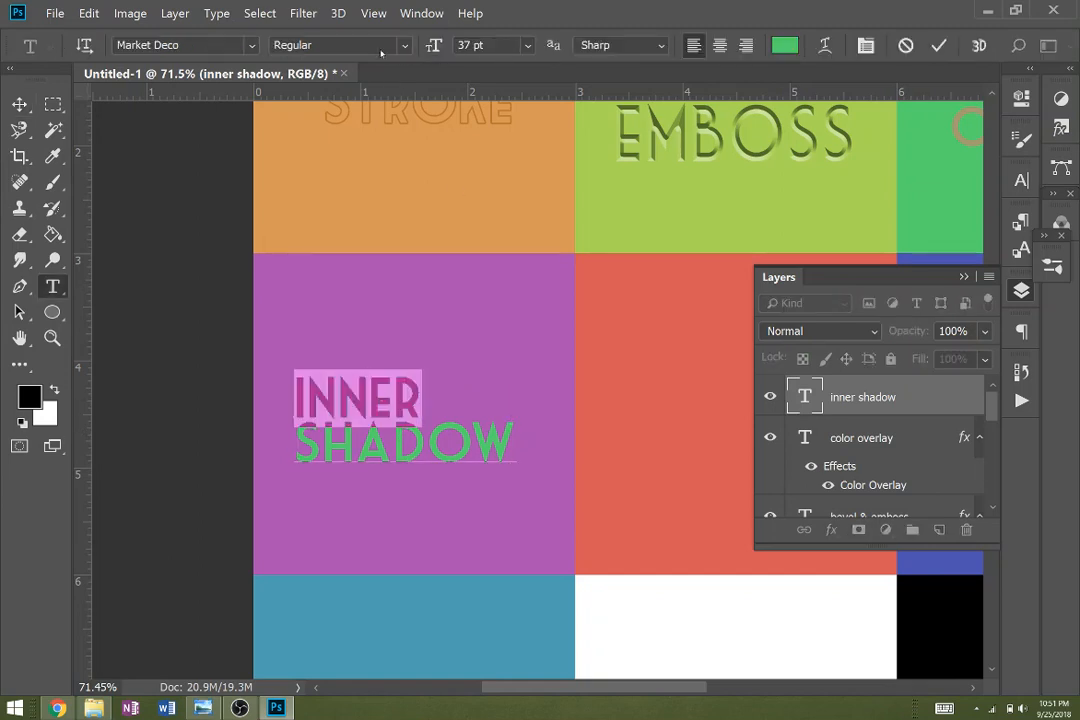
{"action": "left_click_drag", "start_coordinate": [430, 50], "coordinate": [456, 52]}
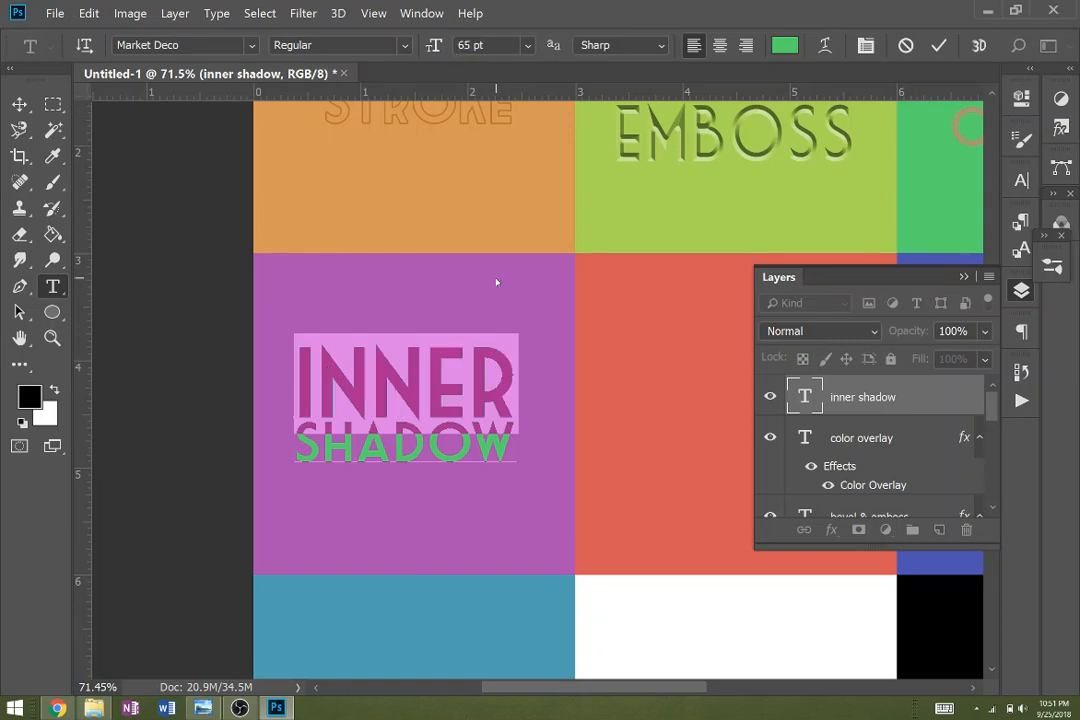
{"action": "key", "text": "ctrl+Return"}
{"action": "key", "text": "v"}
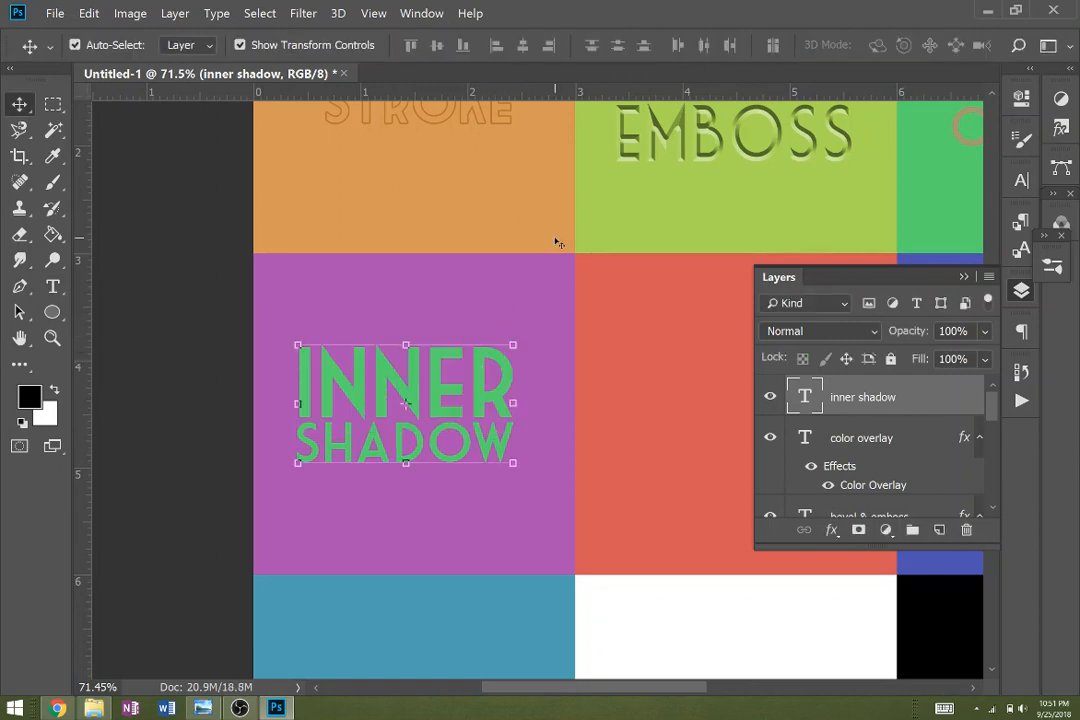
Recolor the INNER SHADOW text with the purple sampled from its background square
{"action": "key", "text": "t"}
{"action": "key", "text": "i"}
{"action": "left_click", "coordinate": [785, 45]}
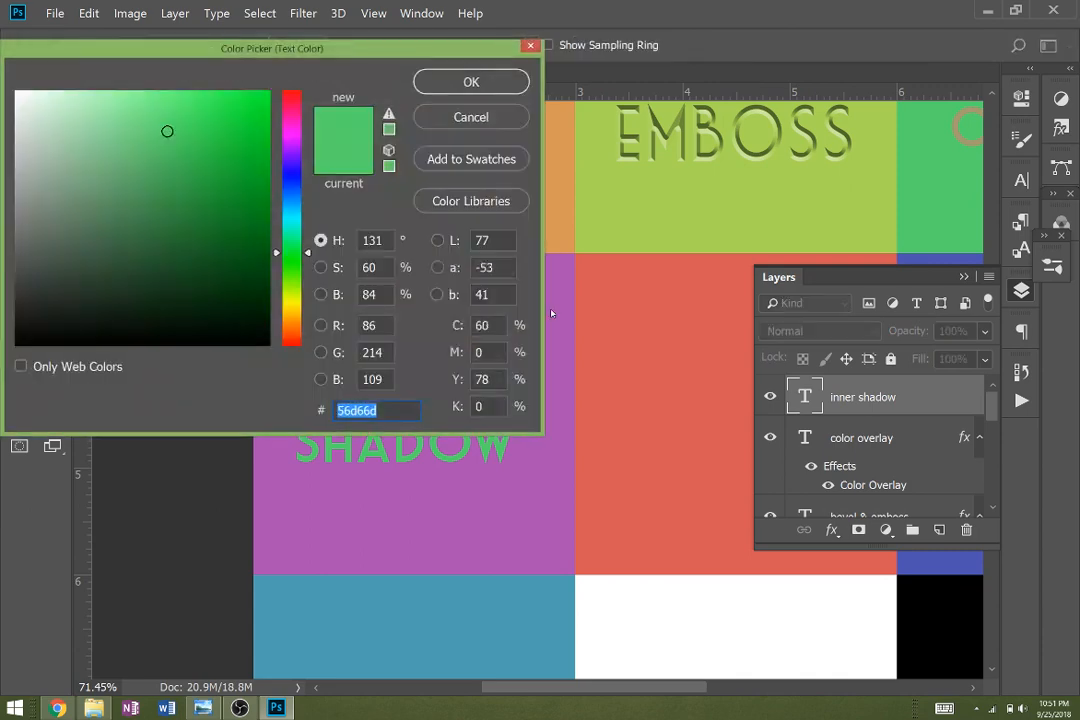
{"action": "left_click", "coordinate": [565, 295]}
{"action": "left_click", "coordinate": [471, 81]}
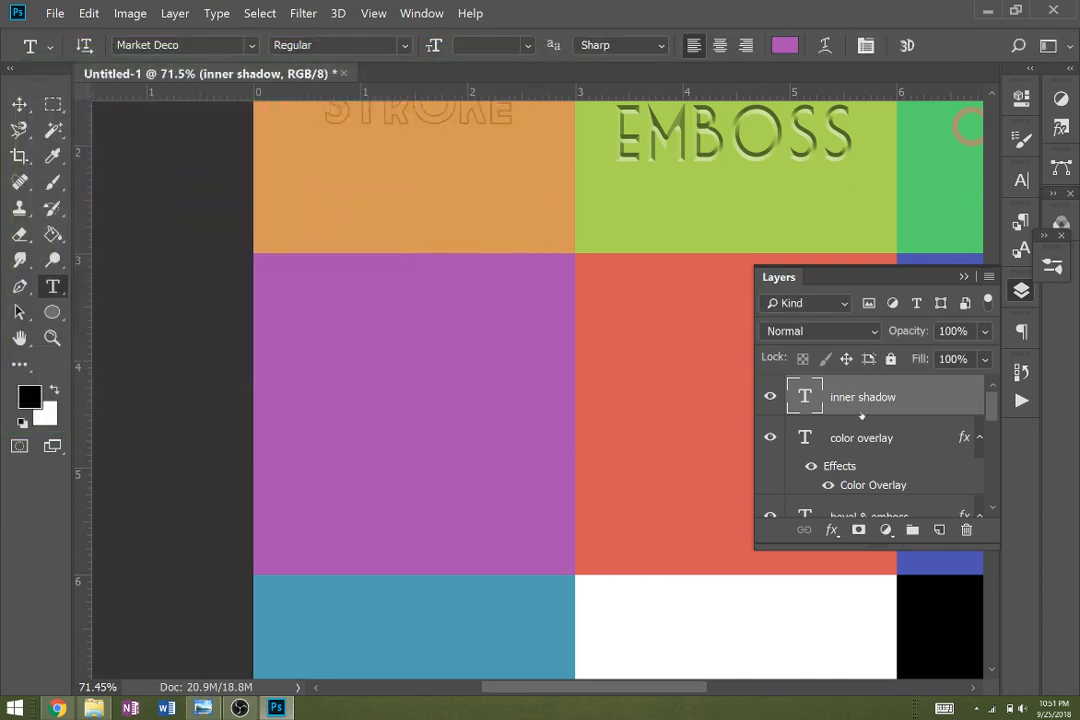
Turn on the Inner Shadow effect for the inner shadow text layer, keeping the text in view
{"action": "right_click", "coordinate": [884, 400]}
{"action": "left_click", "coordinate": [711, 16]}
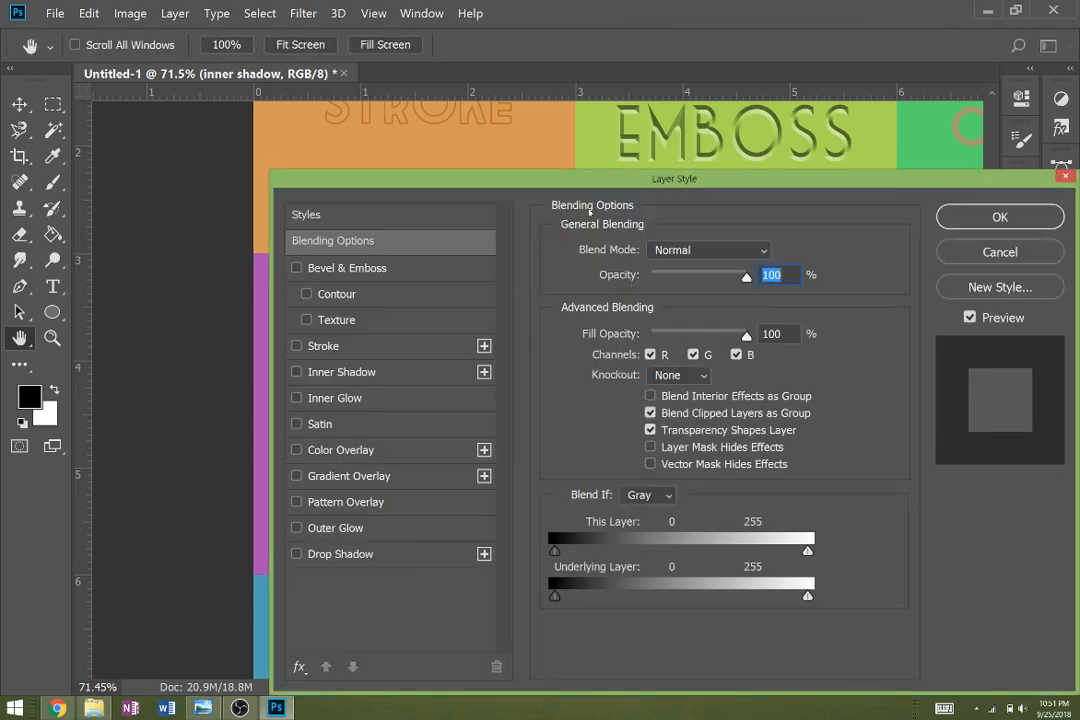
{"action": "left_click", "coordinate": [369, 376]}
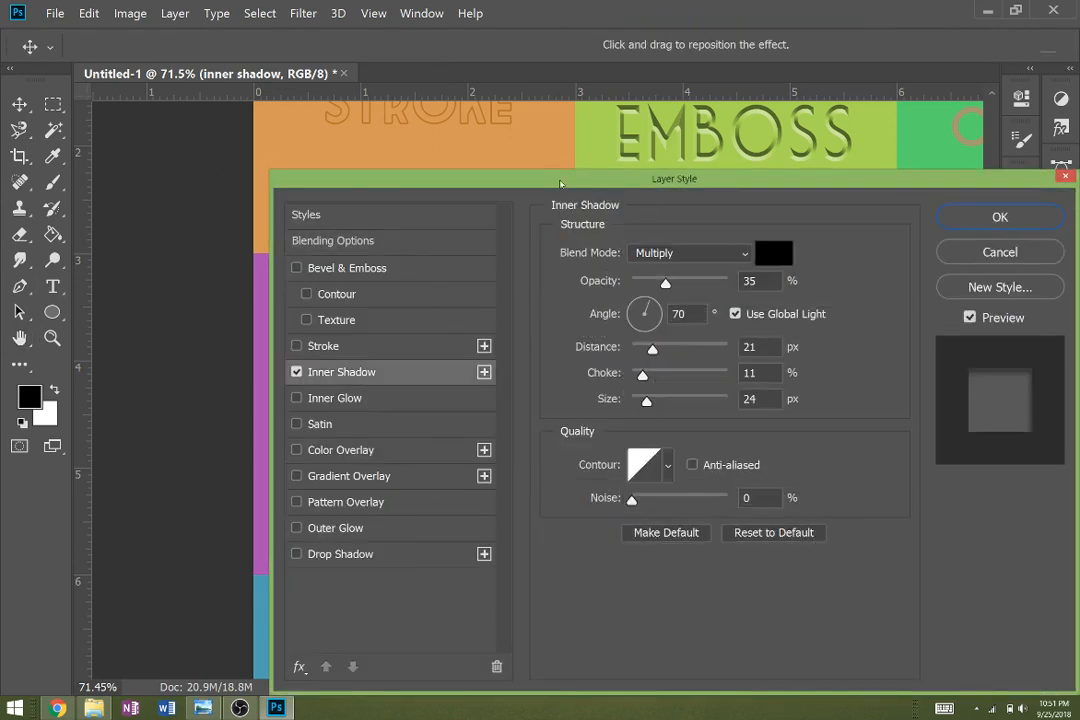
{"action": "left_click_drag", "start_coordinate": [565, 179], "coordinate": [878, 137]}
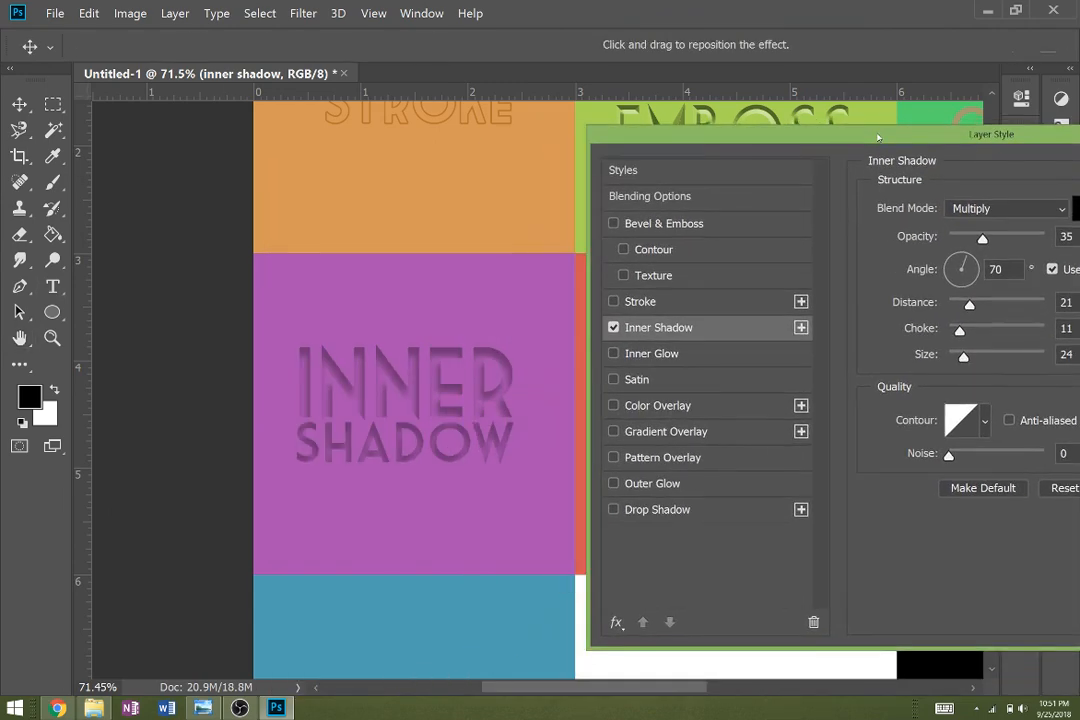
Set the inner shadow's distance to 98 px, its opacity to 22%, and its angle to 90°
{"action": "left_click", "coordinate": [989, 305]}
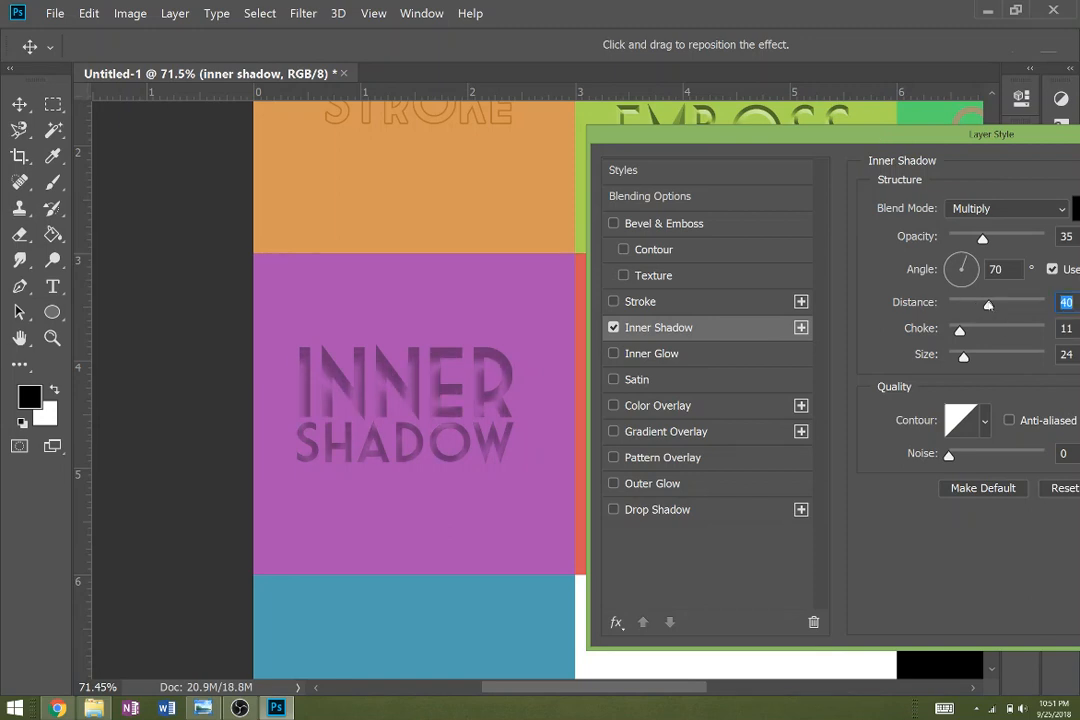
{"action": "left_click_drag", "start_coordinate": [989, 305], "coordinate": [1021, 305]}
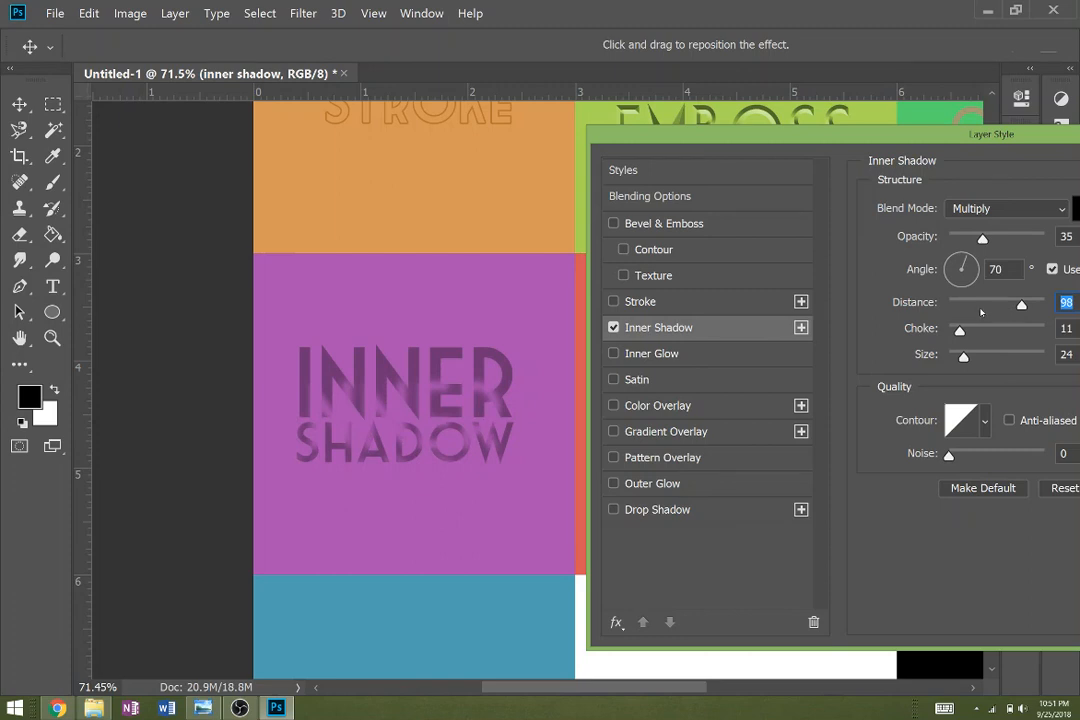
{"action": "left_click", "coordinate": [972, 240]}
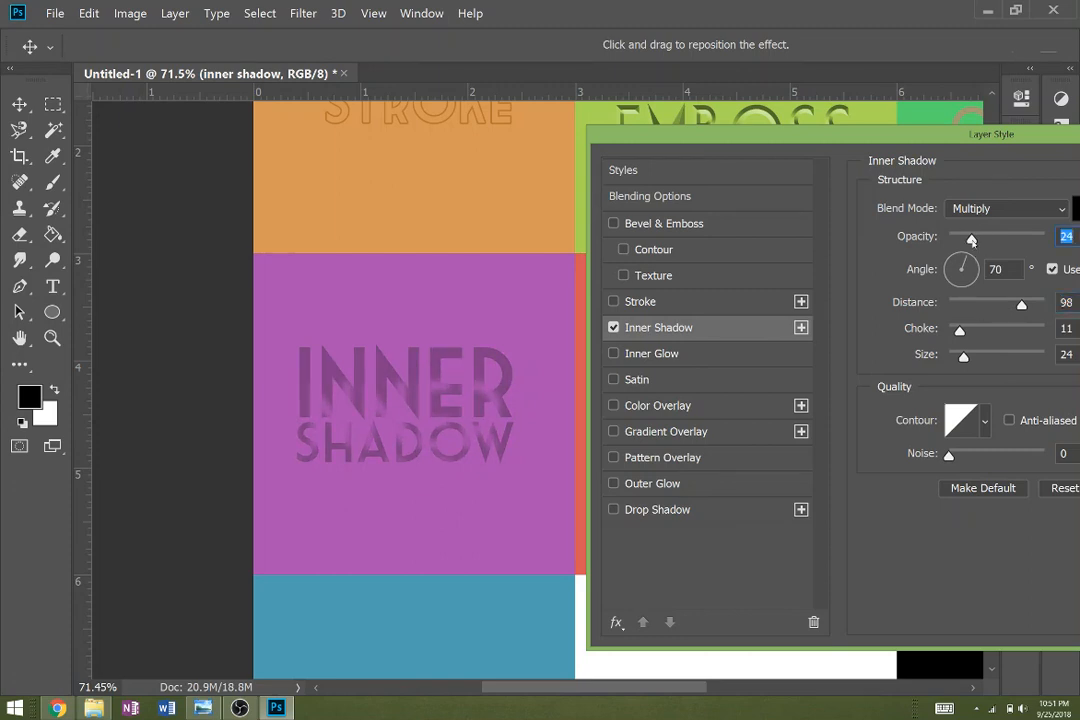
{"action": "left_click", "coordinate": [955, 265]}
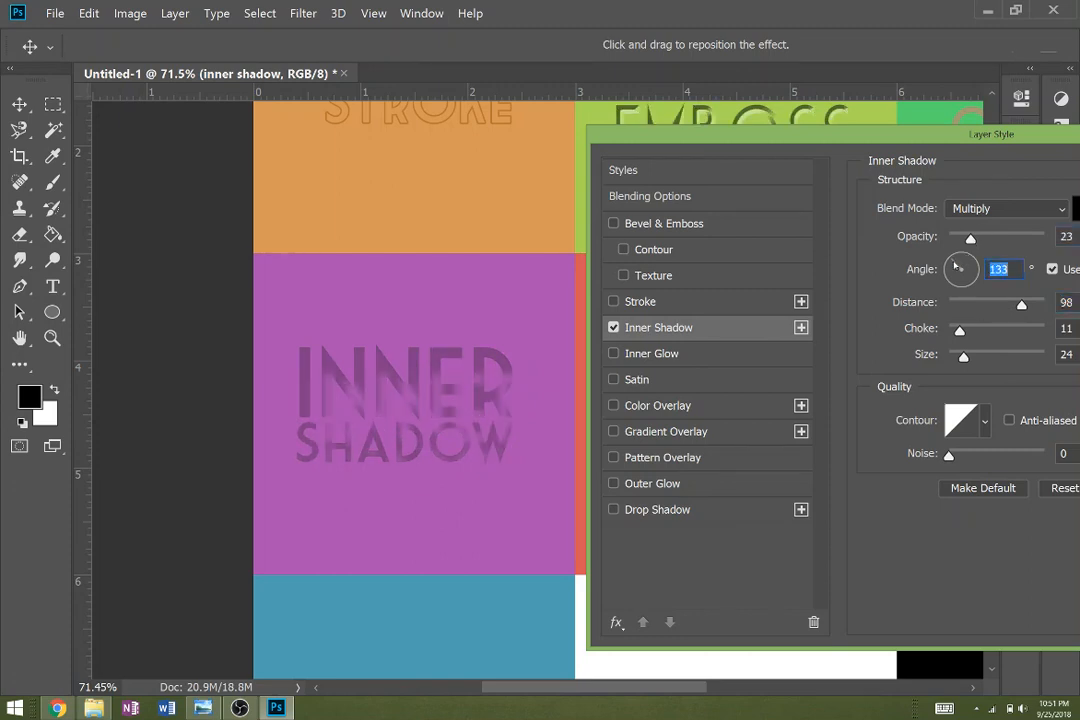
{"action": "left_click_drag", "start_coordinate": [955, 266], "coordinate": [978, 240]}
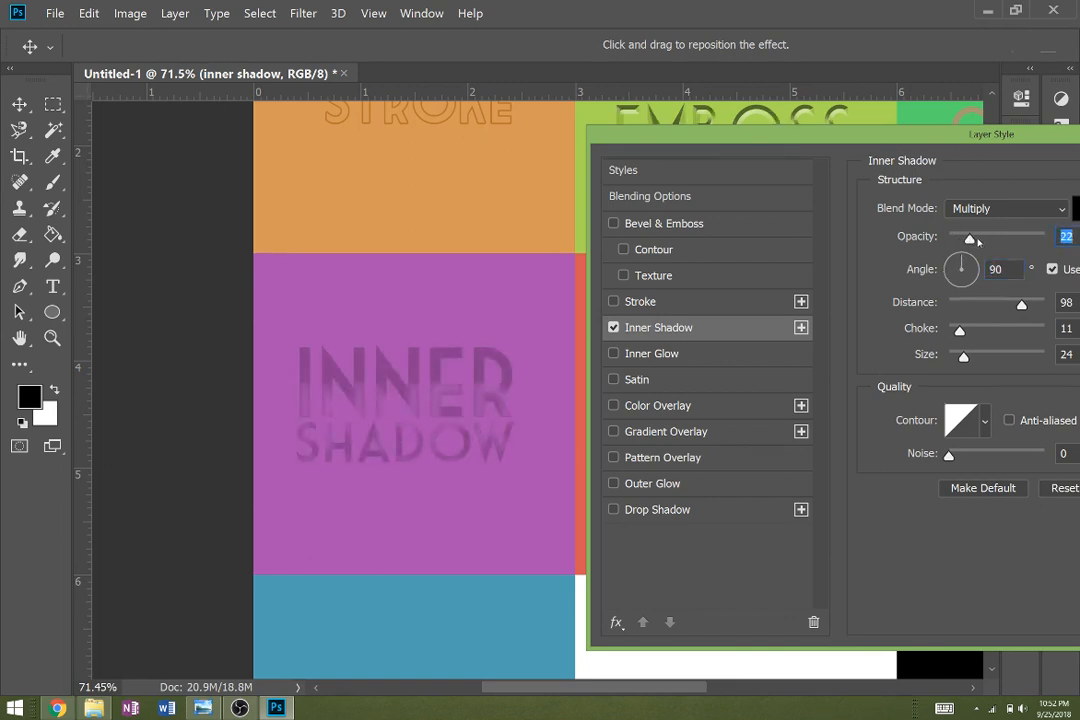
Refine the inner shadow to angle 77°, distance 32 px, size 46 px and choke about 20%, and apply the layer style
{"action": "left_click", "coordinate": [963, 262]}
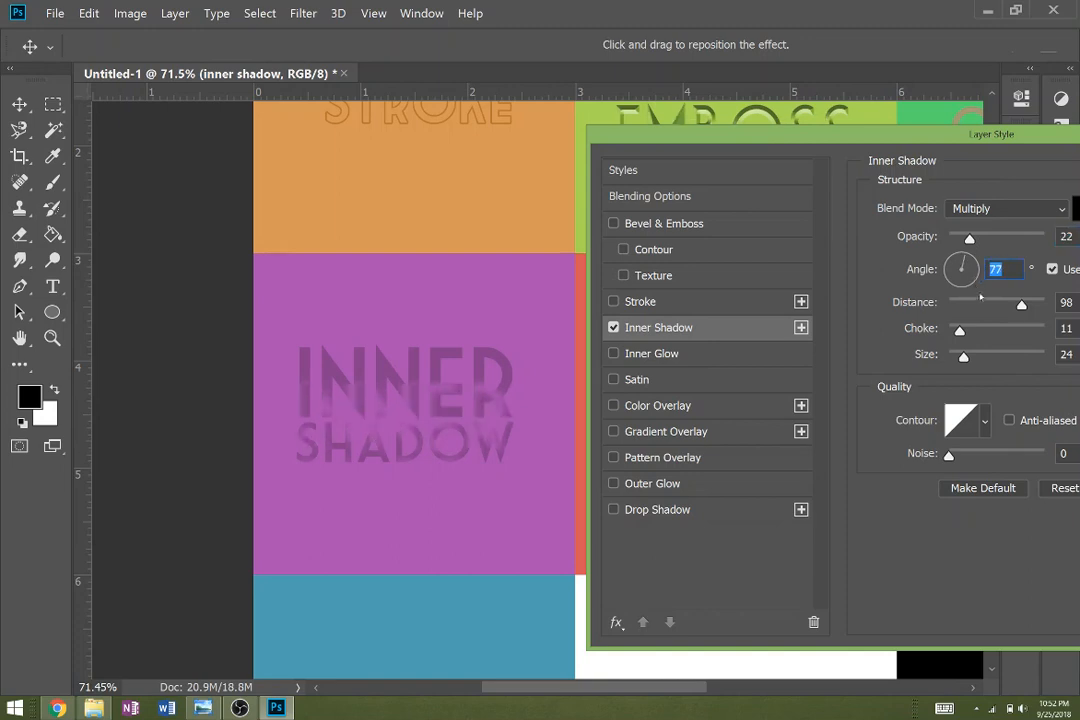
{"action": "left_click", "coordinate": [982, 301]}
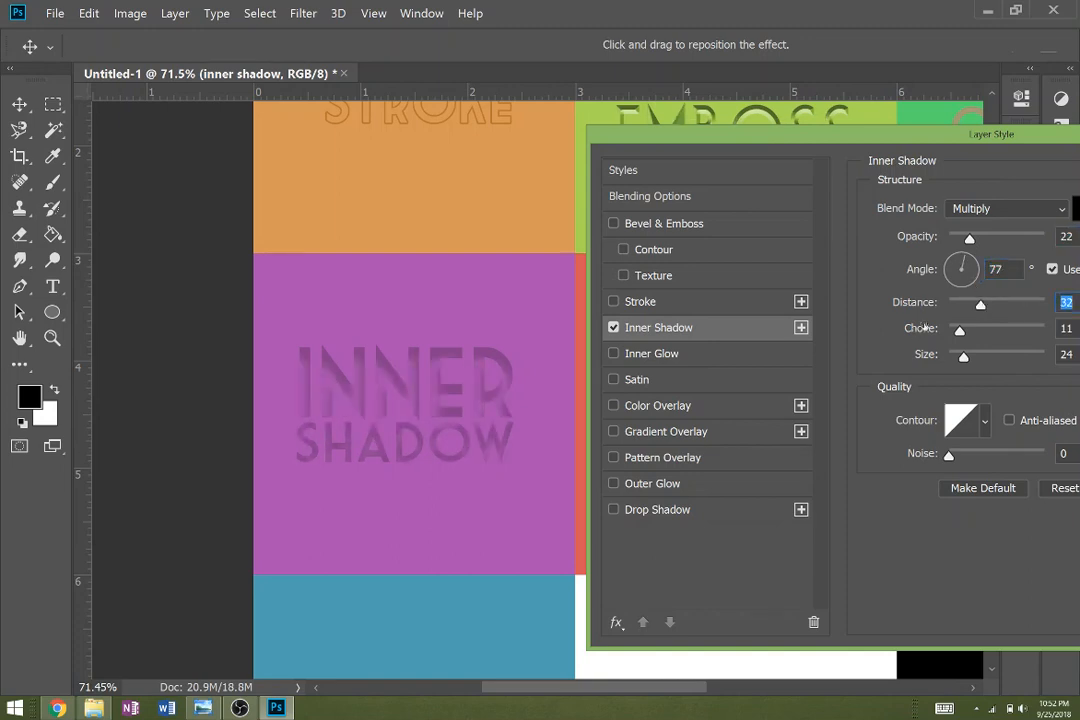
{"action": "left_click", "coordinate": [971, 356]}
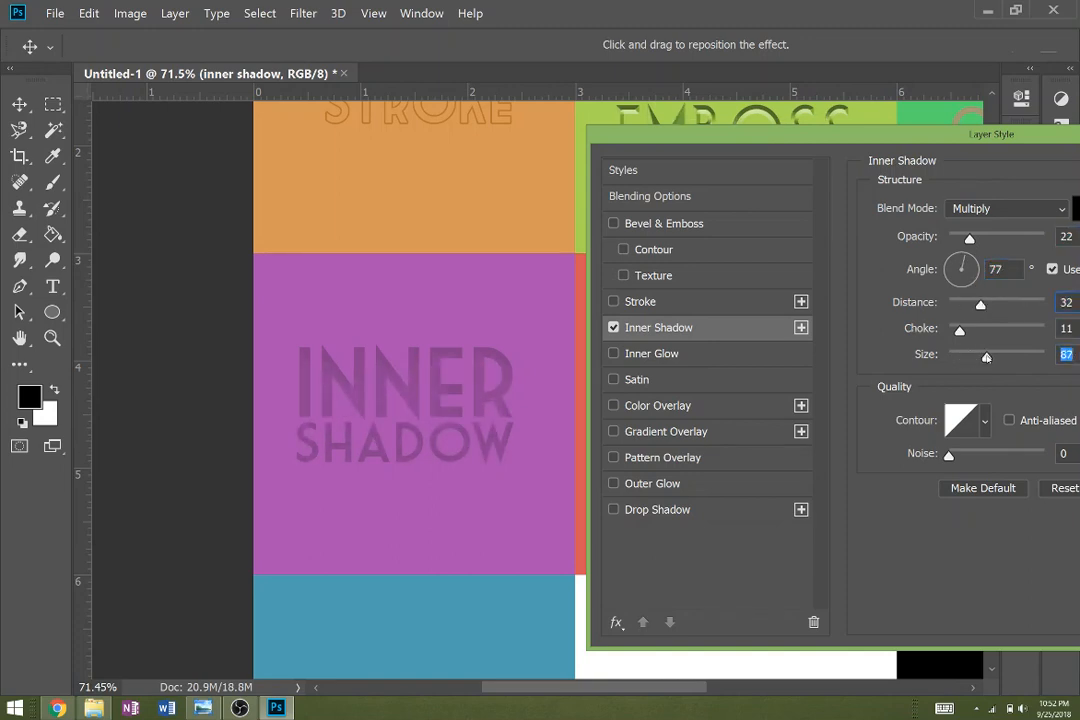
{"action": "left_click", "coordinate": [961, 330]}
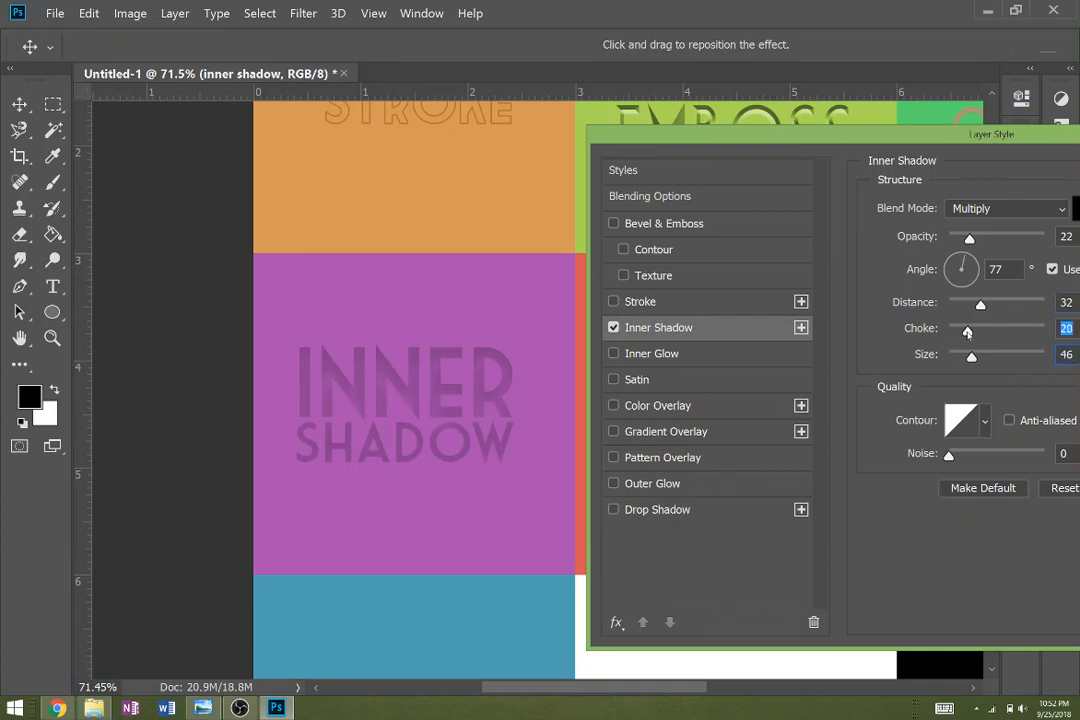
{"action": "left_click_drag", "start_coordinate": [950, 143], "coordinate": [646, 105]}
{"action": "left_click", "coordinate": [1048, 154]}
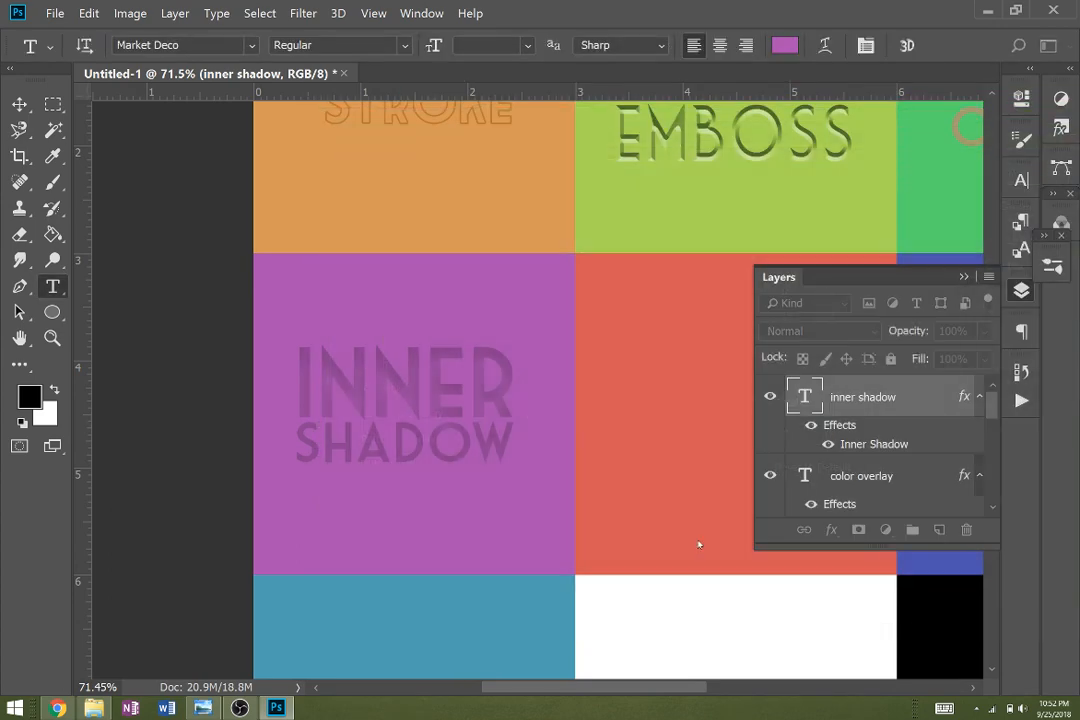
Add the two-line text INNER GLOW to the red square
{"action": "scroll", "coordinate": [477, 580], "scroll_direction": "right", "scroll_amount": 5}
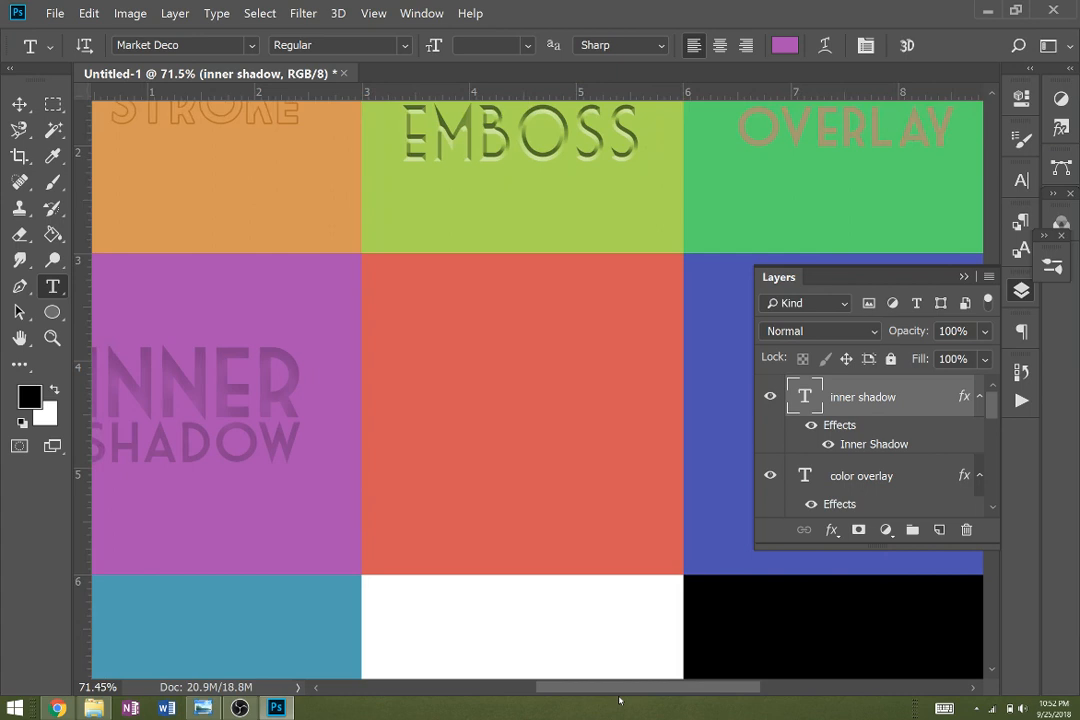
{"action": "left_click", "coordinate": [466, 419]}
{"action": "type", "text": "inner "}
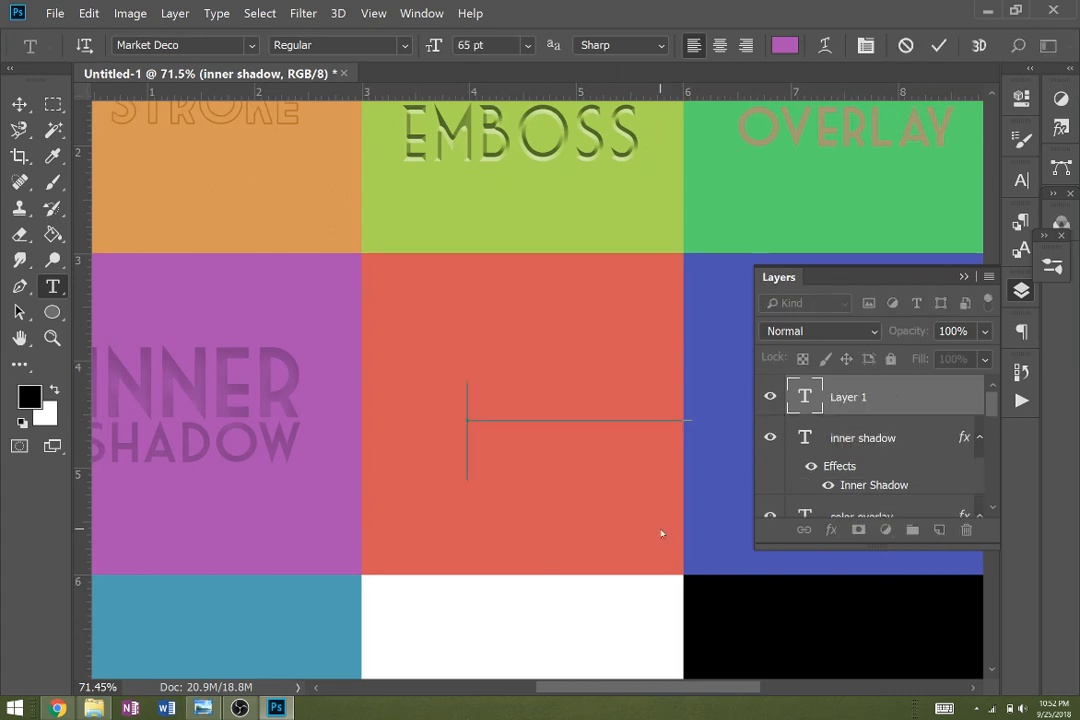
{"action": "type", "text": "shad"}
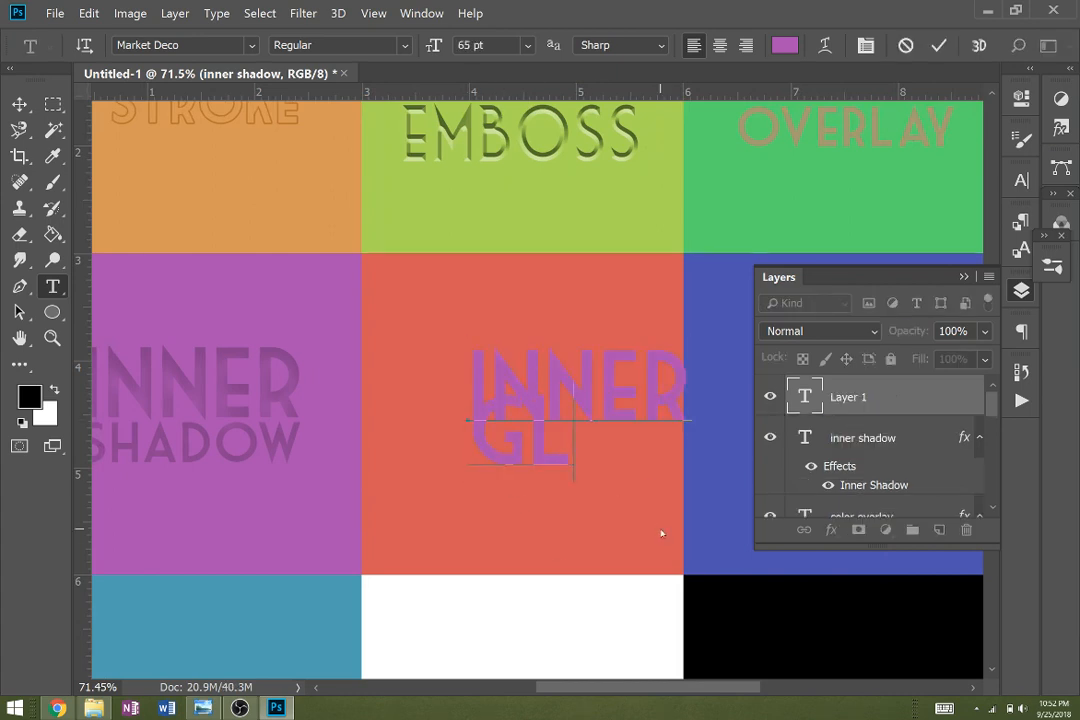
{"action": "type", "text": "ow"}
Increase the leading of the word GLOW to 50.97 pt and position the text around the middle of the red square
{"action": "double_click", "coordinate": [649, 458]}
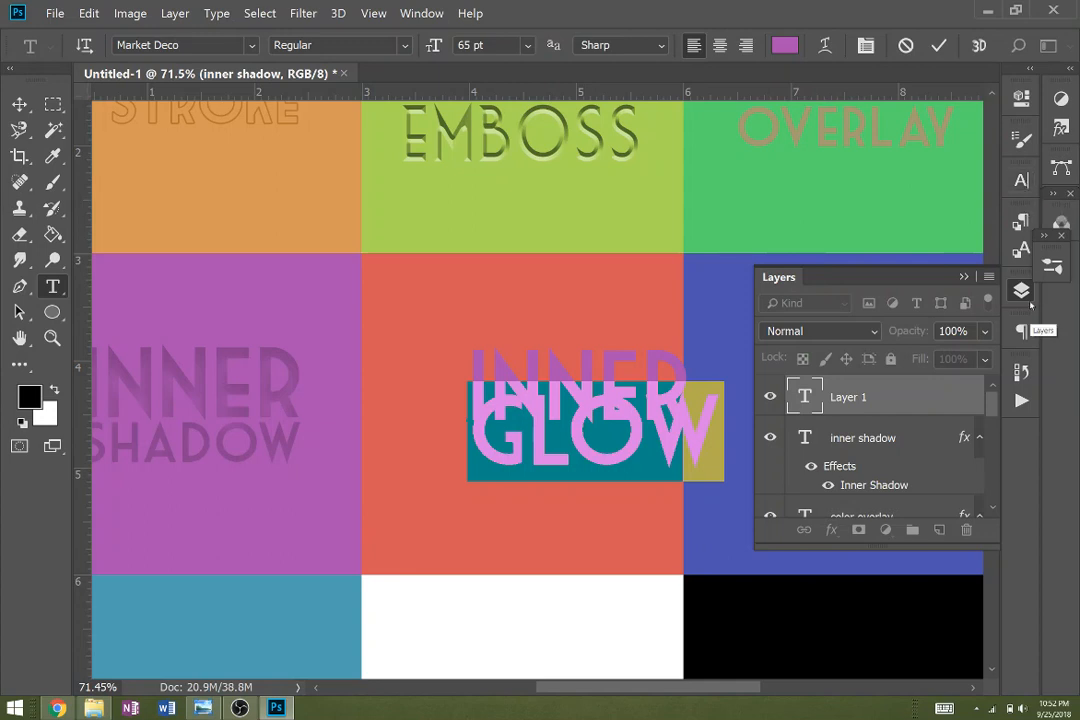
{"action": "left_click", "coordinate": [1021, 181]}
{"action": "left_click", "coordinate": [842, 227]}
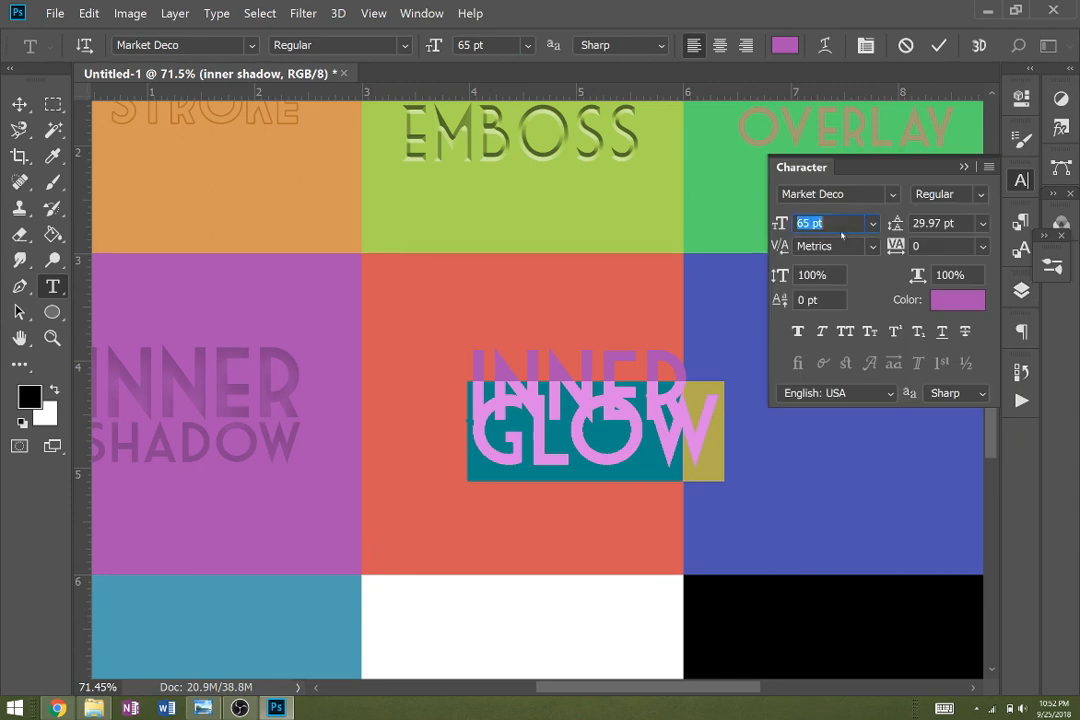
{"action": "left_click_drag", "start_coordinate": [895, 224], "coordinate": [921, 229]}
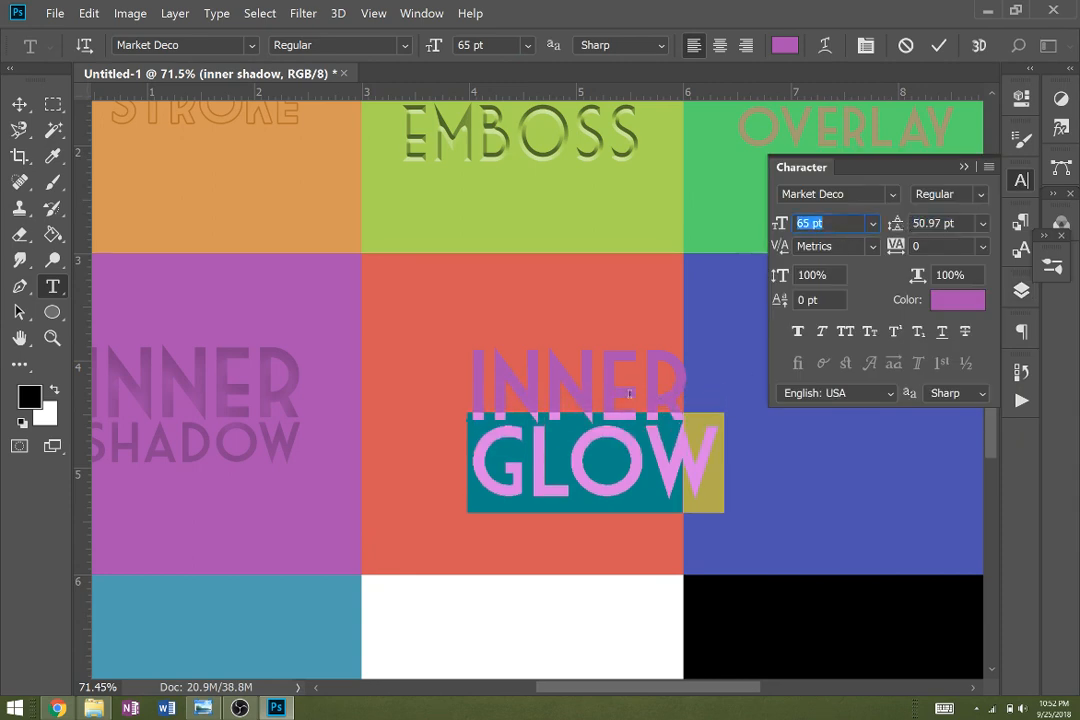
{"action": "left_click", "coordinate": [19, 104]}
{"action": "left_click_drag", "start_coordinate": [528, 380], "coordinate": [466, 368]}
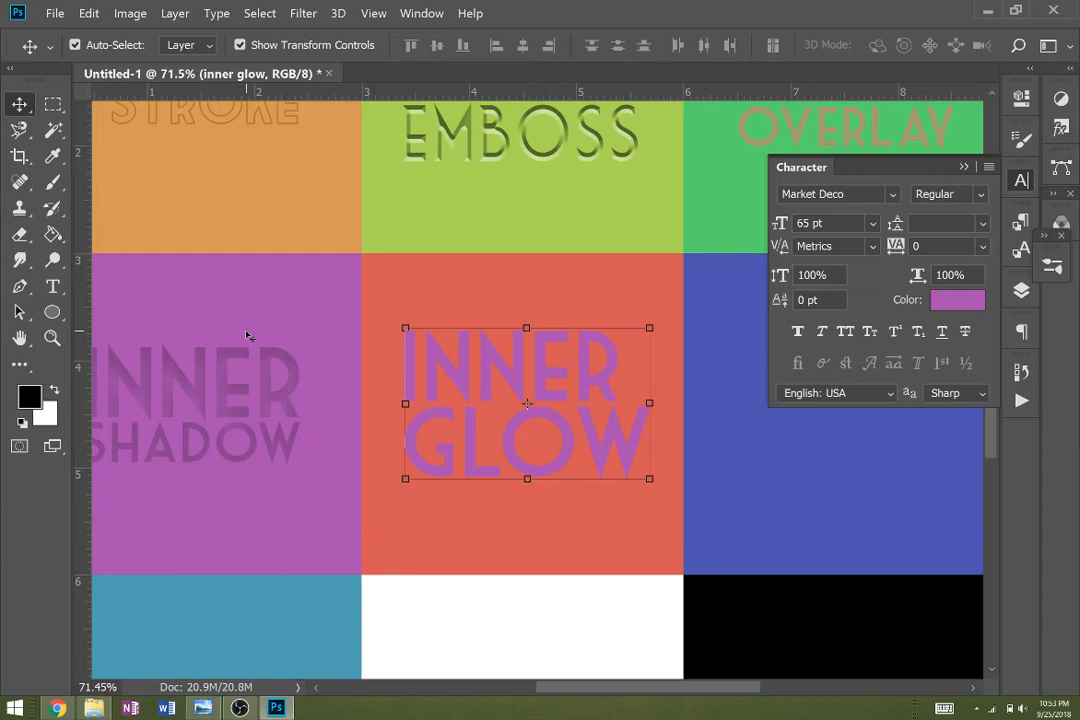
Recolor the INNER GLOW text with the red sampled from its background square
{"action": "key", "text": "t"}
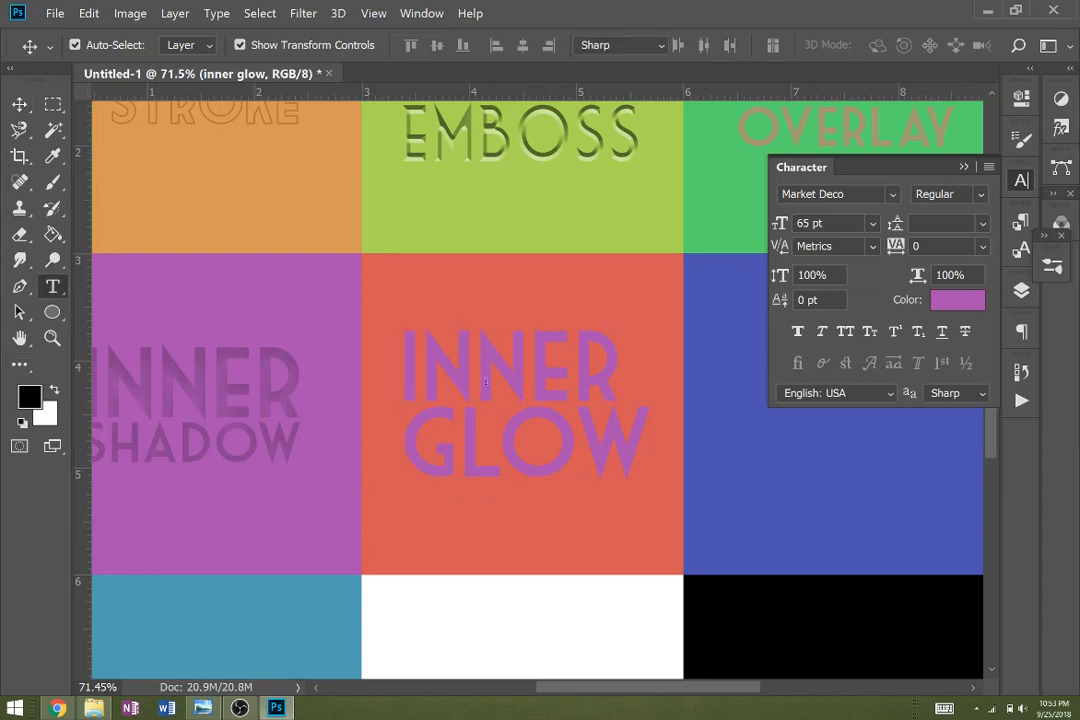
{"action": "left_click", "coordinate": [778, 48]}
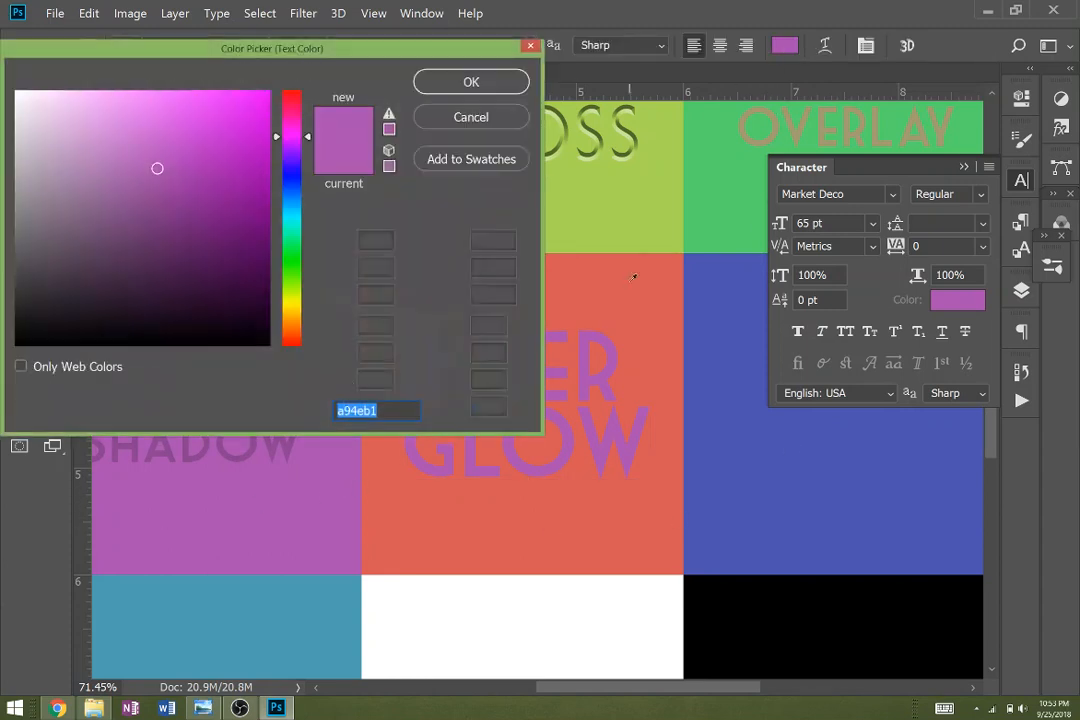
{"action": "left_click", "coordinate": [631, 277]}
{"action": "left_click", "coordinate": [460, 80]}
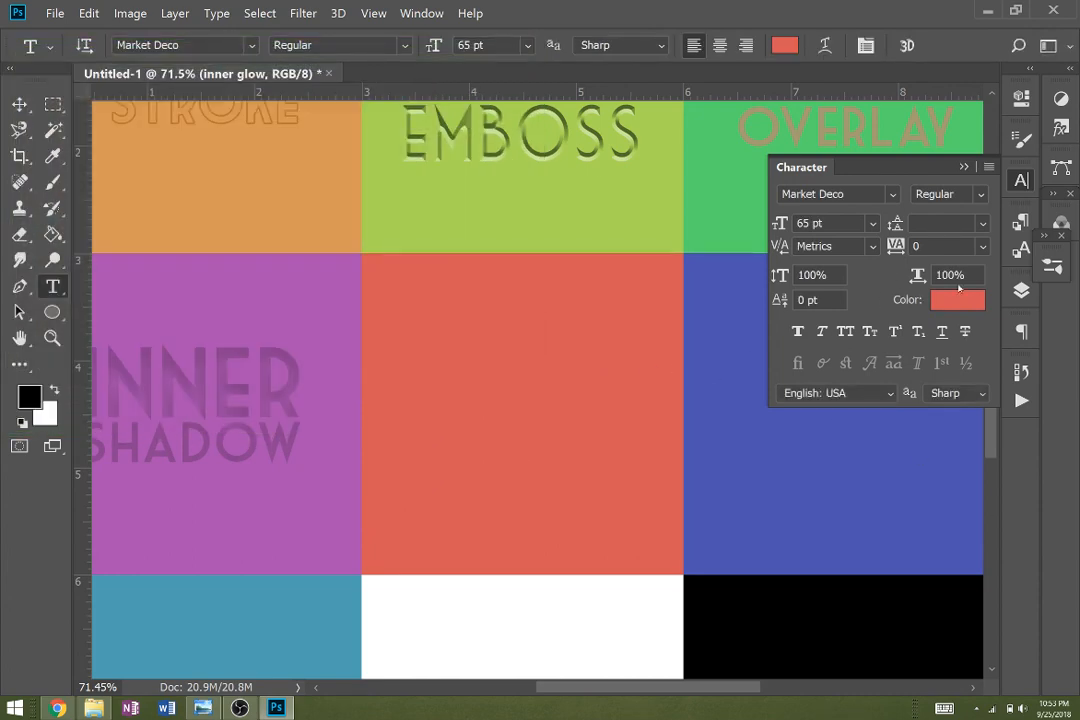
Turn on the Inner Glow effect for the inner glow text layer, keeping the text in view
{"action": "left_click", "coordinate": [1021, 290]}
{"action": "right_click", "coordinate": [853, 385]}
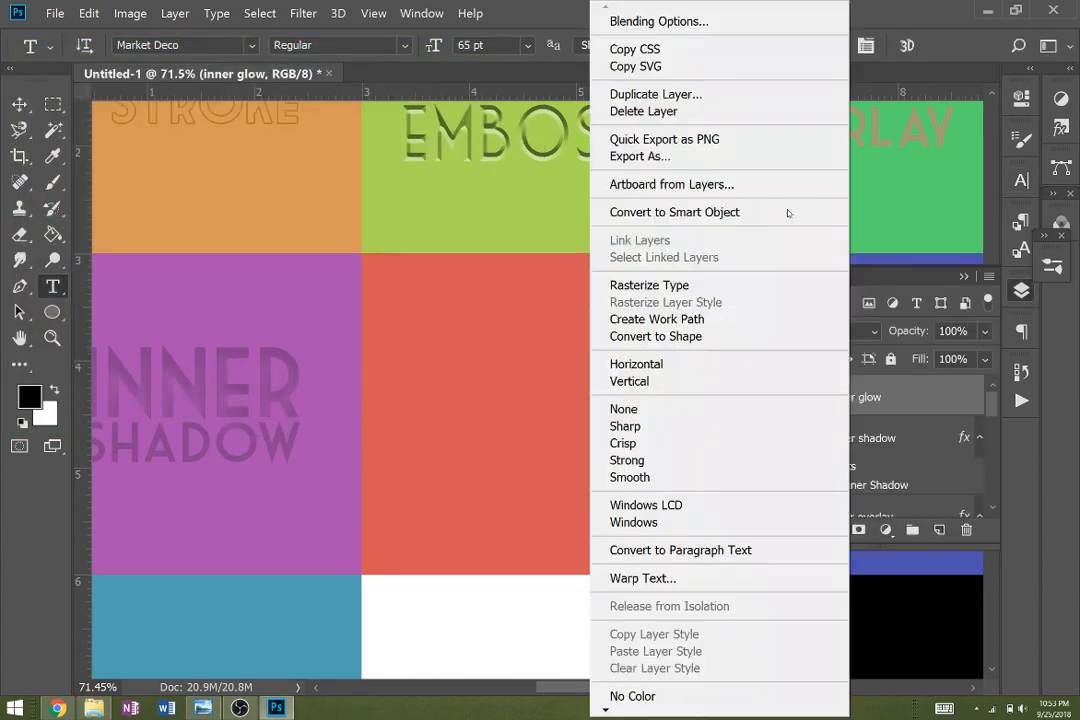
{"action": "left_click", "coordinate": [712, 24]}
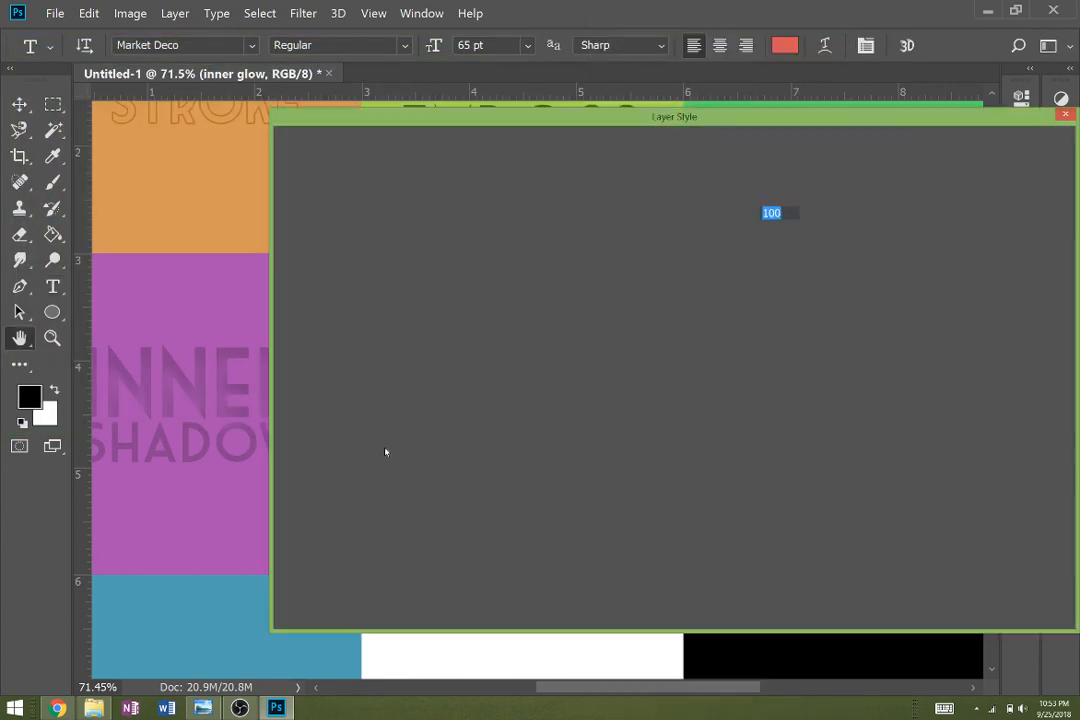
{"action": "left_click", "coordinate": [369, 335]}
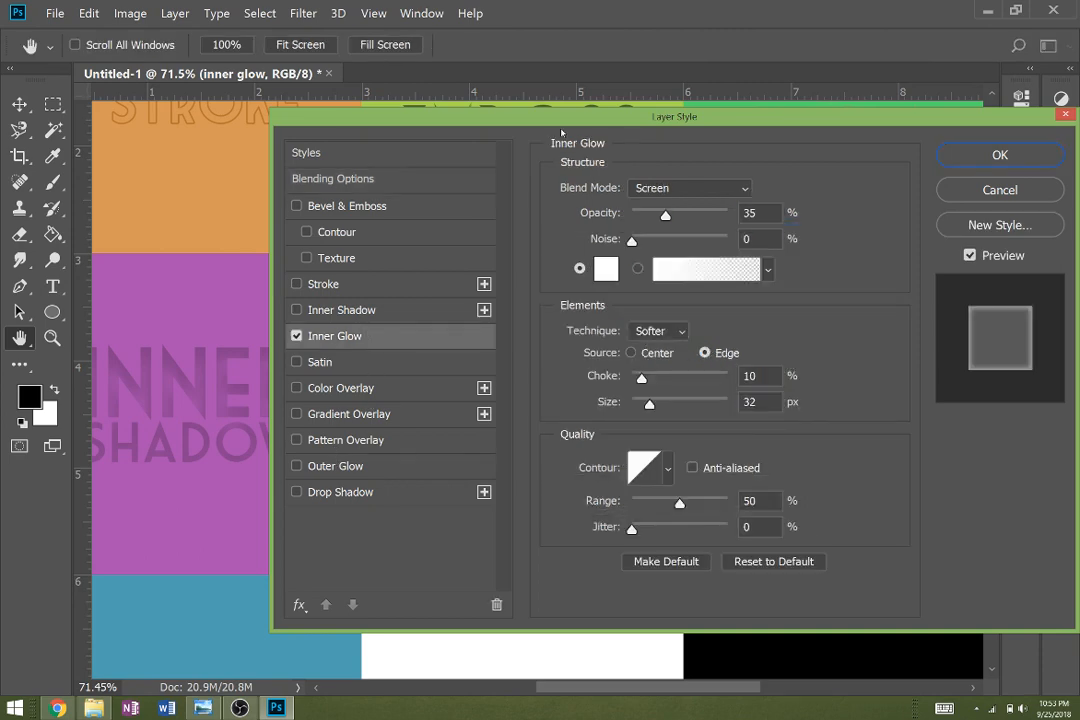
{"action": "left_click_drag", "start_coordinate": [563, 121], "coordinate": [936, 117]}
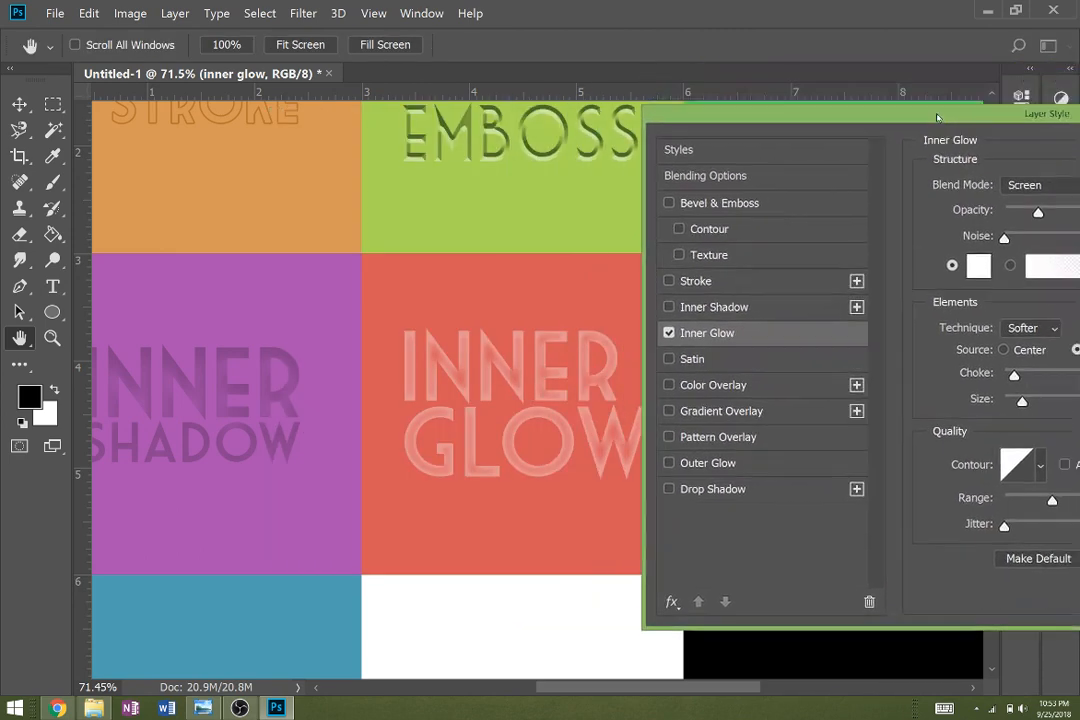
Reduce the size of the Inner Glow on the INNER GLOW text to a thin edge outline and apply the layer style
{"action": "left_click_drag", "start_coordinate": [1008, 104], "coordinate": [978, 113]}
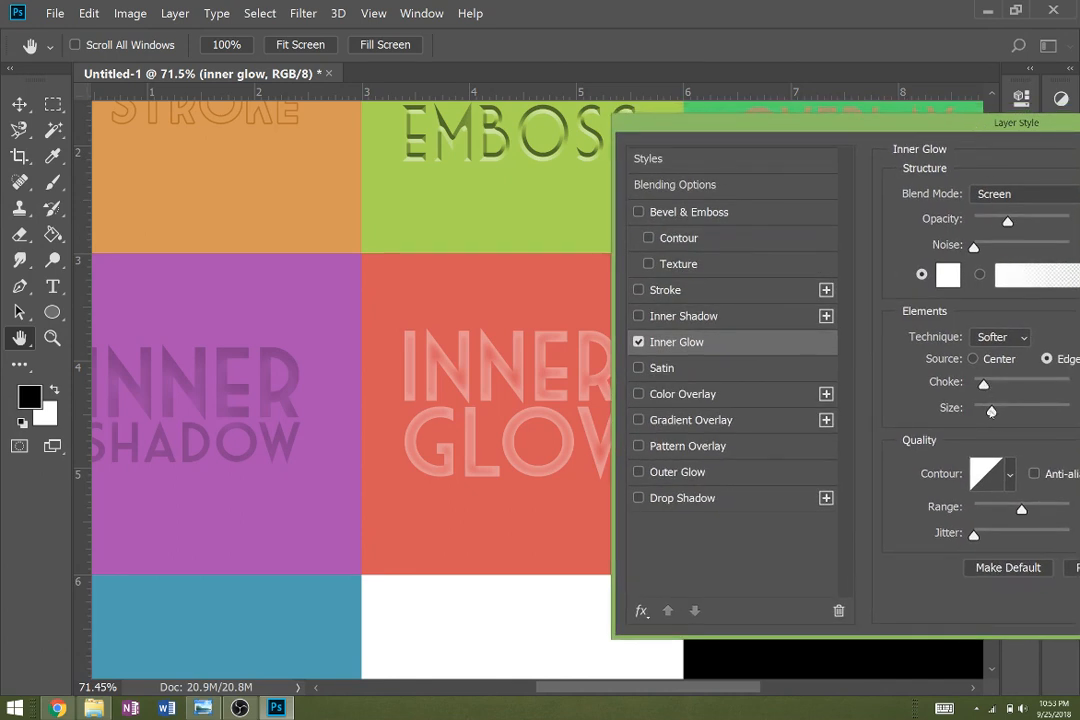
{"action": "left_click_drag", "start_coordinate": [991, 410], "coordinate": [986, 412]}
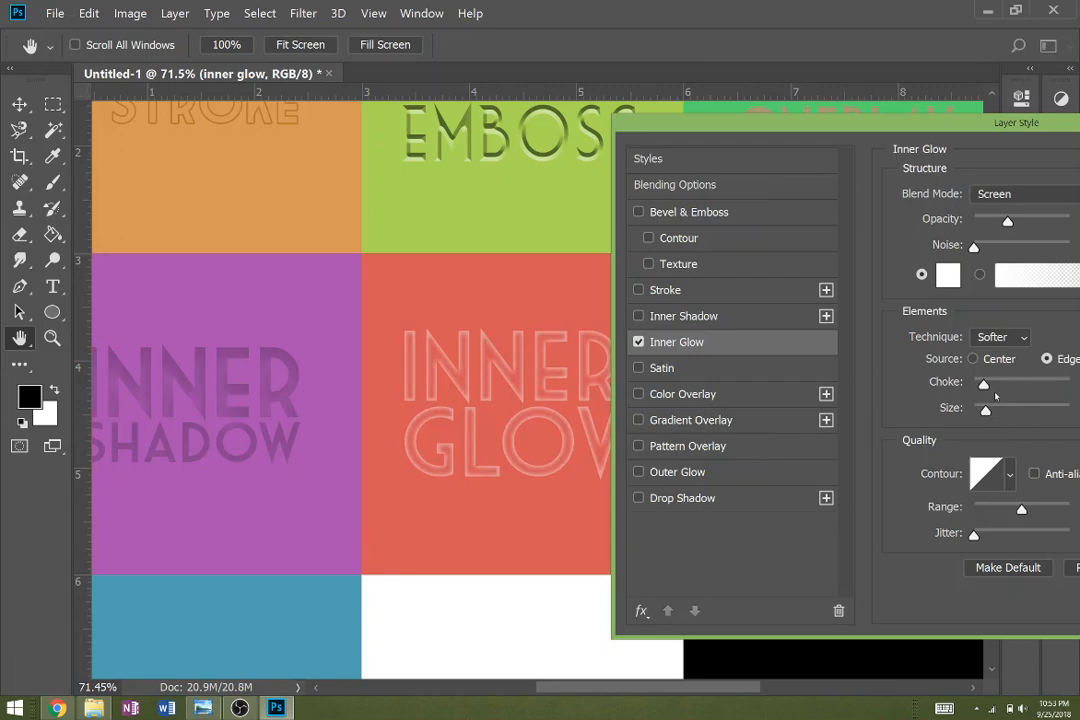
{"action": "left_click_drag", "start_coordinate": [993, 127], "coordinate": [462, 483]}
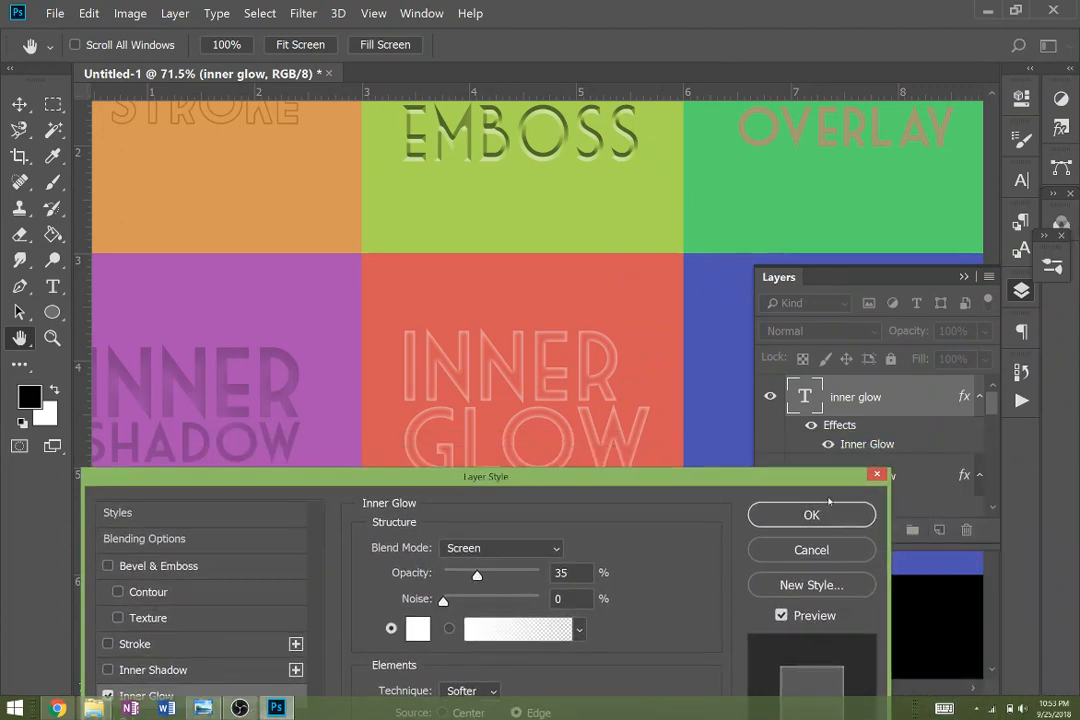
{"action": "left_click", "coordinate": [811, 514]}
{"action": "left_click", "coordinate": [966, 277]}
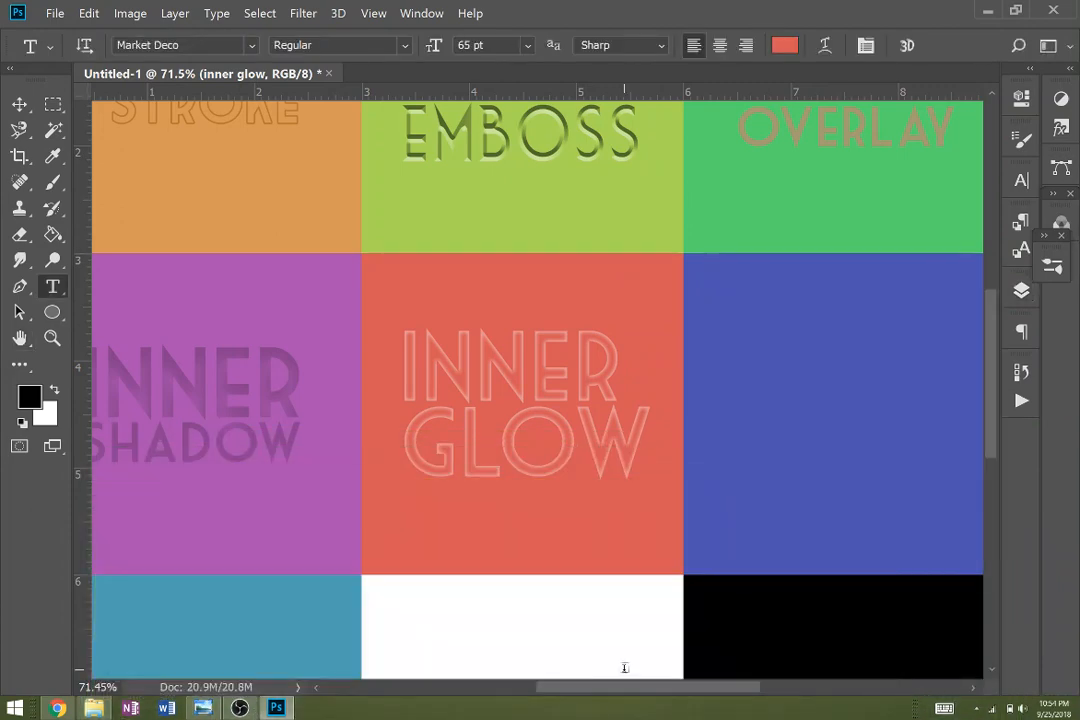
Add the two-line text GRADIEN OVERLAY to the blue square beside the red one
{"action": "left_click_drag", "start_coordinate": [663, 624], "coordinate": [468, 601]}
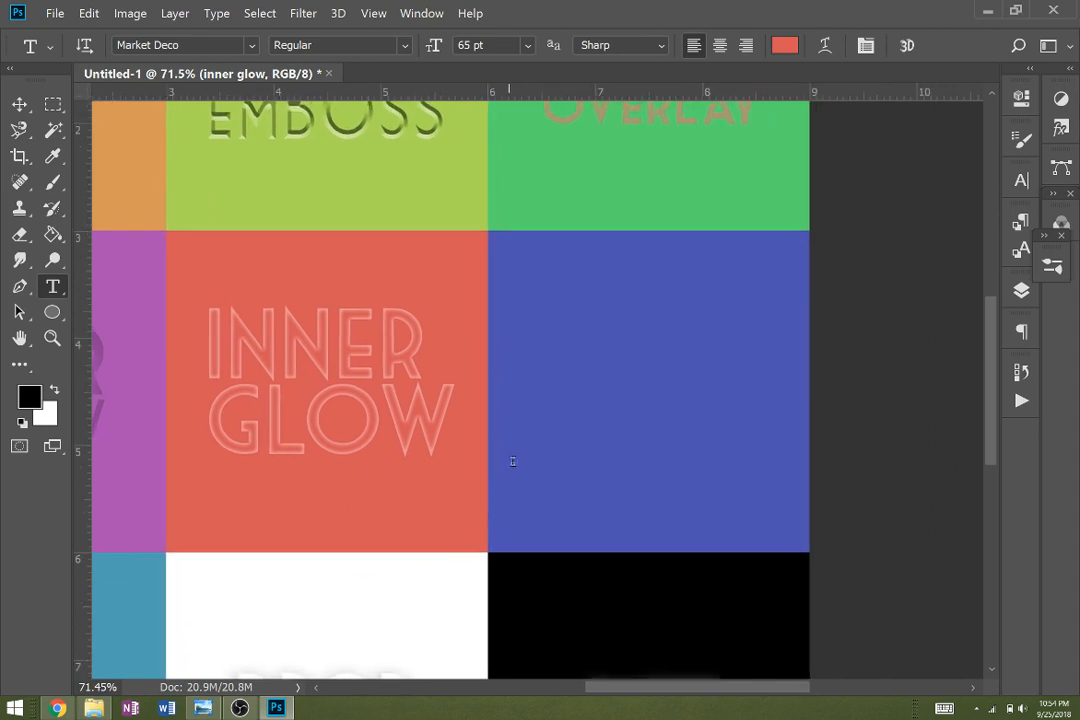
{"action": "left_click", "coordinate": [583, 345]}
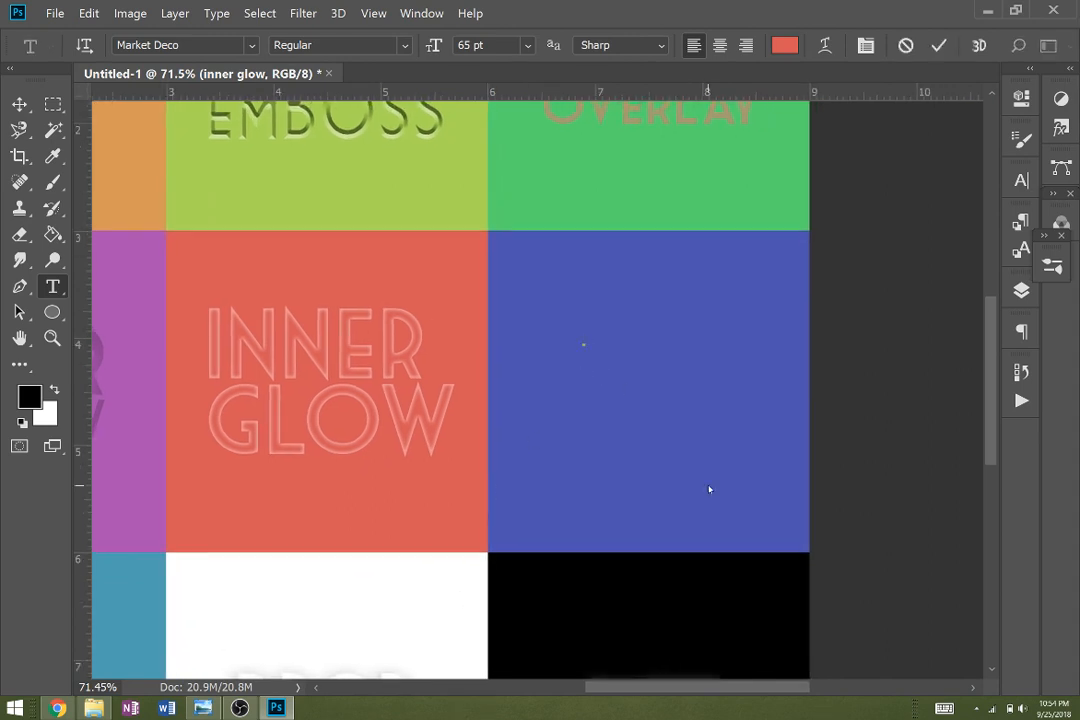
{"action": "type", "text": "GRA"}
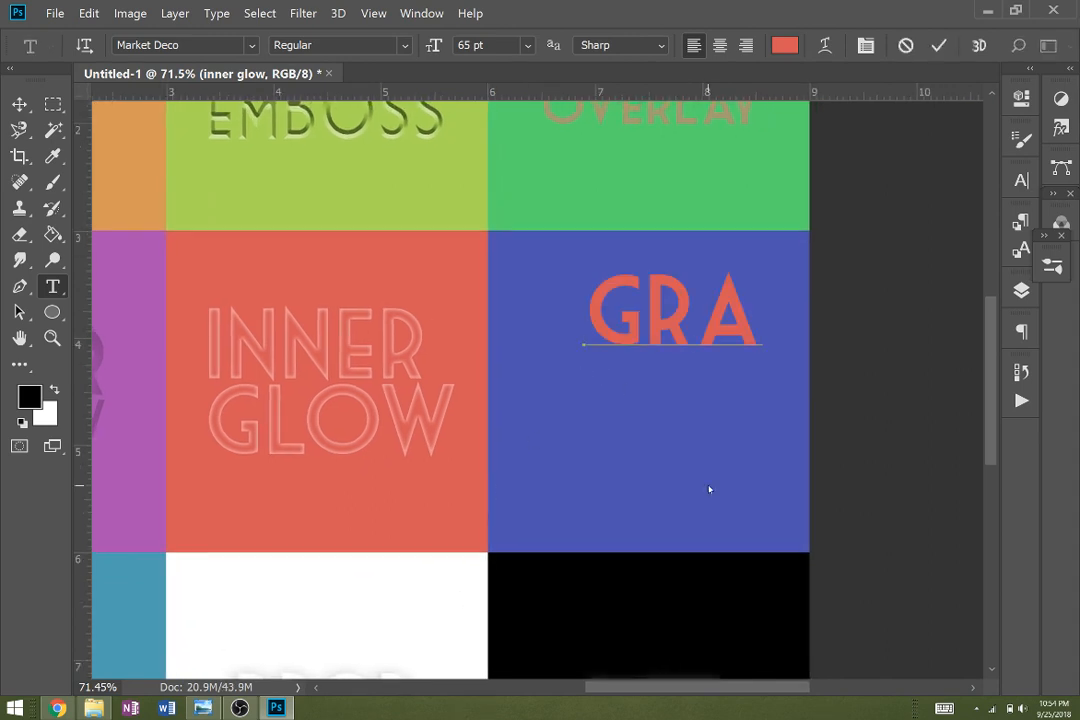
{"action": "type", "text": "D"}
{"action": "key", "text": "Return"}
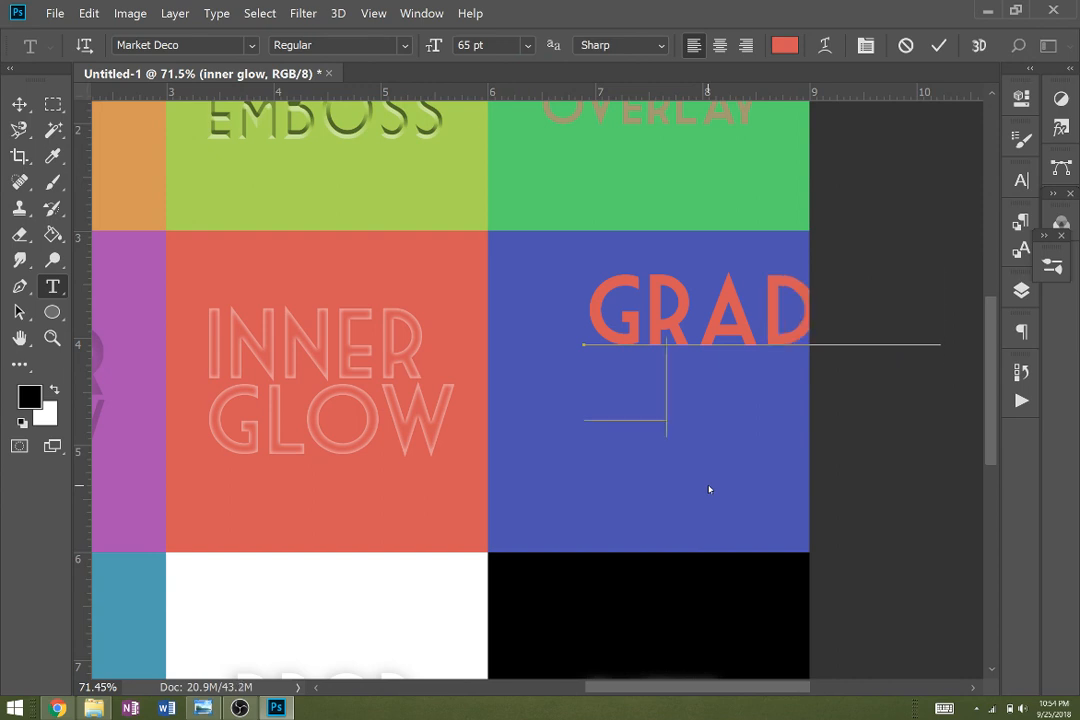
{"action": "type", "text": "OVERLAY"}
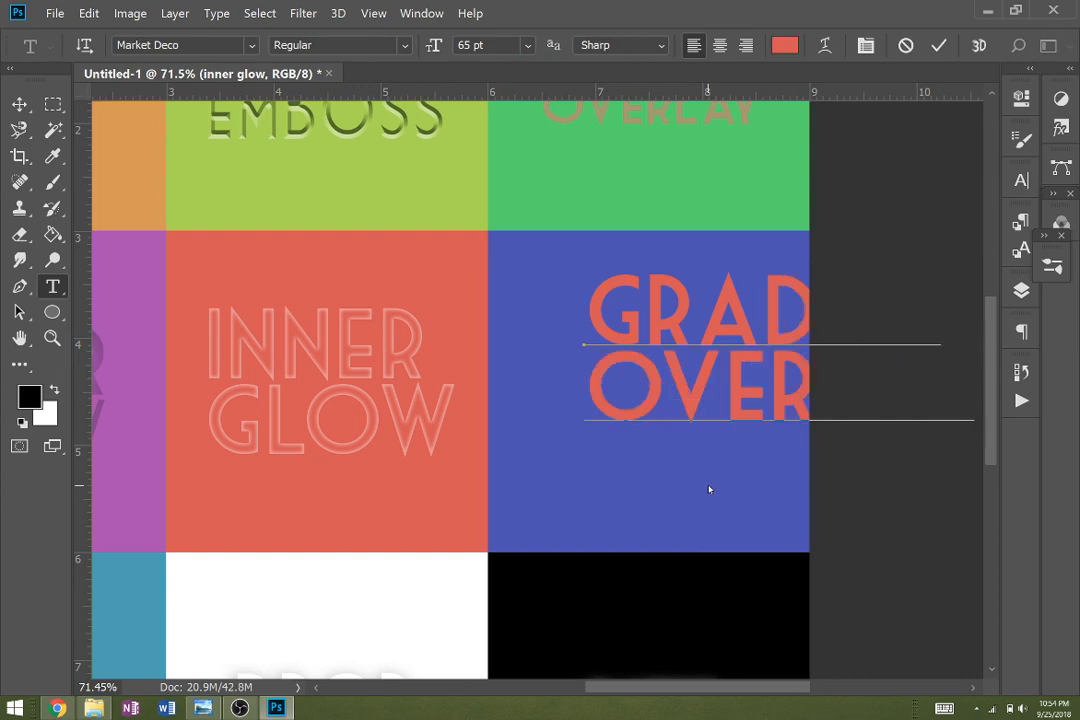
{"action": "key", "text": "ctrl+Return"}
Scale the new text down to about 70.48% and position it around the middle of the blue square
{"action": "key", "text": "v"}
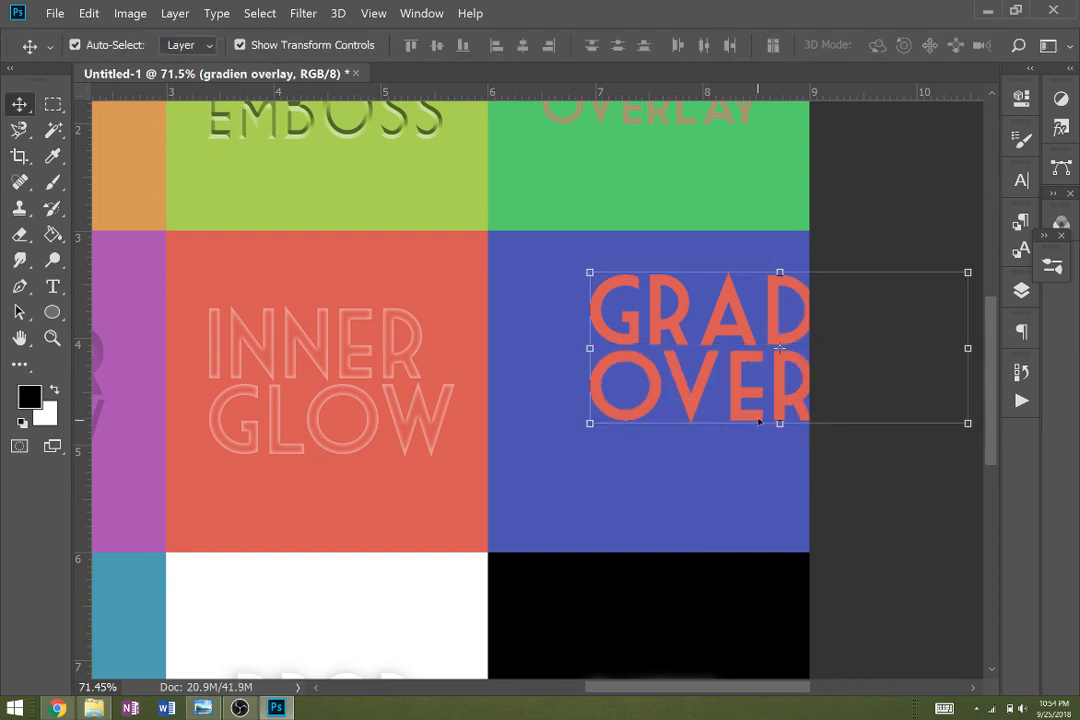
{"action": "left_click_drag", "start_coordinate": [779, 348], "coordinate": [655, 349]}
{"action": "left_click_drag", "start_coordinate": [849, 261], "coordinate": [735, 313]}
{"action": "left_click_drag", "start_coordinate": [708, 365], "coordinate": [762, 365]}
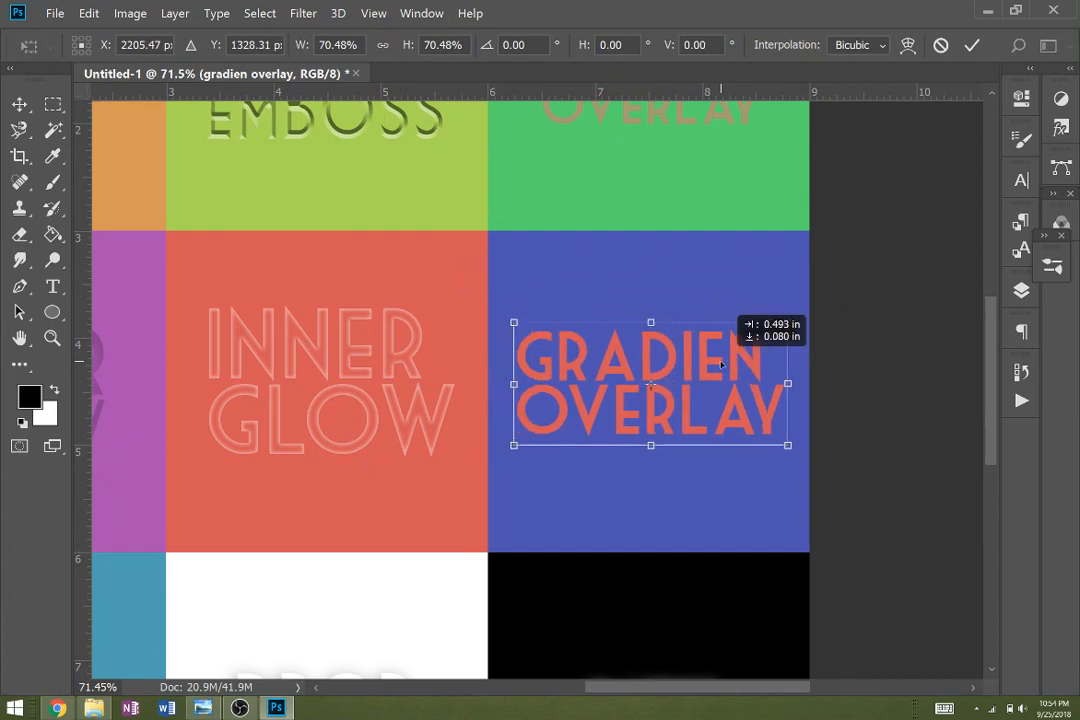
{"action": "key", "text": "Return"}
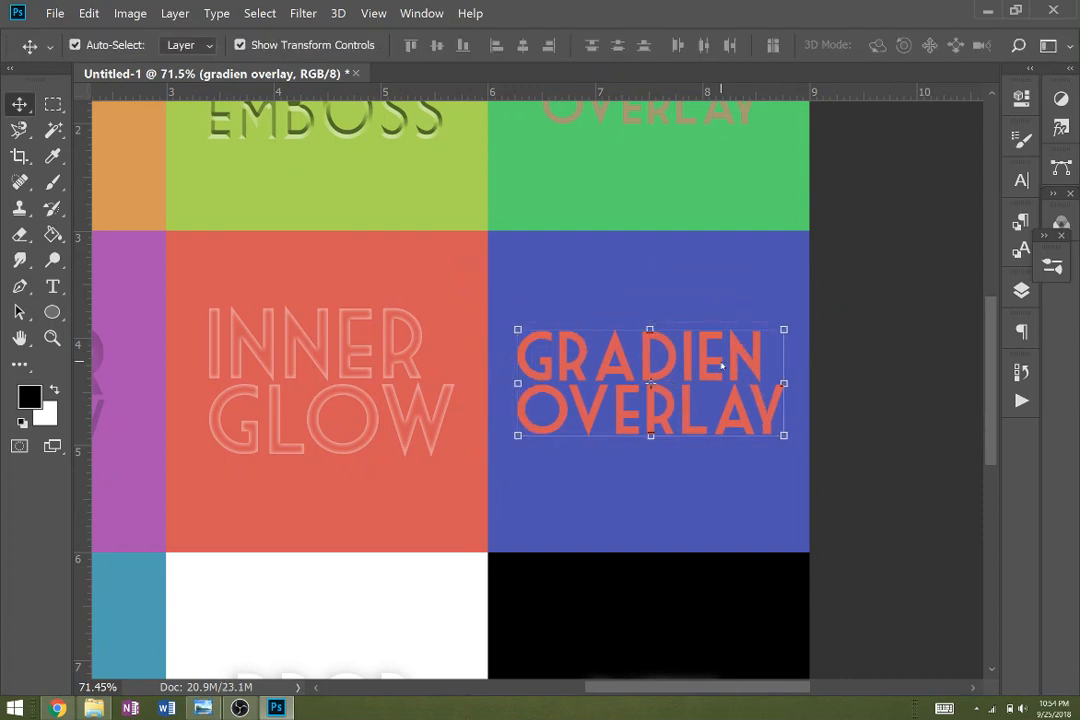
Correct the first line of the text in the blue square to GRADIENT, keeping its current color
{"action": "key", "text": "t"}
{"action": "left_click", "coordinate": [766, 361]}
{"action": "type", "text": "t"}
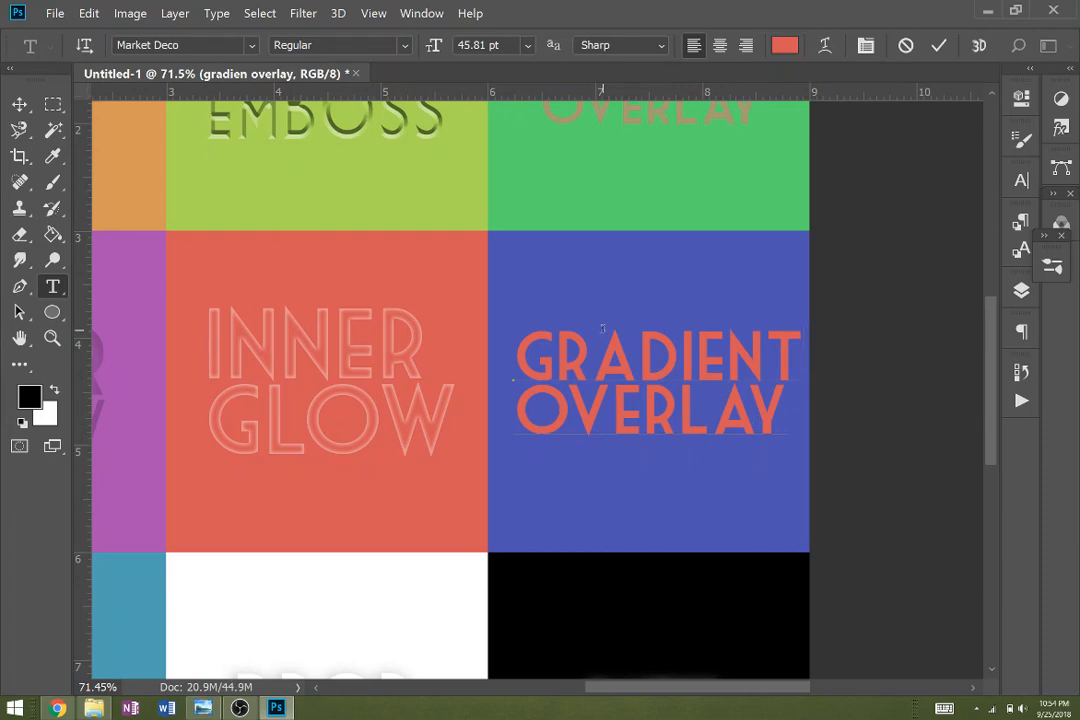
{"action": "left_click", "coordinate": [784, 45]}
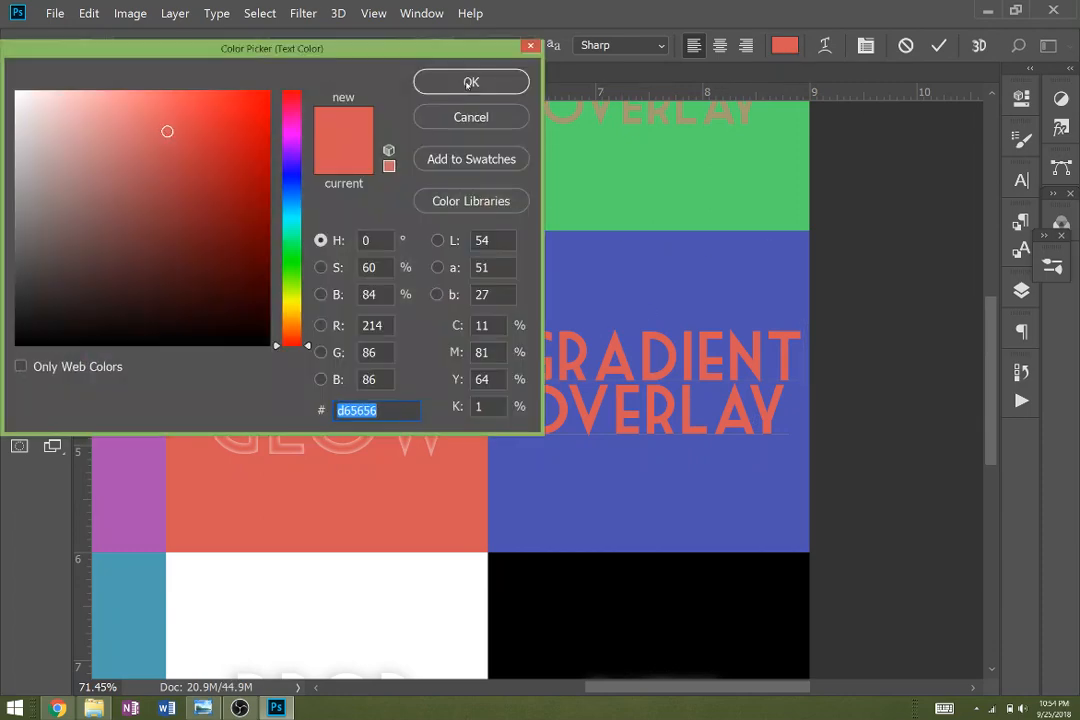
{"action": "left_click", "coordinate": [468, 84]}
{"action": "key", "text": "ctrl+Return"}
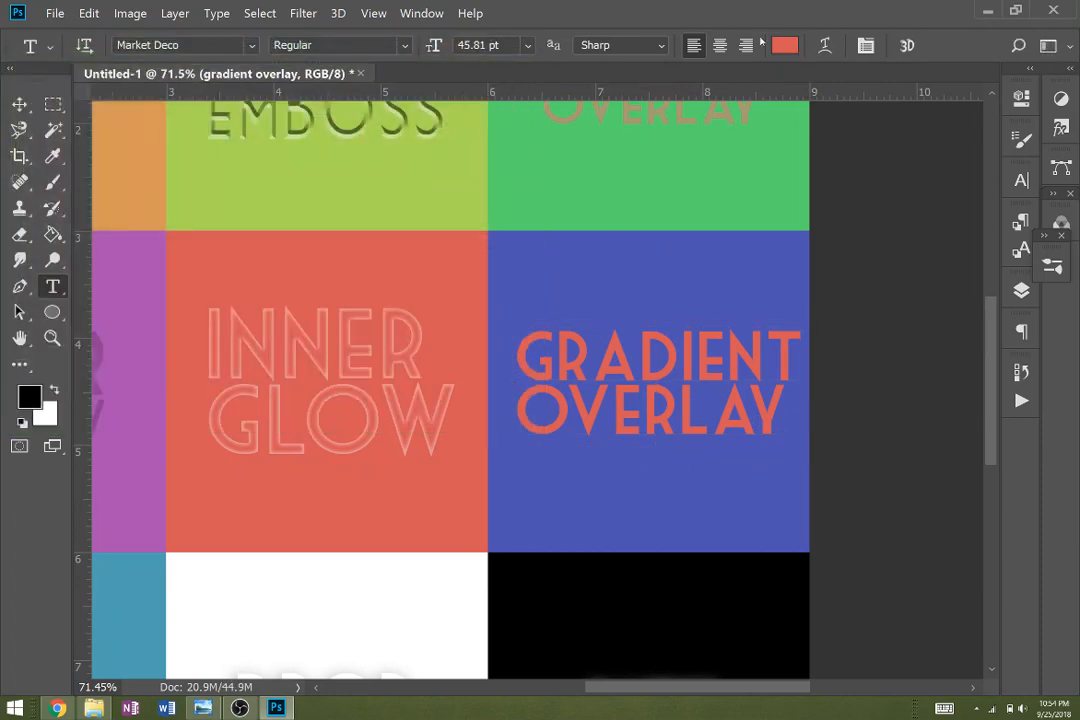
Recolor the GRADIENT OVERLAY text with the blue #4e52b1 sampled from its background square
{"action": "left_click", "coordinate": [784, 45]}
{"action": "left_click", "coordinate": [762, 279]}
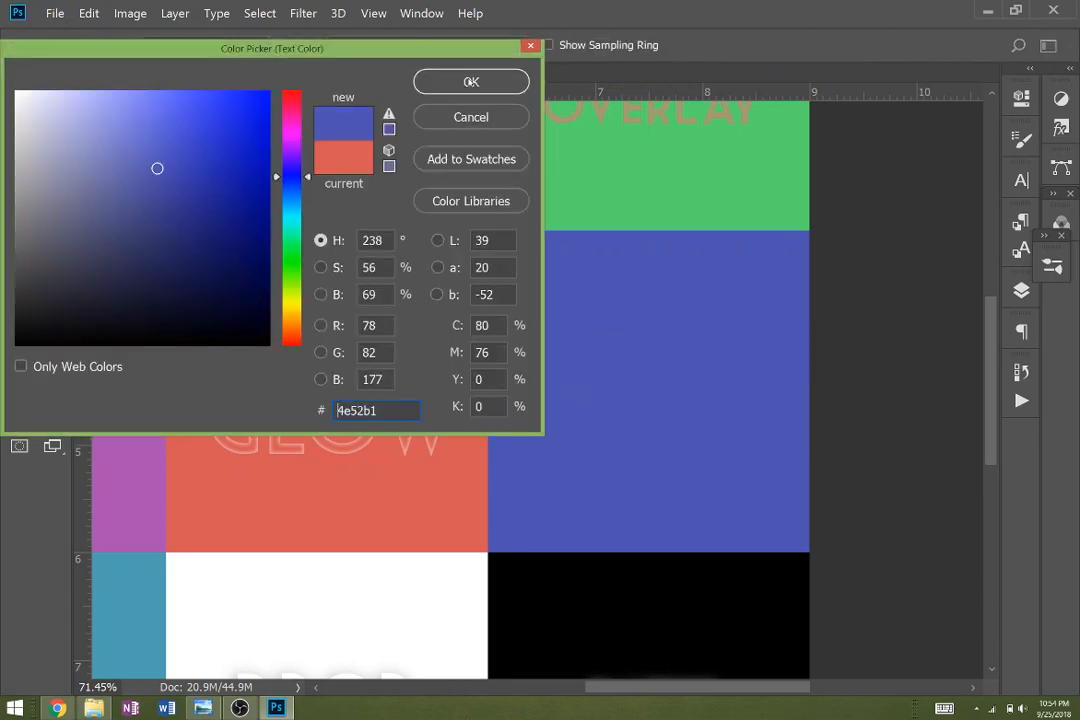
{"action": "key", "text": "Return"}
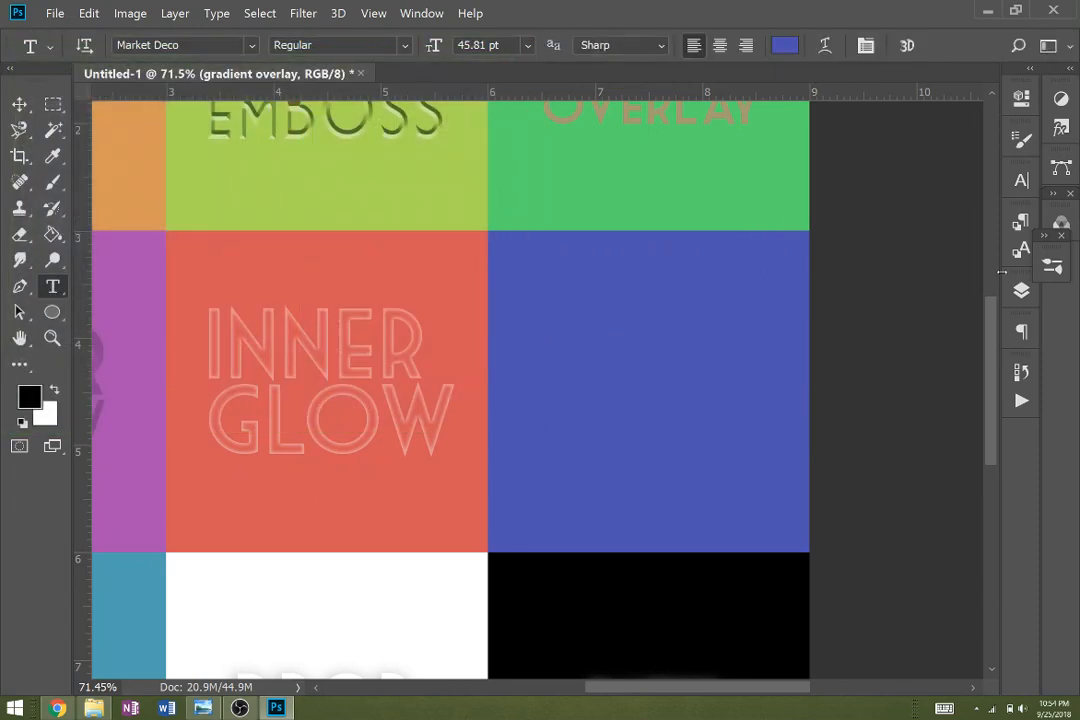
Turn on the Gradient Overlay effect for the gradient overlay text layer, with its opacity set to 100%
{"action": "left_click", "coordinate": [1021, 290]}
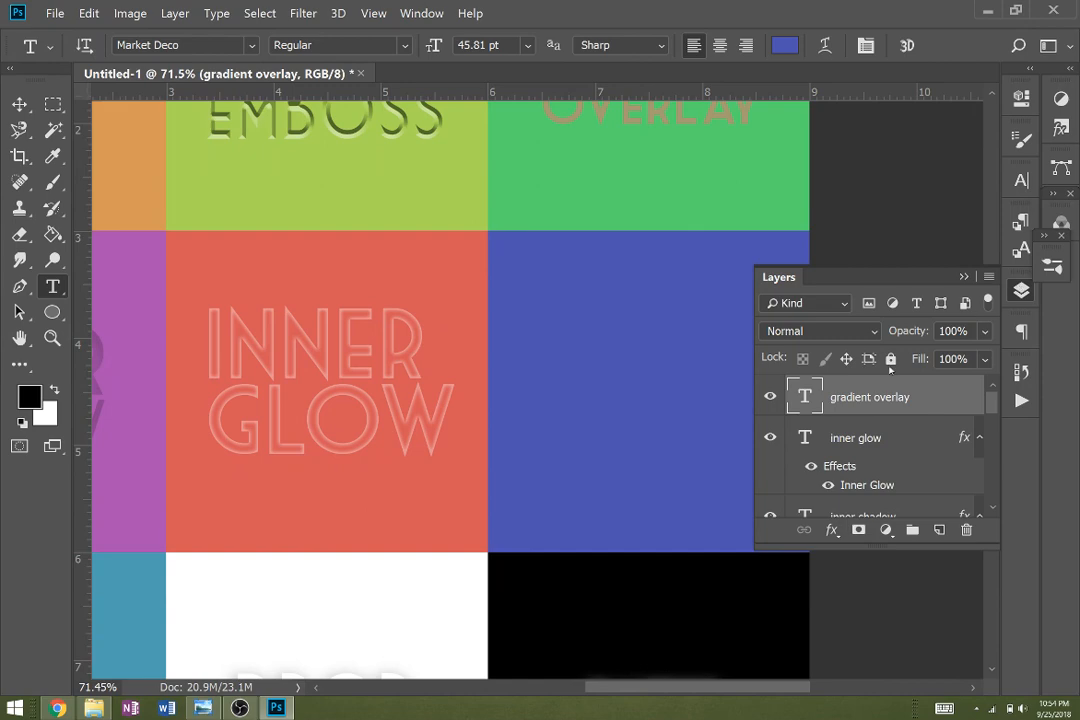
{"action": "right_click", "coordinate": [884, 405]}
{"action": "left_click", "coordinate": [687, 19]}
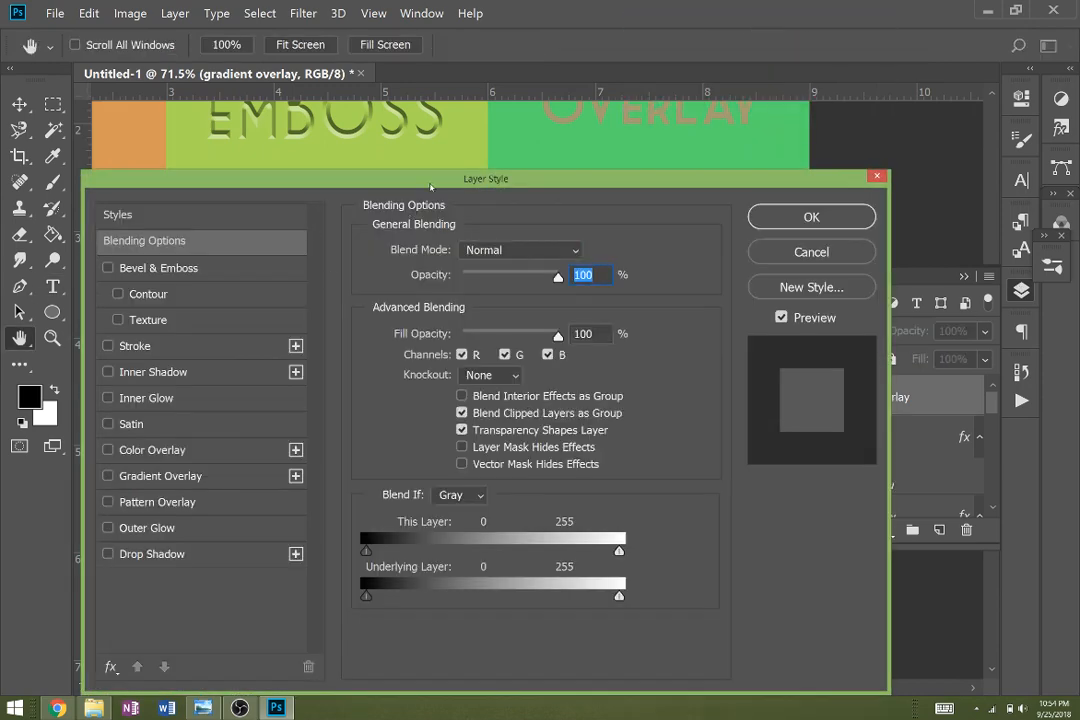
{"action": "left_click_drag", "start_coordinate": [430, 186], "coordinate": [342, 125]}
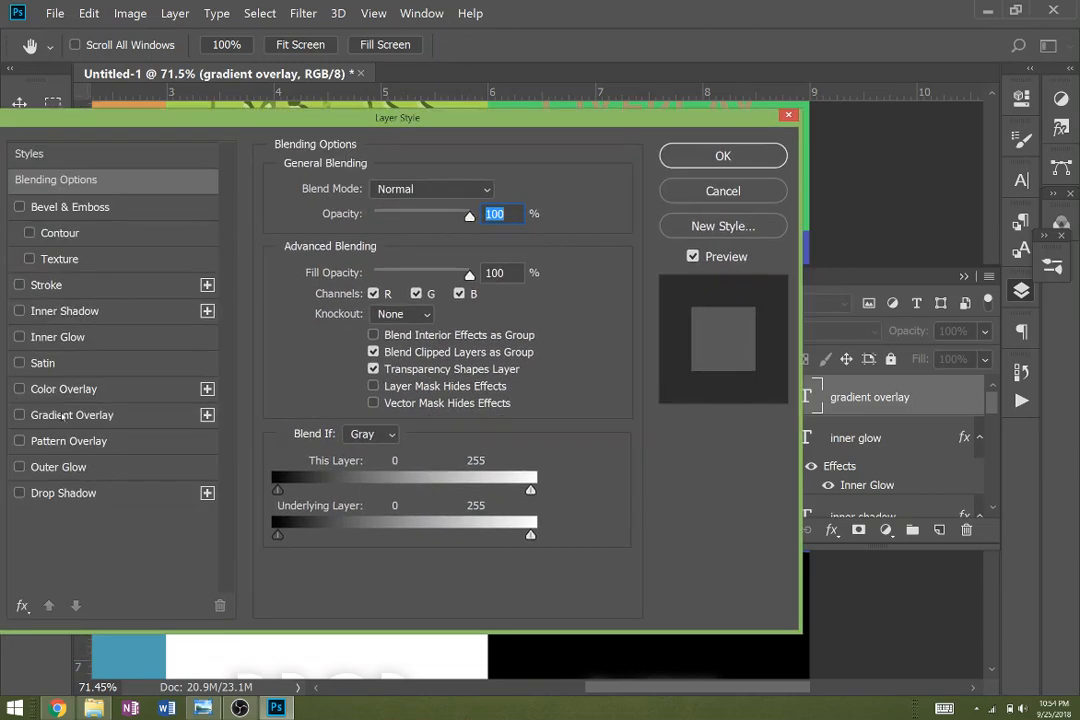
{"action": "left_click", "coordinate": [62, 415]}
{"action": "left_click_drag", "start_coordinate": [411, 133], "coordinate": [144, 128]}
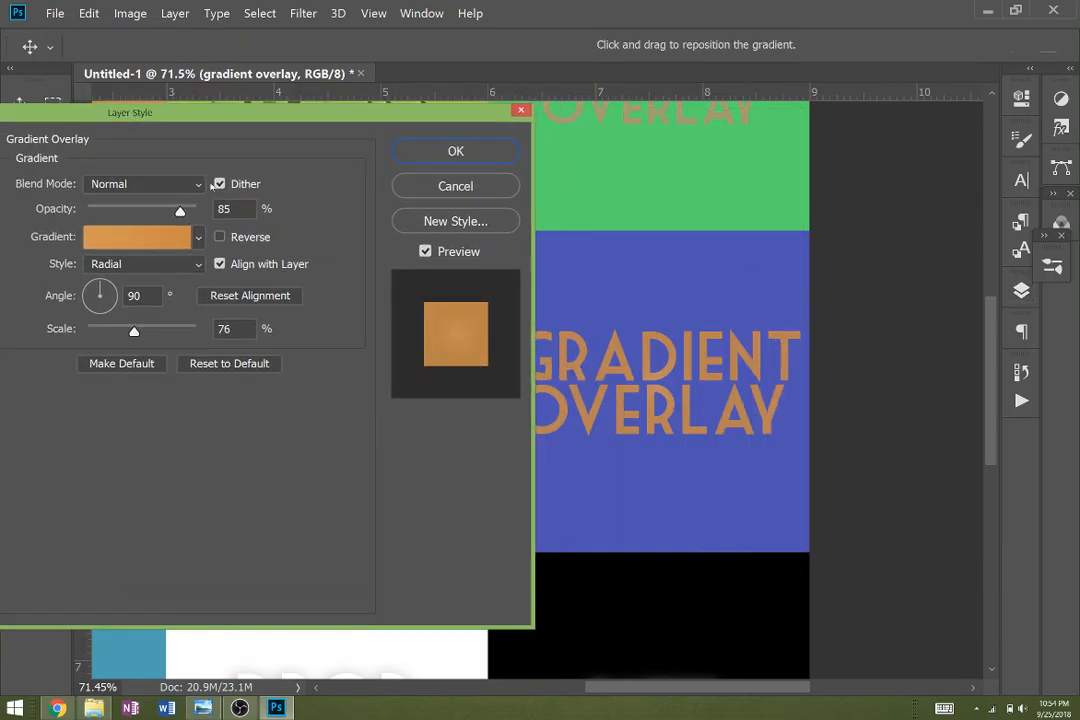
{"action": "left_click_drag", "start_coordinate": [180, 211], "coordinate": [199, 211]}
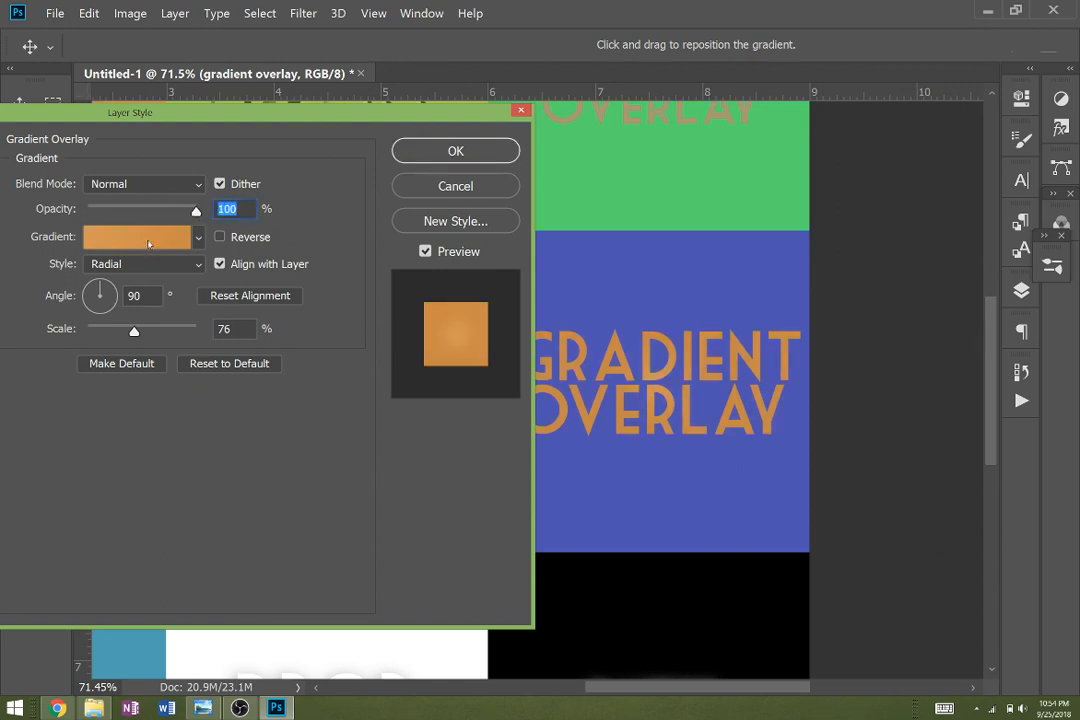
{"action": "left_click", "coordinate": [148, 240]}
{"action": "left_click_drag", "start_coordinate": [745, 69], "coordinate": [652, 86]}
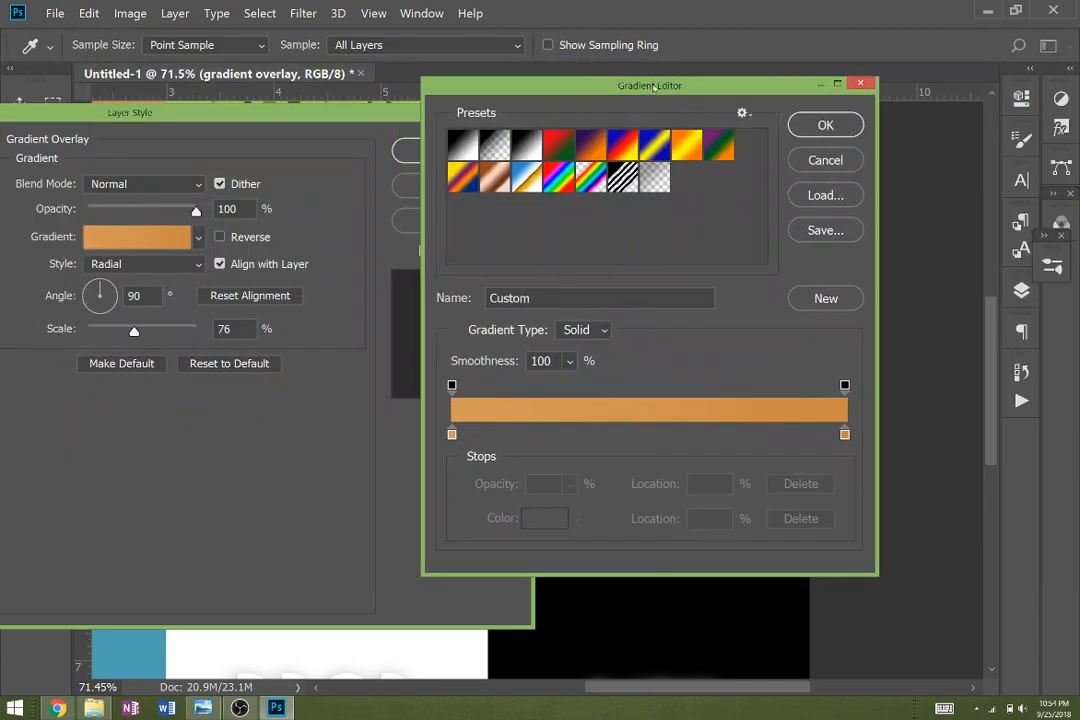
{"action": "left_click", "coordinate": [842, 121]}
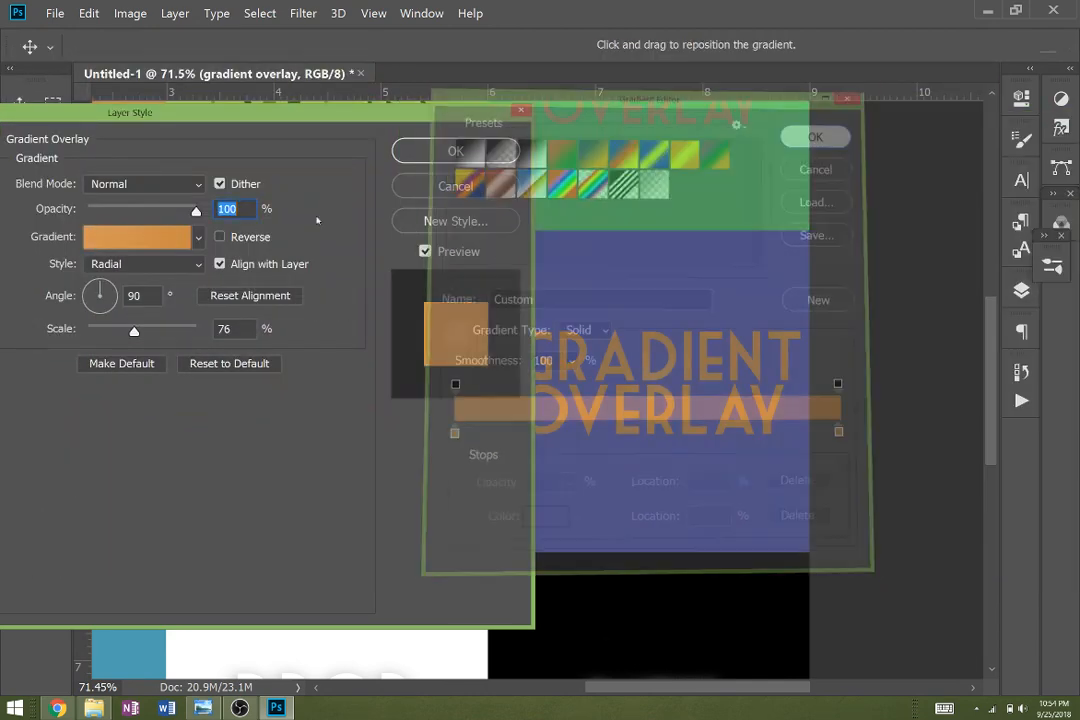
Switch the overlay's gradient to the black-to-white Foreground to Background preset
{"action": "left_click", "coordinate": [198, 236]}
{"action": "left_click", "coordinate": [45, 282]}
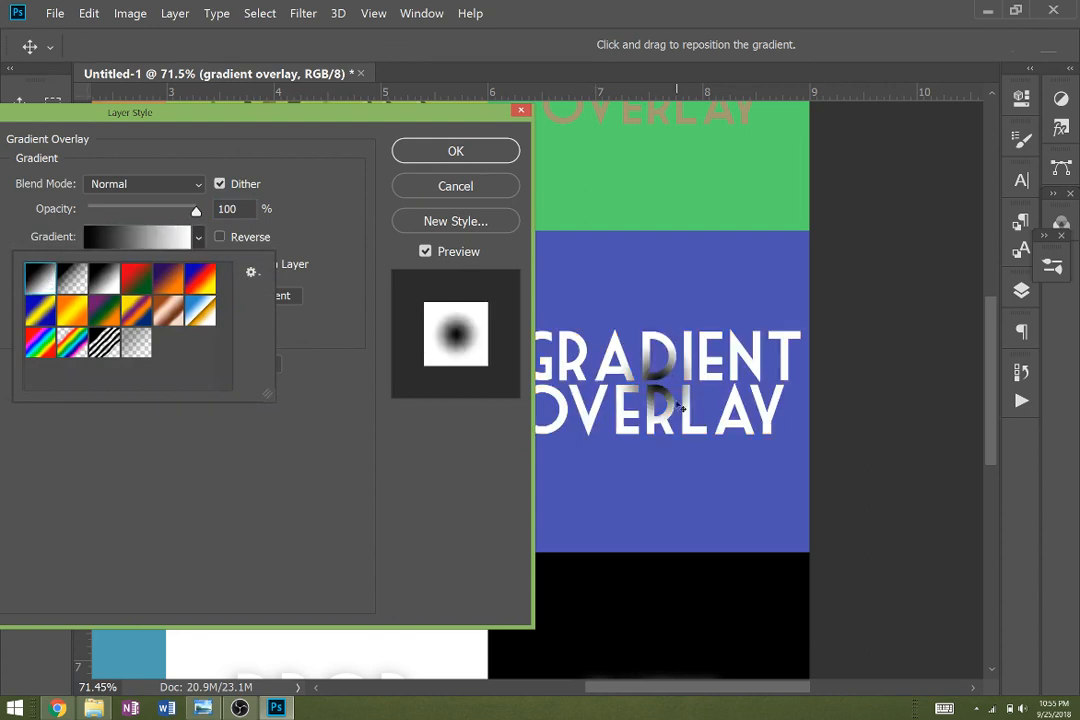
{"action": "left_click", "coordinate": [232, 248]}
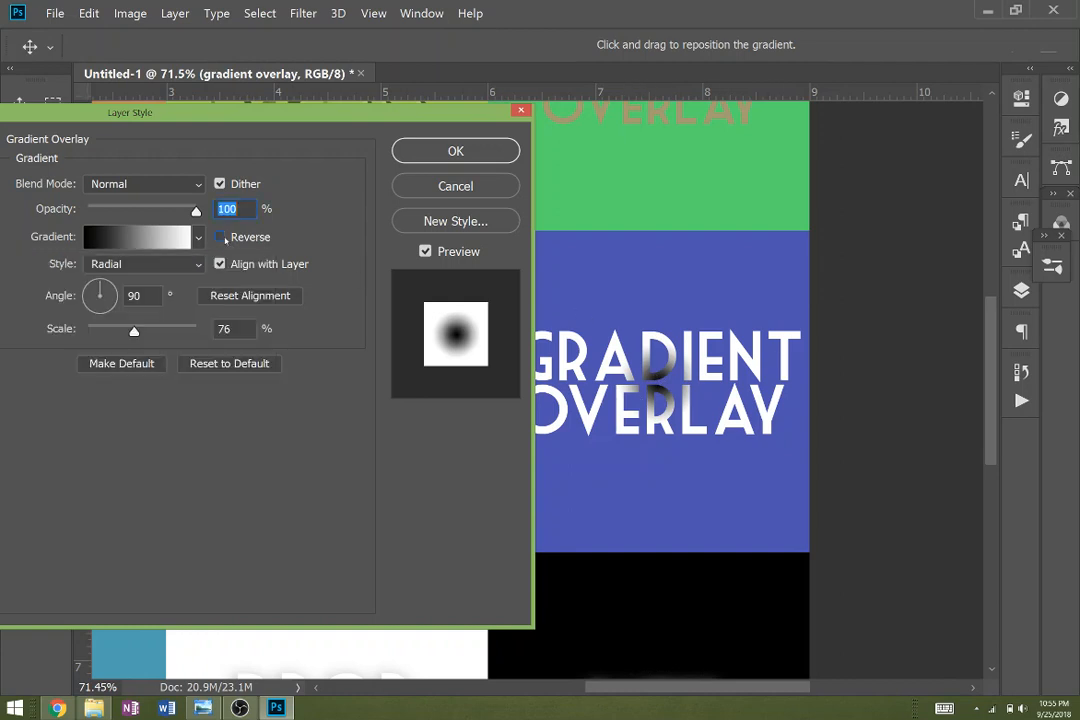
Set the gradient overlay's scale to 150% and reverse the gradient
{"action": "left_click", "coordinate": [221, 237]}
{"action": "left_click", "coordinate": [221, 237]}
{"action": "left_click_drag", "start_coordinate": [134, 331], "coordinate": [226, 332]}
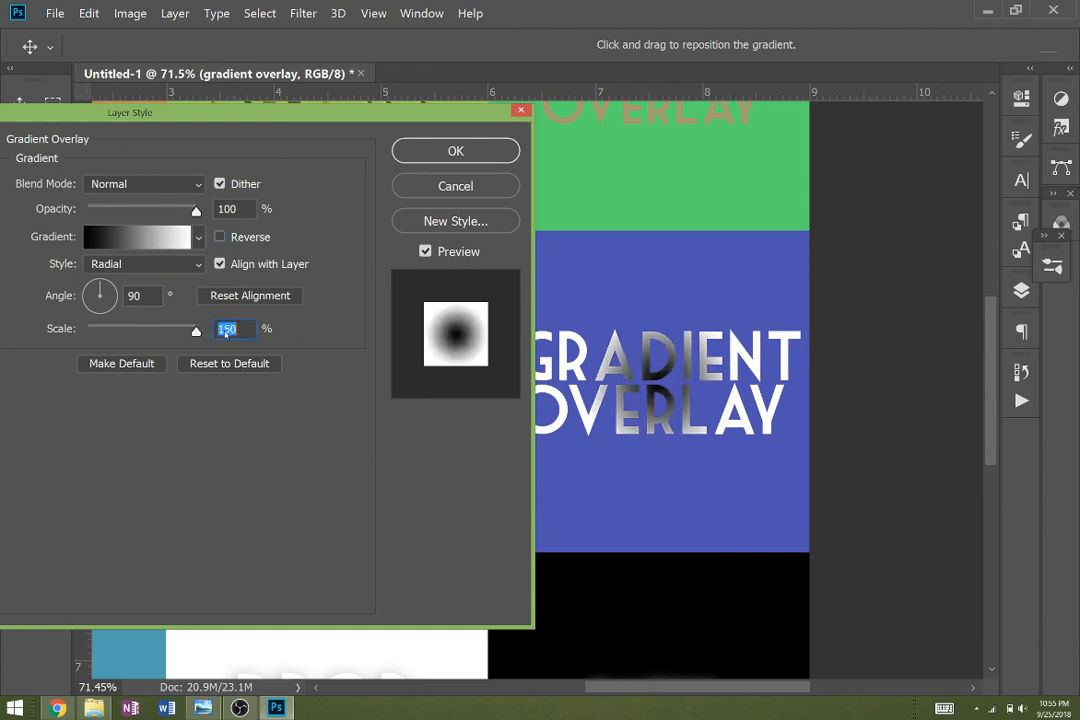
{"action": "left_click", "coordinate": [220, 238]}
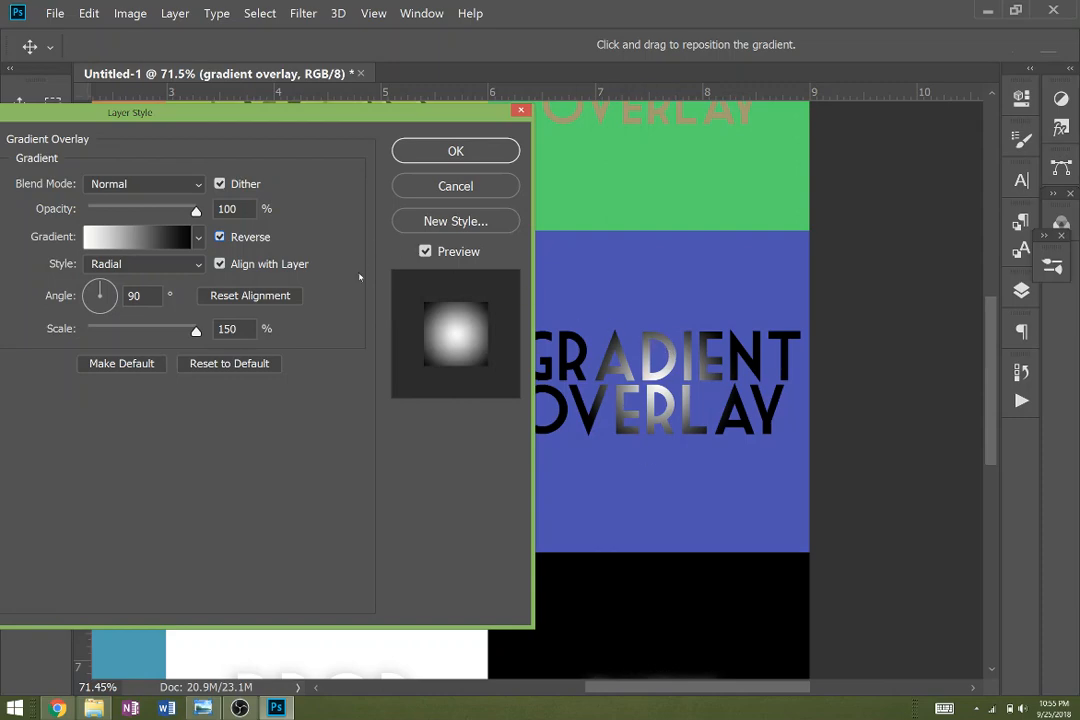
Change the gradient's black color stop to the dark blue #313374, a darker shade of the blue sampled from the square
{"action": "left_click", "coordinate": [128, 245]}
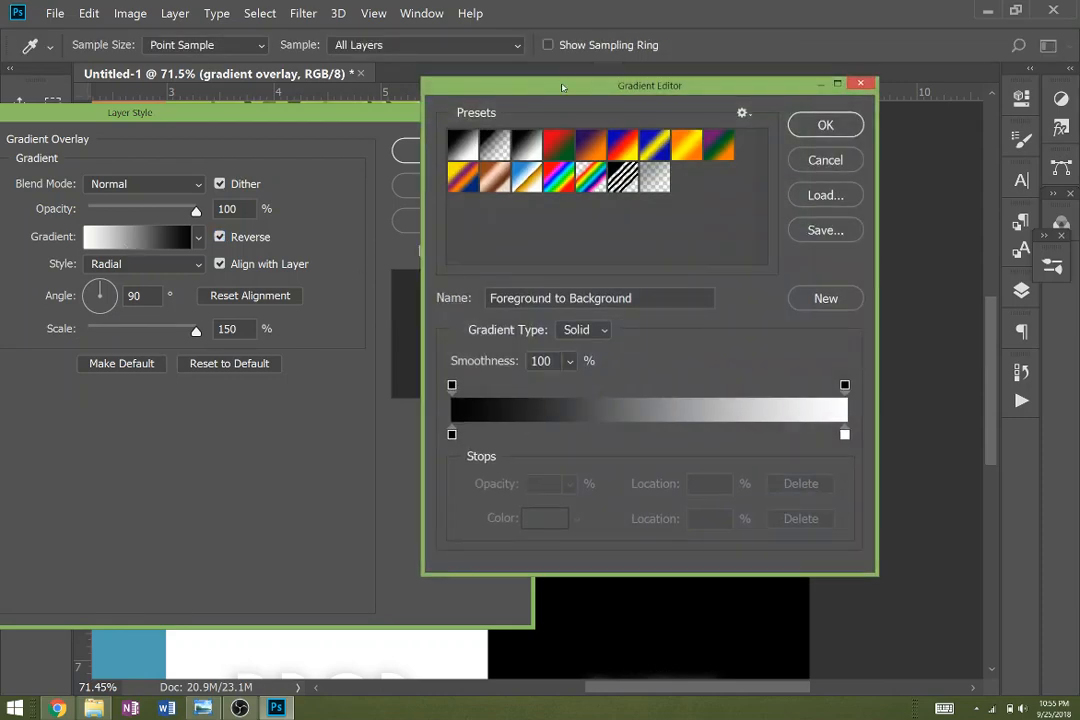
{"action": "left_click_drag", "start_coordinate": [567, 89], "coordinate": [159, 38]}
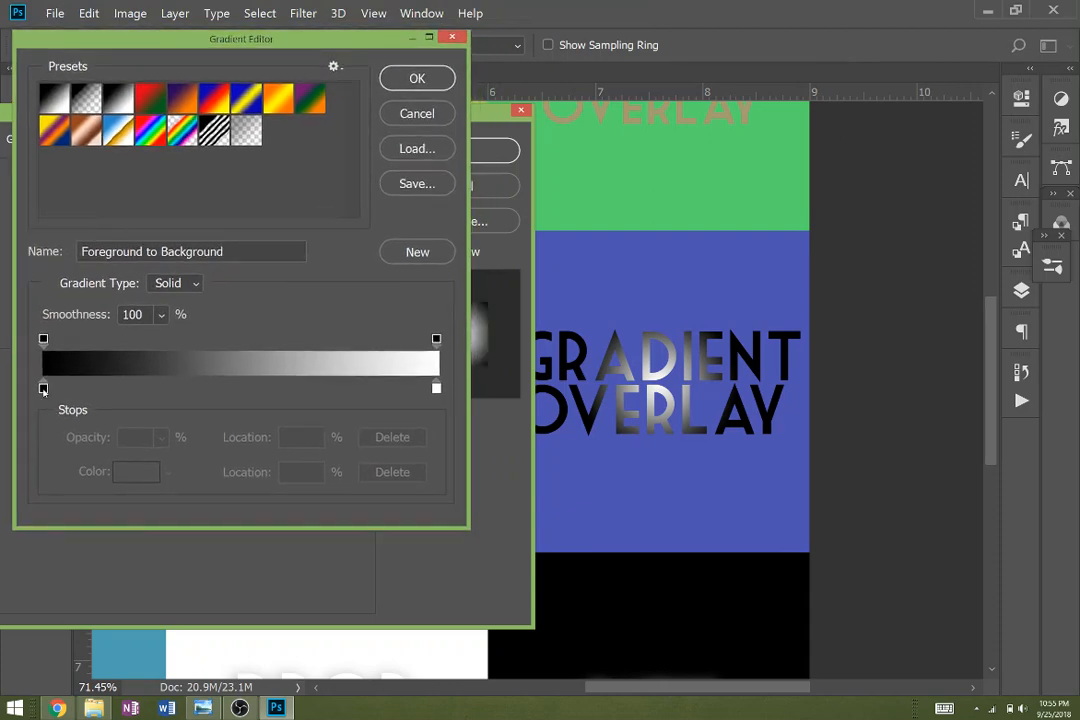
{"action": "double_click", "coordinate": [43, 389]}
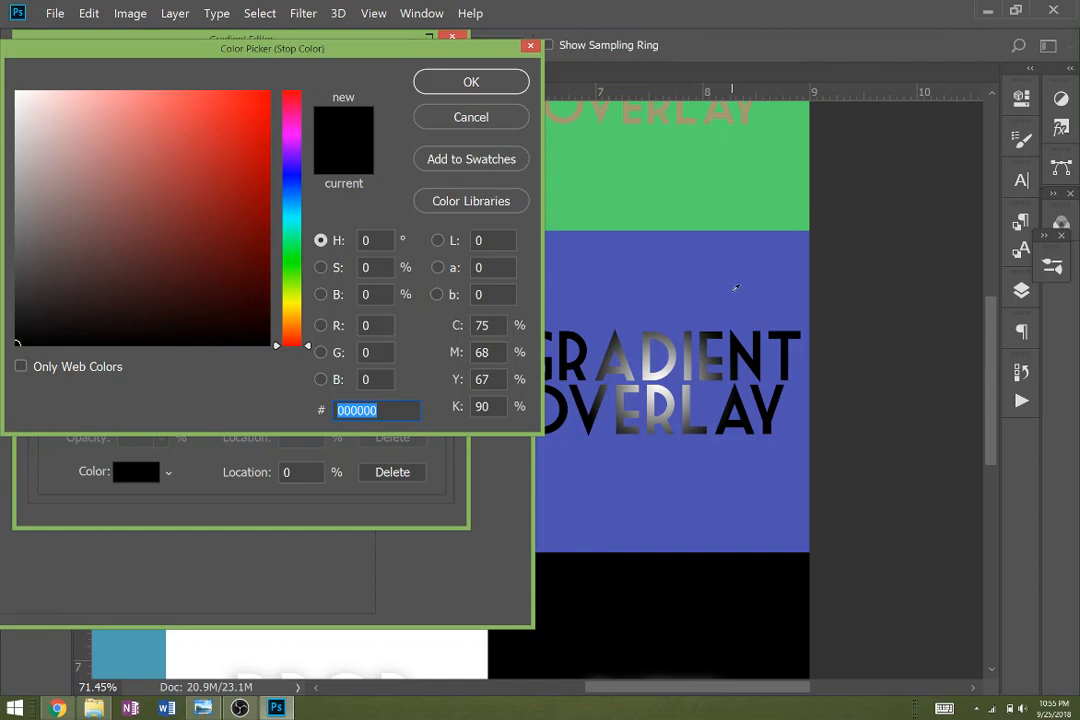
{"action": "left_click", "coordinate": [735, 287]}
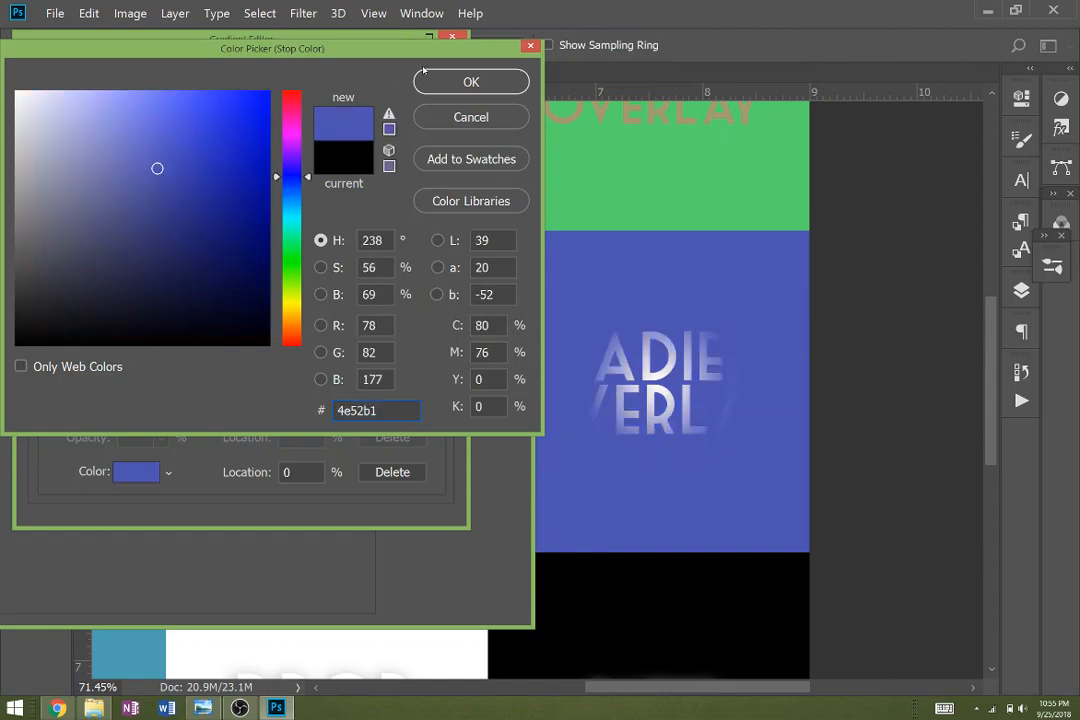
{"action": "left_click_drag", "start_coordinate": [157, 168], "coordinate": [163, 230]}
{"action": "left_click", "coordinate": [471, 82]}
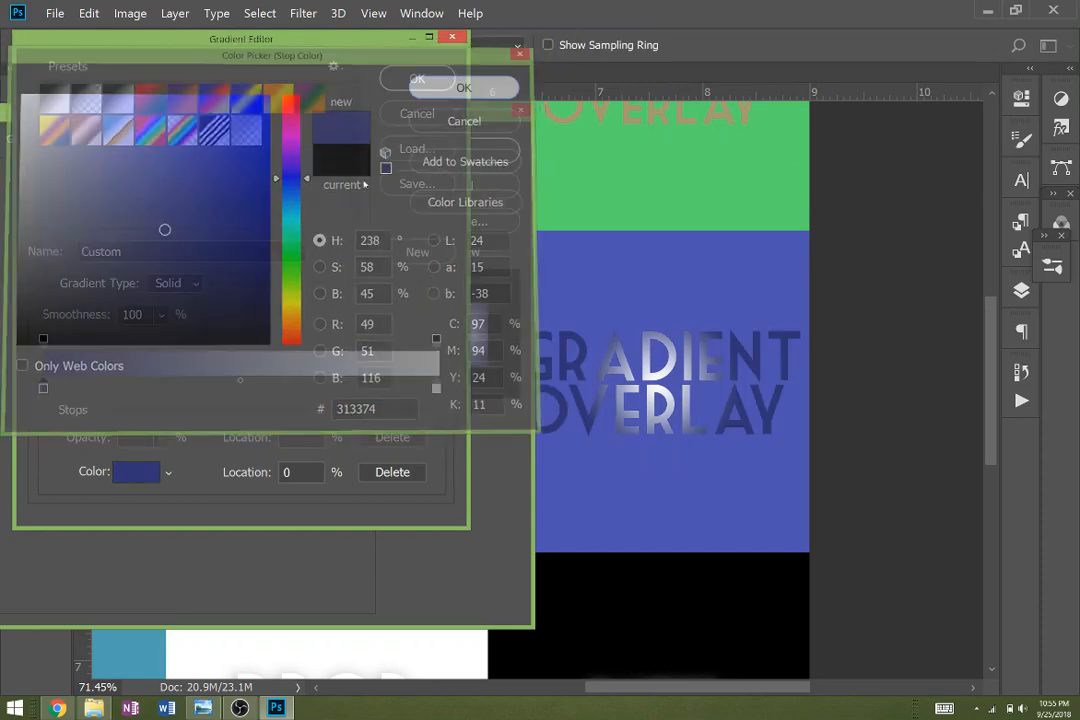
Change the gradient's white color stop to the blue #4e52b1 sampled from the square and apply the layer style
{"action": "left_click", "coordinate": [436, 388]}
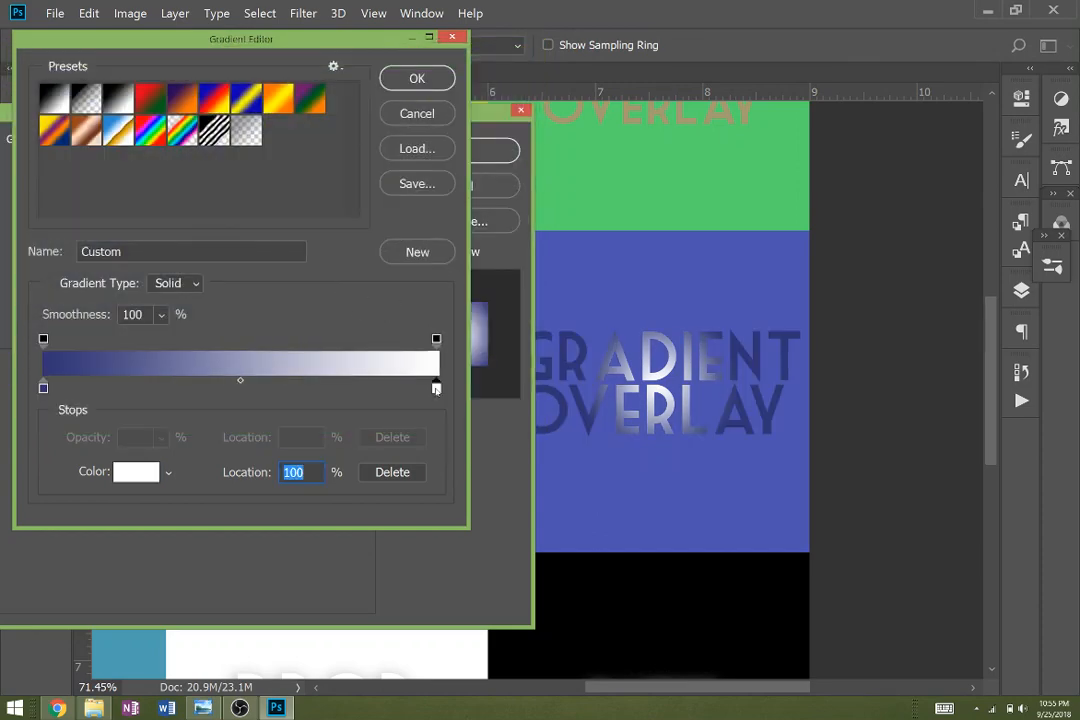
{"action": "double_click", "coordinate": [436, 388]}
{"action": "left_click", "coordinate": [675, 314]}
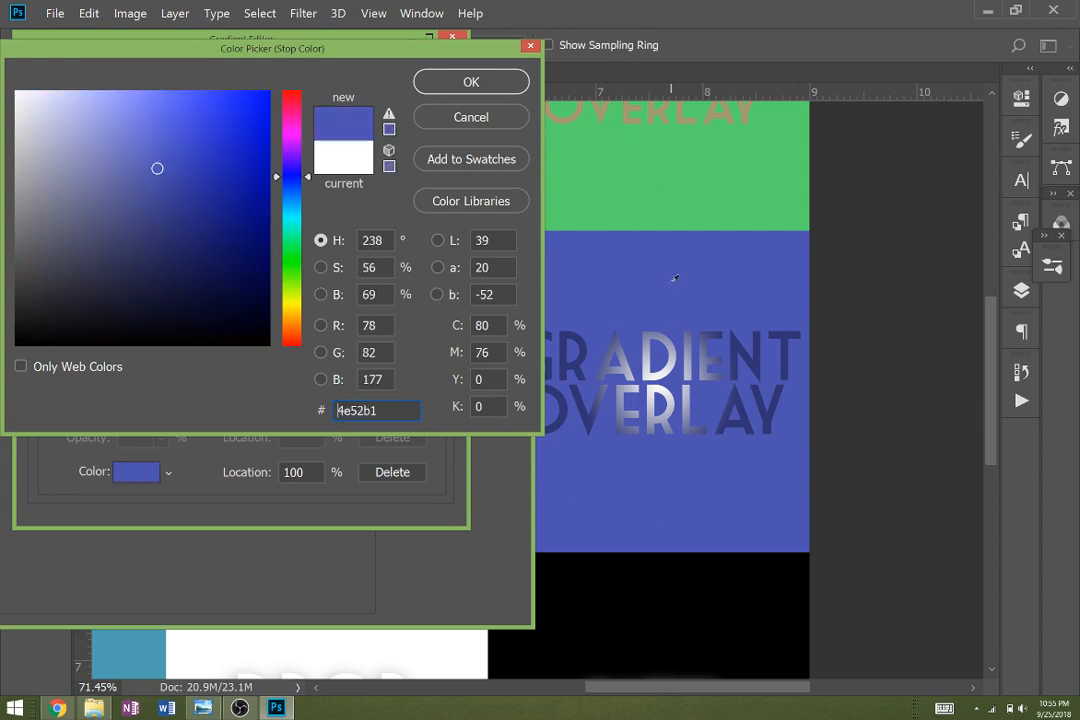
{"action": "left_click", "coordinate": [472, 84]}
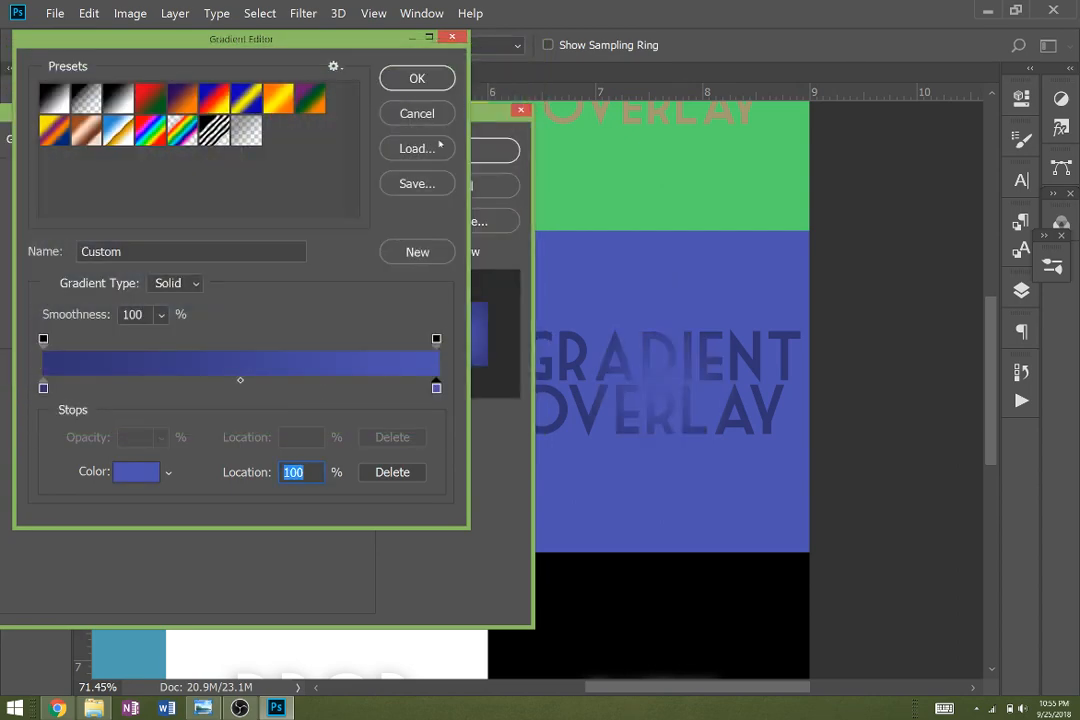
{"action": "left_click", "coordinate": [406, 78]}
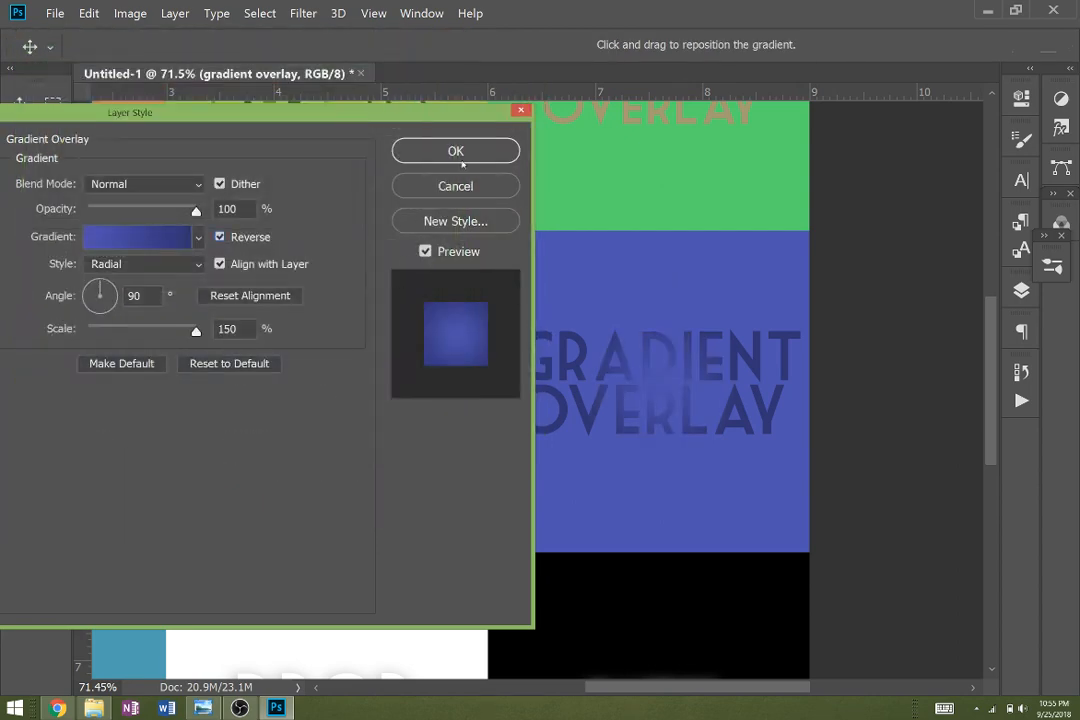
{"action": "left_click", "coordinate": [462, 158]}
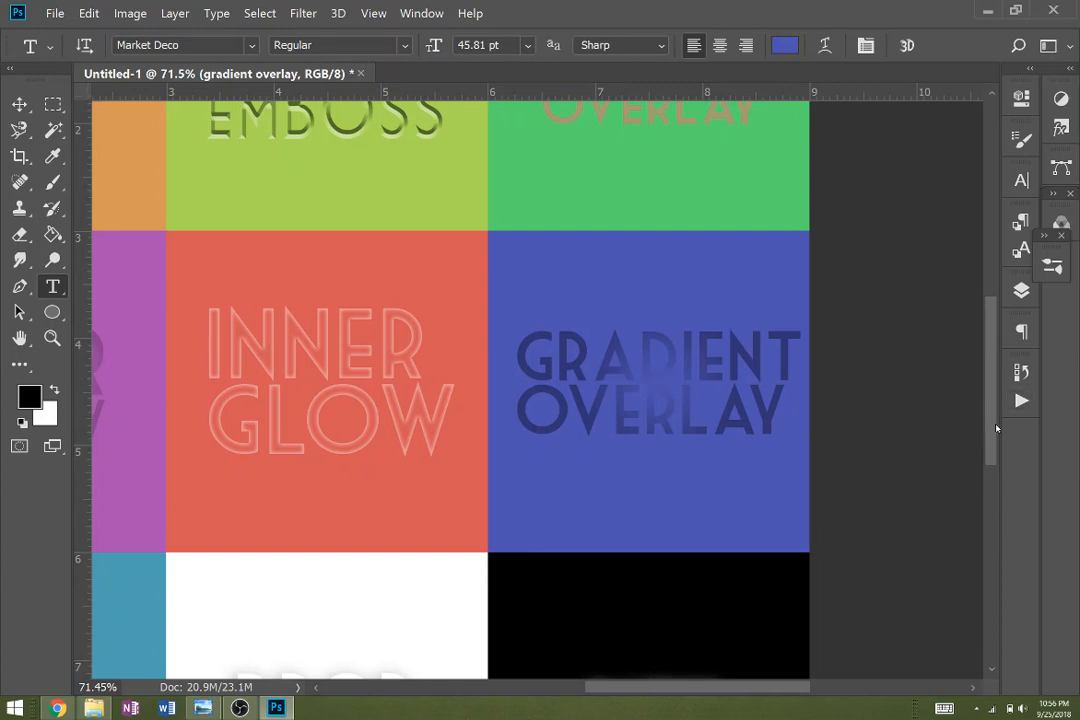
Add the two-line text PATTERN OVERLAY in 65 pt Market Deco on the teal square
{"action": "scroll", "coordinate": [840, 380], "scroll_direction": "down", "scroll_amount": 5}
{"action": "scroll", "coordinate": [697, 686], "scroll_direction": "left", "scroll_amount": 5}
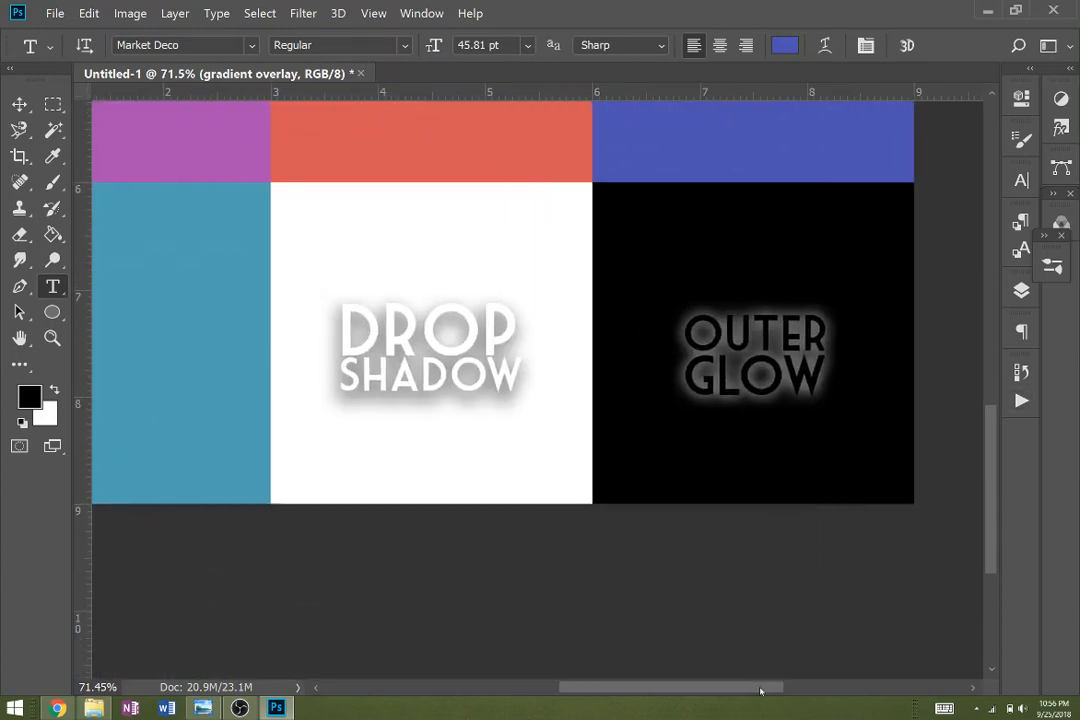
{"action": "scroll", "coordinate": [697, 686], "scroll_direction": "left", "scroll_amount": 1}
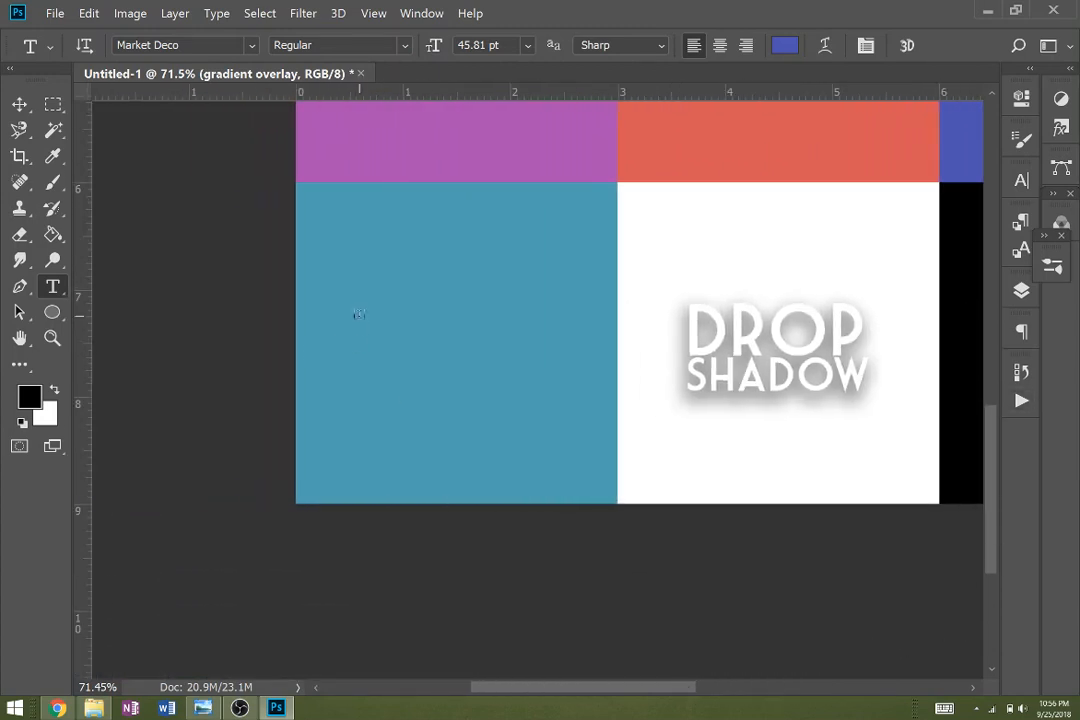
{"action": "left_click_drag", "start_coordinate": [622, 686], "coordinate": [555, 688]}
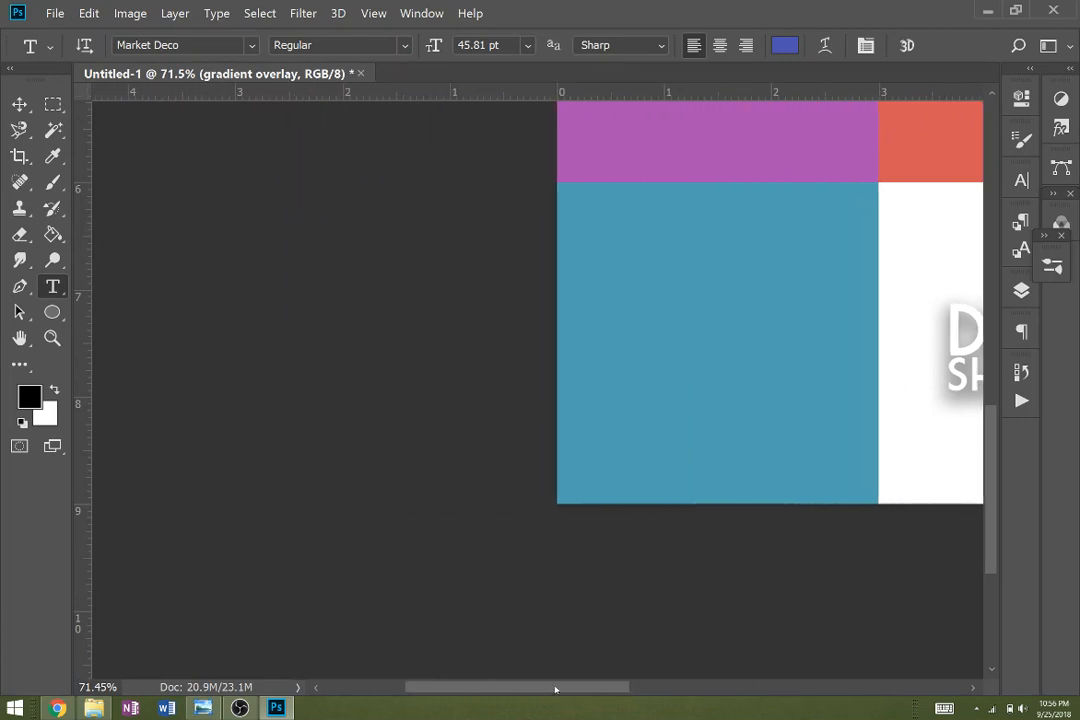
{"action": "left_click", "coordinate": [646, 312]}
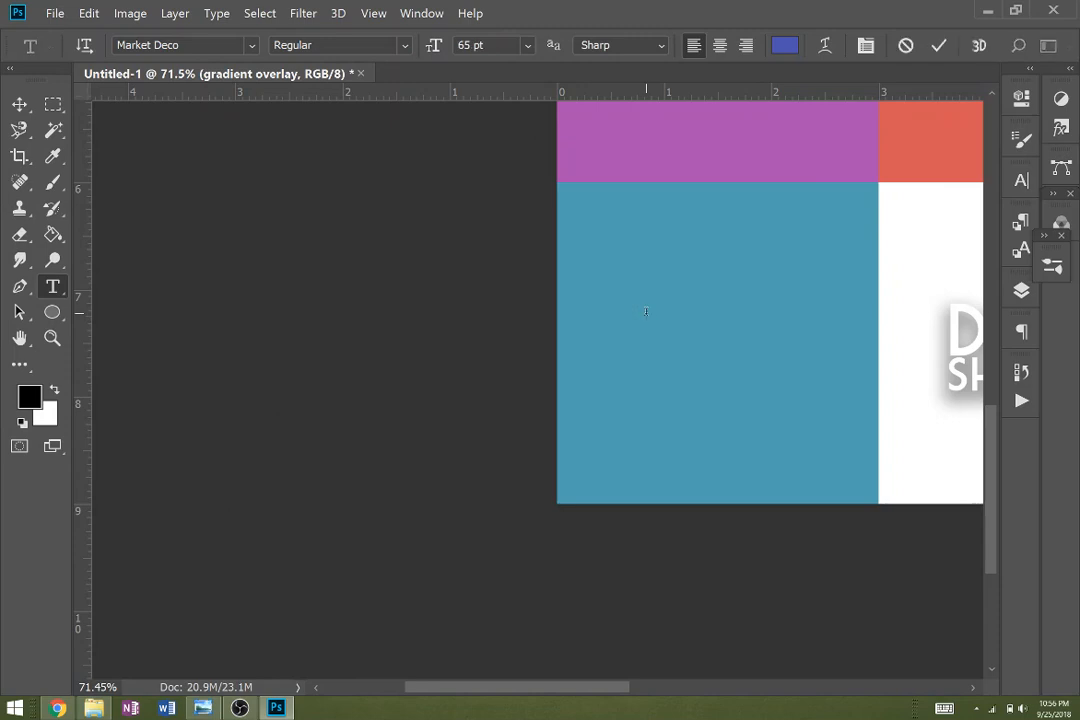
{"action": "type", "text": "PA"}
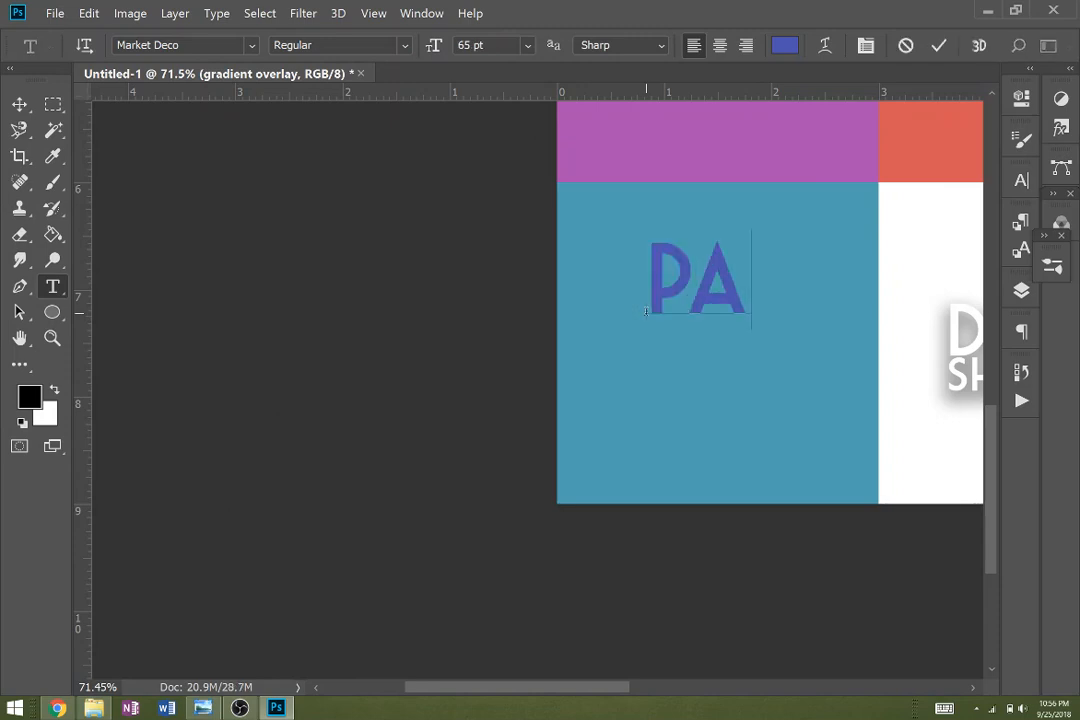
{"action": "type", "text": "TTERN"}
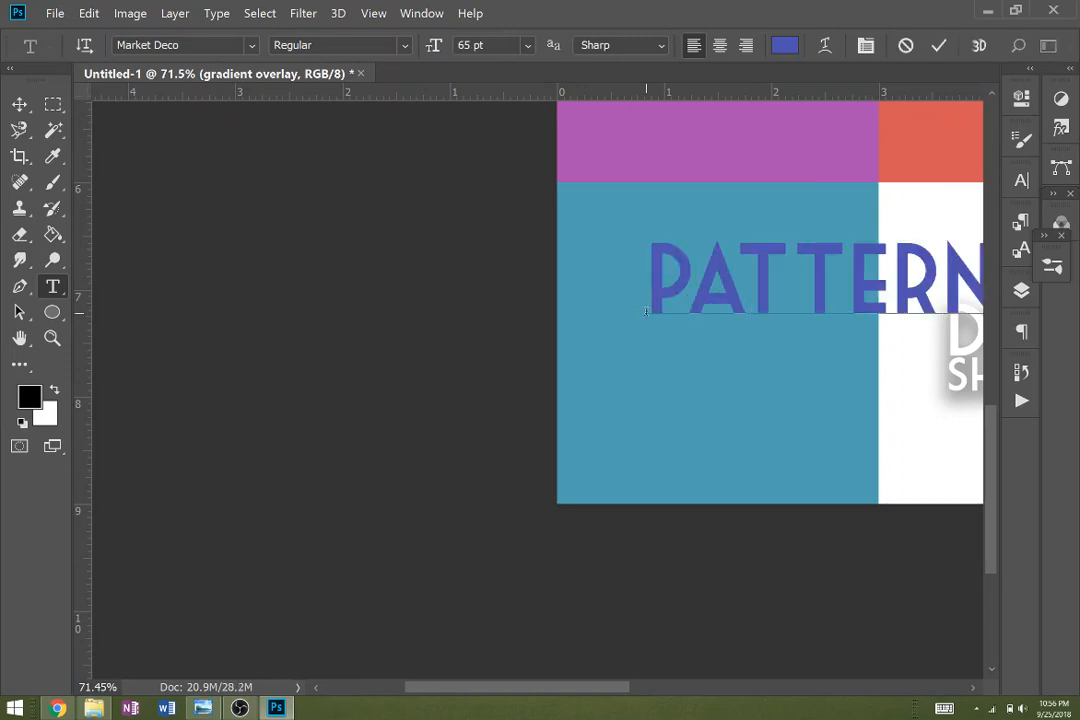
{"action": "key", "text": "Return"}
{"action": "type", "text": "OVERLA"}
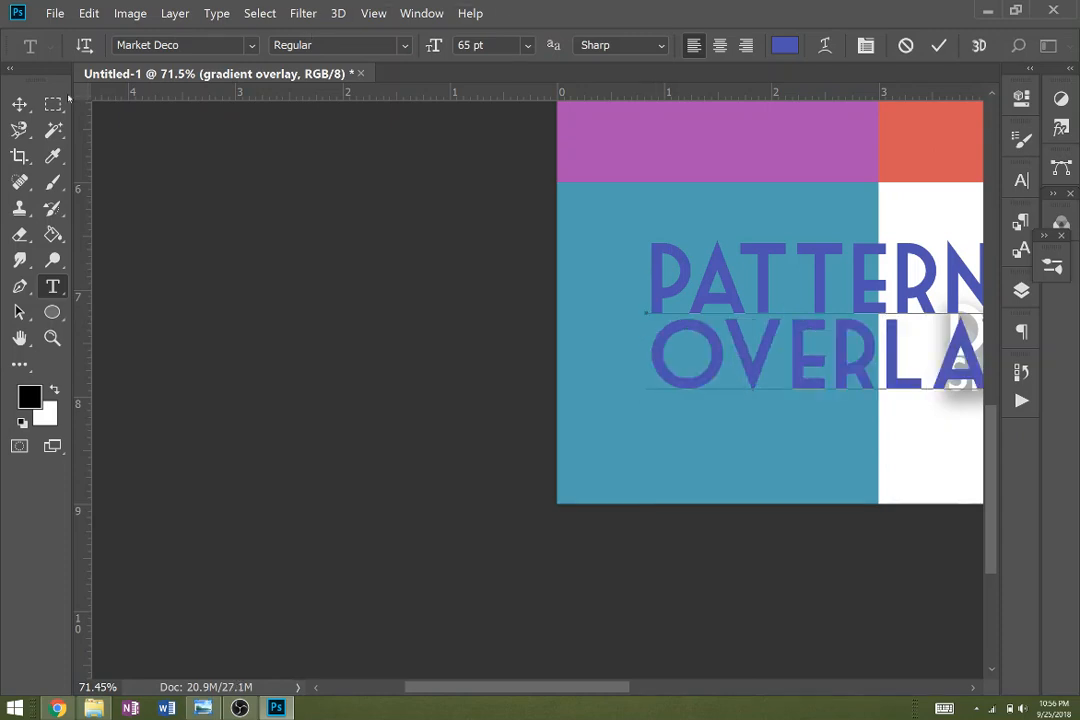
Scale the pattern overlay text to about 65% and place it in the middle of the teal square
{"action": "left_click", "coordinate": [19, 104]}
{"action": "left_click_drag", "start_coordinate": [588, 686], "coordinate": [645, 686]}
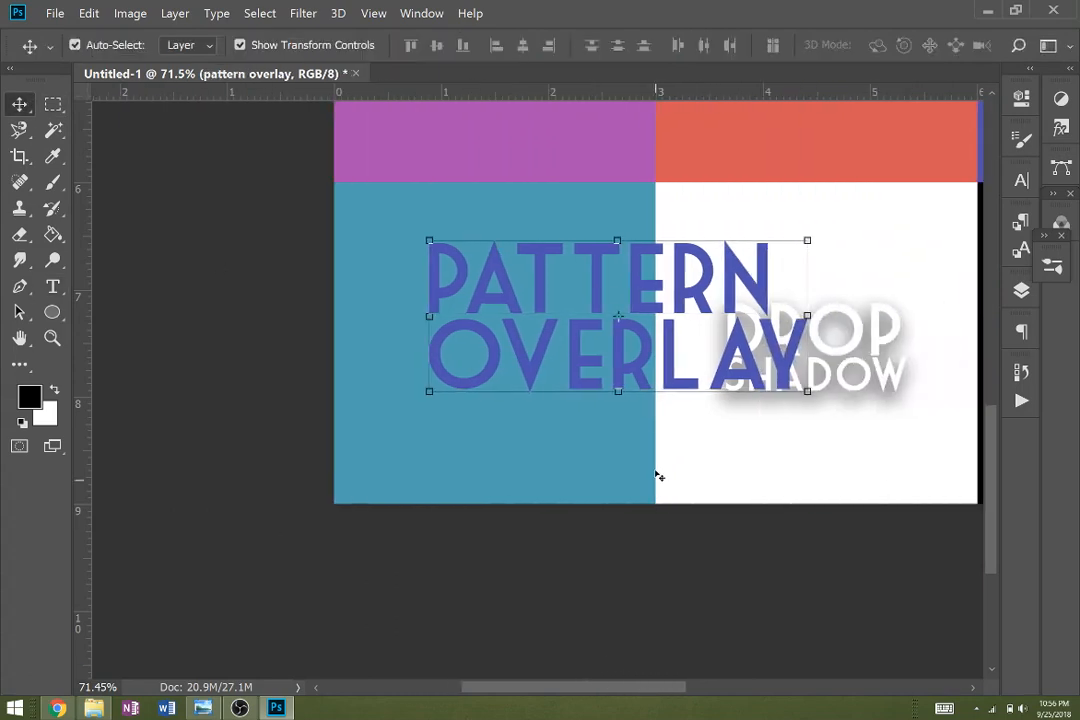
{"action": "left_click_drag", "start_coordinate": [806, 241], "coordinate": [547, 349]}
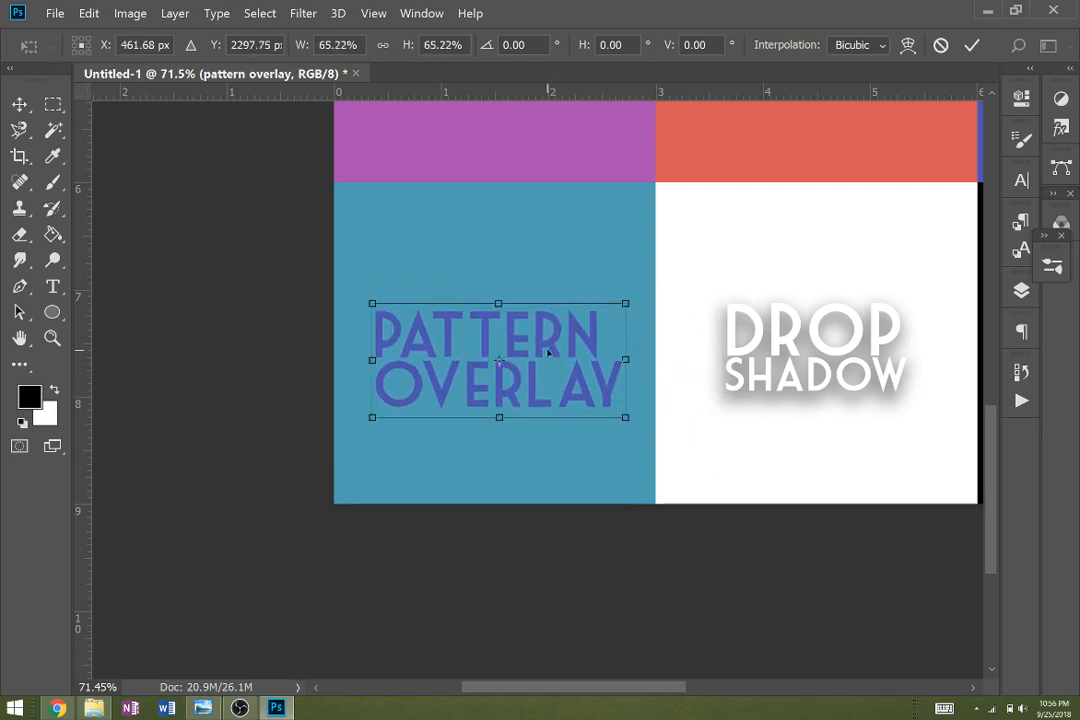
{"action": "key", "text": "Return"}
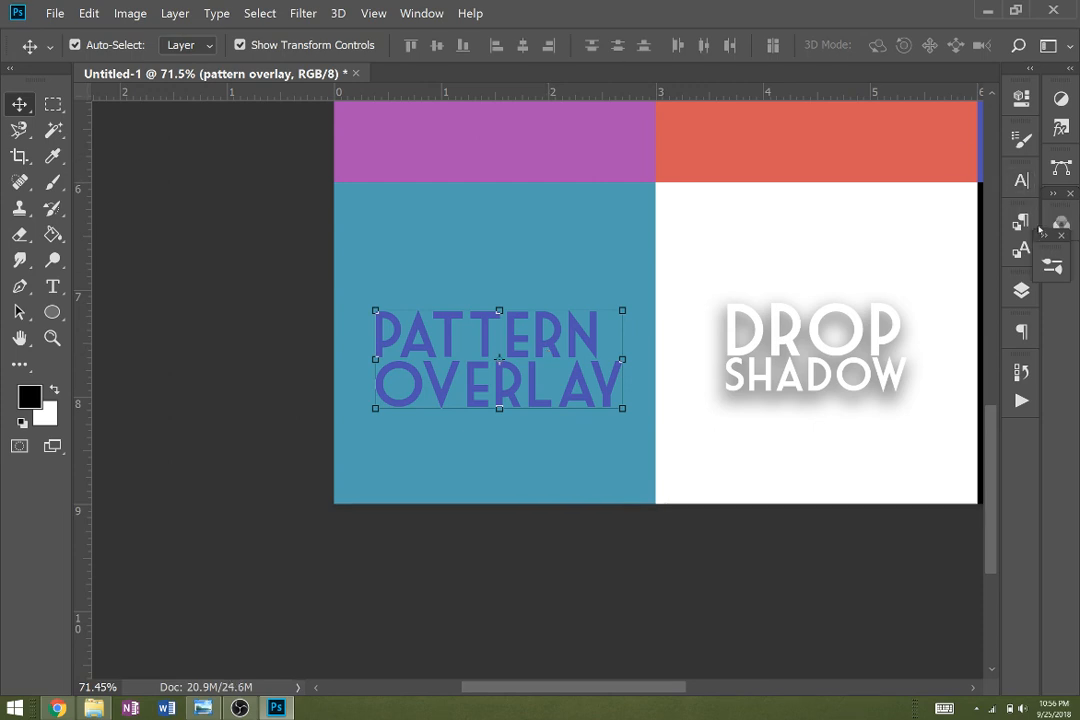
Turn on the Pattern Overlay effect for the pattern overlay text layer, keeping the text in view
{"action": "left_click", "coordinate": [1021, 290]}
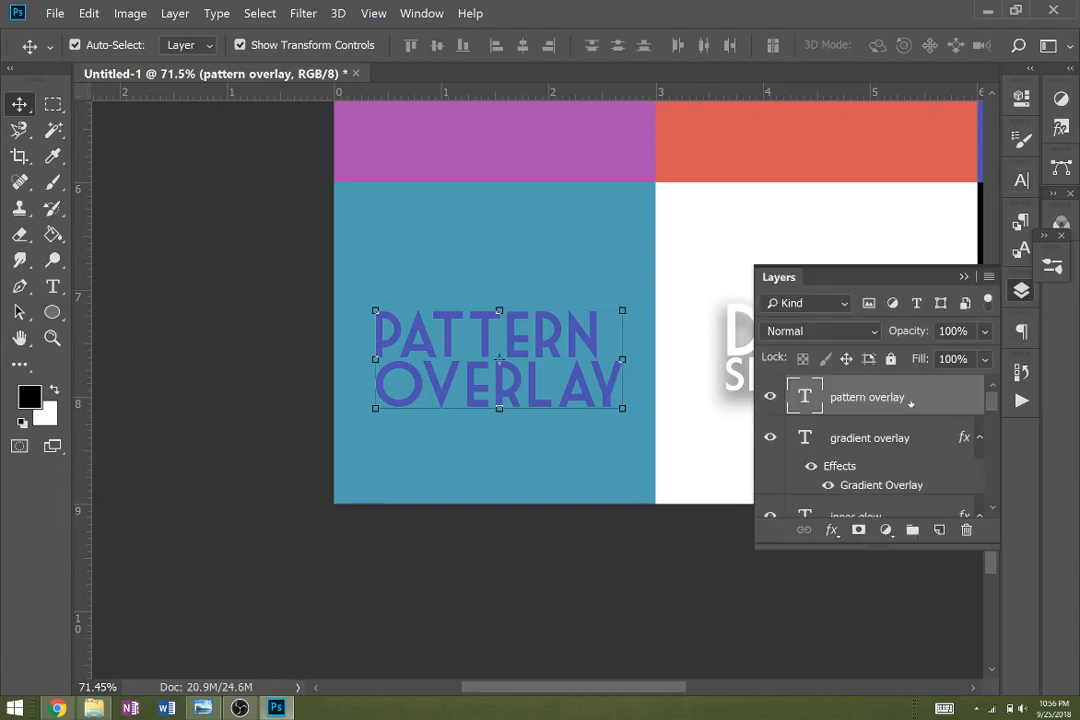
{"action": "right_click", "coordinate": [910, 400]}
{"action": "left_click", "coordinate": [735, 22]}
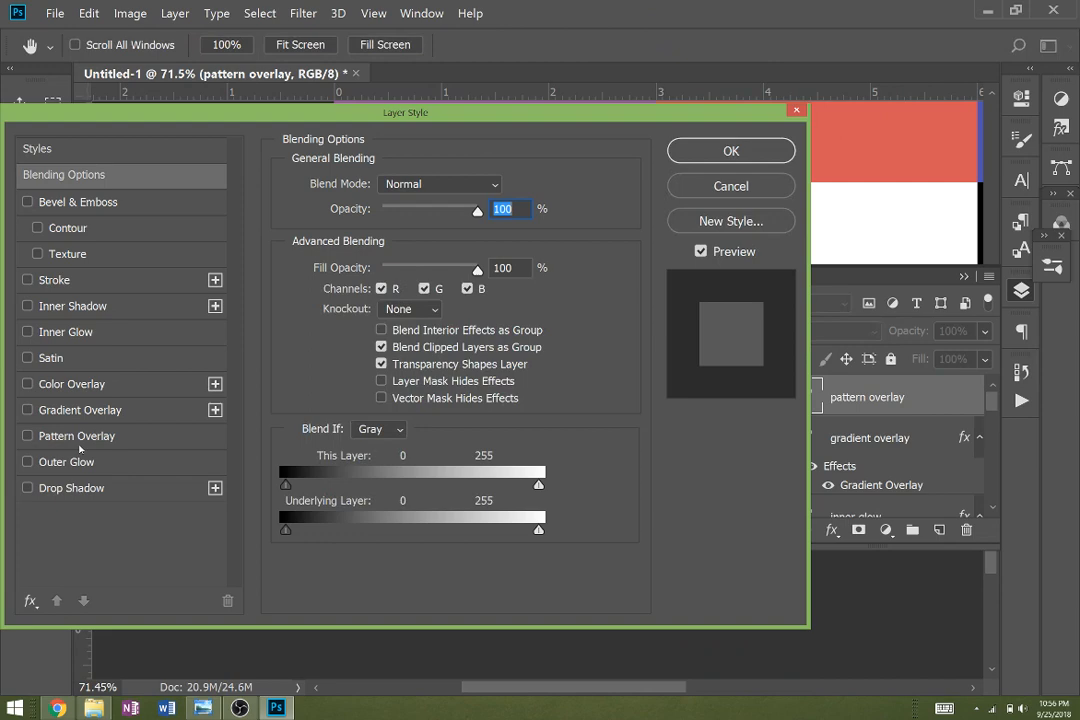
{"action": "left_click", "coordinate": [78, 436]}
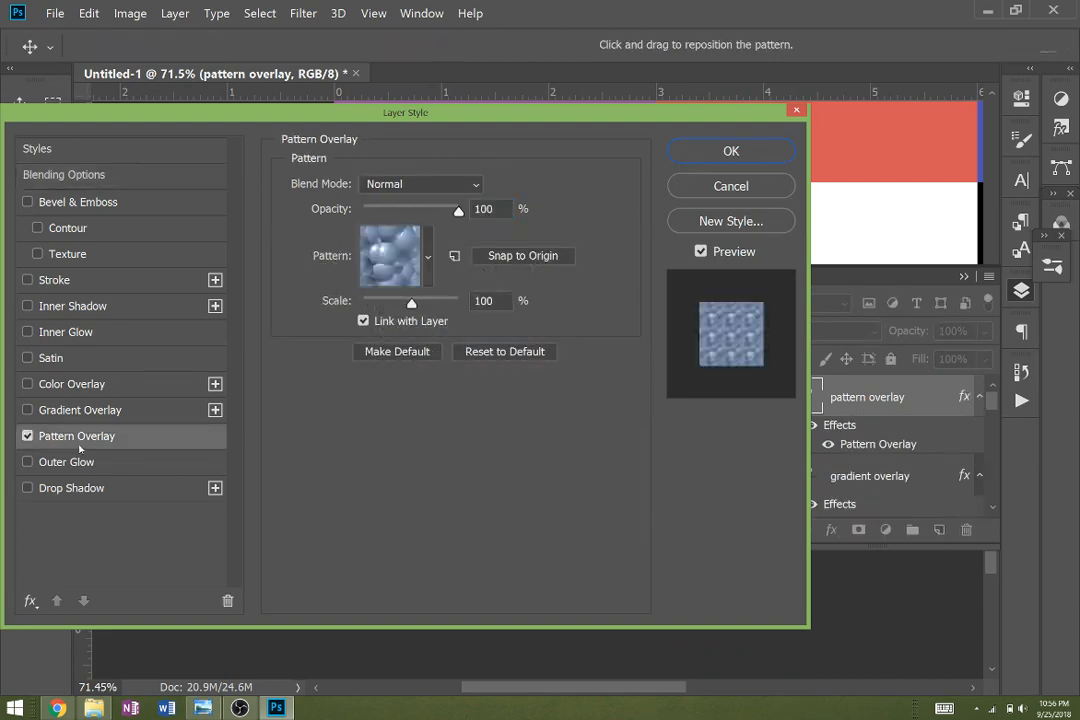
{"action": "left_click_drag", "start_coordinate": [509, 117], "coordinate": [209, 138]}
{"action": "left_click_drag", "start_coordinate": [622, 675], "coordinate": [572, 683]}
{"action": "left_click", "coordinate": [963, 279]}
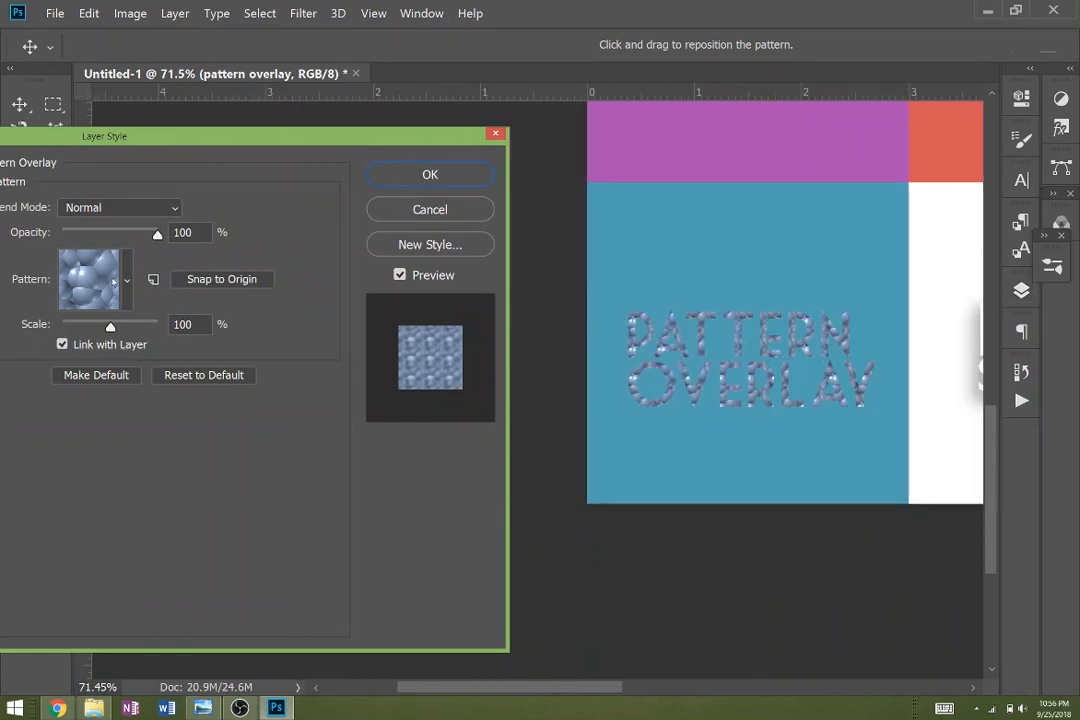
Try the Tie Dye, Laid-horizontal, Fine Grain, Gray Granite and dollar example 1 to 3 patterns on the text
{"action": "left_click", "coordinate": [122, 283]}
{"action": "left_click", "coordinate": [111, 358]}
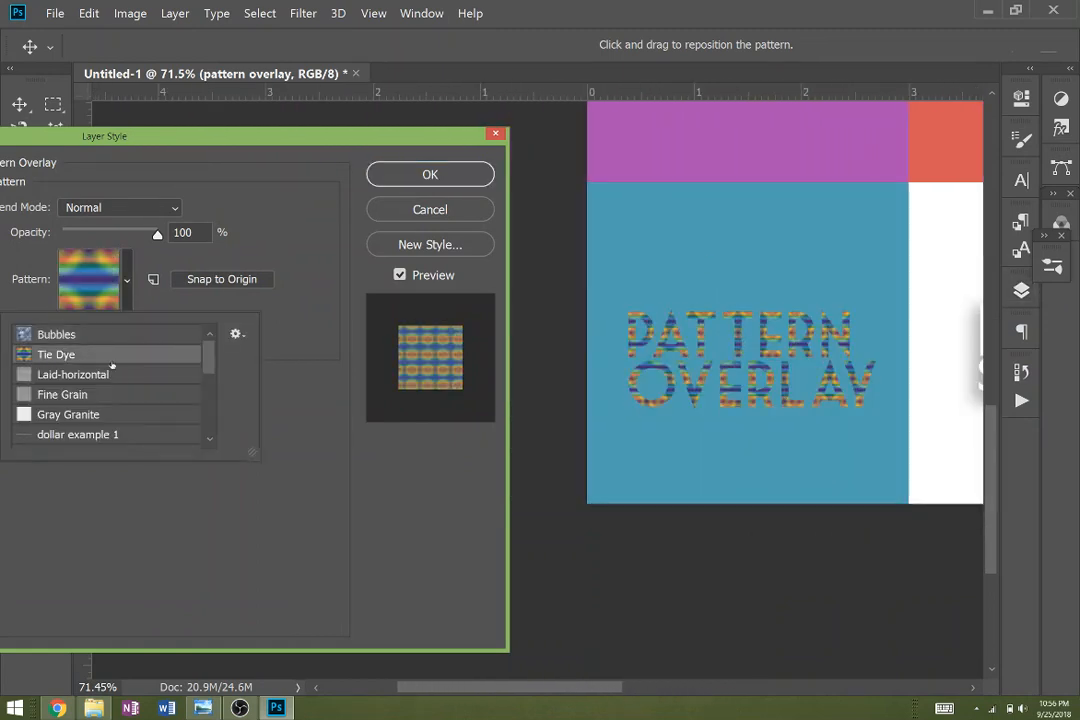
{"action": "left_click", "coordinate": [116, 377]}
{"action": "left_click", "coordinate": [125, 400]}
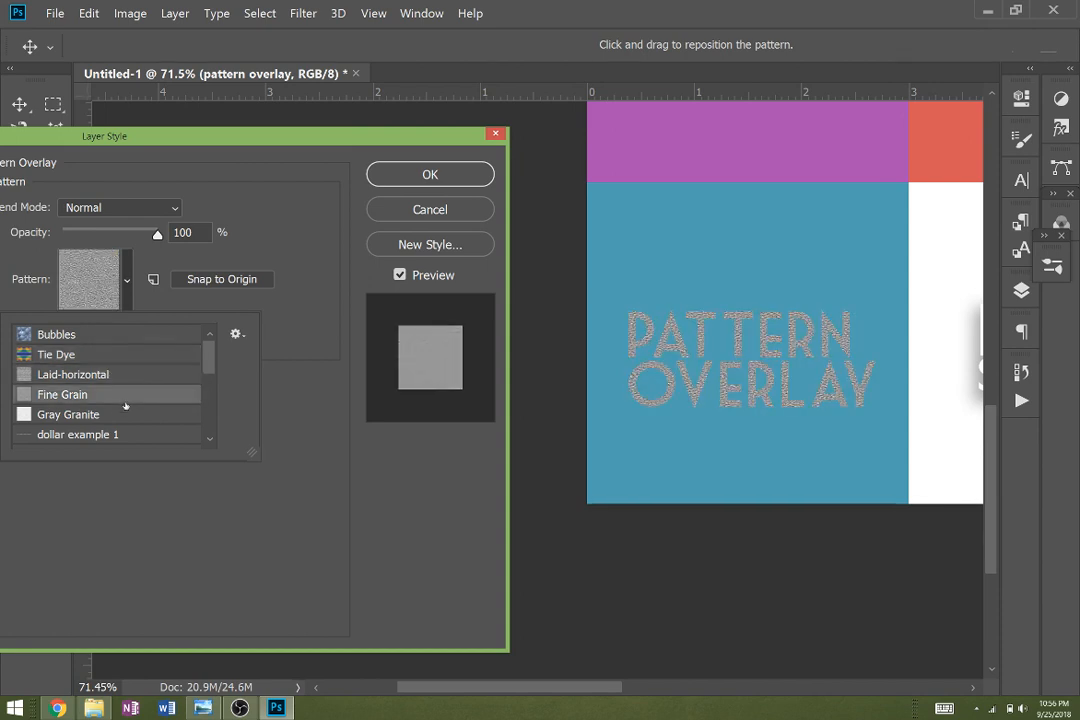
{"action": "left_click", "coordinate": [125, 414]}
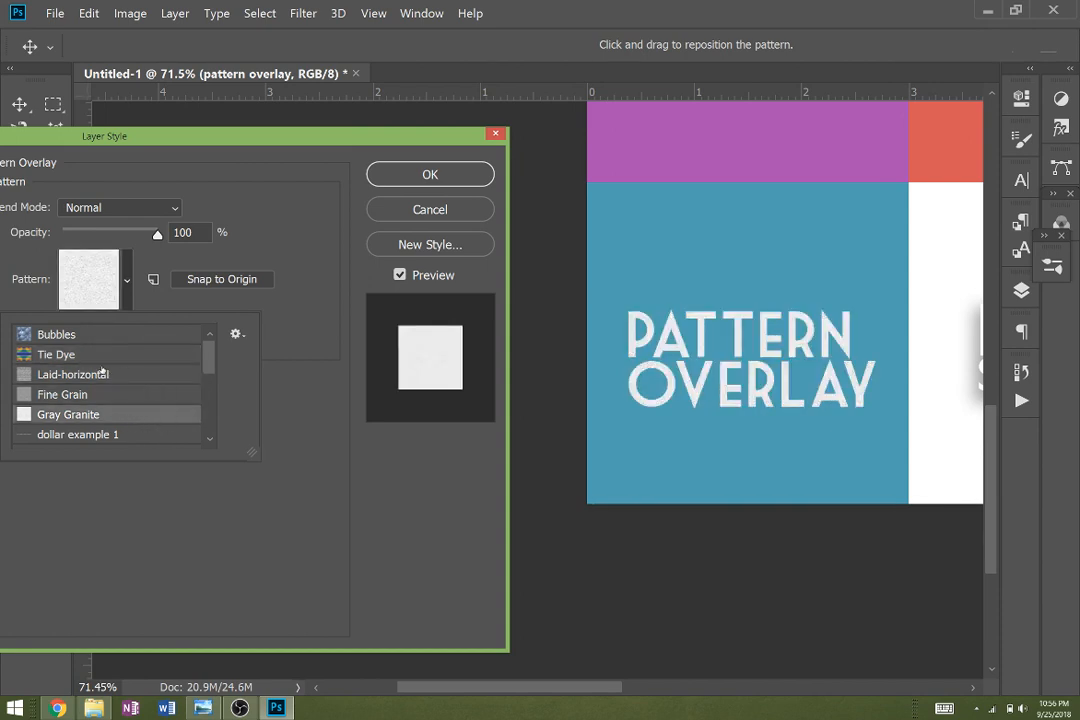
{"action": "scroll", "coordinate": [101, 371], "scroll_direction": "down", "scroll_amount": 2}
{"action": "left_click", "coordinate": [125, 404]}
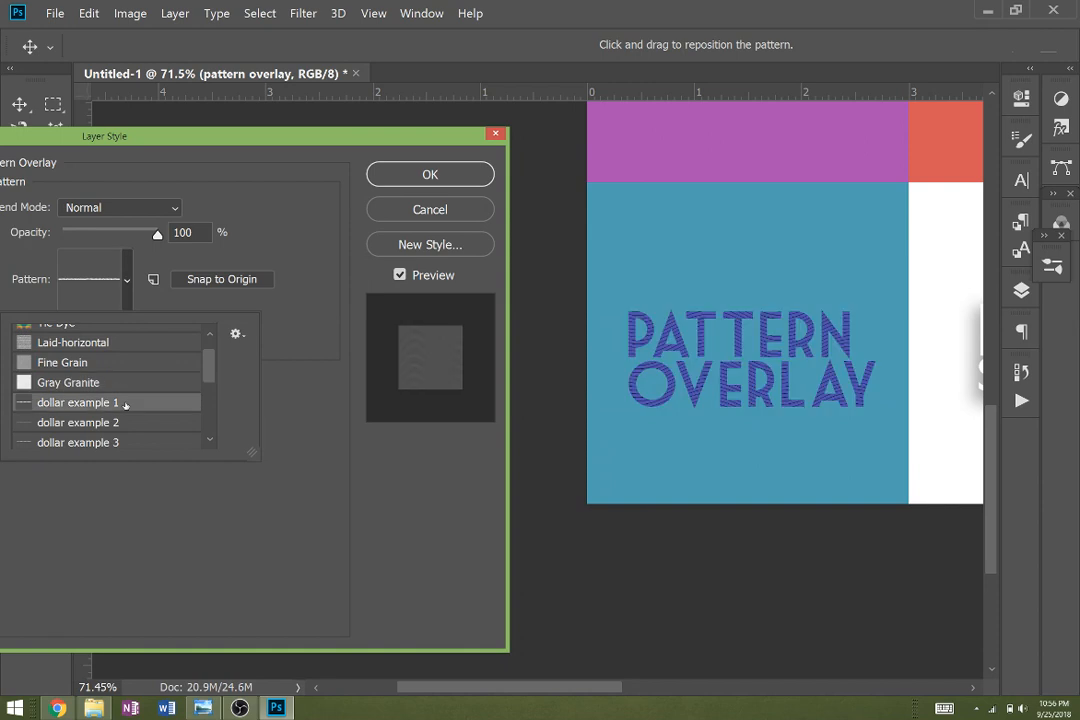
{"action": "left_click", "coordinate": [125, 424]}
{"action": "scroll", "coordinate": [125, 427], "scroll_direction": "down", "scroll_amount": 2}
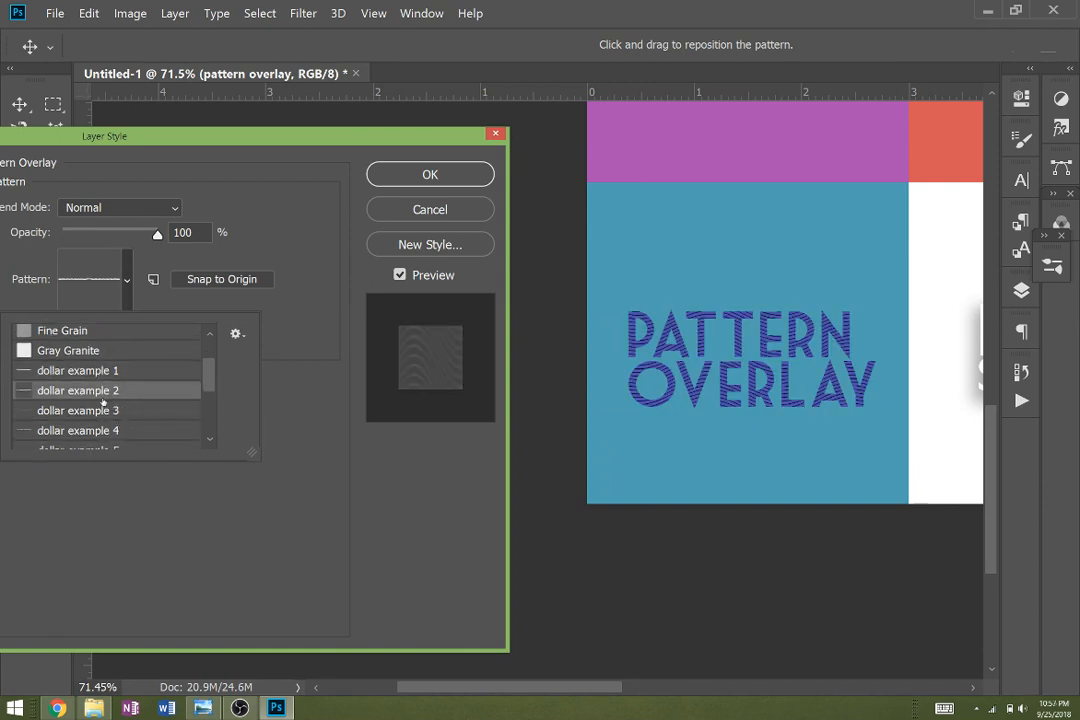
{"action": "left_click", "coordinate": [114, 411]}
{"action": "scroll", "coordinate": [121, 371], "scroll_direction": "up", "scroll_amount": 2}
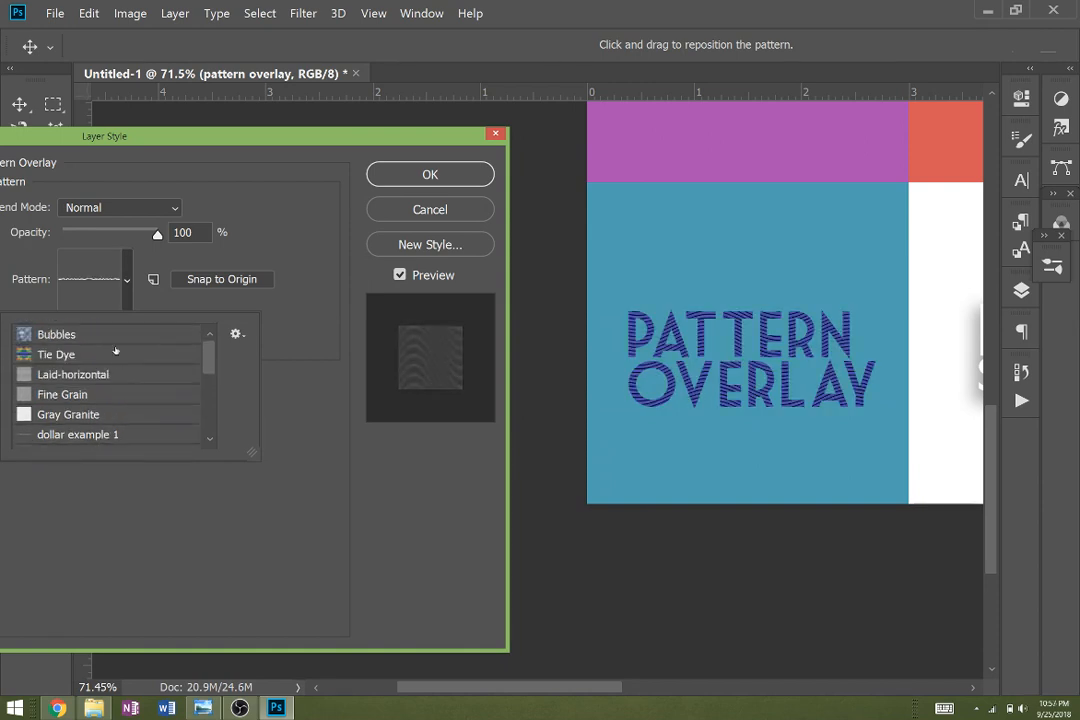
Set the overlay's pattern to Bubbles and apply the layer style
{"action": "left_click", "coordinate": [115, 352]}
{"action": "left_click", "coordinate": [116, 340]}
{"action": "left_click", "coordinate": [422, 176]}
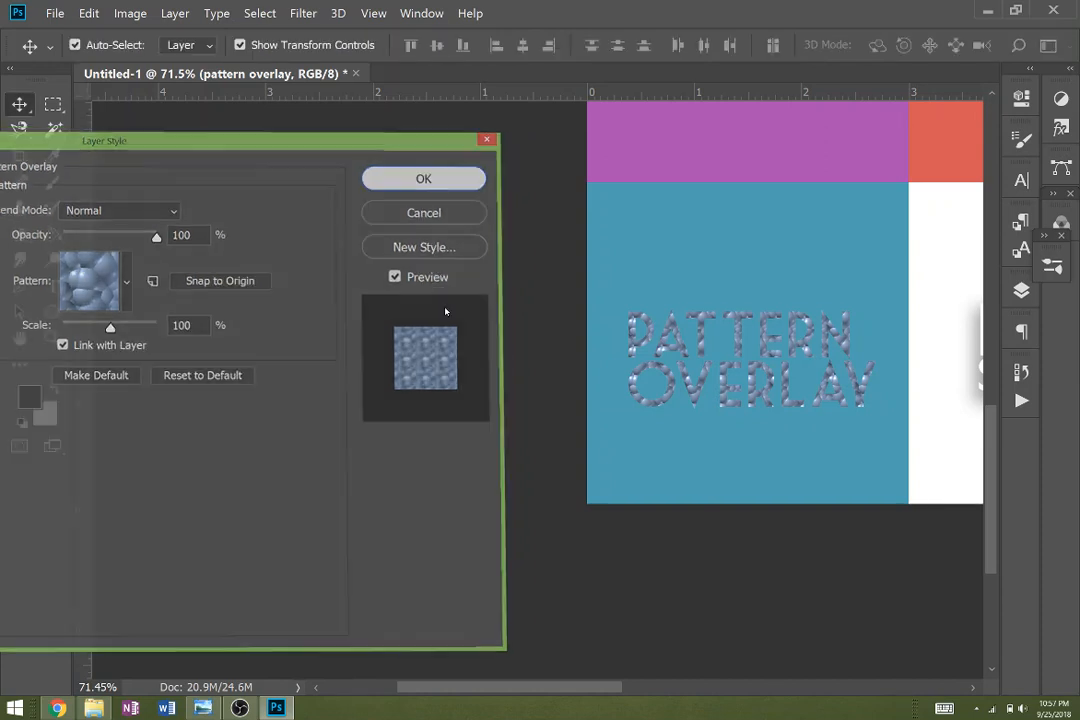
Open the Stroke effect settings of the stroke text layer in the orange square
{"action": "left_click_drag", "start_coordinate": [589, 690], "coordinate": [660, 676]}
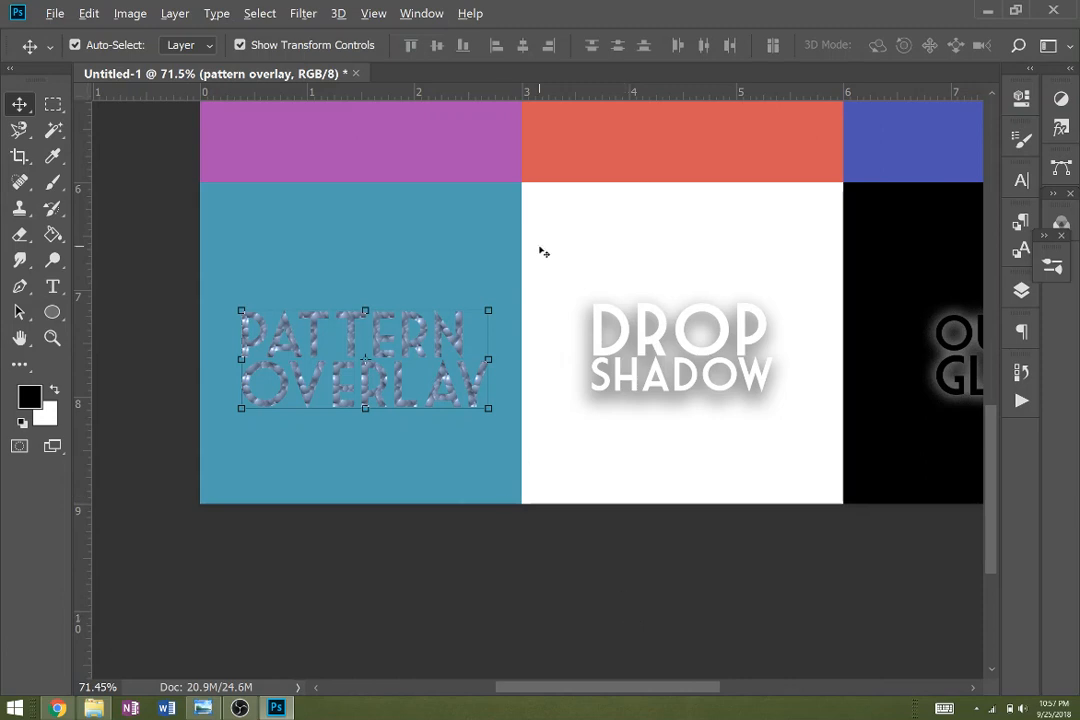
{"action": "scroll", "coordinate": [533, 261], "scroll_direction": "down", "scroll_amount": 4}
{"action": "scroll", "coordinate": [533, 261], "scroll_direction": "down", "scroll_amount": 2}
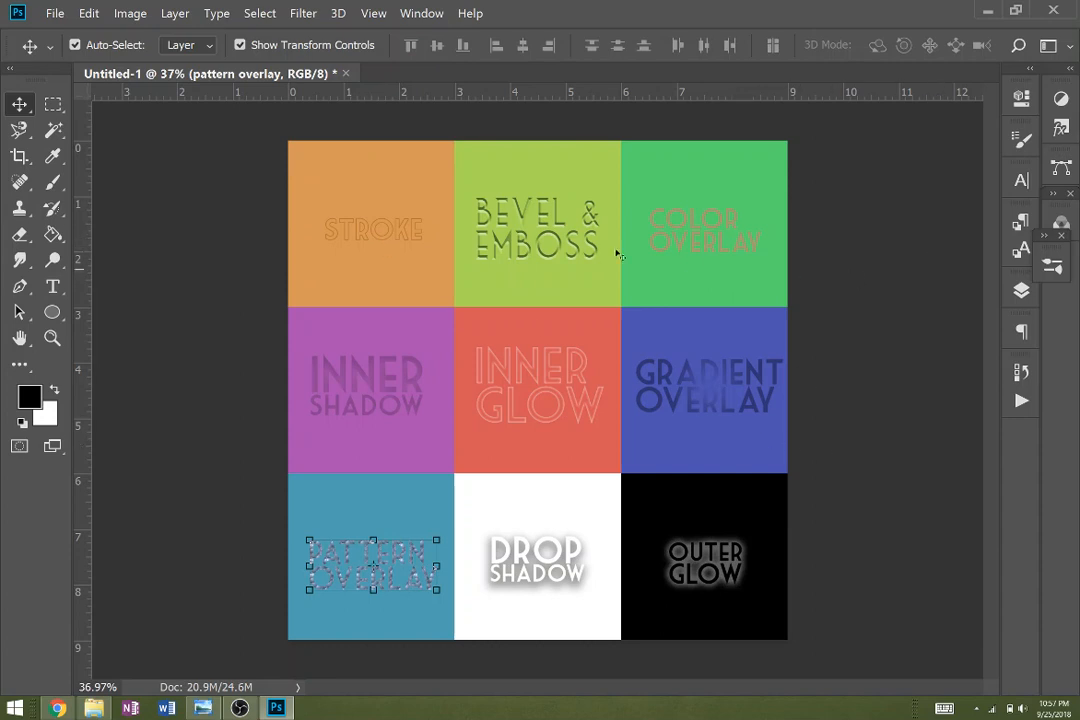
{"action": "left_click", "coordinate": [398, 241]}
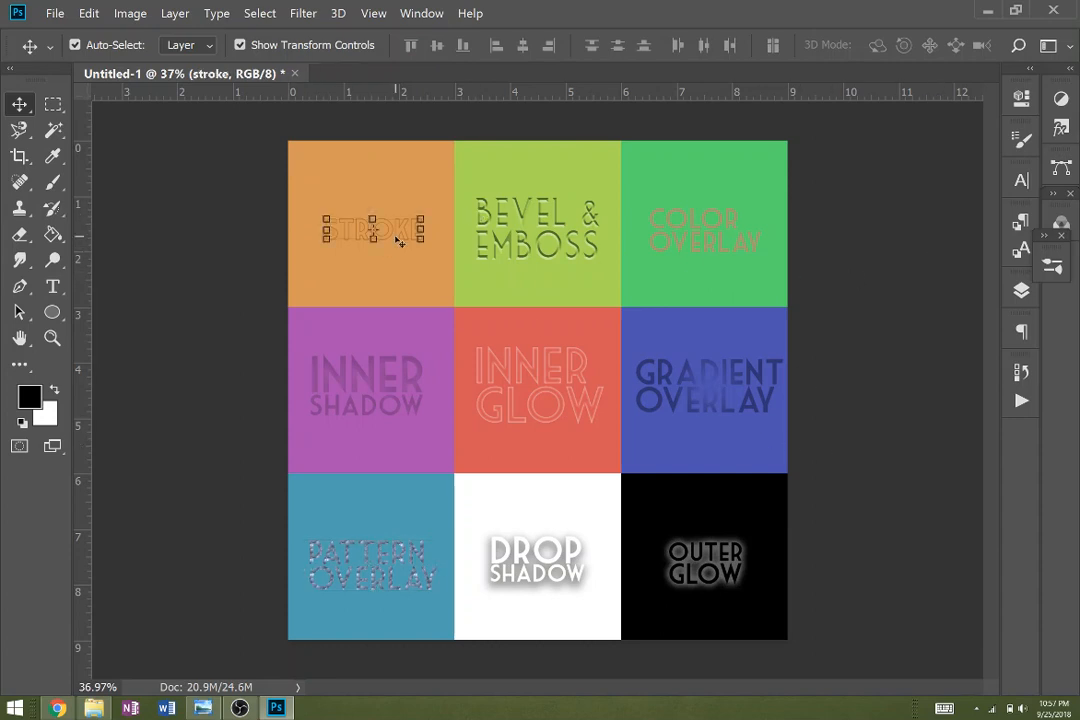
{"action": "left_click", "coordinate": [1024, 292]}
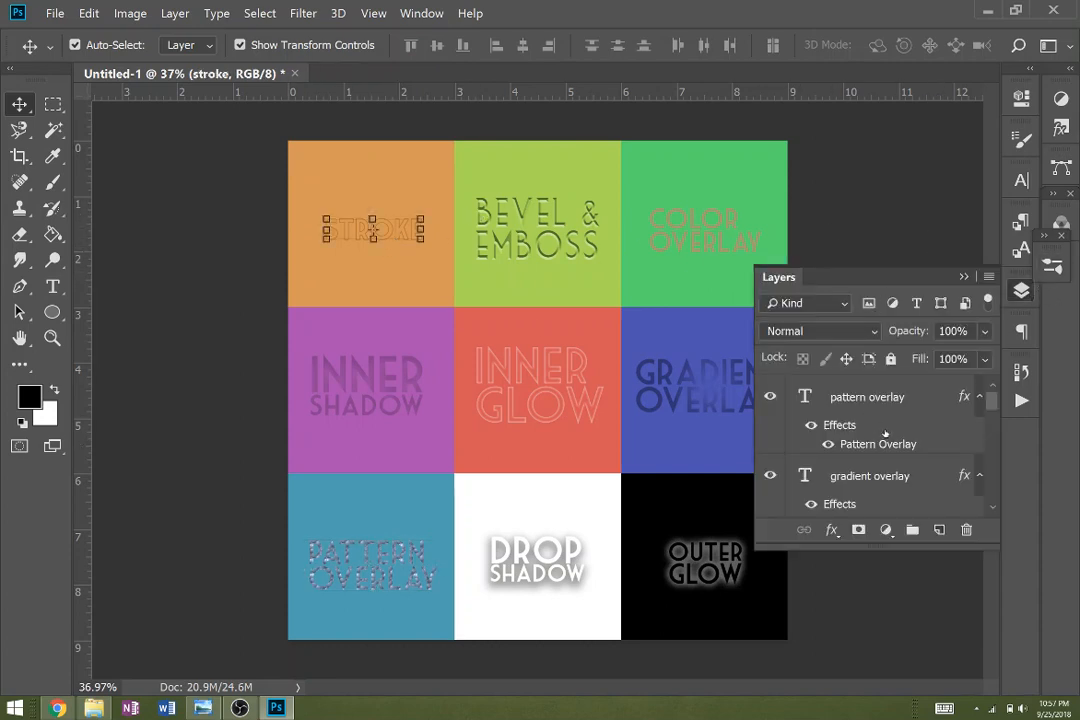
{"action": "scroll", "coordinate": [885, 433], "scroll_direction": "down", "scroll_amount": 6}
{"action": "scroll", "coordinate": [882, 447], "scroll_direction": "up", "scroll_amount": 1}
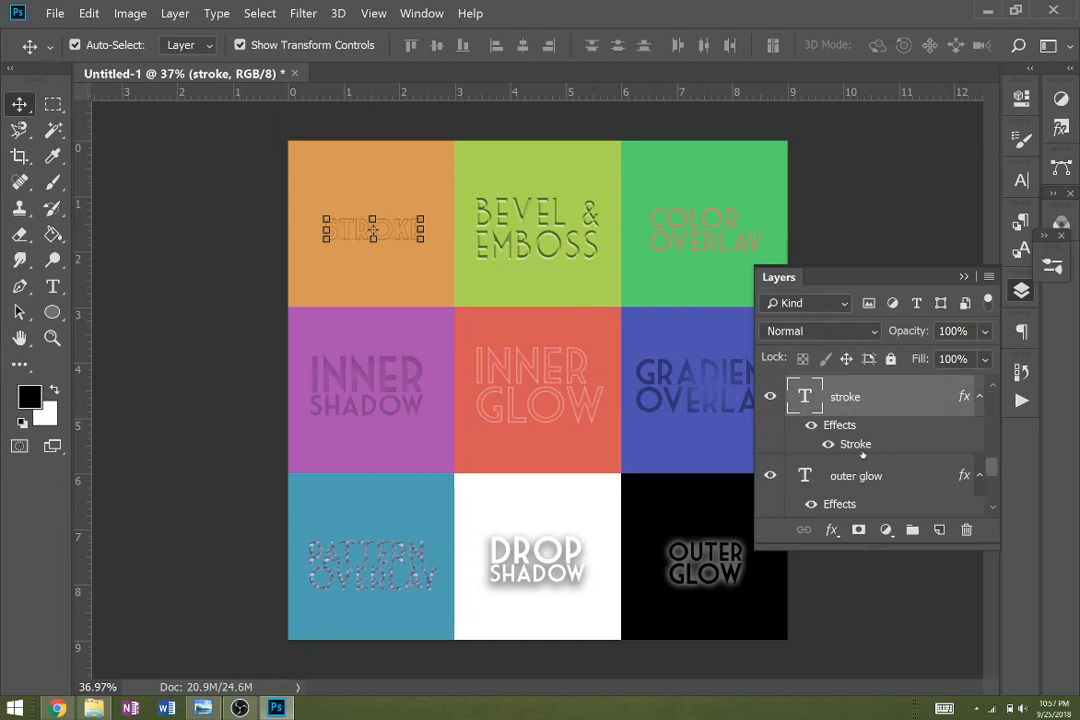
{"action": "double_click", "coordinate": [857, 446]}
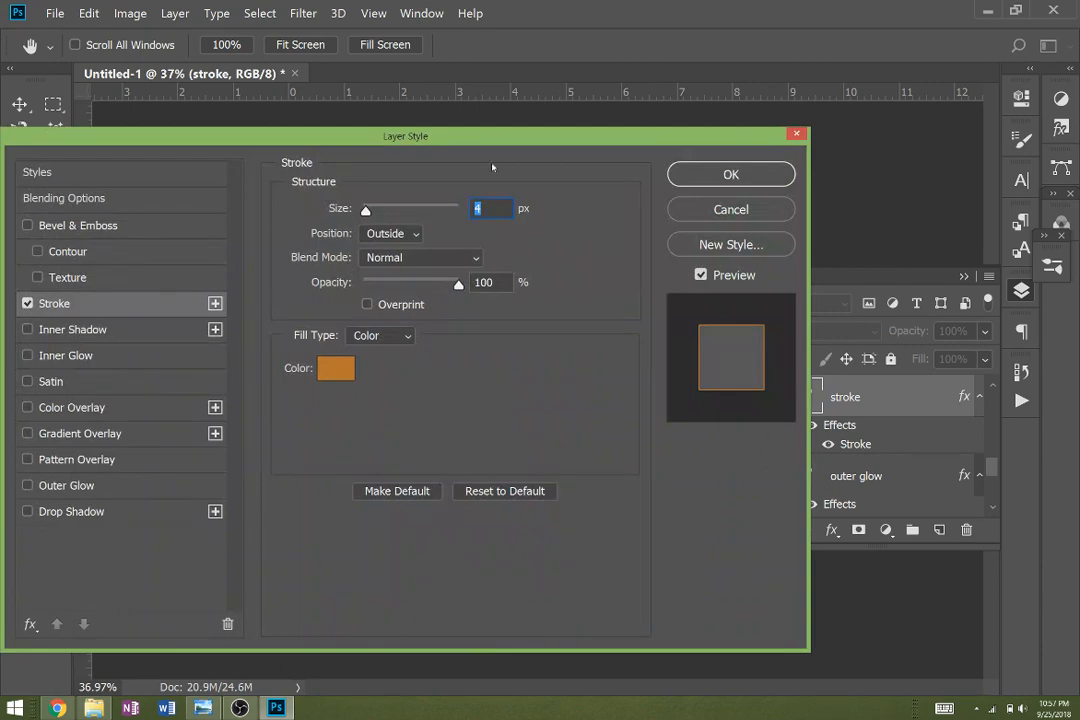
{"action": "left_click_drag", "start_coordinate": [504, 145], "coordinate": [840, 397]}
Recolor the text's stroke with the light green #a9d656 sampled from the BEVEL & EMBOSS square and apply the layer style
{"action": "left_click", "coordinate": [673, 621]}
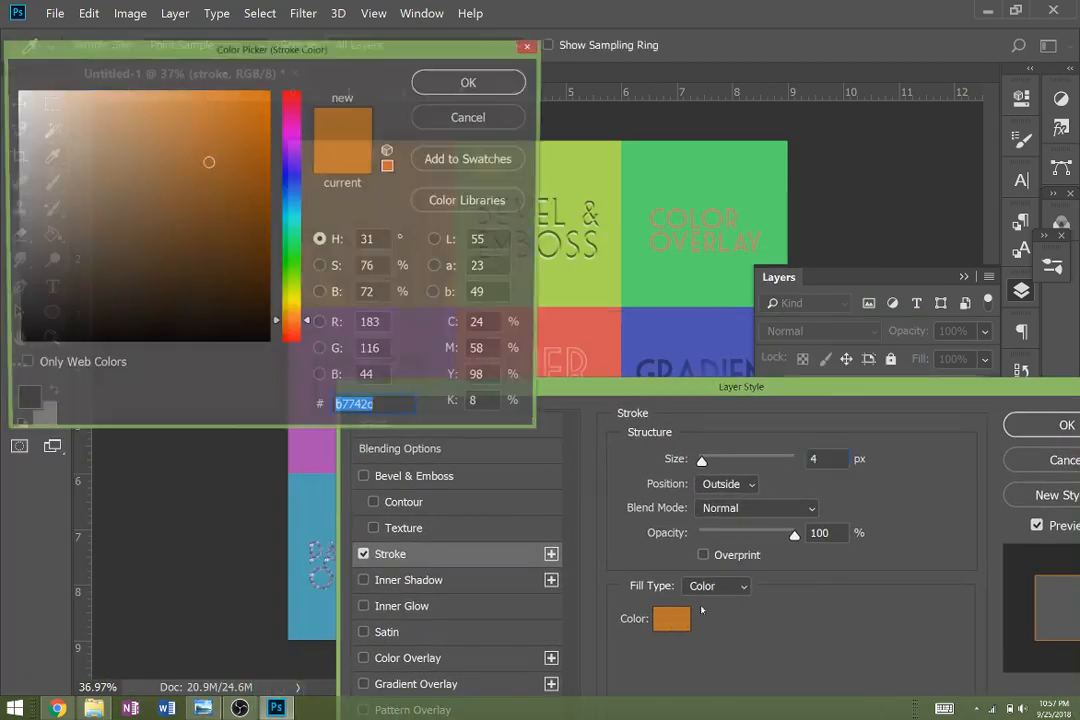
{"action": "left_click", "coordinate": [589, 284]}
{"action": "left_click", "coordinate": [504, 88]}
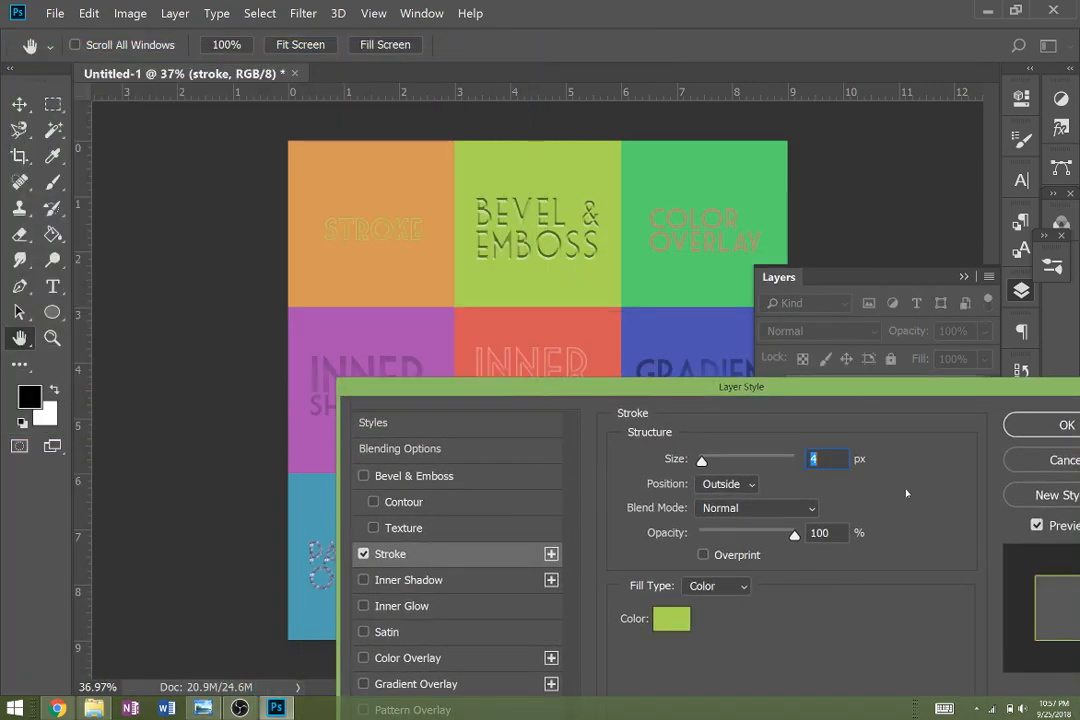
{"action": "left_click", "coordinate": [670, 618]}
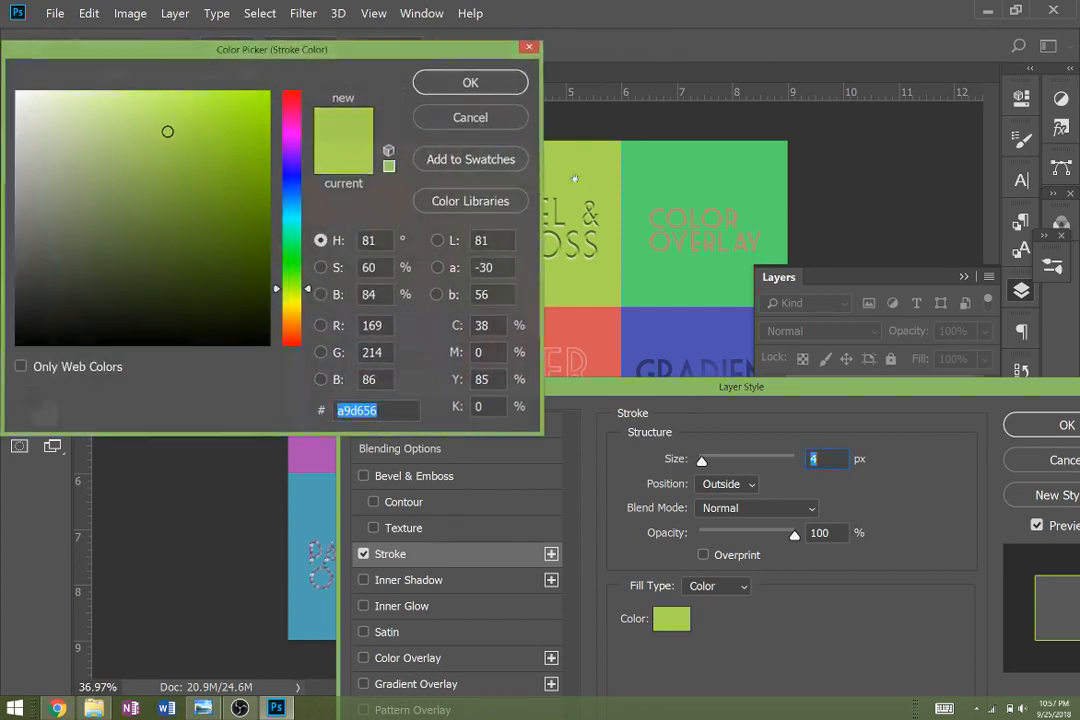
{"action": "left_click", "coordinate": [502, 80]}
{"action": "left_click", "coordinate": [1066, 425]}
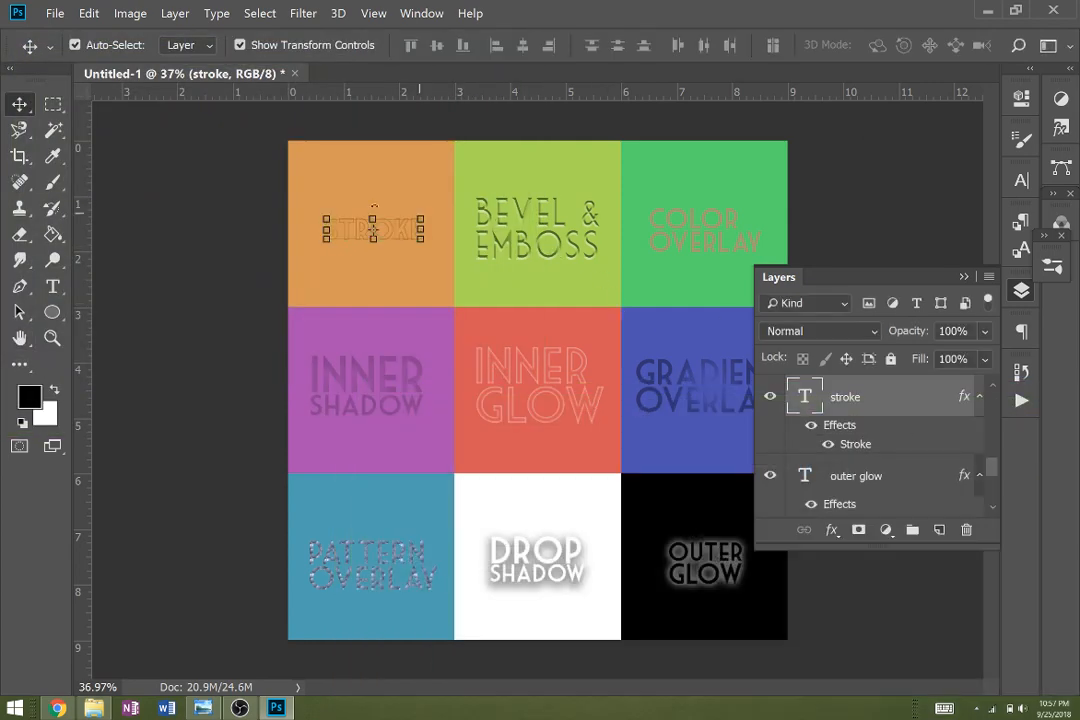